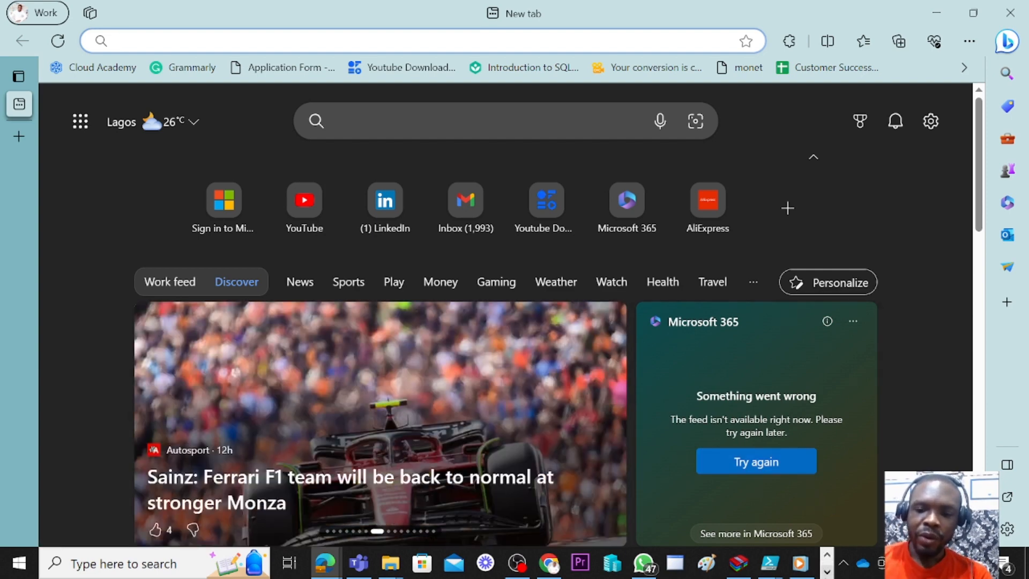
- Switch to the untitled Notepad checklist of VM networking tasks and reposition its window over the browser
click(827, 570)
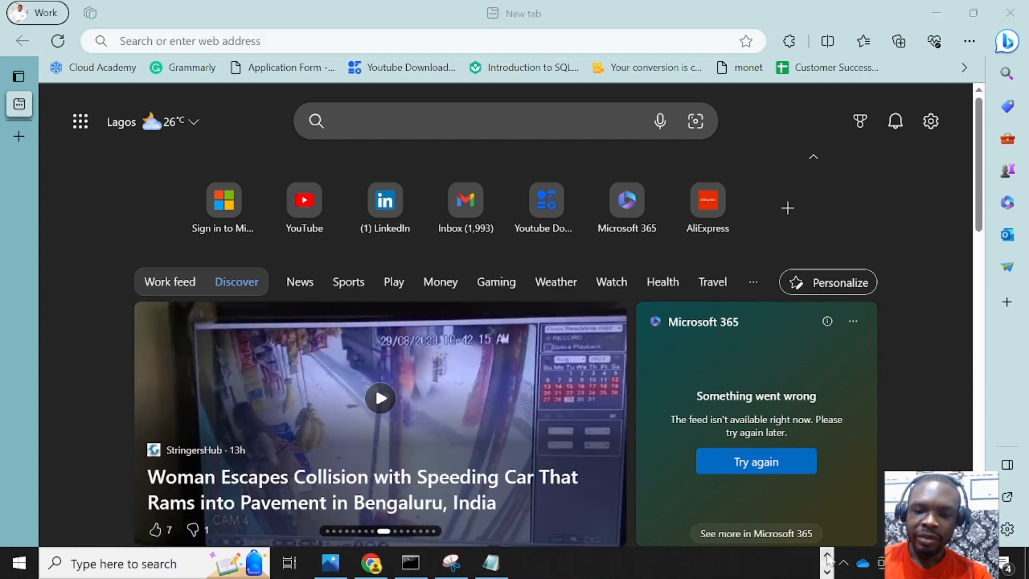
click(493, 569)
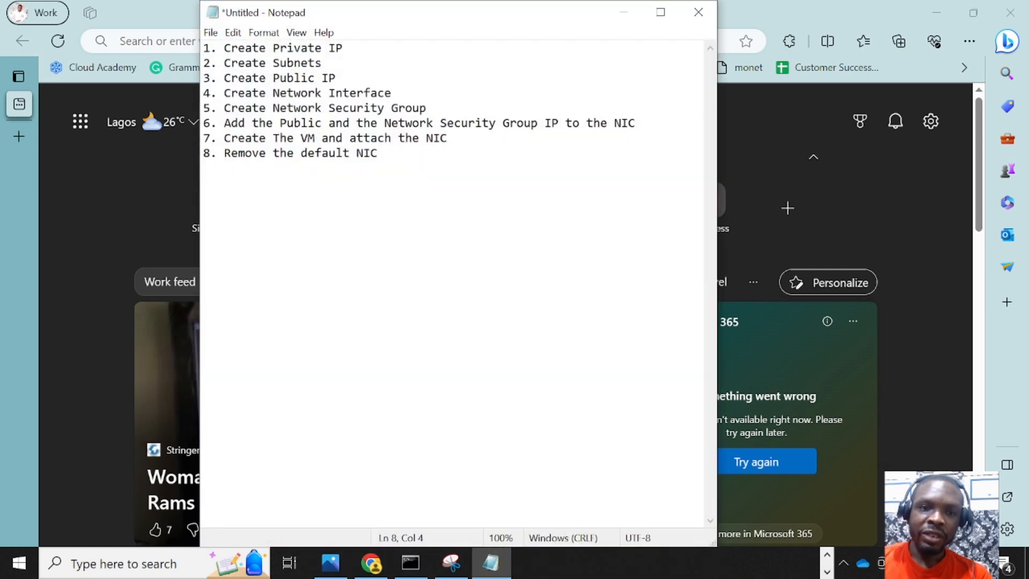
drag(530, 24, 595, 143)
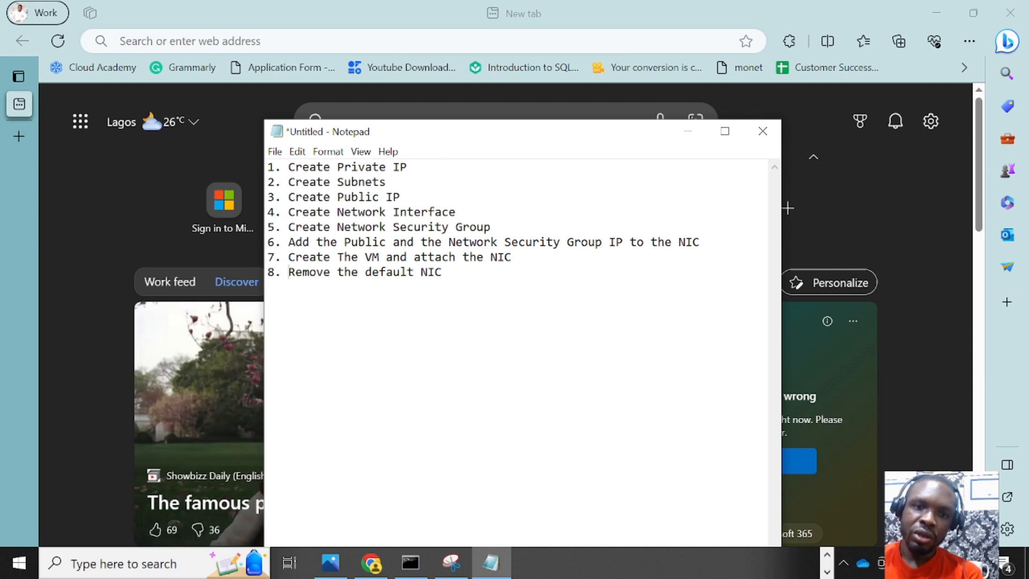
- Review checklist items 1 to 5, highlighting each task from Create Private IP through Create Network Security Group
key(shift+Right)
key(shift+Right)
key(shift+Right)
key(shift+Right)
key(shift+Right)
key(shift+Right)
key(shift+Right)
key(shift+Right)
key(shift+Right)
key(shift+Right)
key(shift+Right)
key(shift+Right)
key(shift+Right)
key(shift+Right)
key(shift+Right)
key(shift+Right)
key(shift+Right)
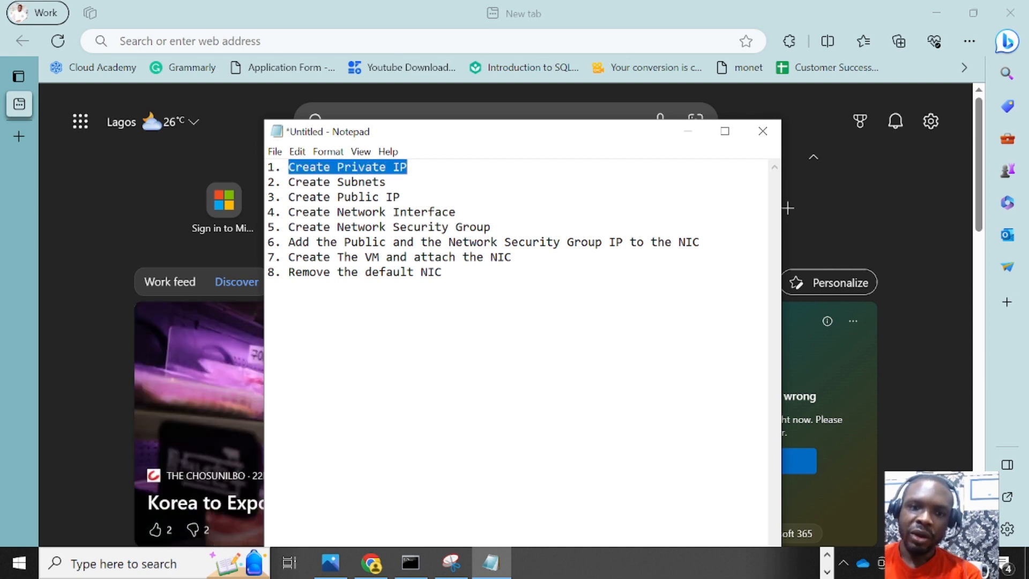
drag(288, 182, 386, 182)
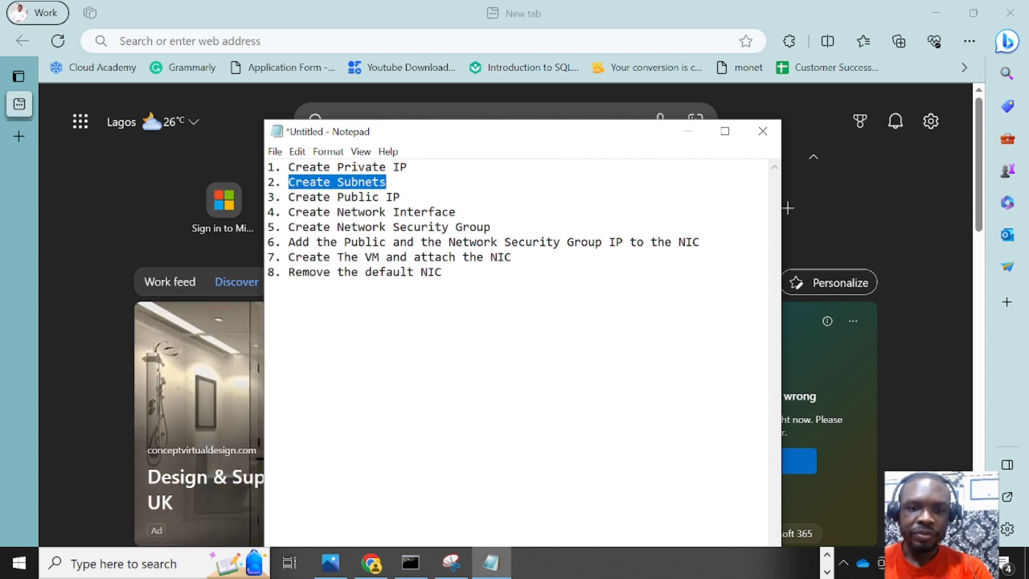
drag(282, 196, 400, 197)
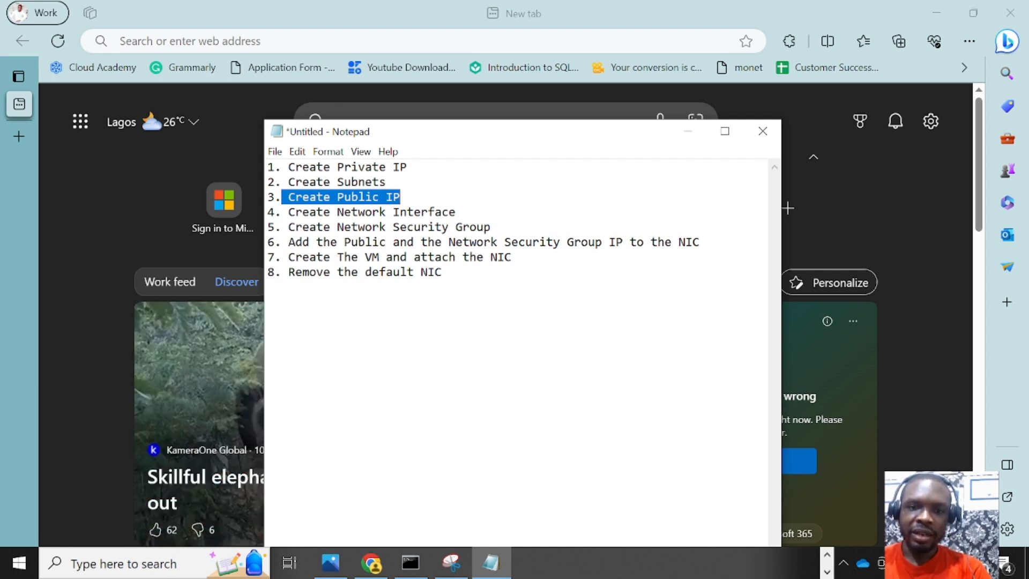
drag(456, 212, 288, 212)
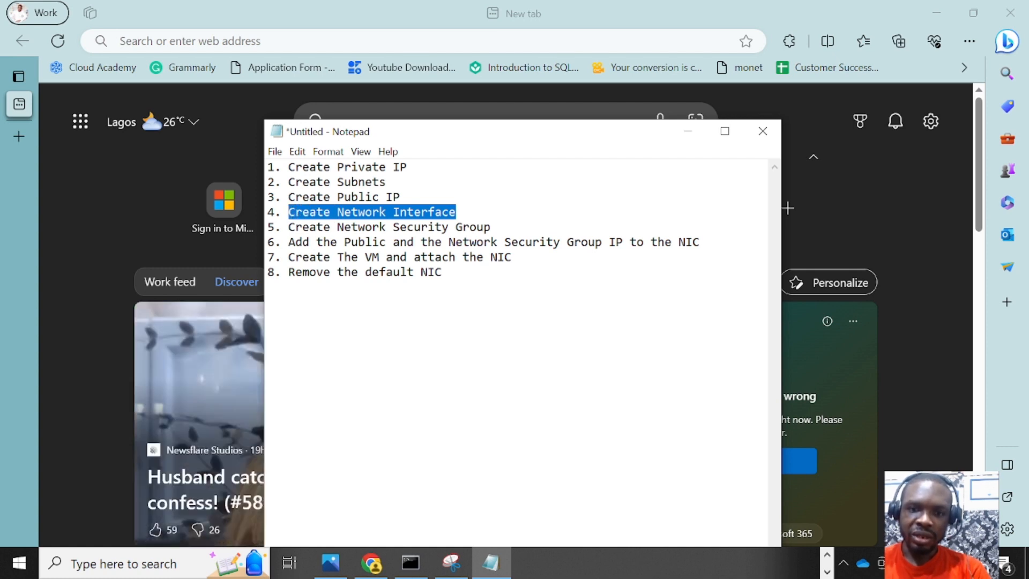
drag(490, 226, 323, 226)
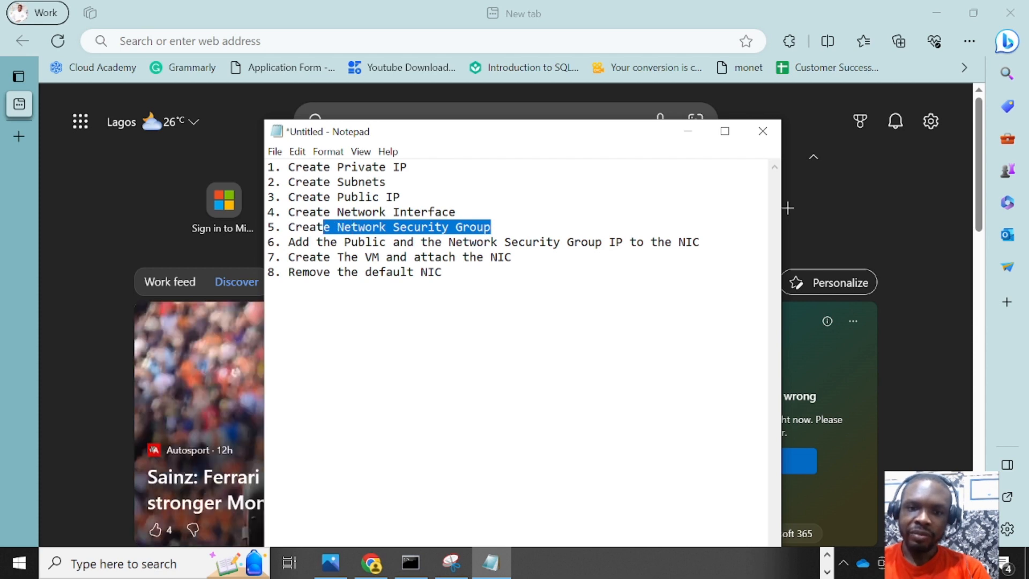
- Correct checklist item 6 by adding "IP" after "Public" and removing the misplaced "IP" after "Network Security Group"
click(393, 242)
text(IP)
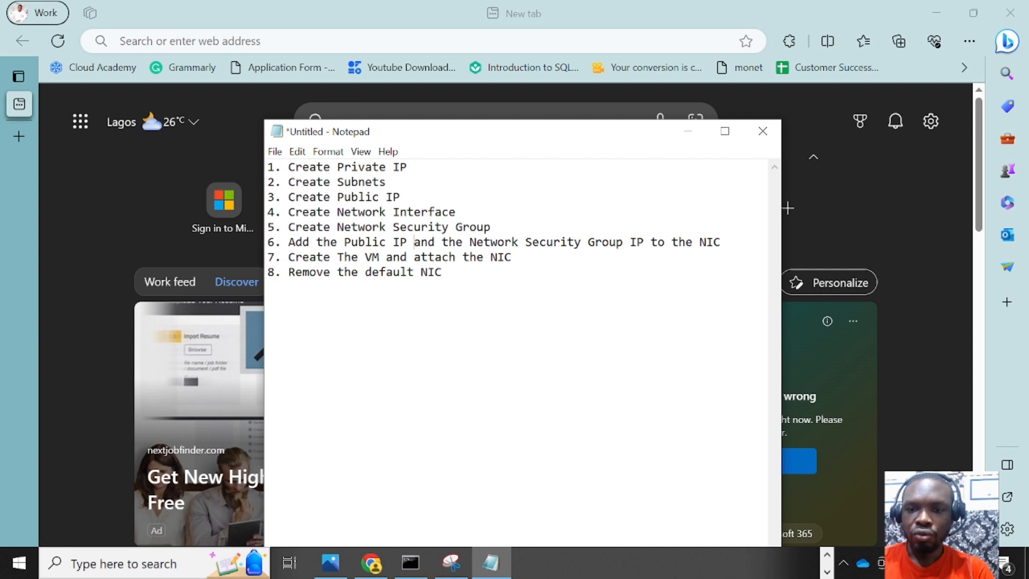
drag(644, 241, 630, 242)
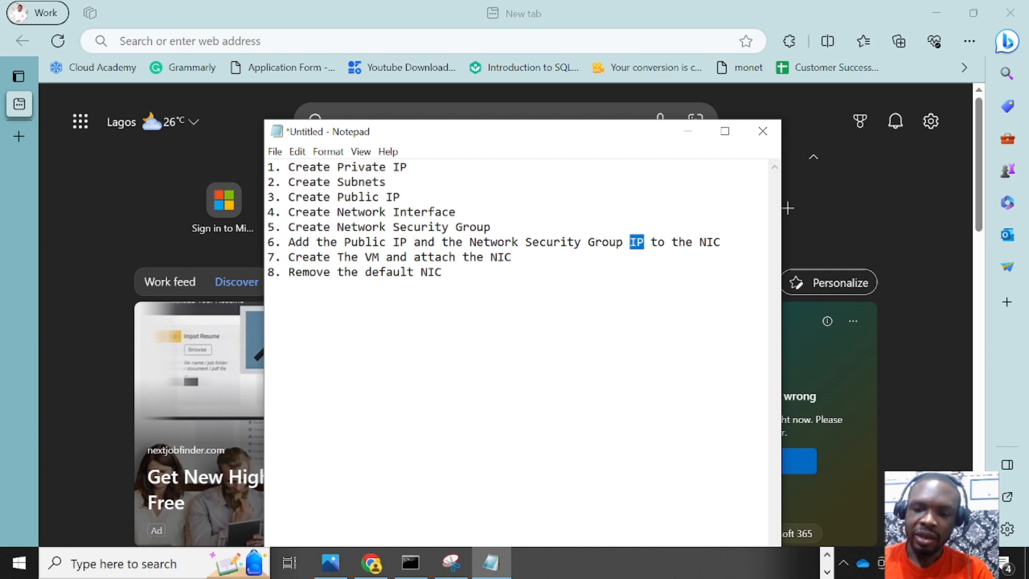
key(Delete)
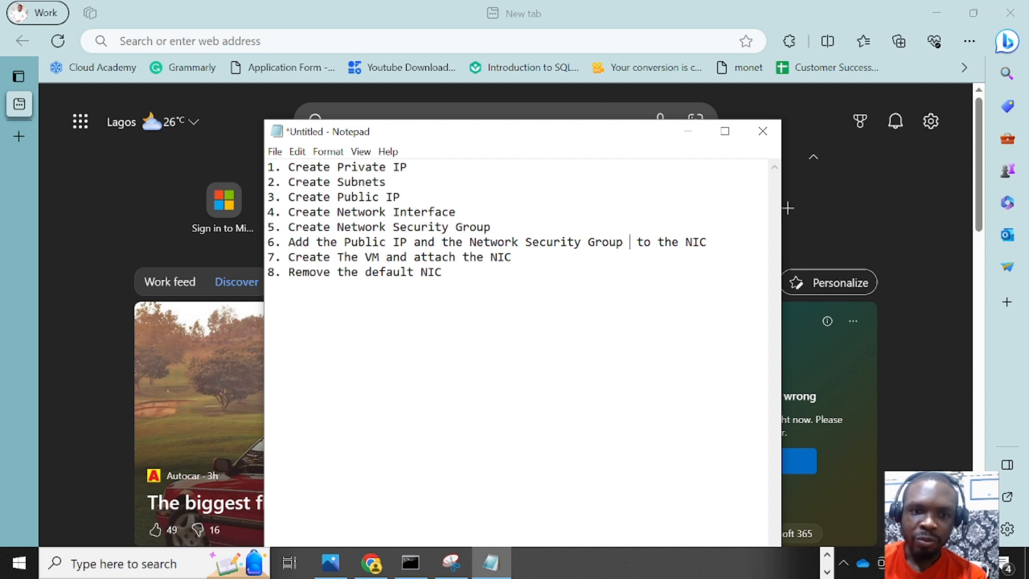
- Open portal.azure.com in a new Edge tab and continue with the account that is already signed in
mouse_move(21, 127)
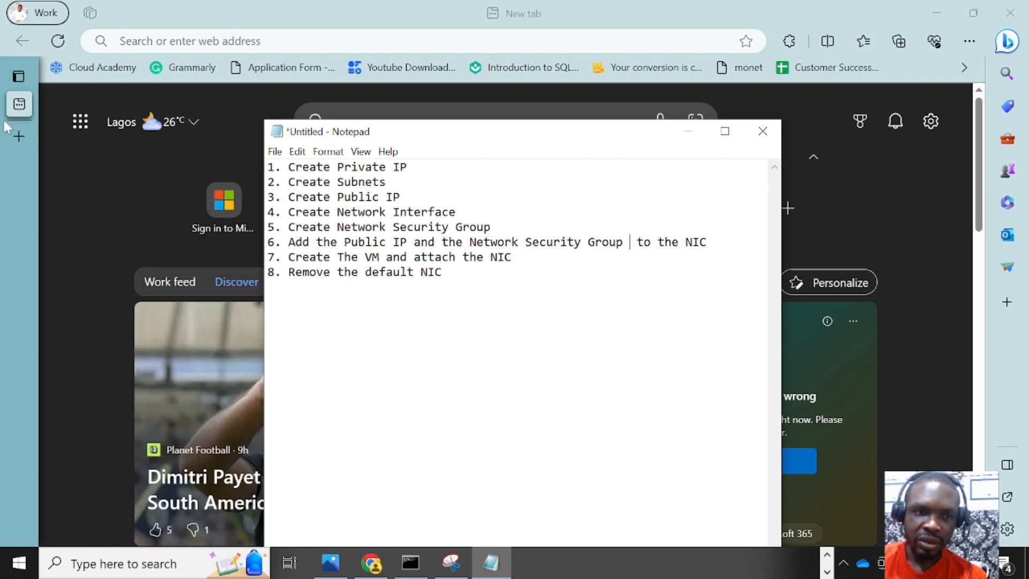
click(15, 140)
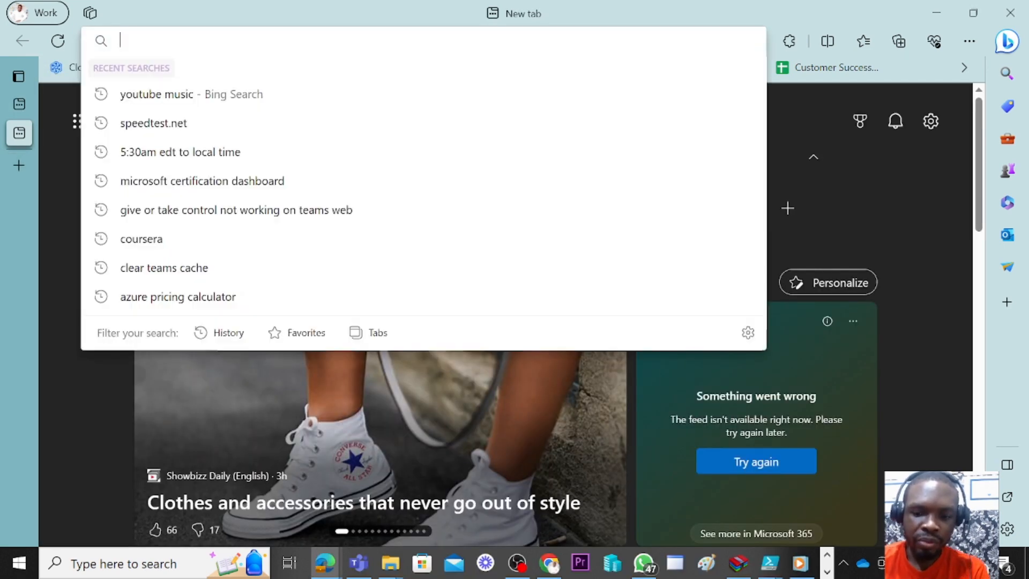
text(portal.az)
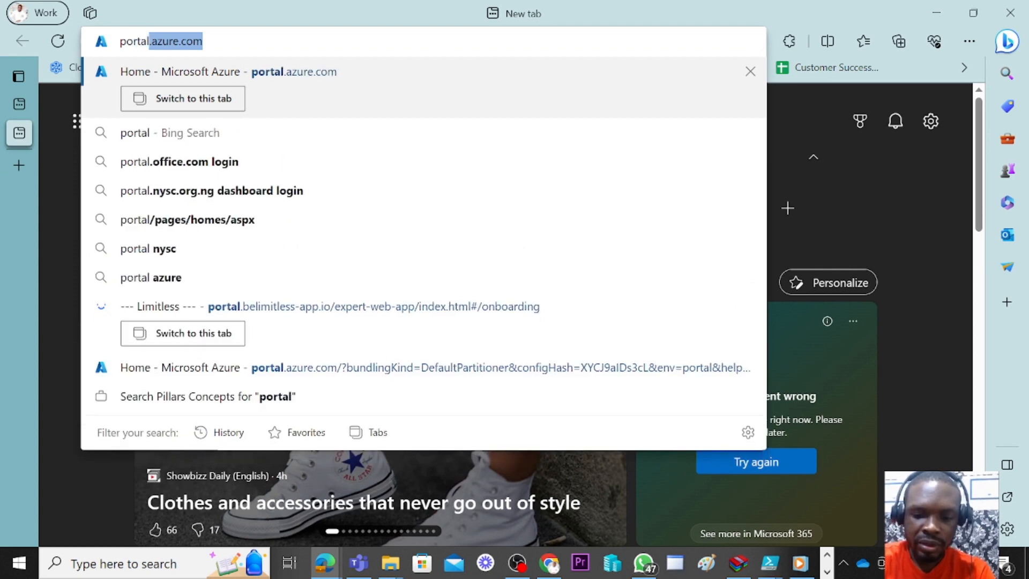
text(ure)
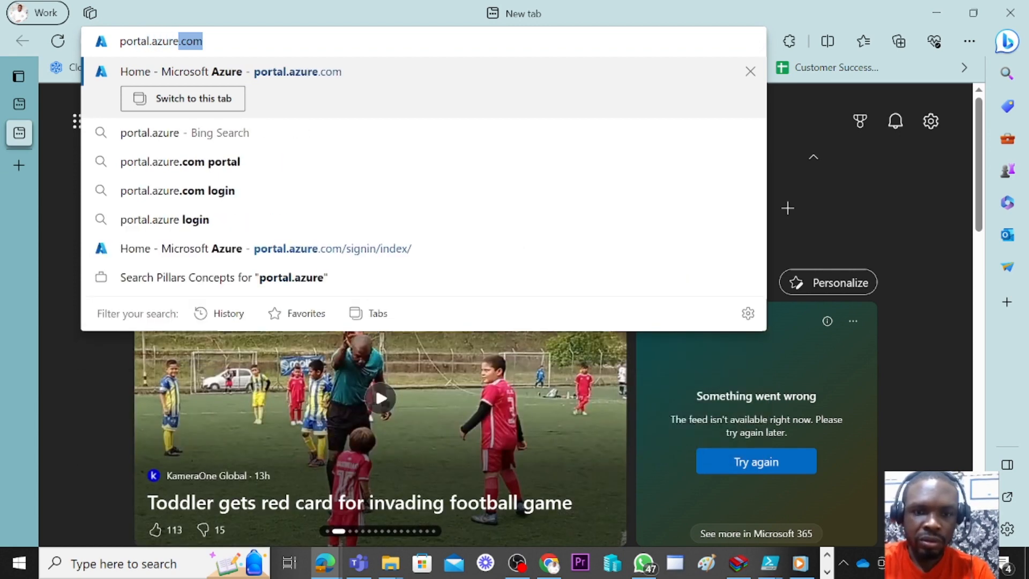
key(Return)
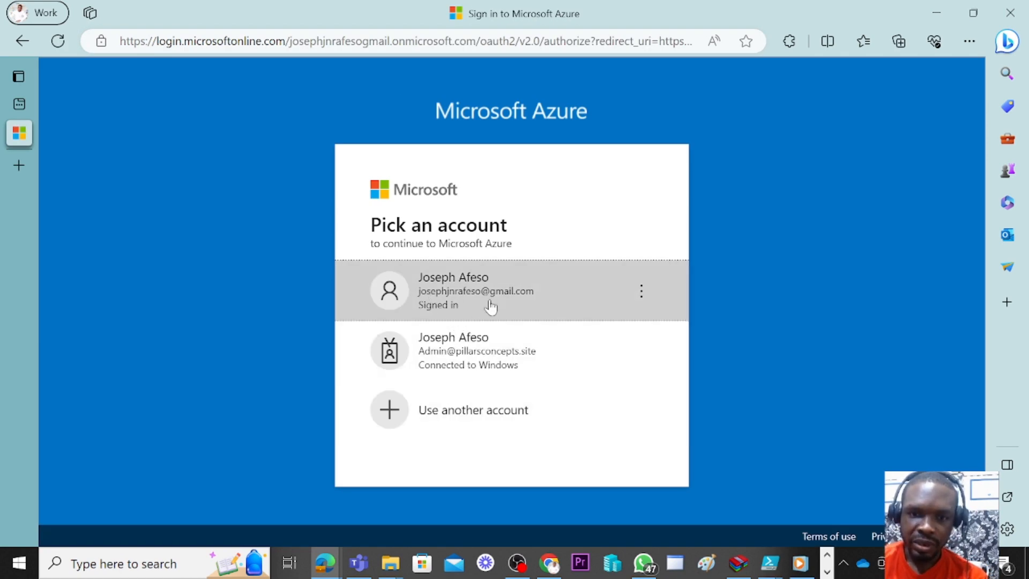
click(490, 306)
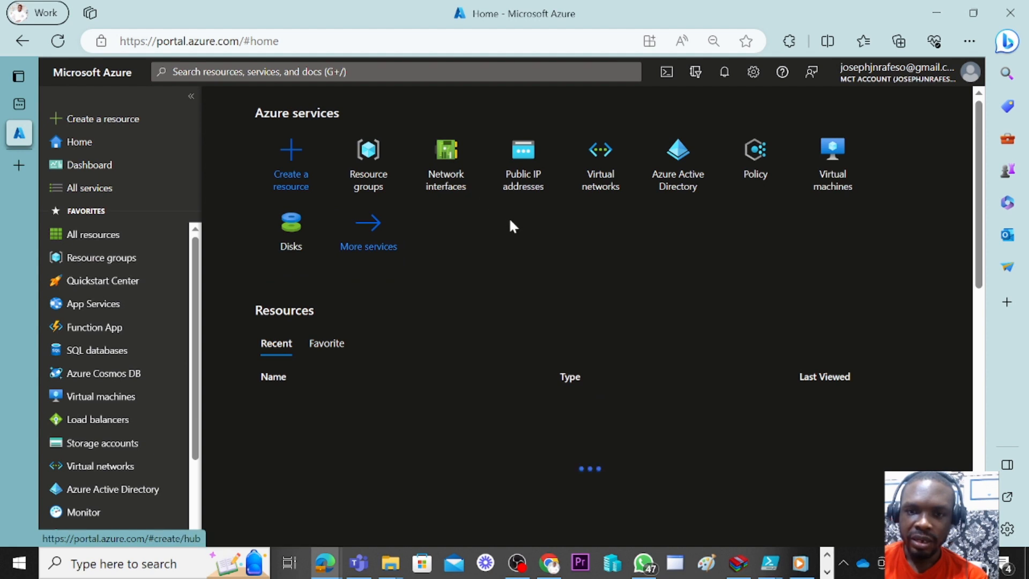
- Check the Notepad checklist once more and return to the Azure portal home page
click(827, 572)
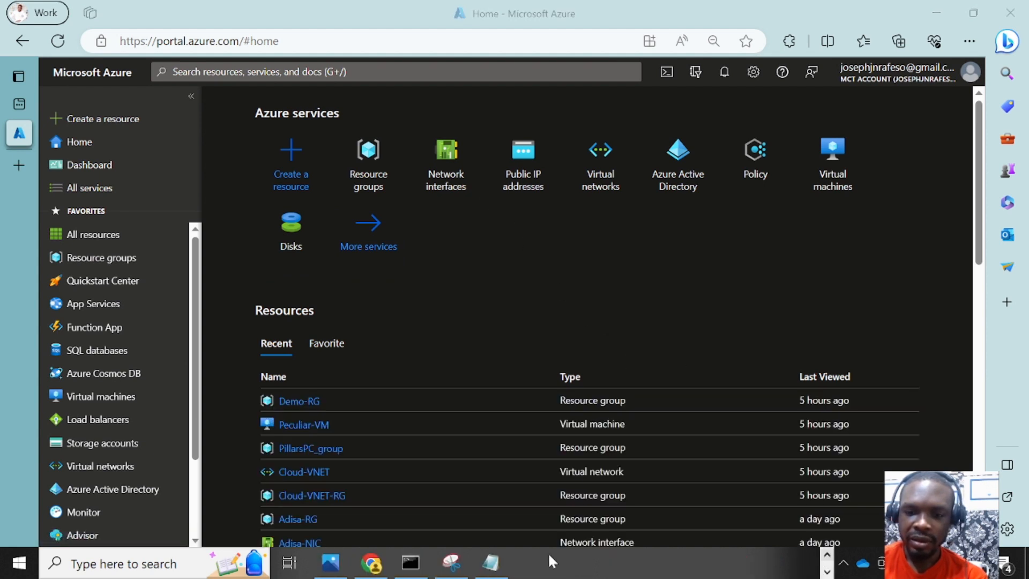
click(491, 562)
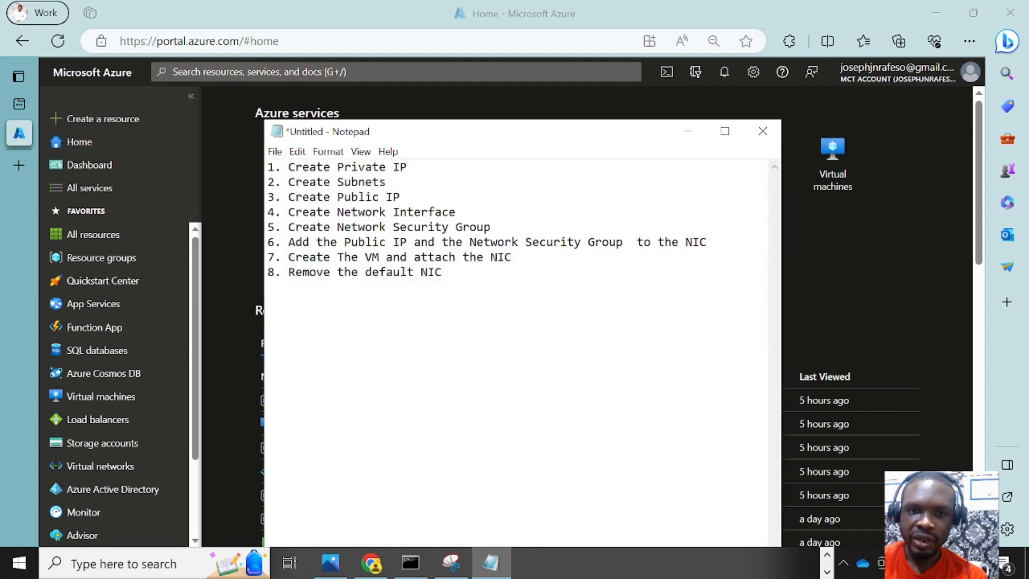
click(531, 85)
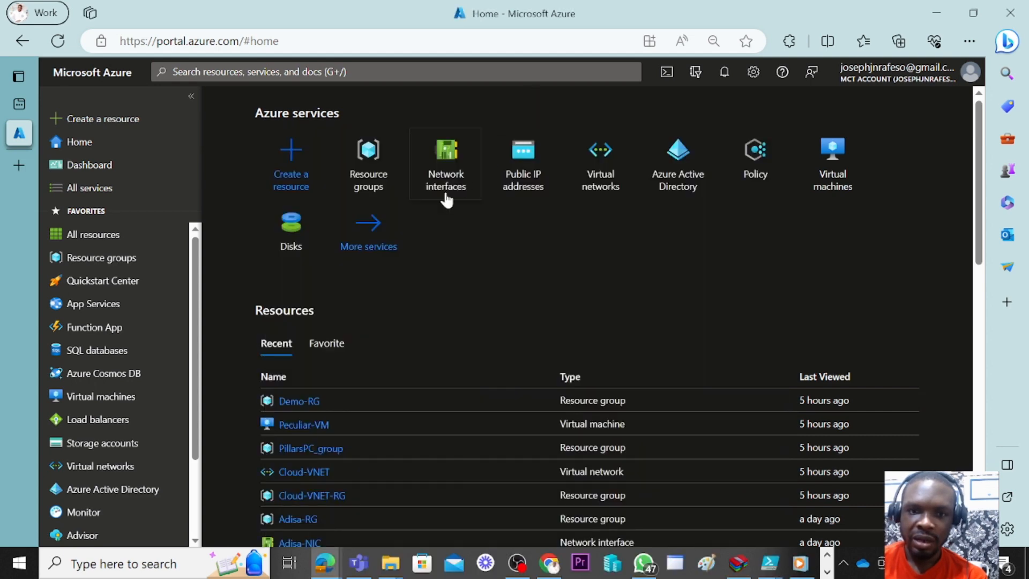
- Look through the recent resources on the portal home page and in the full Recent list, then return home
scroll(402, 257, down, 6)
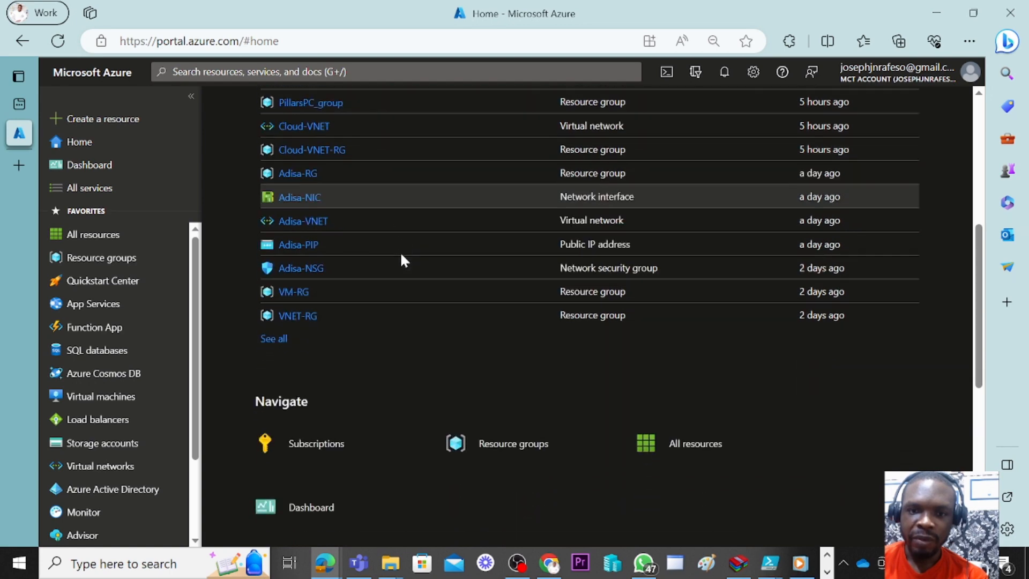
scroll(401, 260, down, 4)
scroll(402, 259, up, 10)
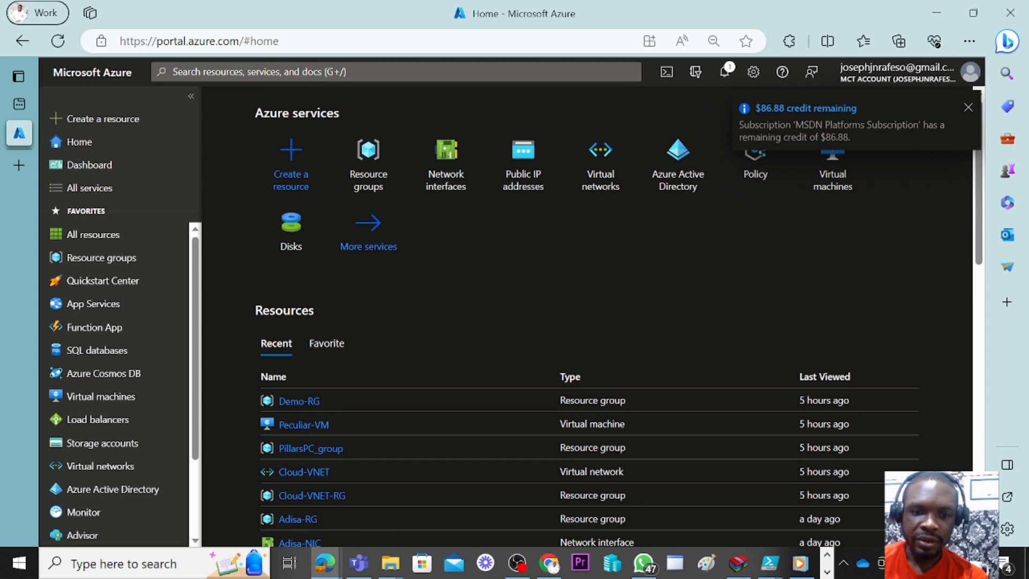
mouse_move(322, 209)
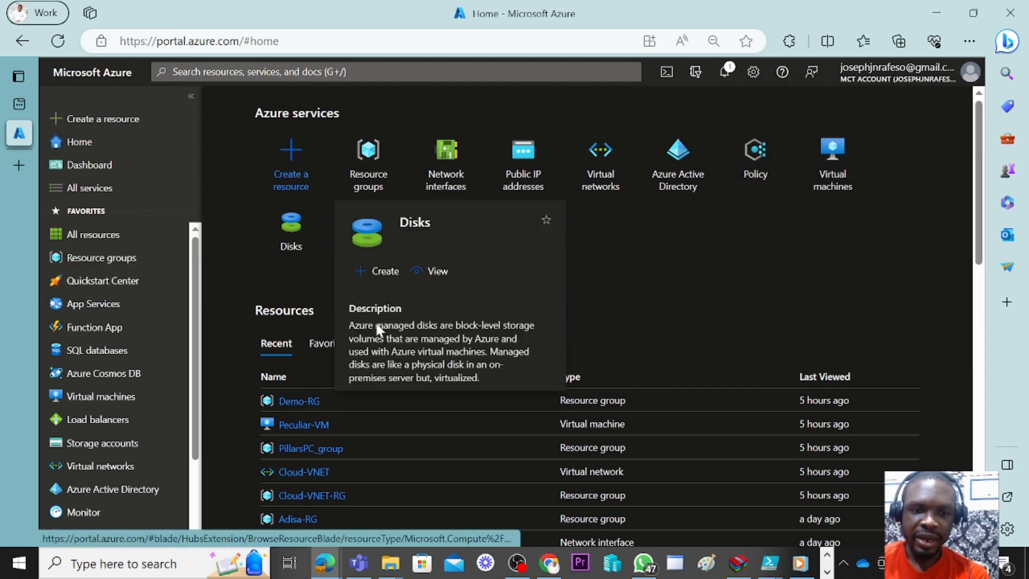
scroll(321, 296, down, 5)
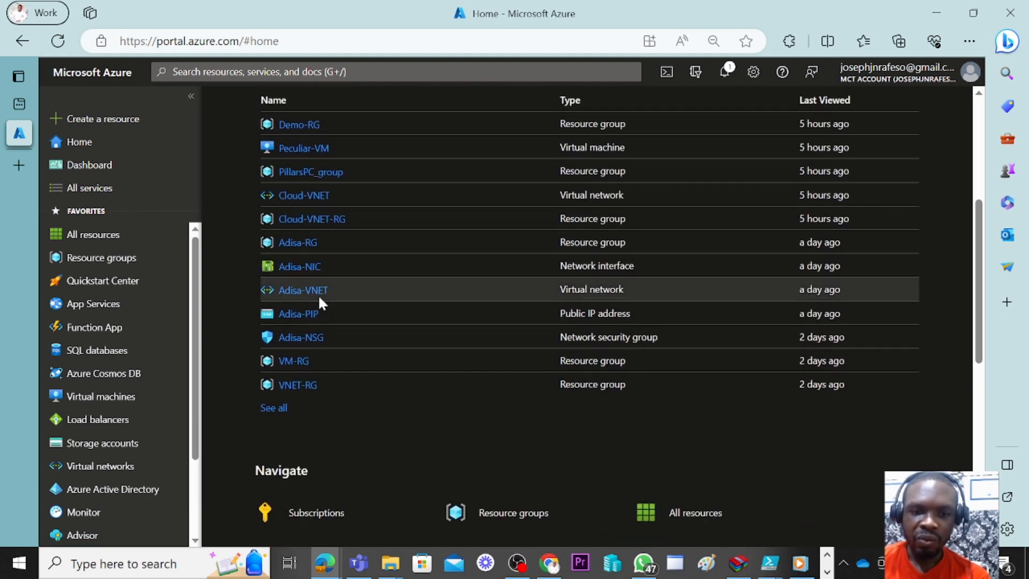
click(276, 410)
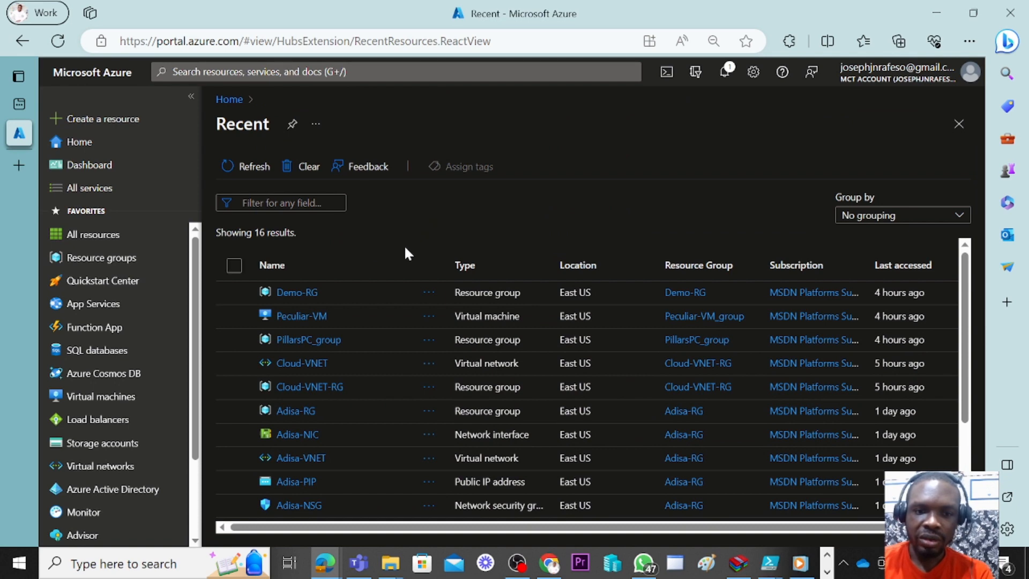
scroll(402, 274, down, 3)
scroll(388, 461, up, 1)
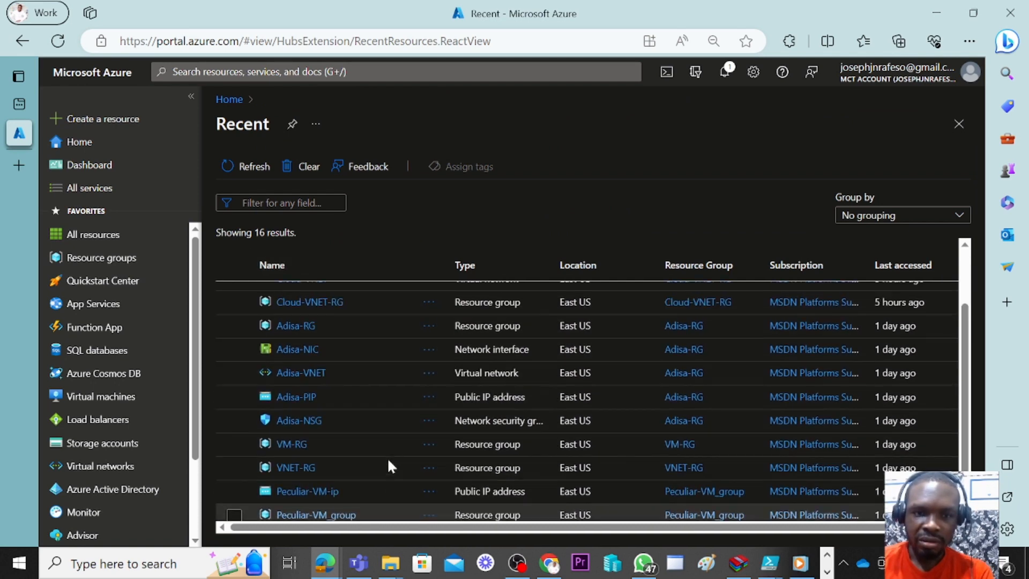
scroll(390, 465, up, 3)
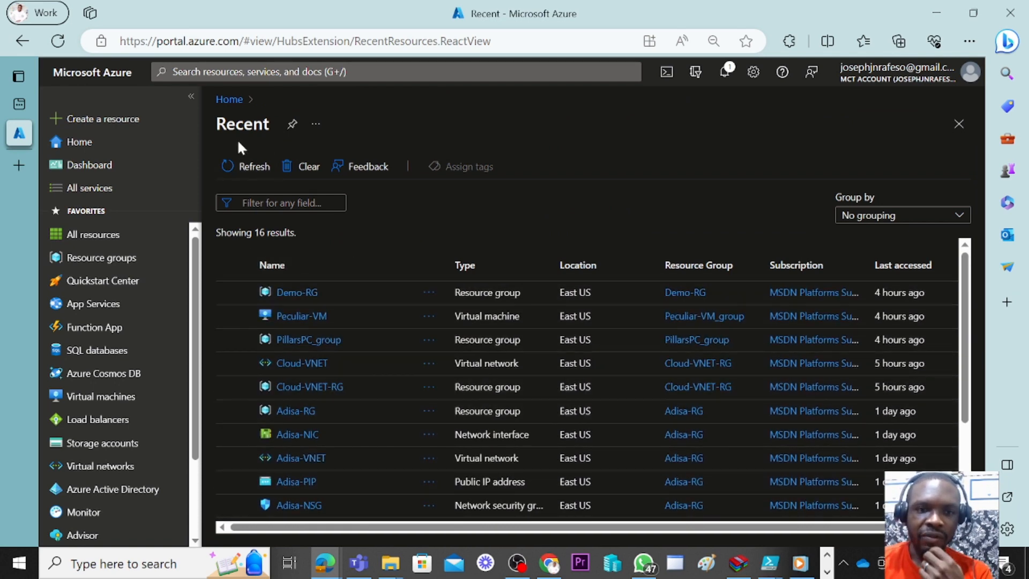
click(228, 100)
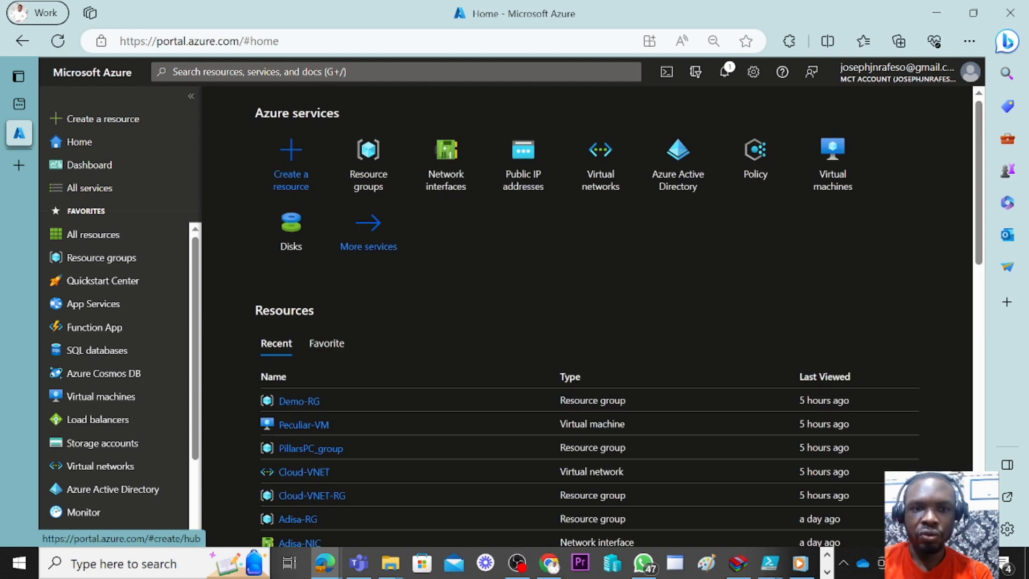
- Search the portal for "resource group" and start creating one from the Marketplace result
click(279, 72)
text(resou)
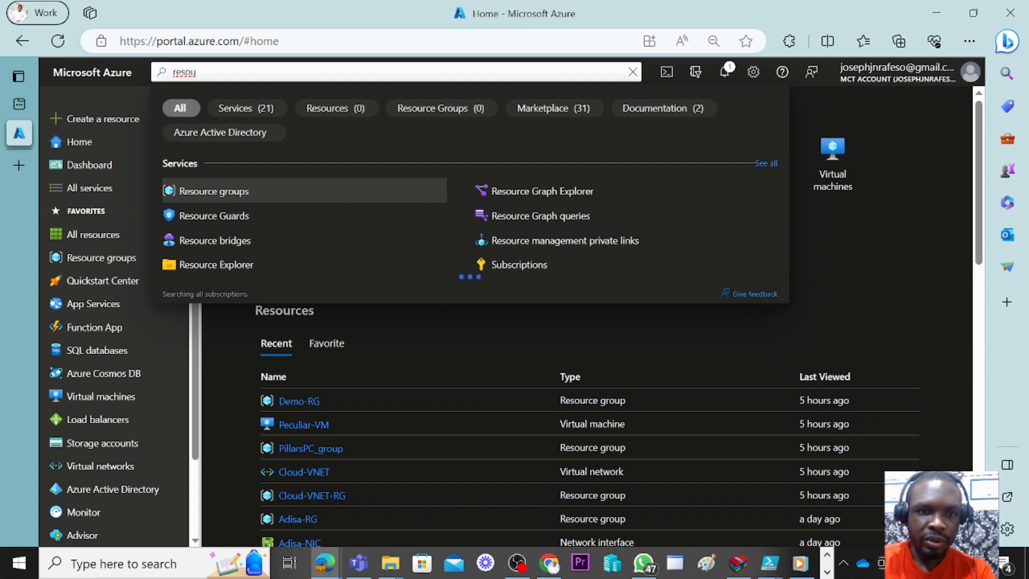
text(rce)
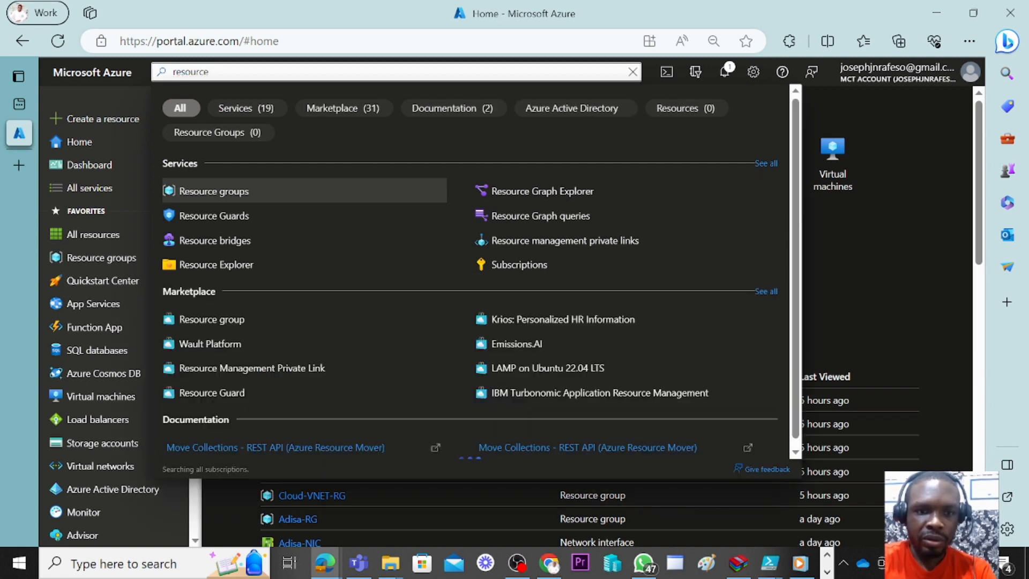
text( group)
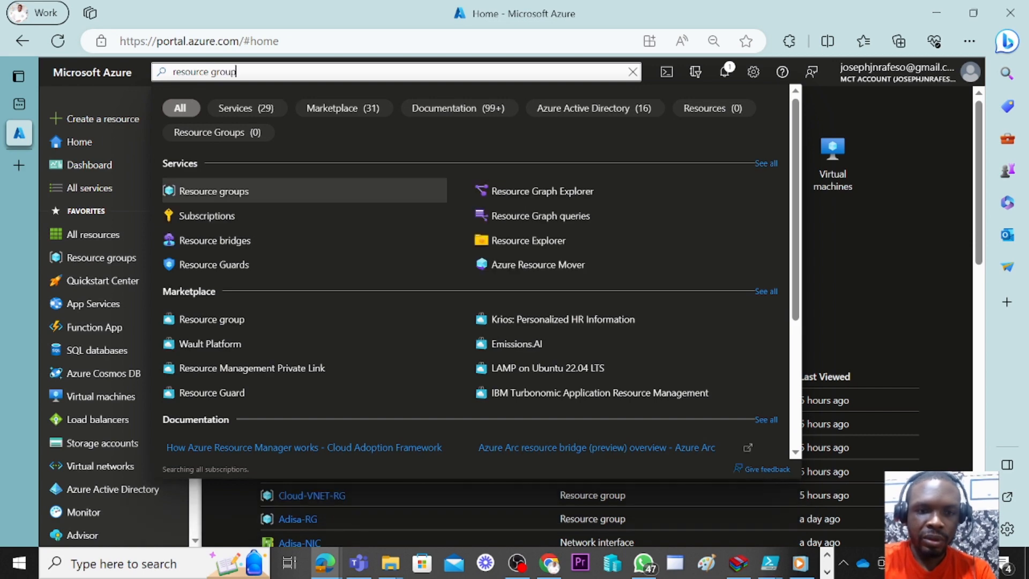
click(197, 321)
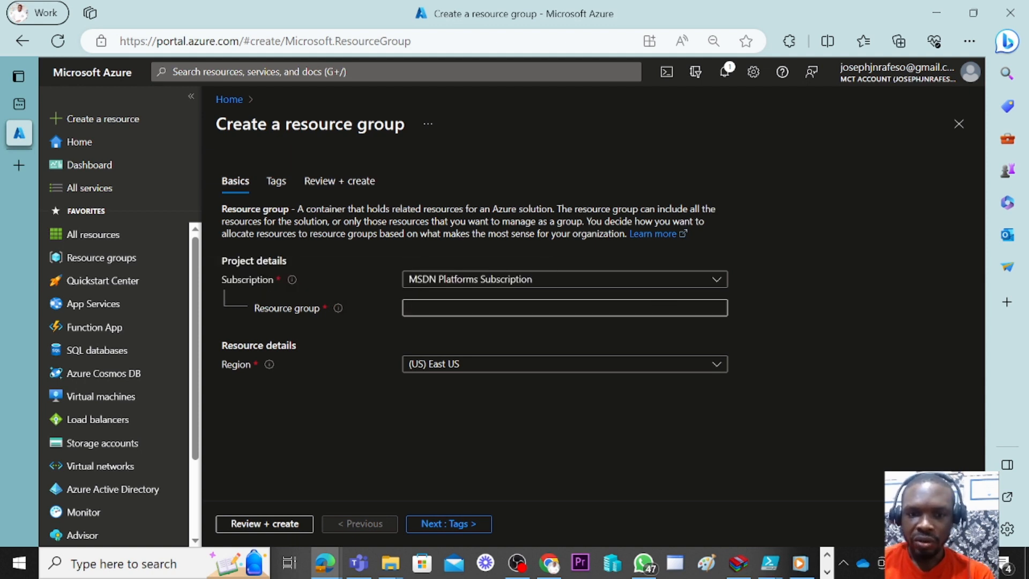
- Name the resource group Logic-RG, create it in the MSDN Platforms Subscription with region East US, and dismiss the notification
click(409, 307)
text(Log)
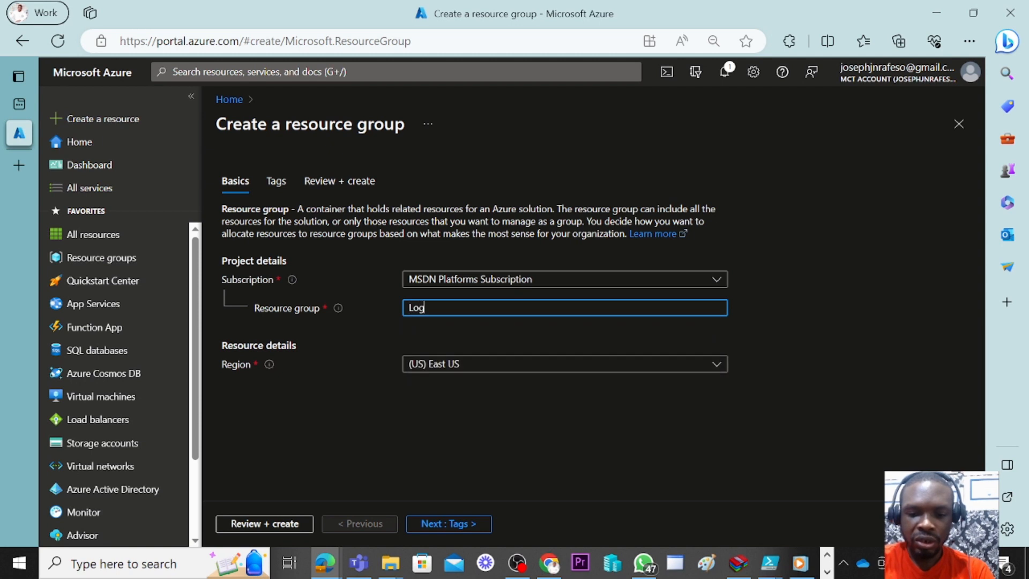
text(ic)
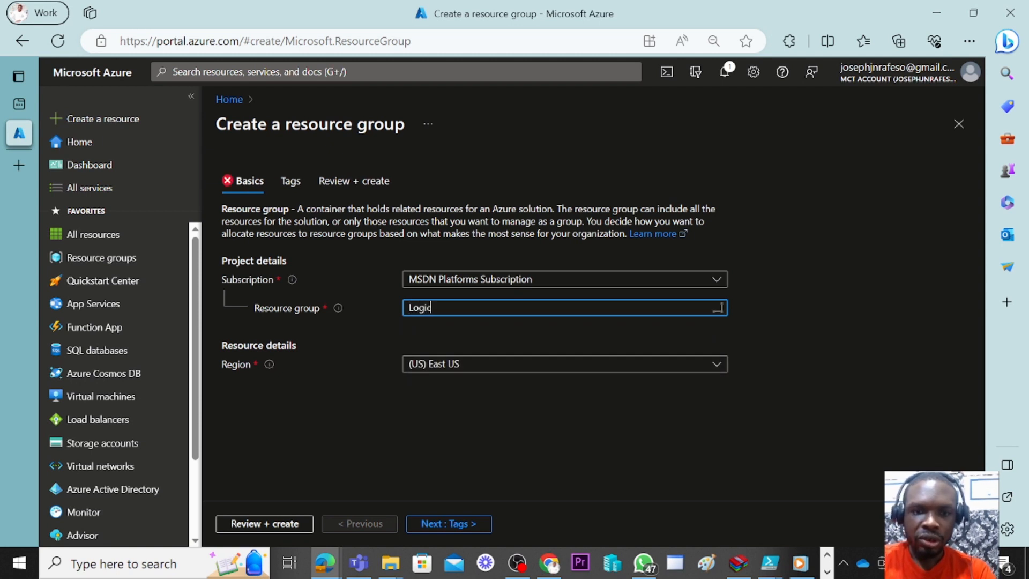
text(-R)
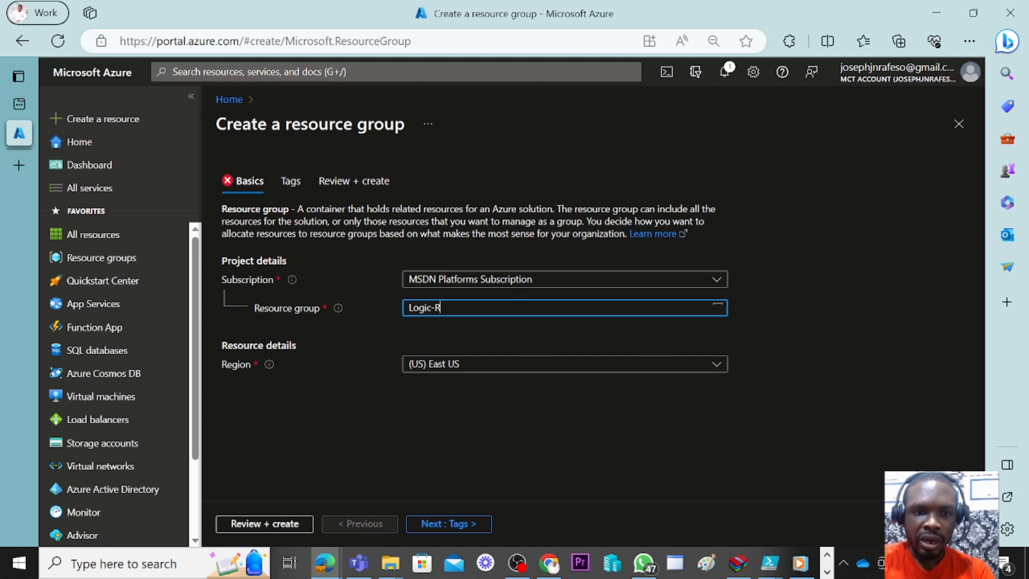
text(G)
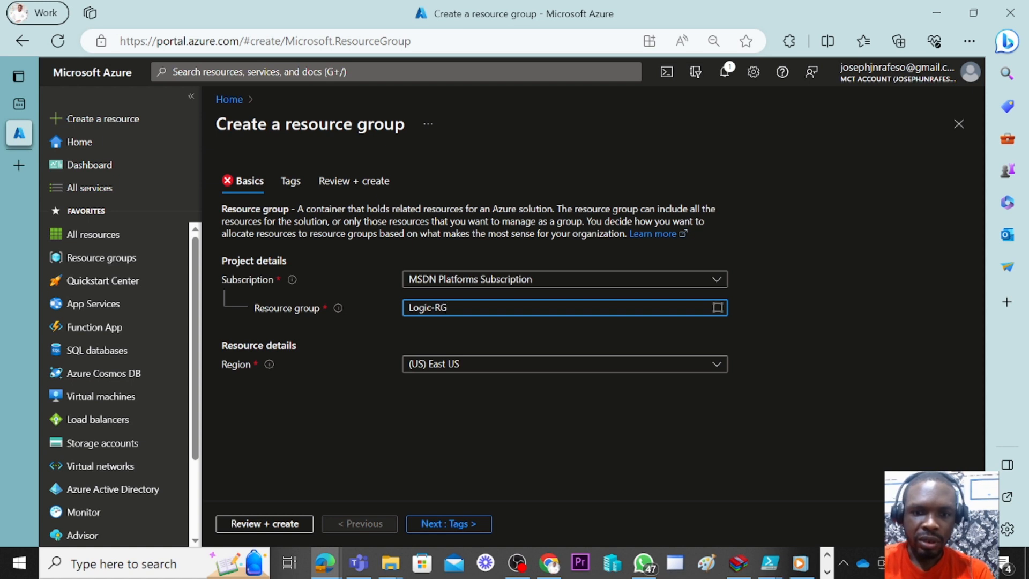
click(351, 417)
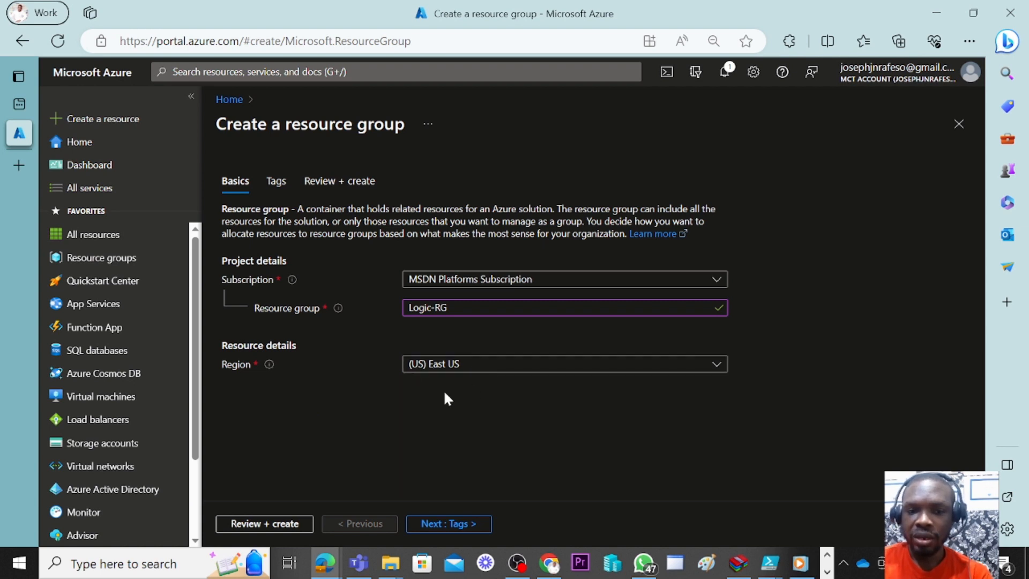
click(275, 525)
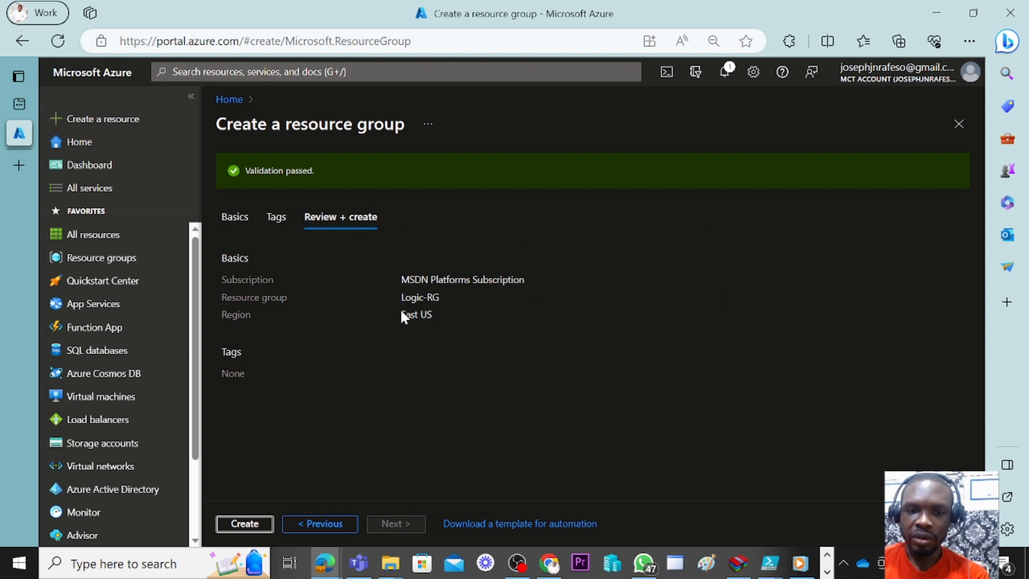
click(255, 521)
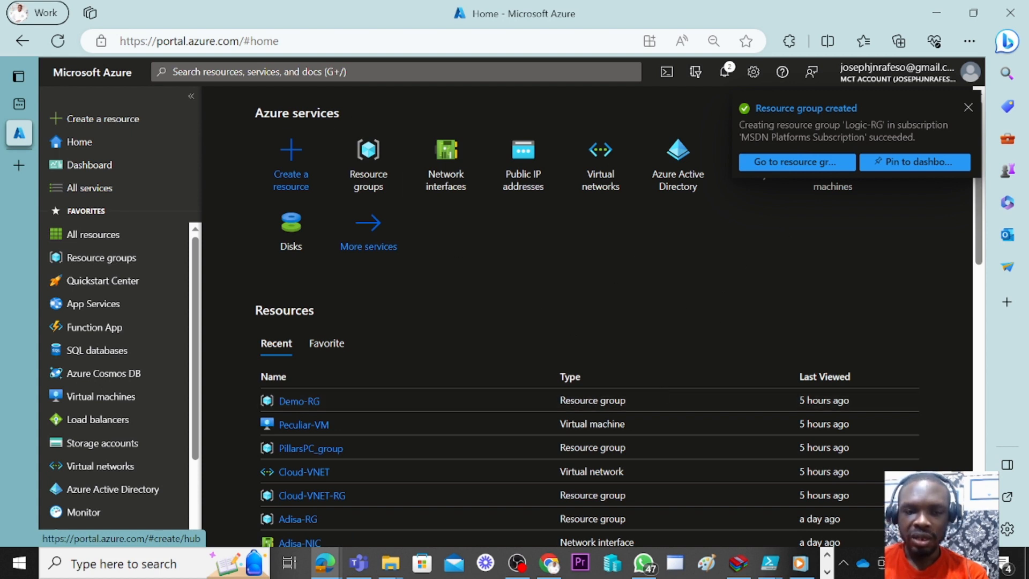
click(967, 109)
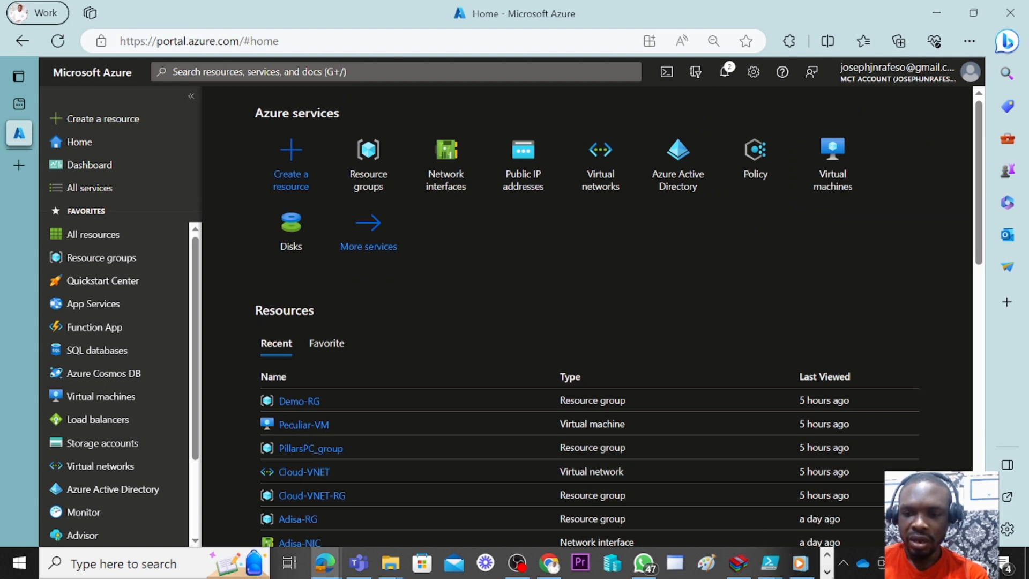
- Search the portal for a virtual network and start creating one from the Marketplace result
click(827, 572)
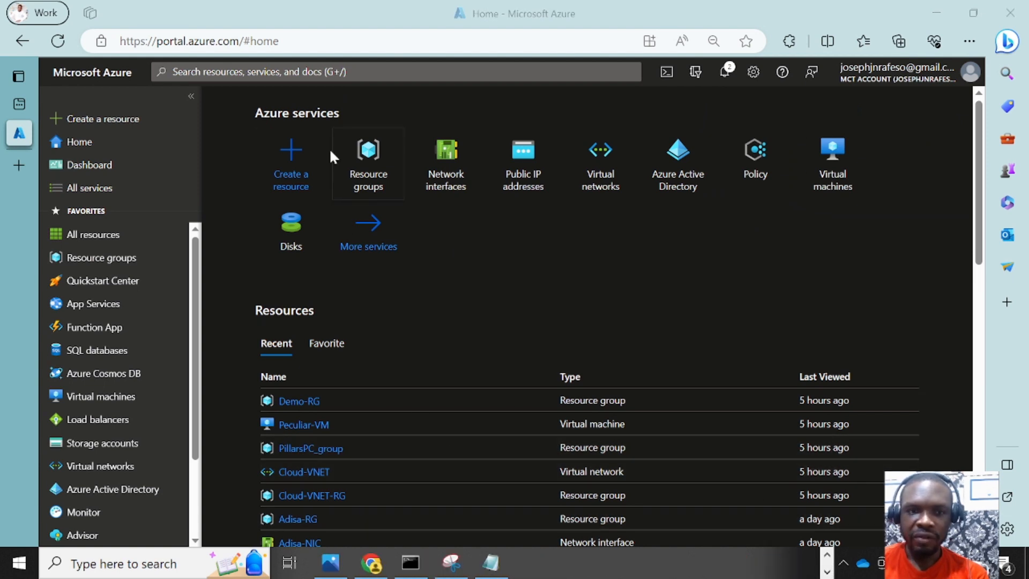
click(271, 72)
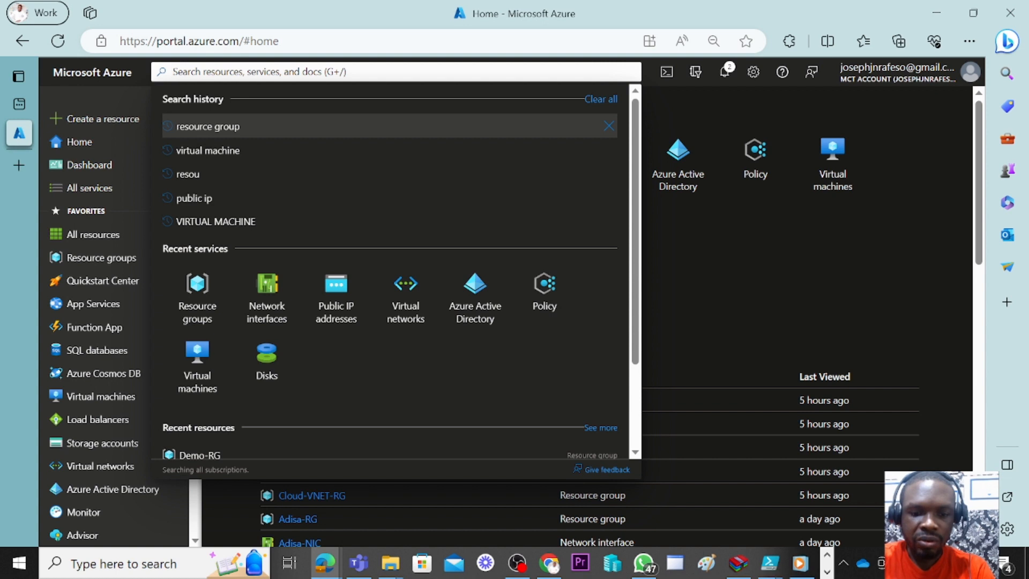
text(vi)
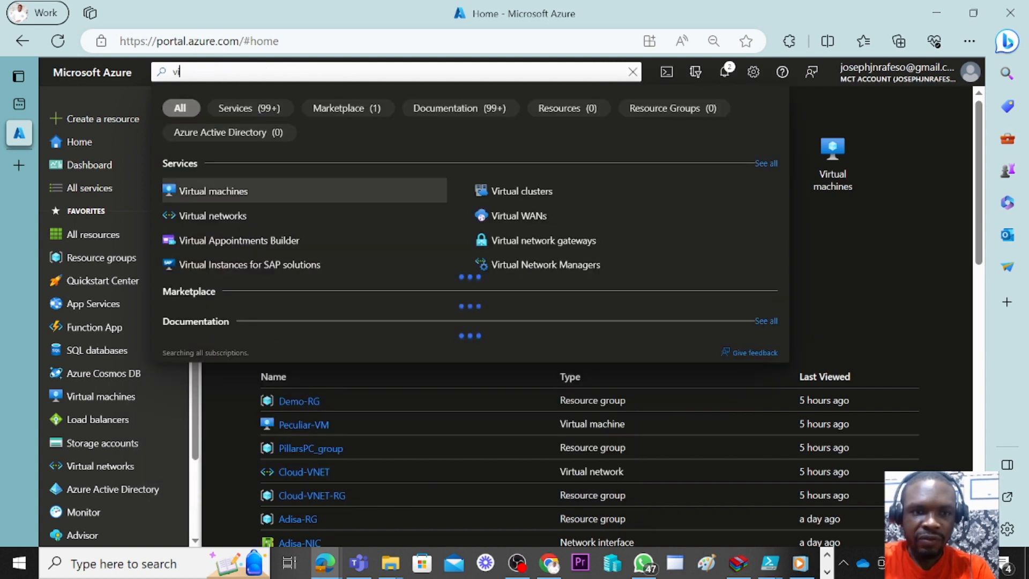
text(rtual)
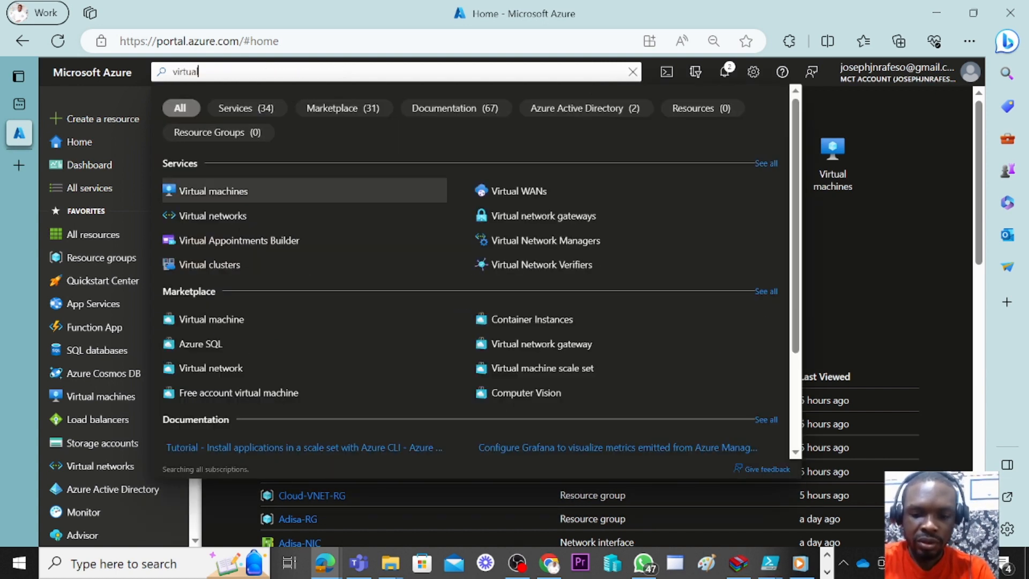
text( netw)
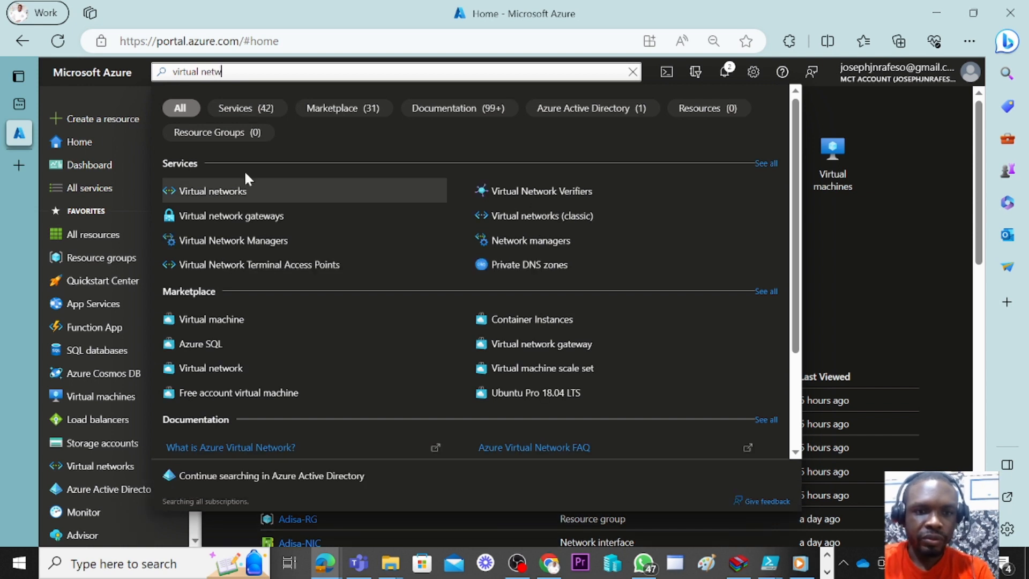
click(232, 315)
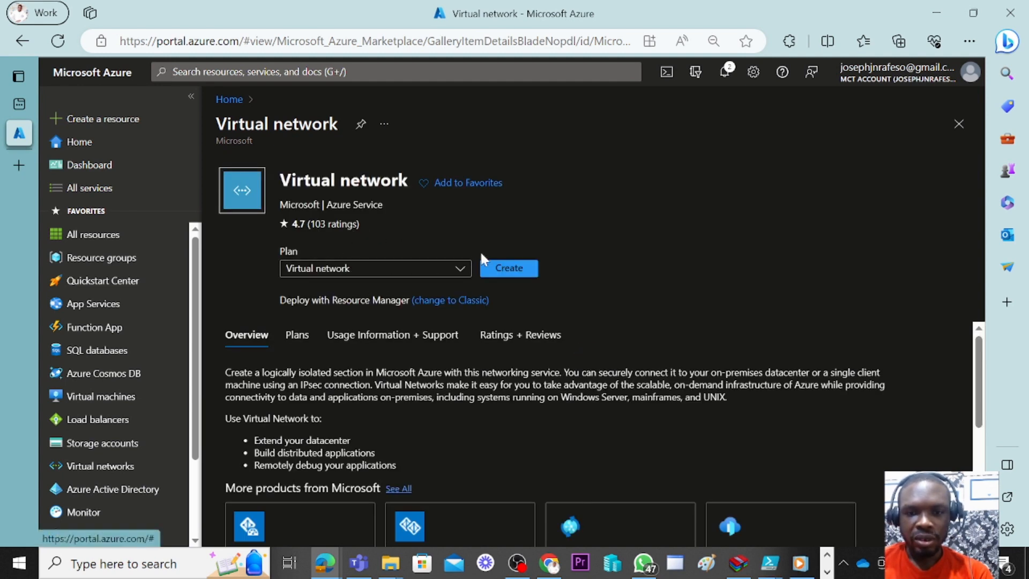
click(519, 274)
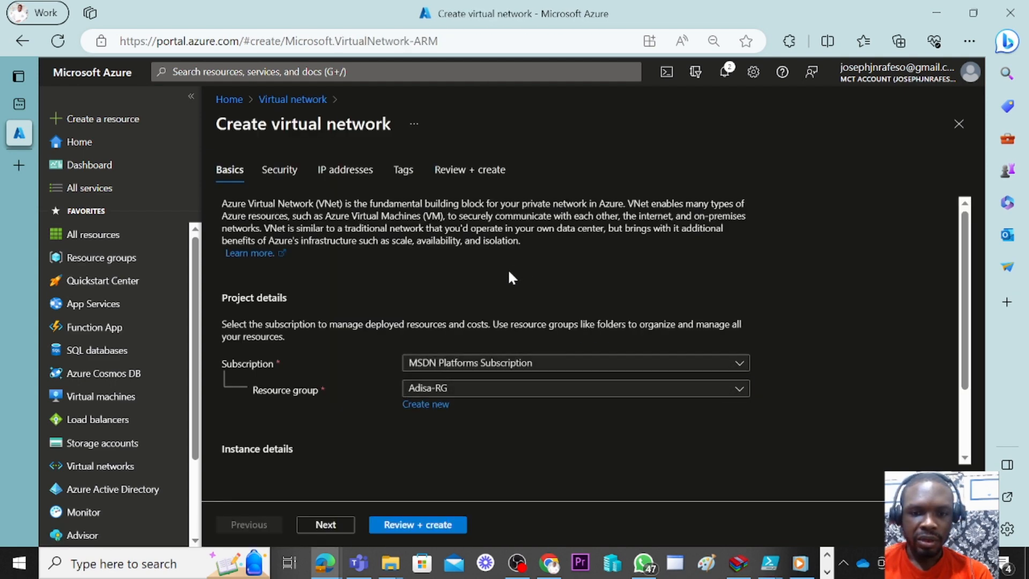
- Assign the virtual network to resource group Logi-RG and name it Logic-VNET
scroll(508, 272, down, 1)
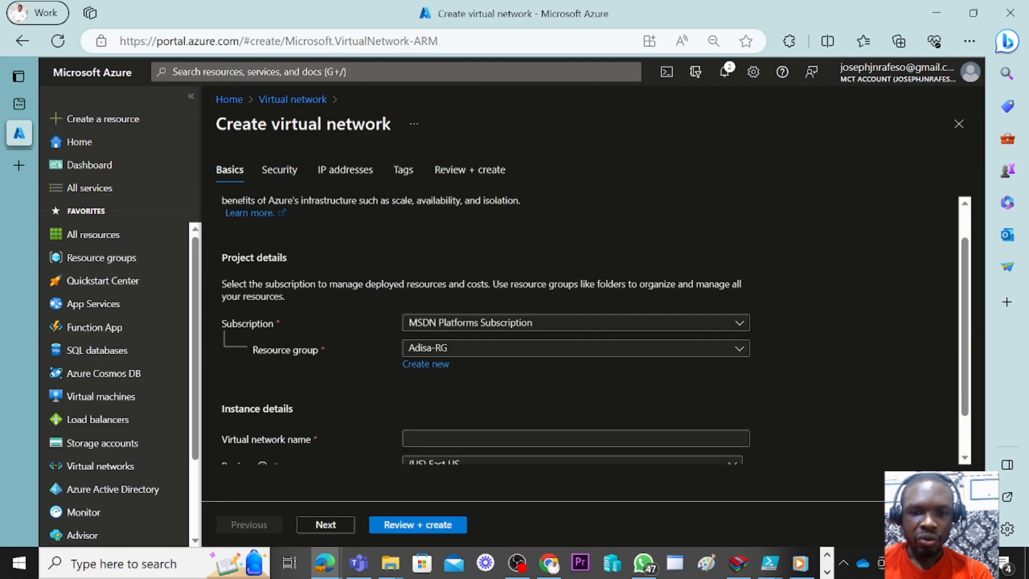
click(518, 349)
click(461, 373)
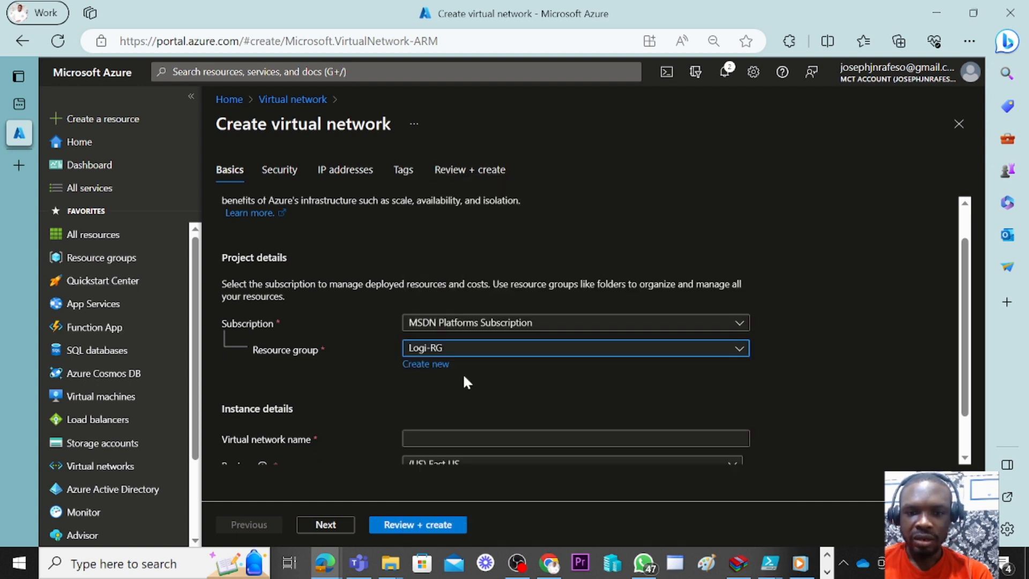
scroll(454, 348, down, 1)
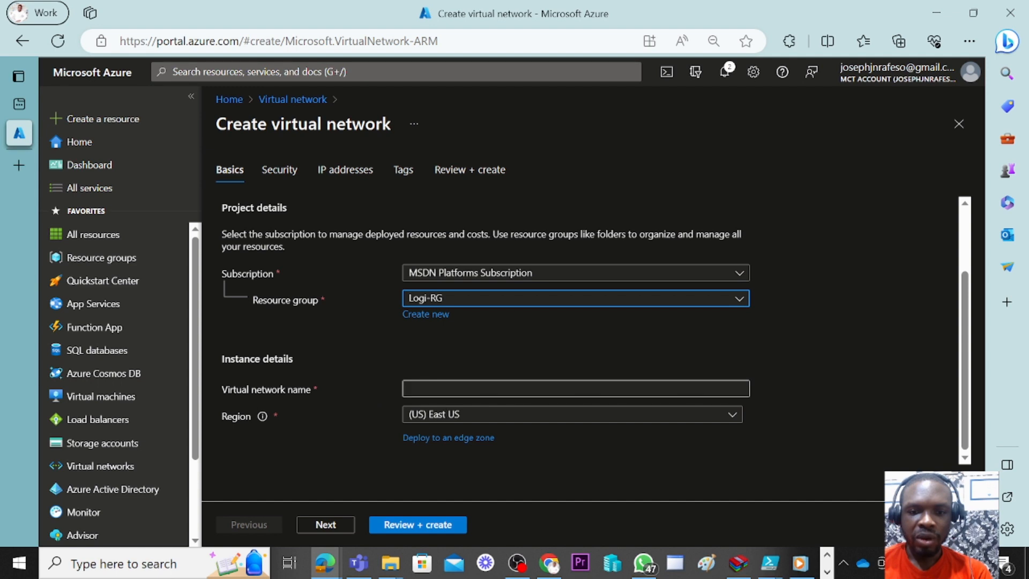
click(436, 389)
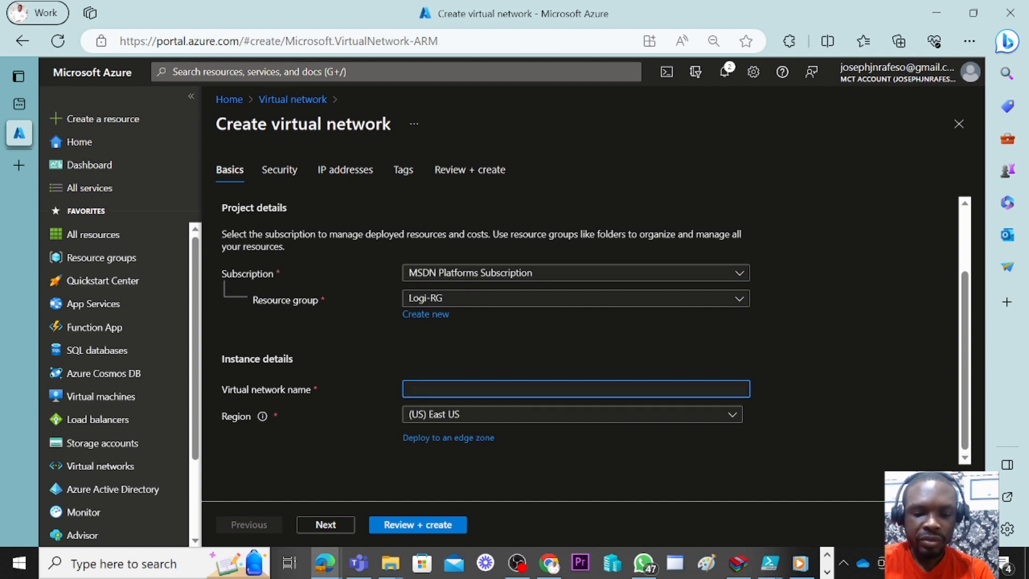
text(Logic)
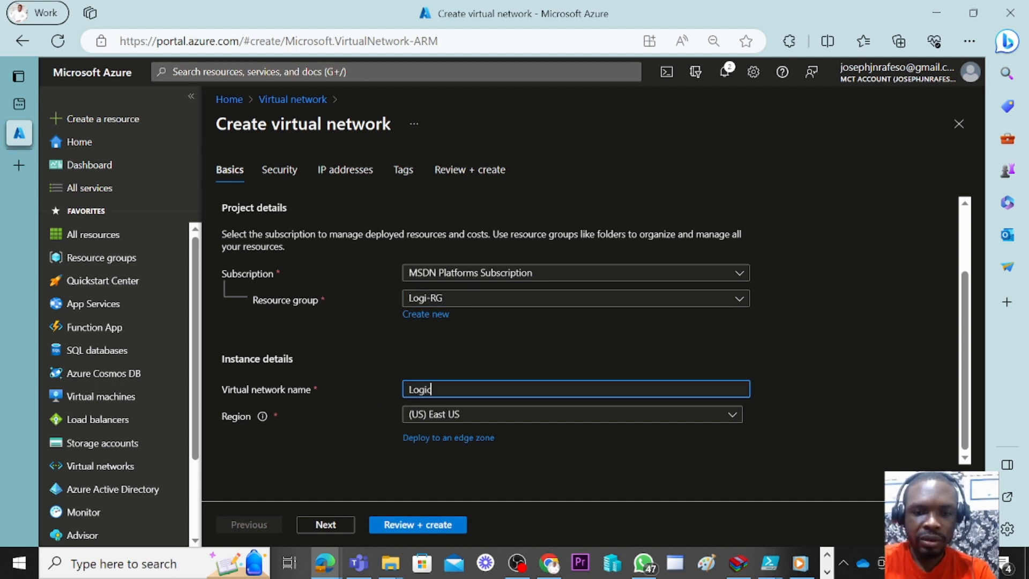
text(-)
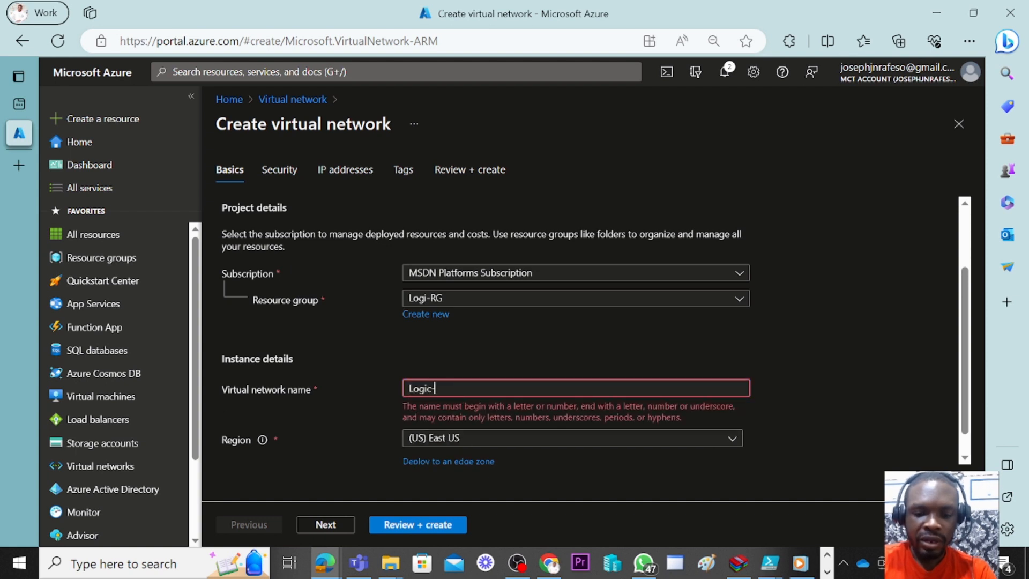
text(VNET)
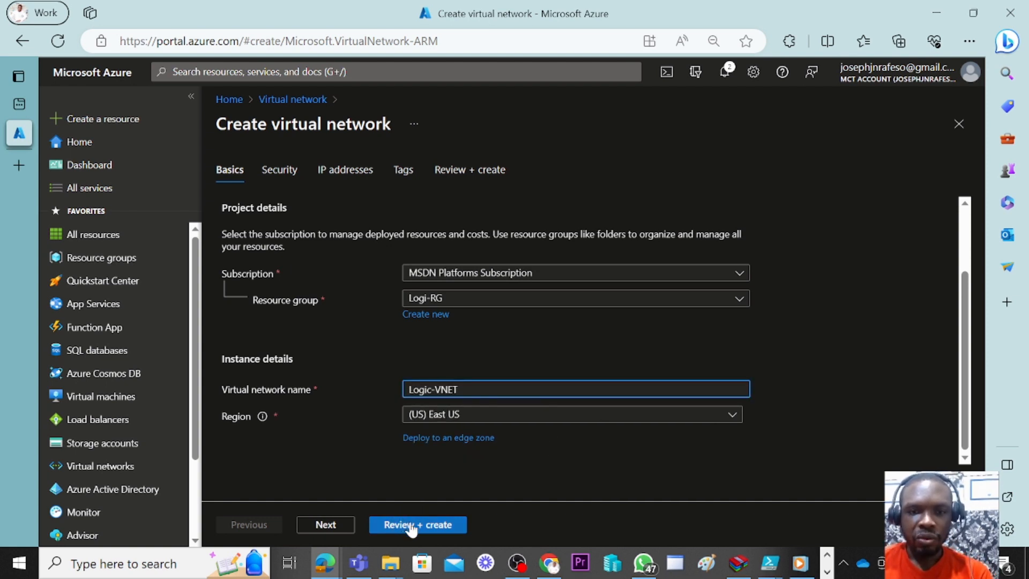
- Review the virtual network's security options, leave them disabled, and continue to the IP address settings
click(323, 526)
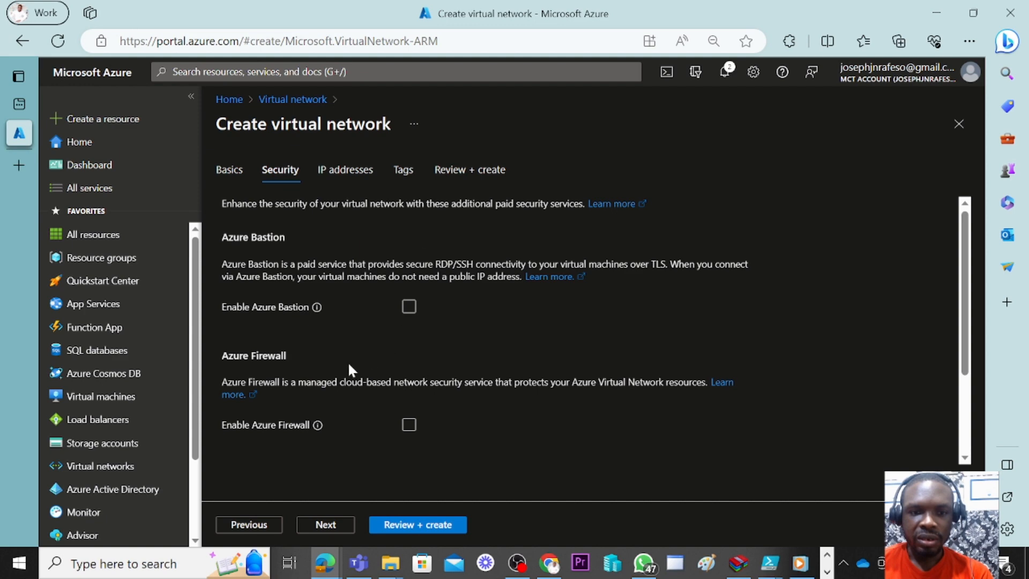
scroll(348, 365, down, 3)
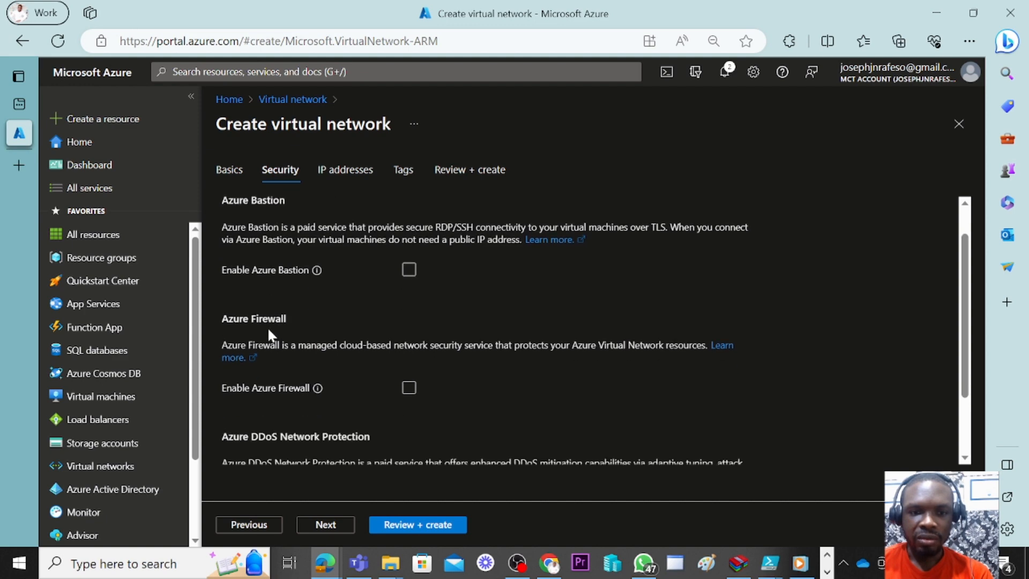
click(324, 524)
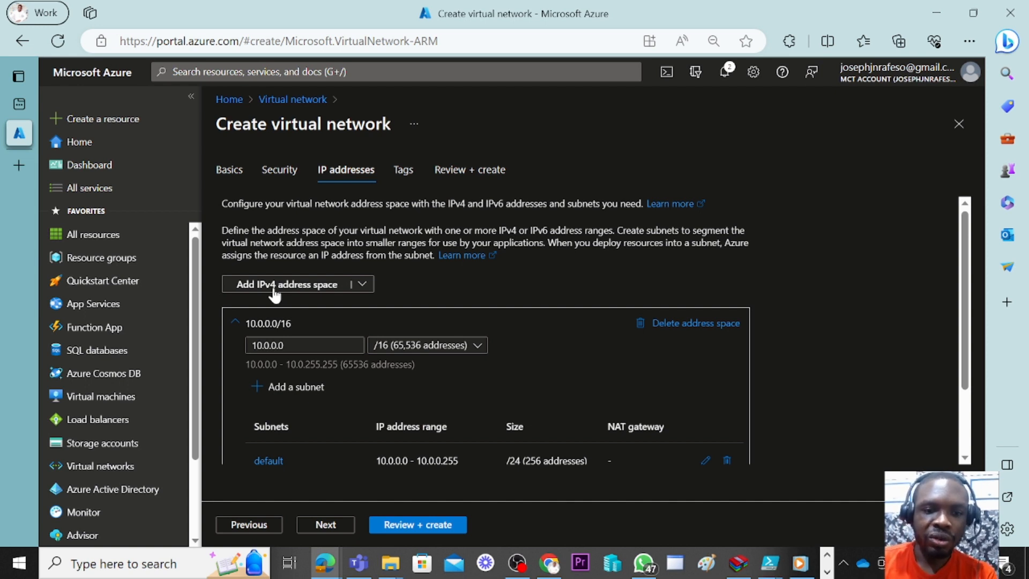
- Set the starting address of the virtual network's IPv4 address space to 192.168.70.0
click(284, 345)
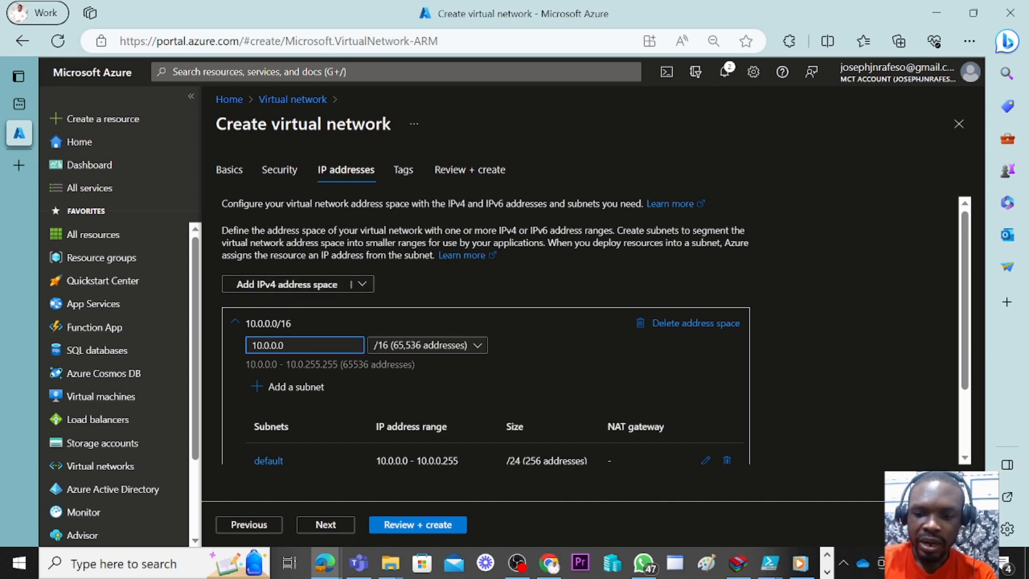
key(BackSpace)
key(BackSpace)
key(BackSpace)
key(BackSpace)
key(BackSpace)
key(BackSpace)
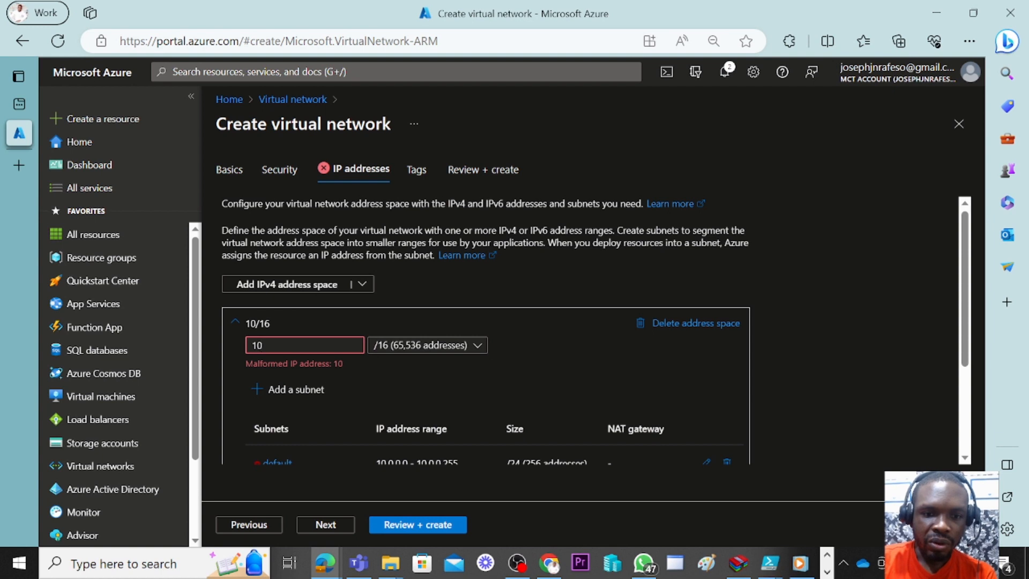
key(BackSpace)
text(9)
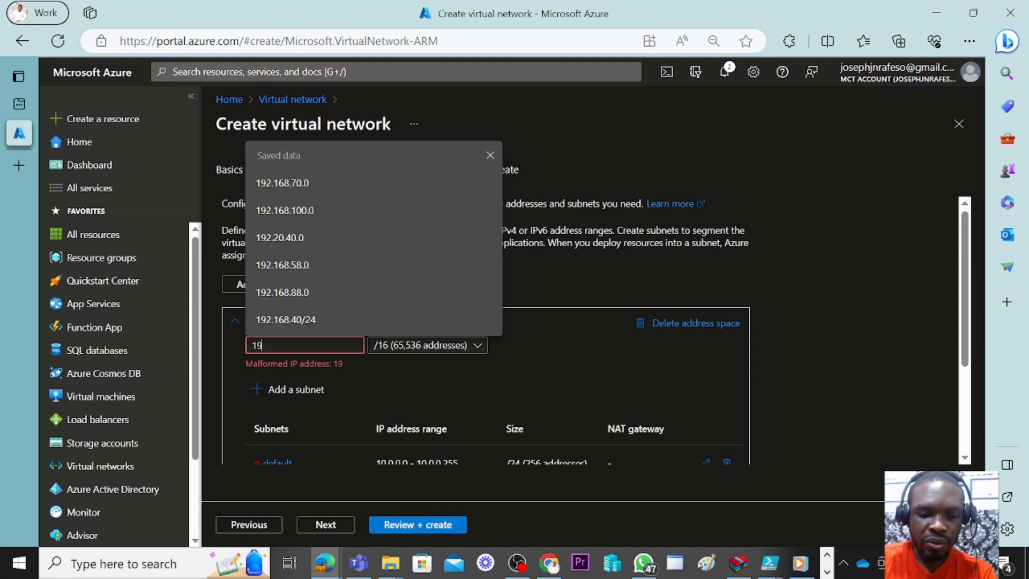
text(2.168)
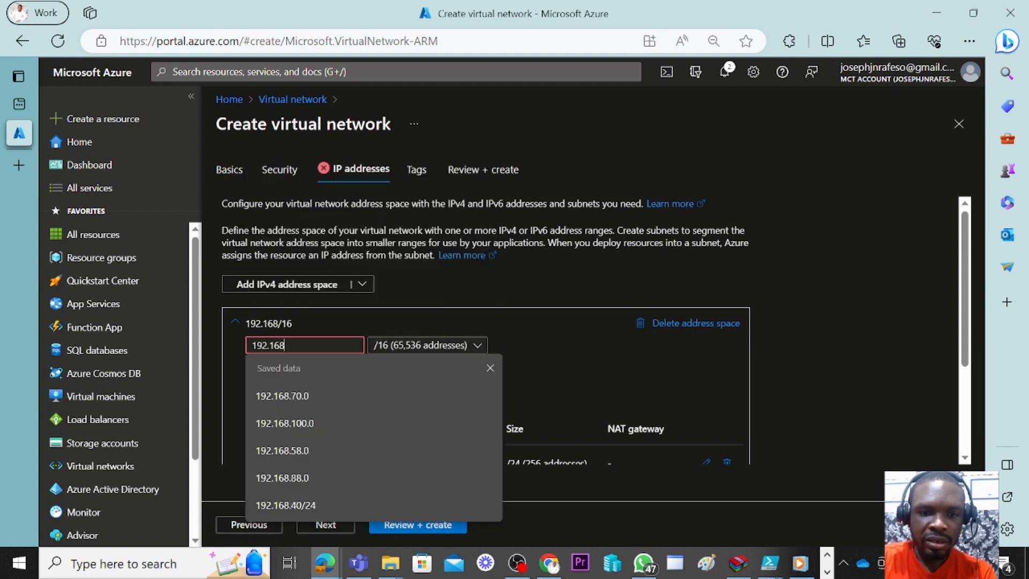
text(.)
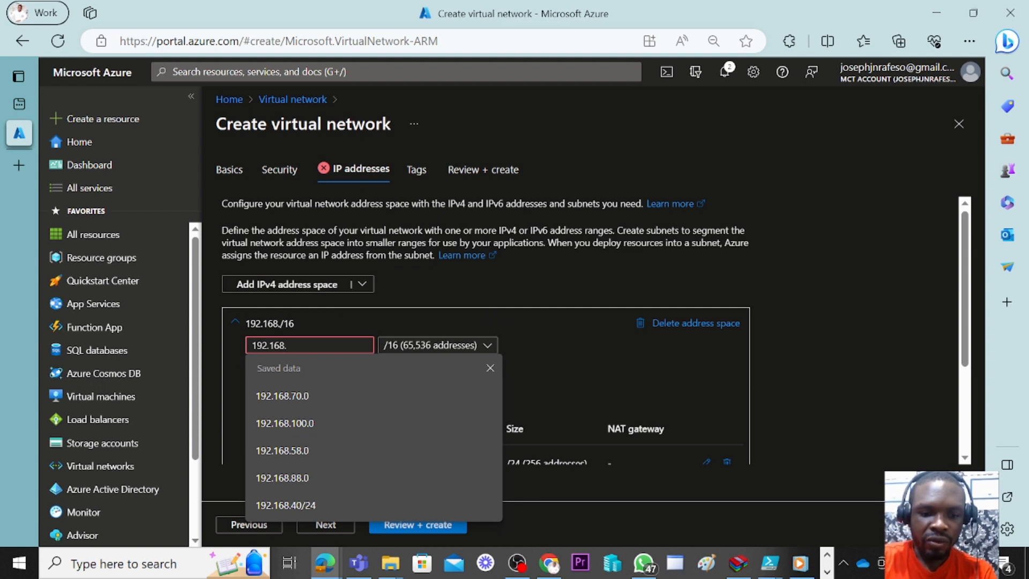
text(7)
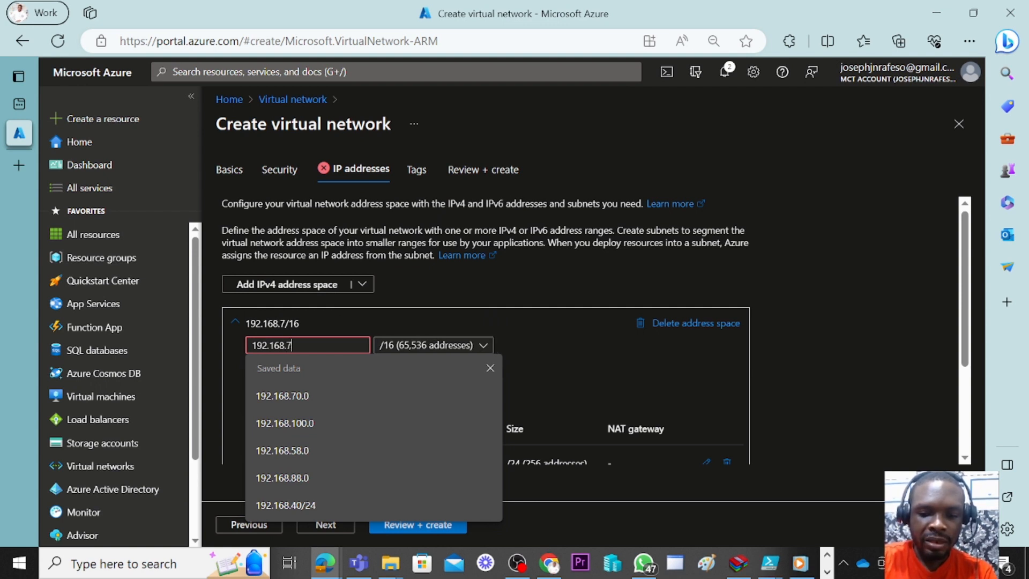
text(0.0)
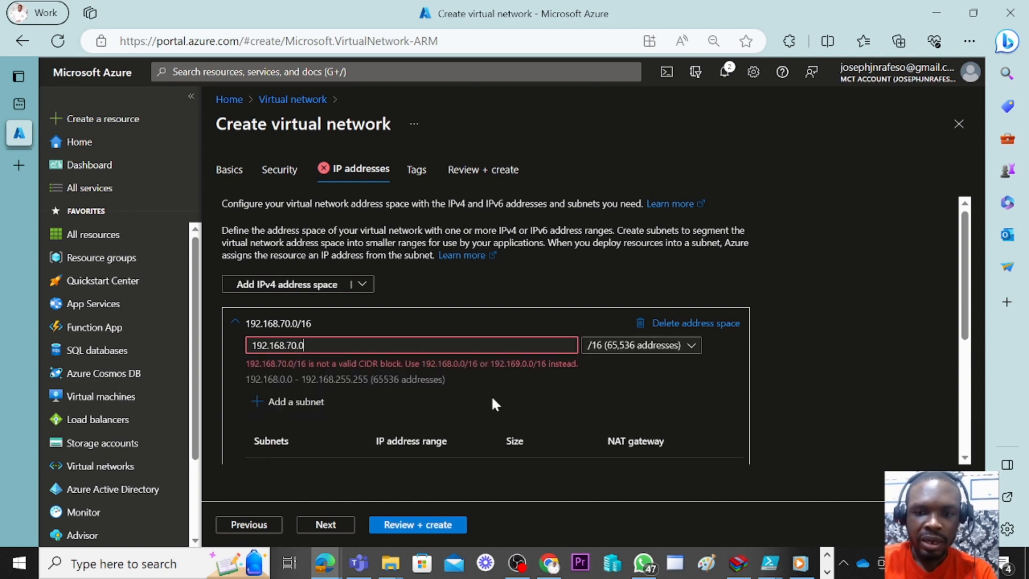
- Set the size of the IPv4 address space to /24 (256 addresses) and check the subnet listed under it
click(660, 347)
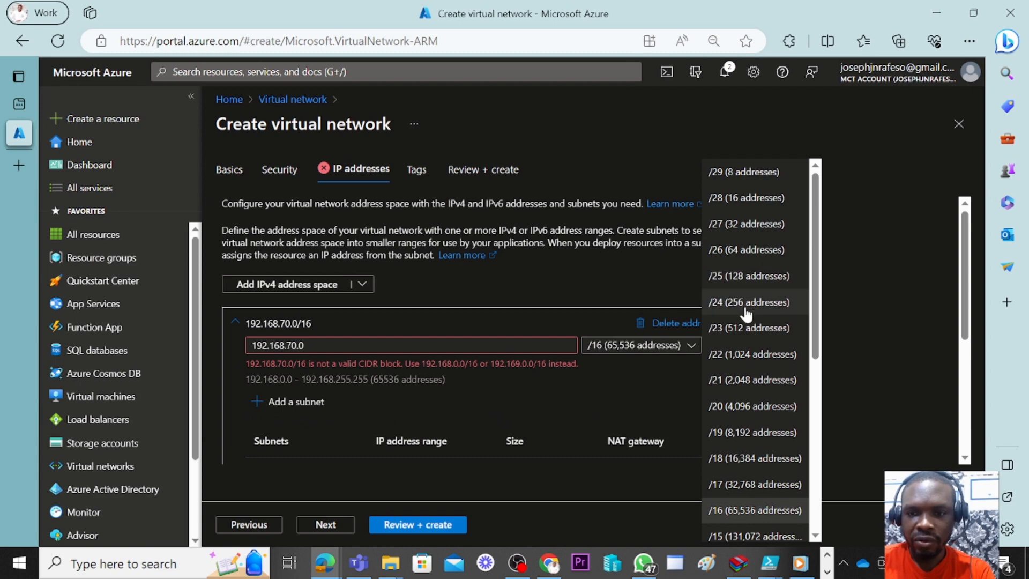
click(743, 302)
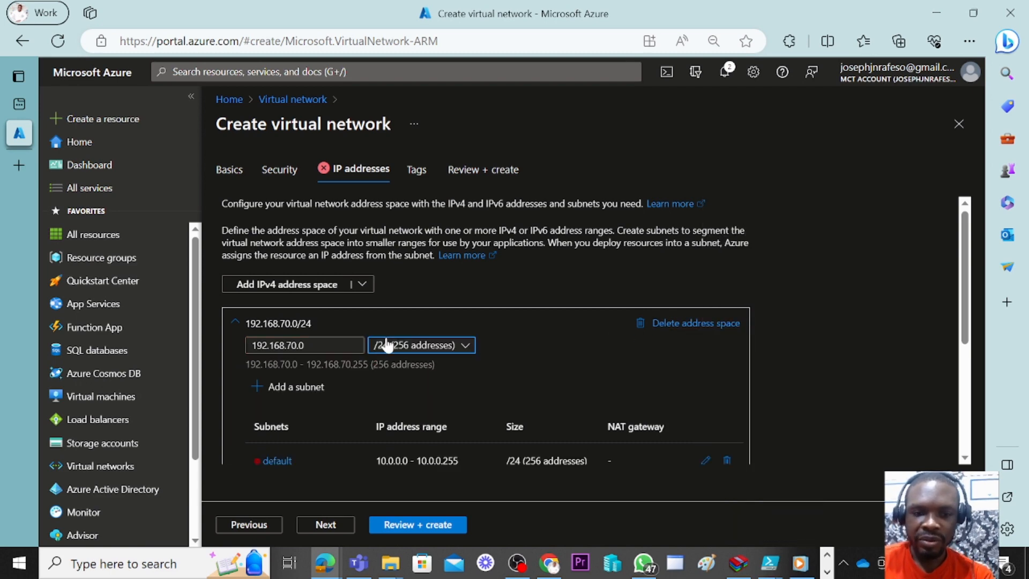
scroll(385, 333, down, 2)
scroll(383, 339, up, 3)
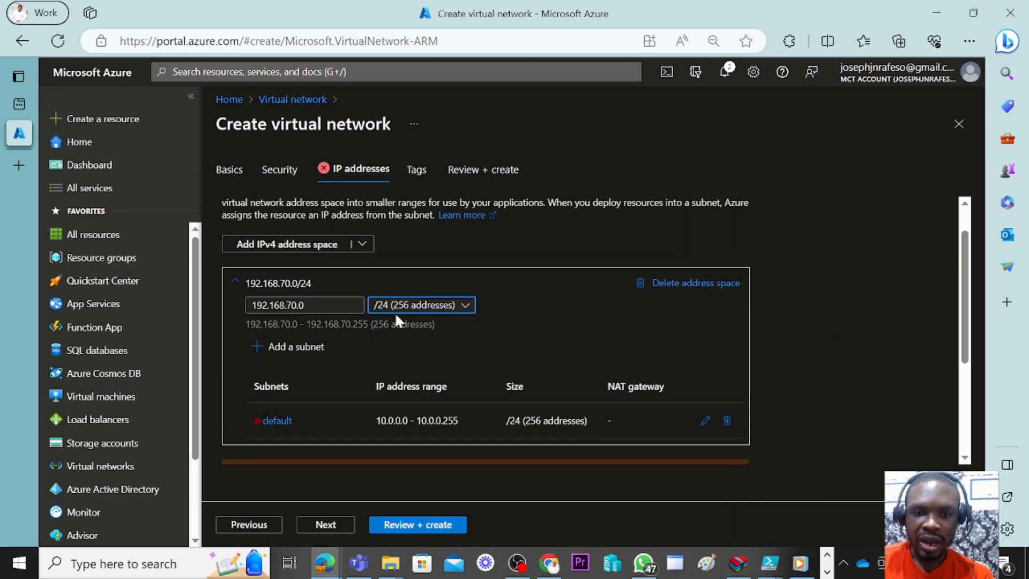
- Start a new subnet in the 192.168.70.0/24 address space and name it Logic-IT-SUBNET
scroll(401, 358, down, 2)
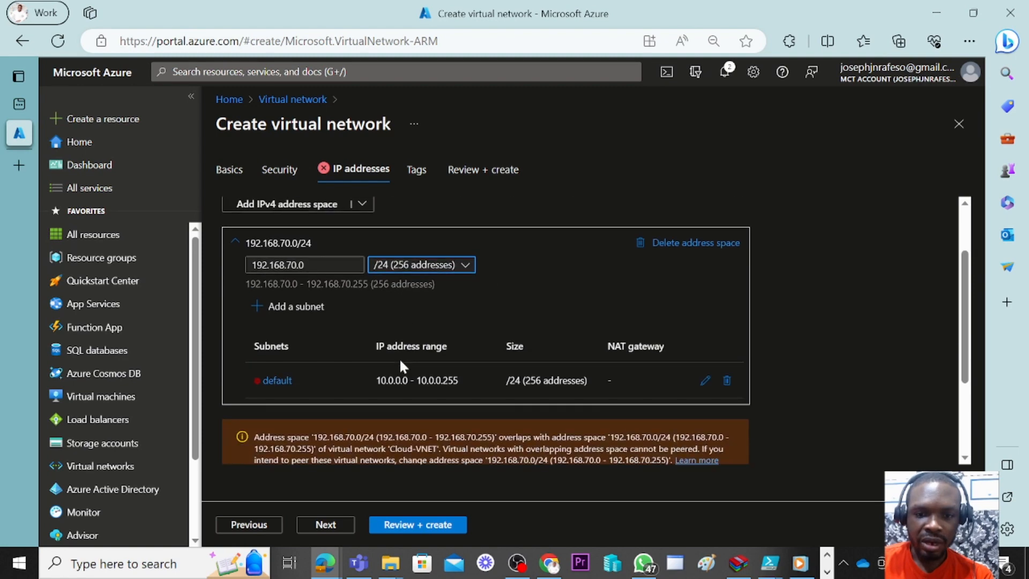
scroll(403, 366, up, 1)
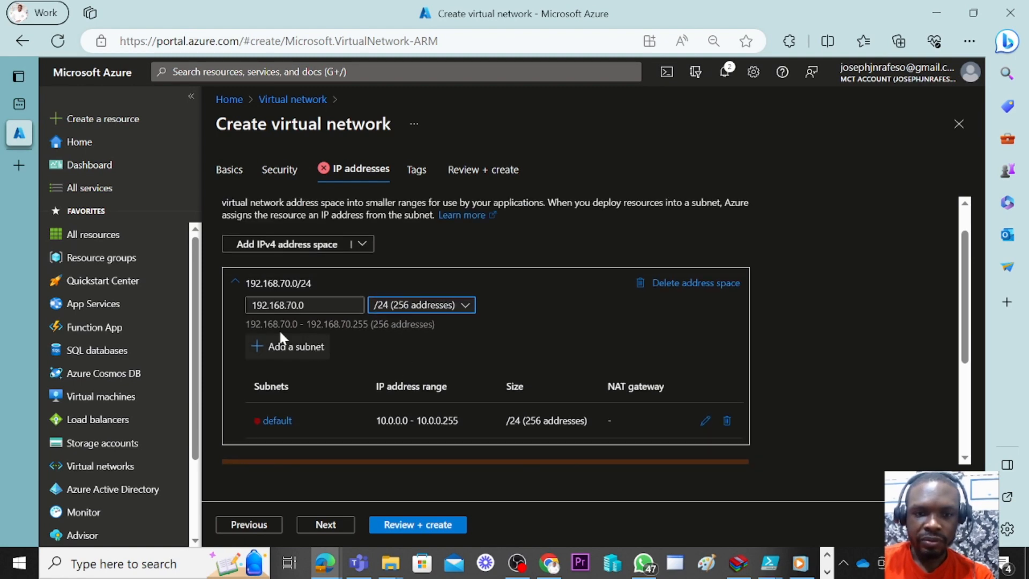
click(275, 356)
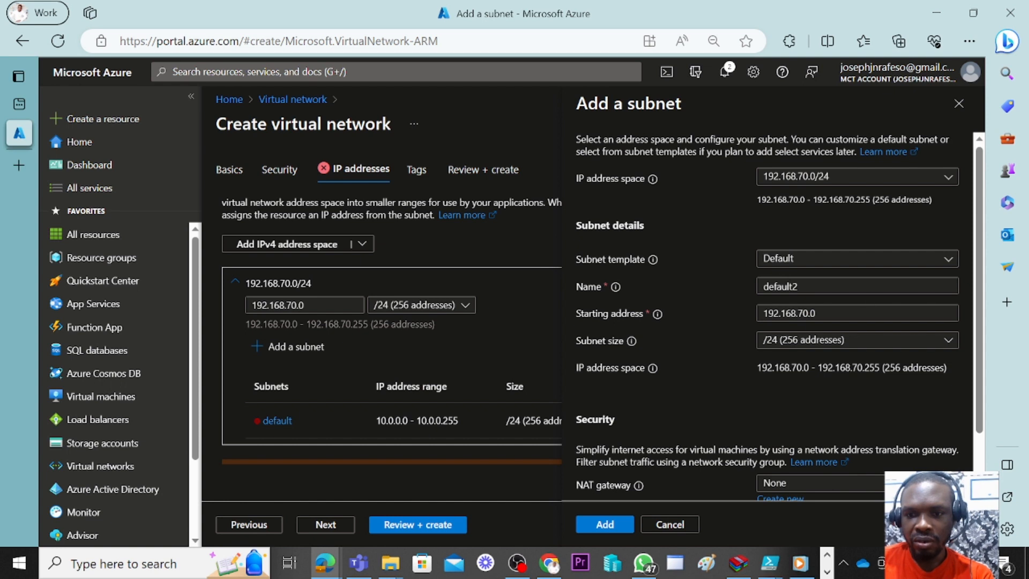
drag(801, 286, 753, 284)
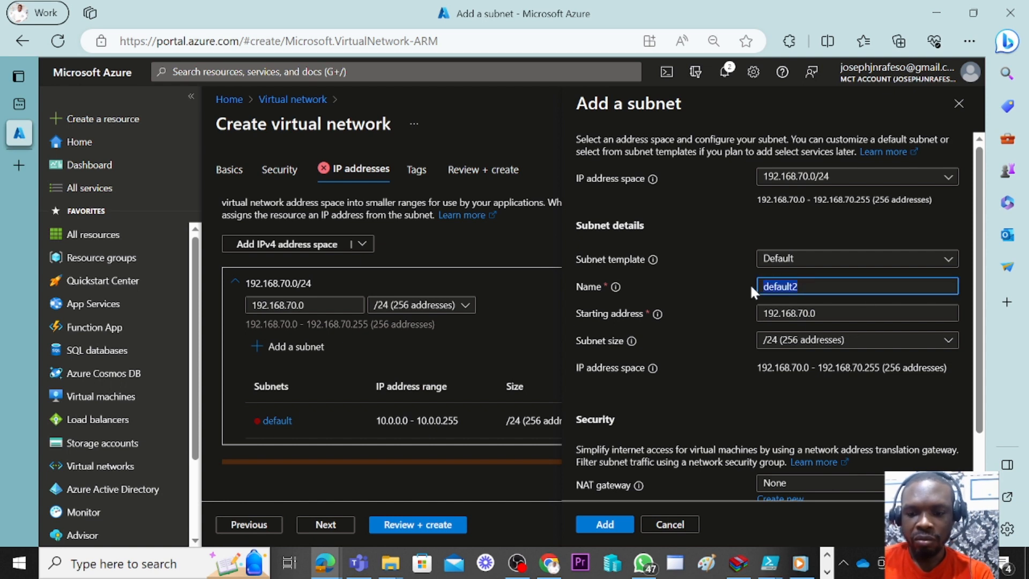
text(Logic-)
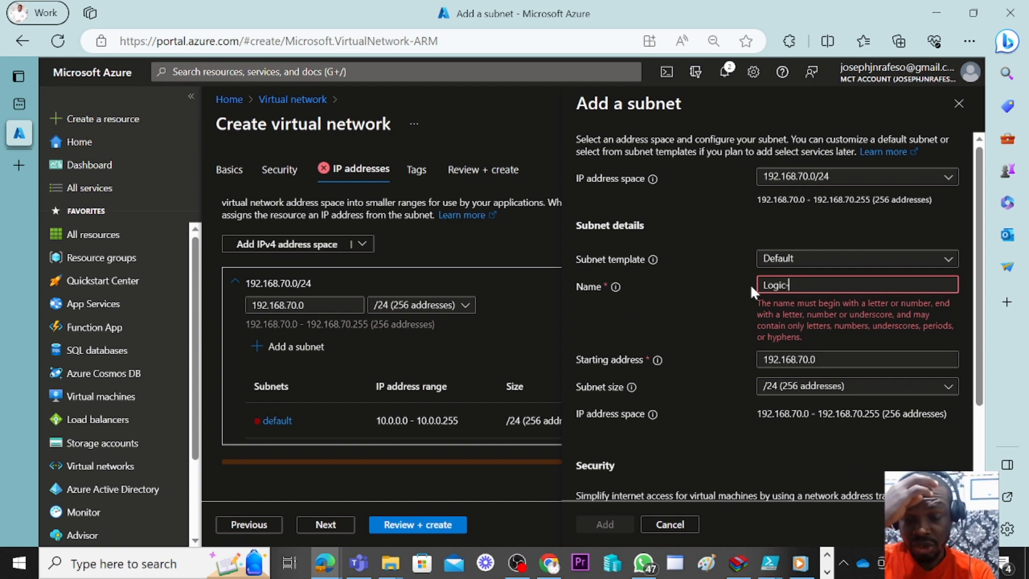
text(IT-)
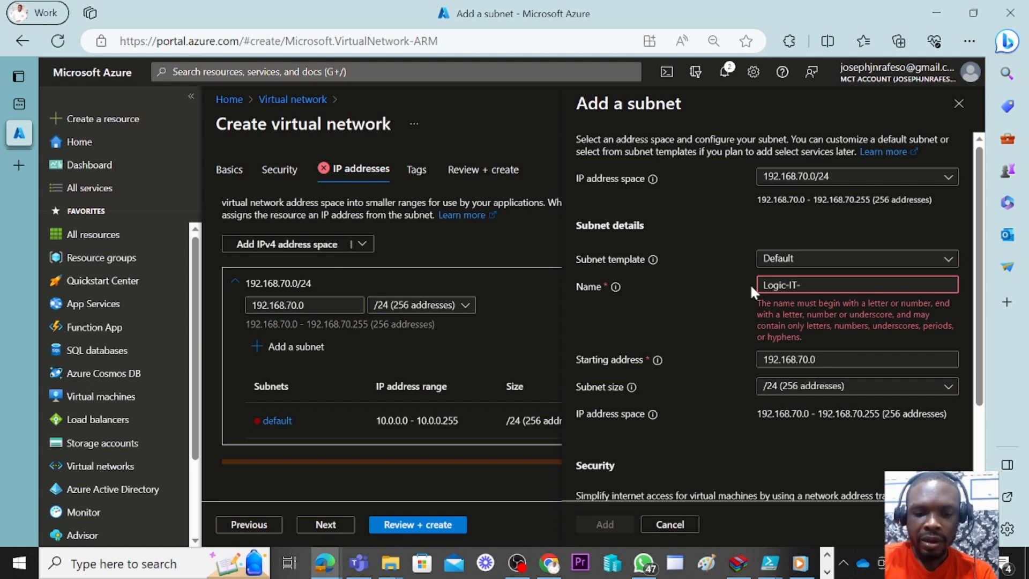
text(SUBN)
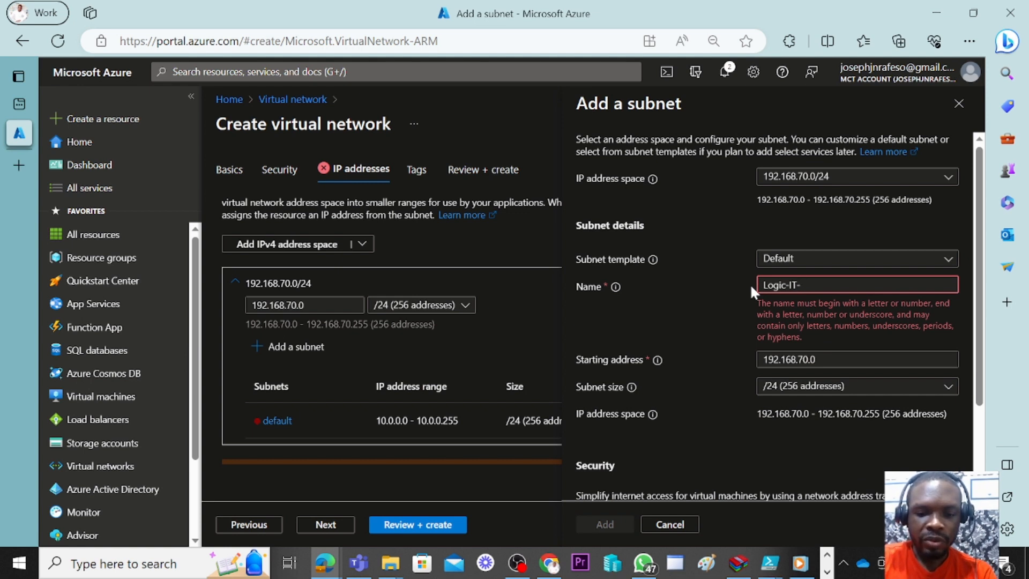
text(ET)
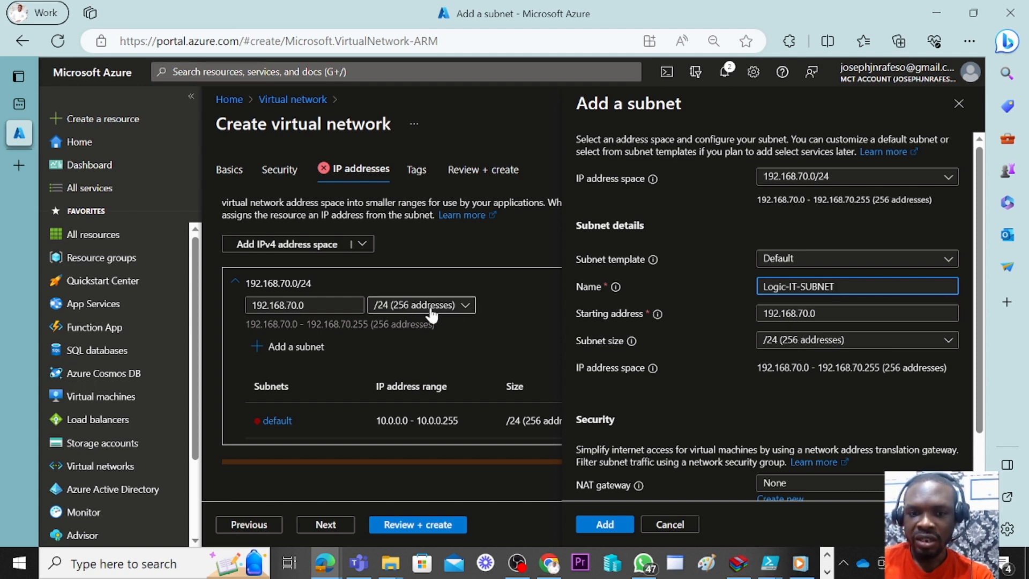
- Set the Logic-IT-SUBNET size to /26 (64 addresses) and add the subnet to the virtual network
click(853, 339)
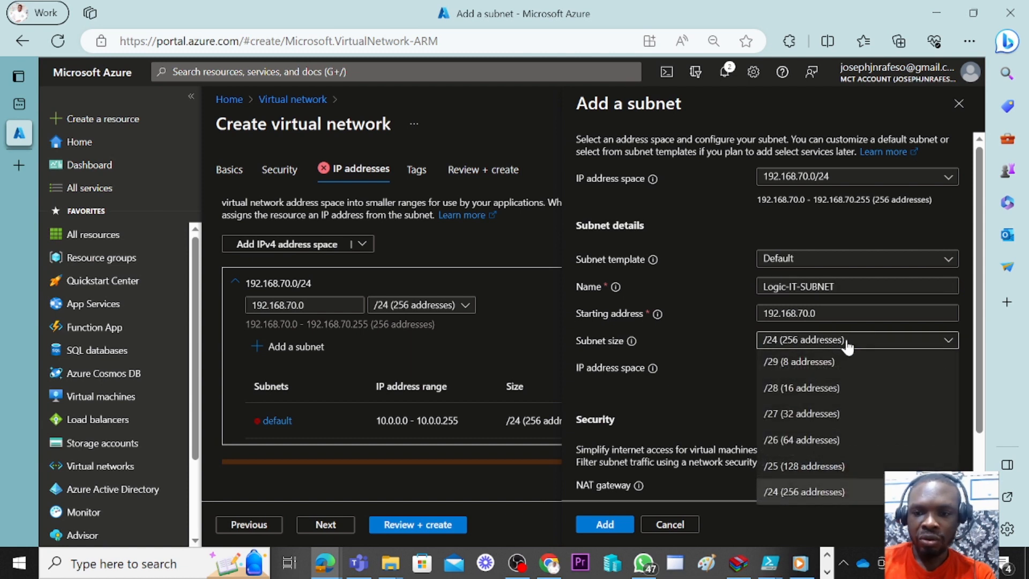
click(782, 450)
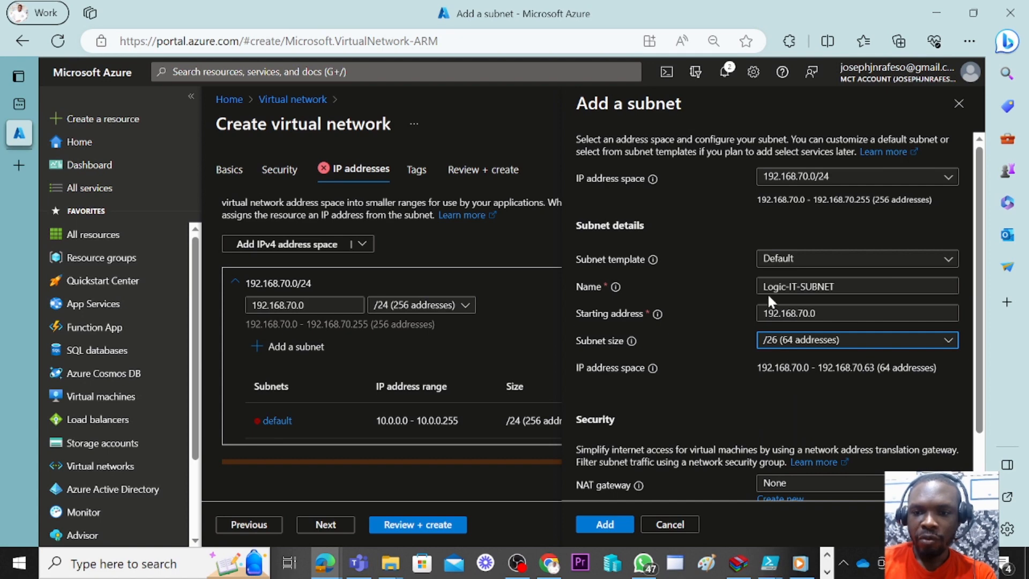
scroll(782, 300, down, 2)
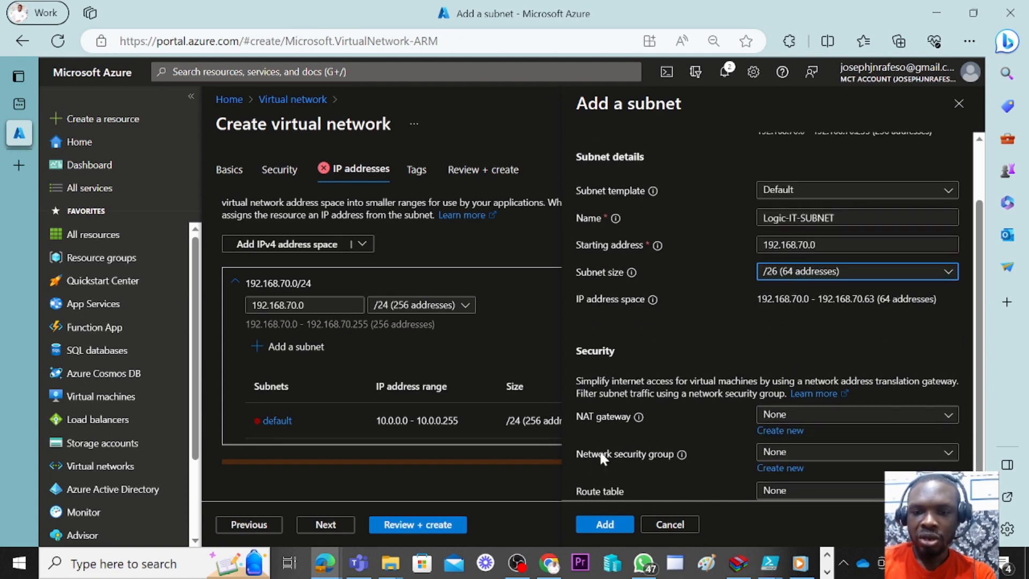
click(608, 524)
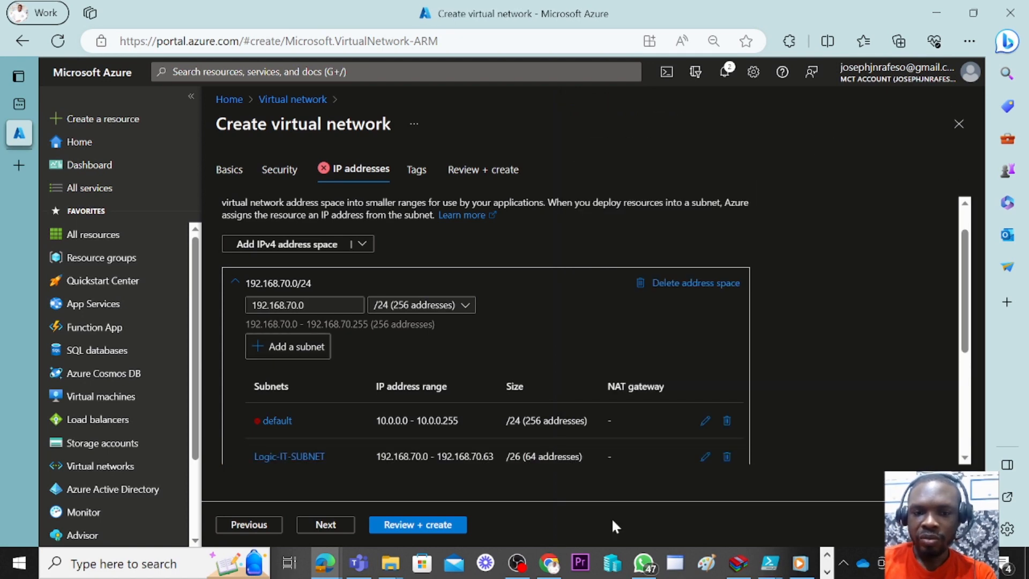
- Delete the default subnet with the 10.0.0.0 range from the virtual network's address space
scroll(590, 426, down, 1)
scroll(591, 425, down, 1)
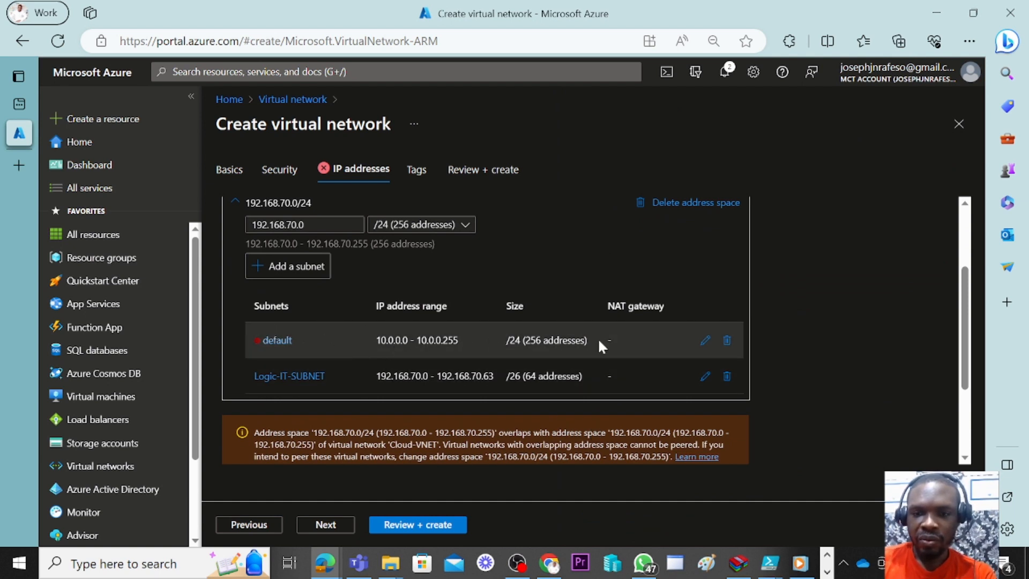
click(731, 336)
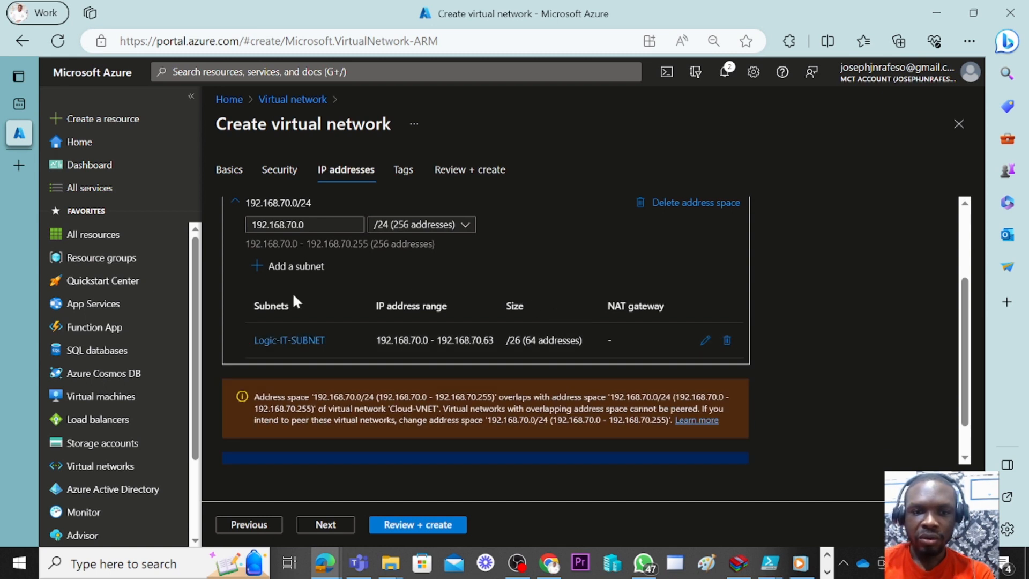
- Start a second subnet in the 192.168.70.0/24 address space and name it Logic-HR-VNET
click(281, 266)
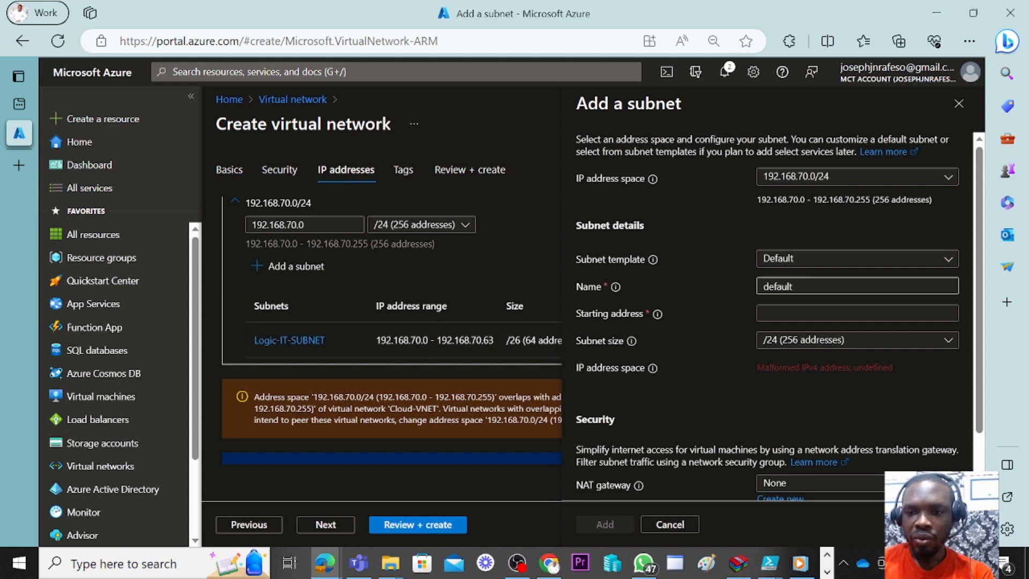
drag(804, 287, 750, 293)
text(Lo)
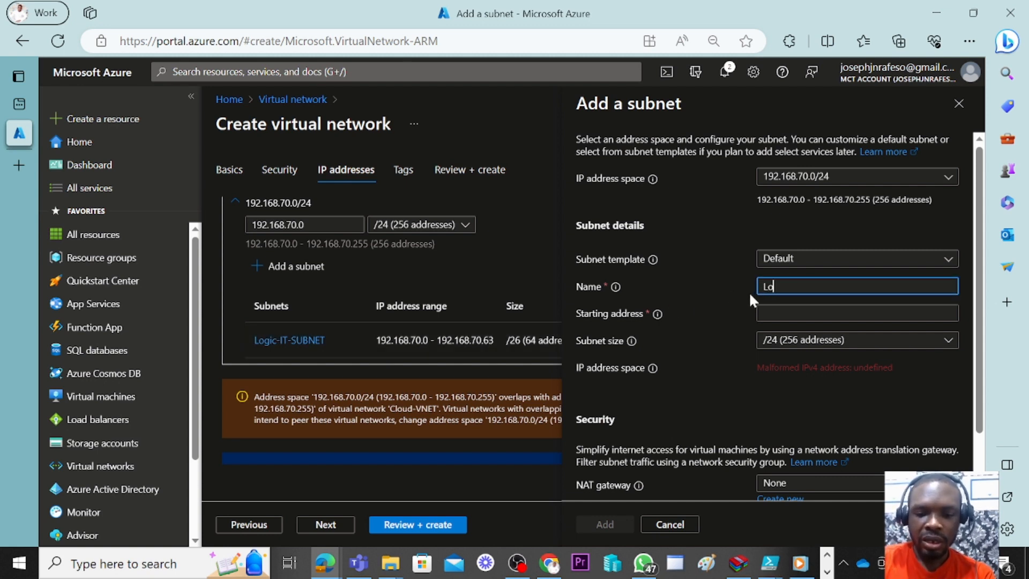
text(gic)
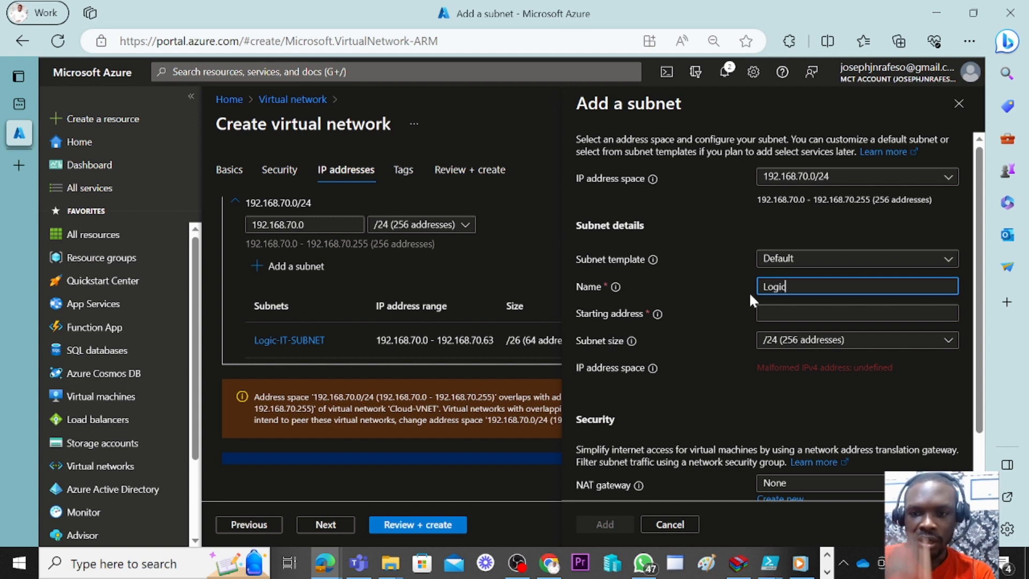
text(-)
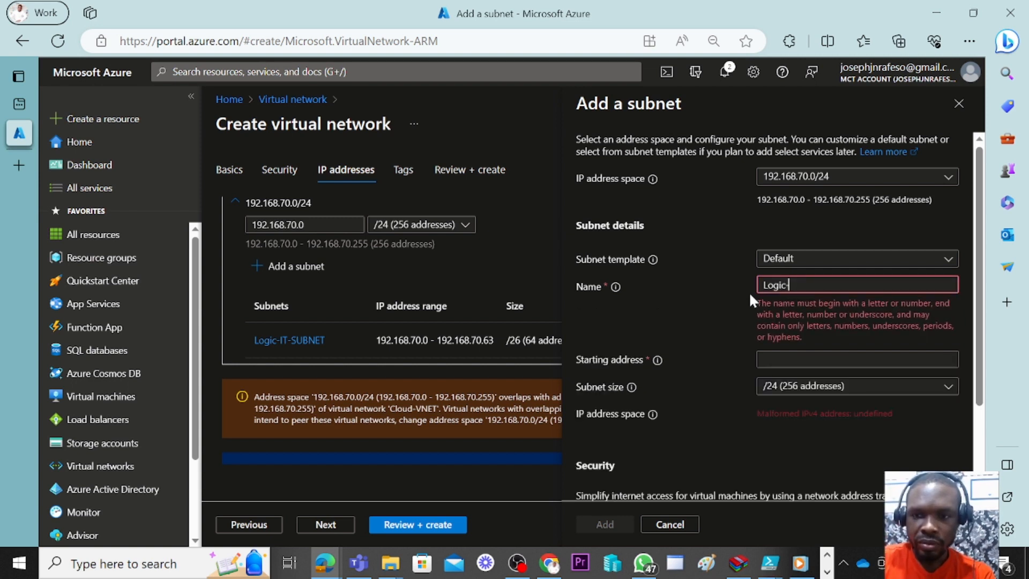
text(HR)
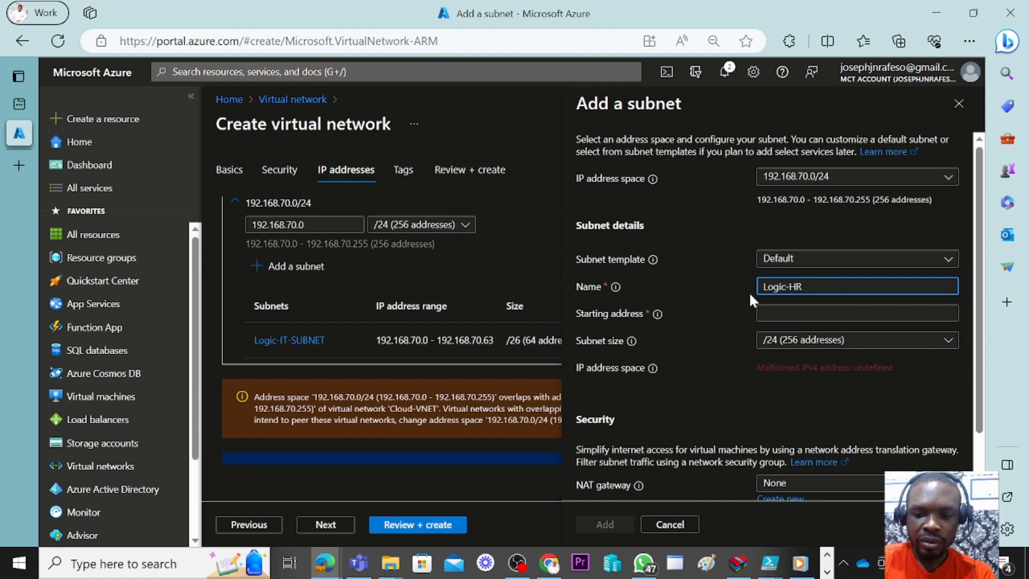
text(-)
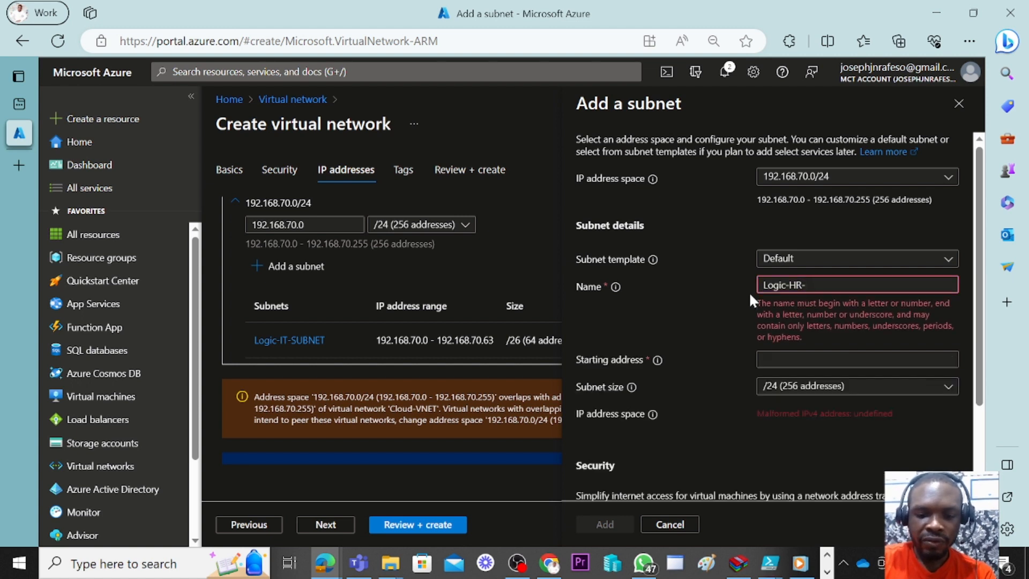
text(VNET)
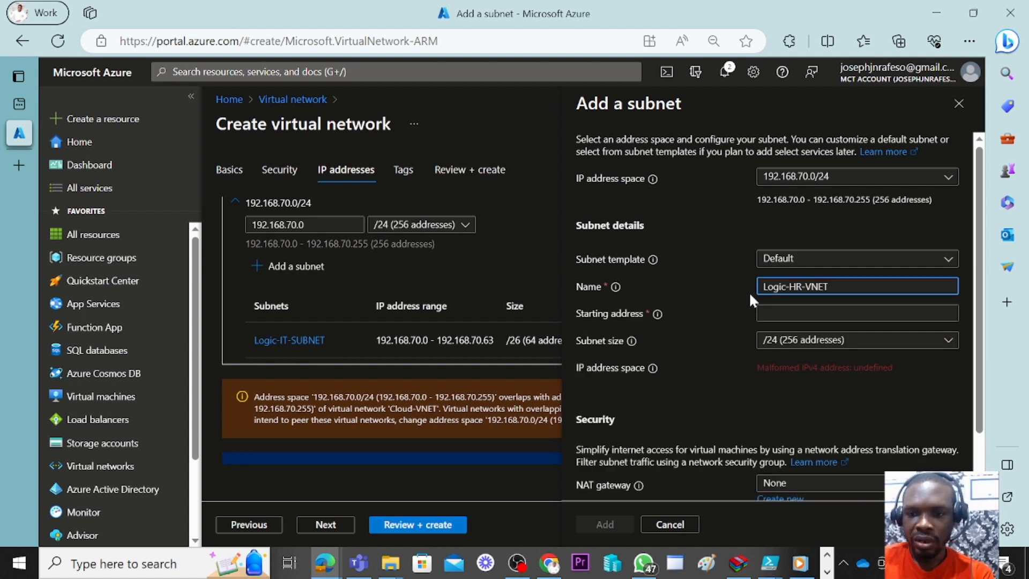
- Enter 192.168.40.64 as the starting address of the Logic-HR-VNET subnet
scroll(801, 354, down, 1)
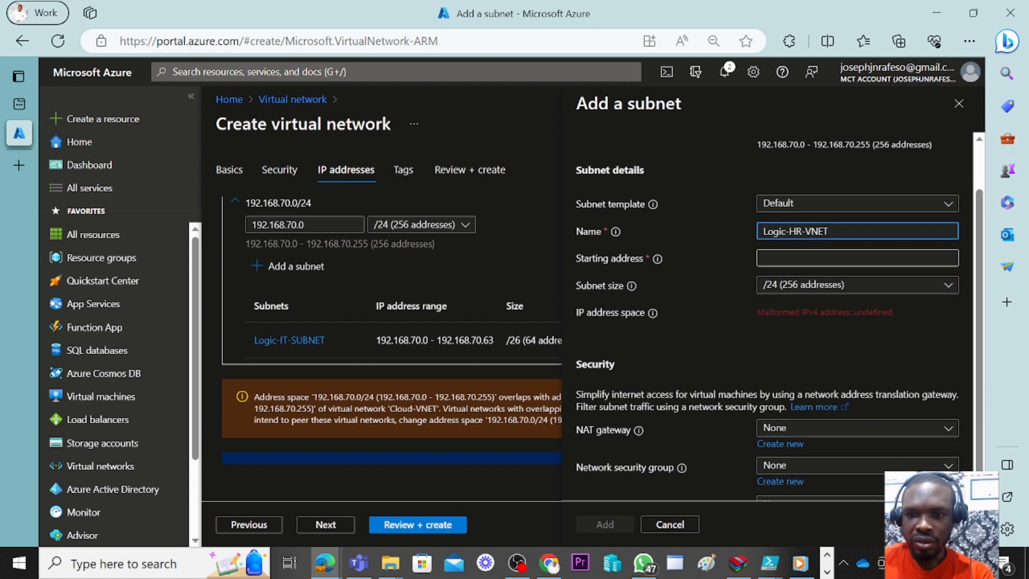
key(Tab)
text(1)
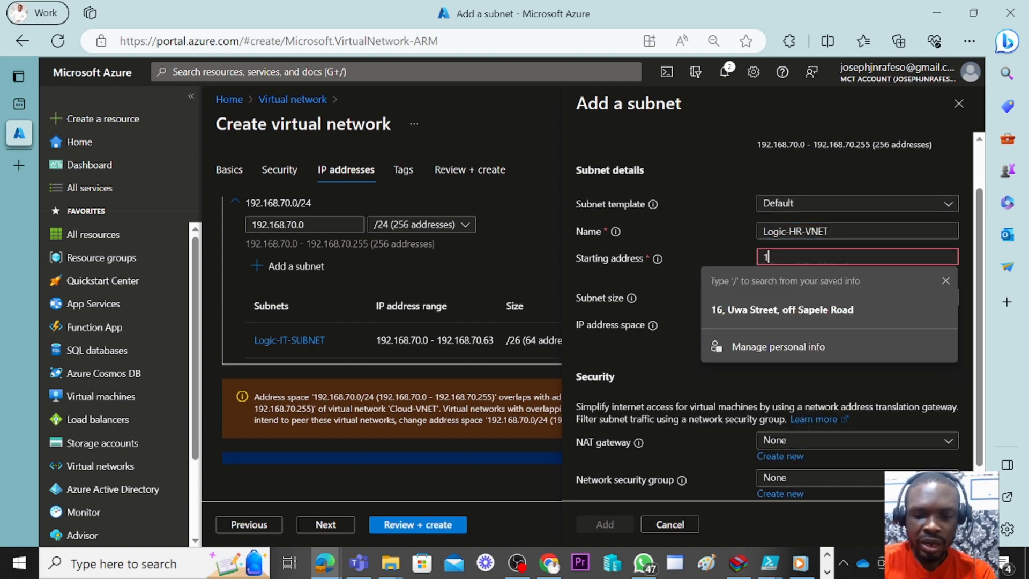
text(92.1)
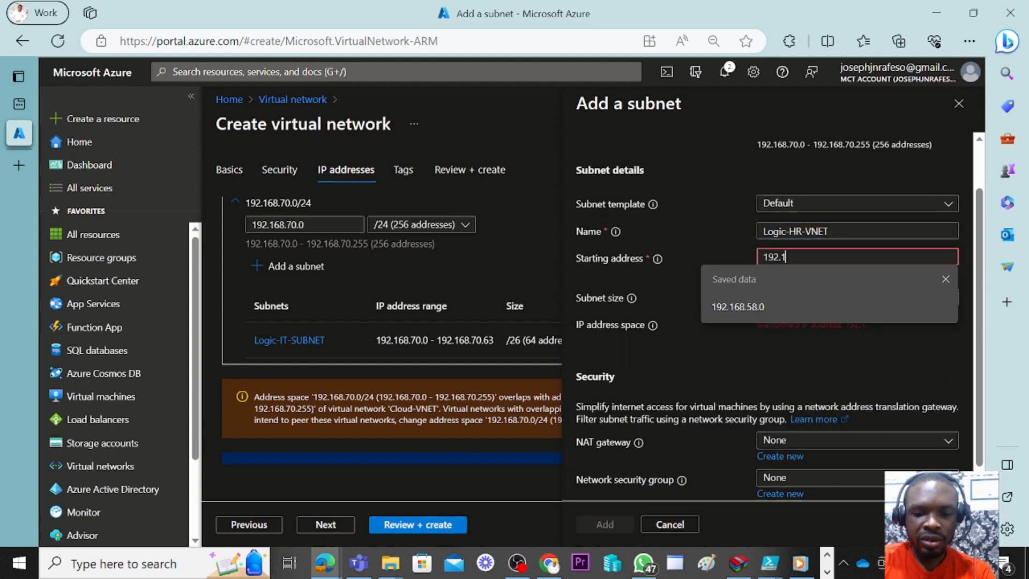
text(68.)
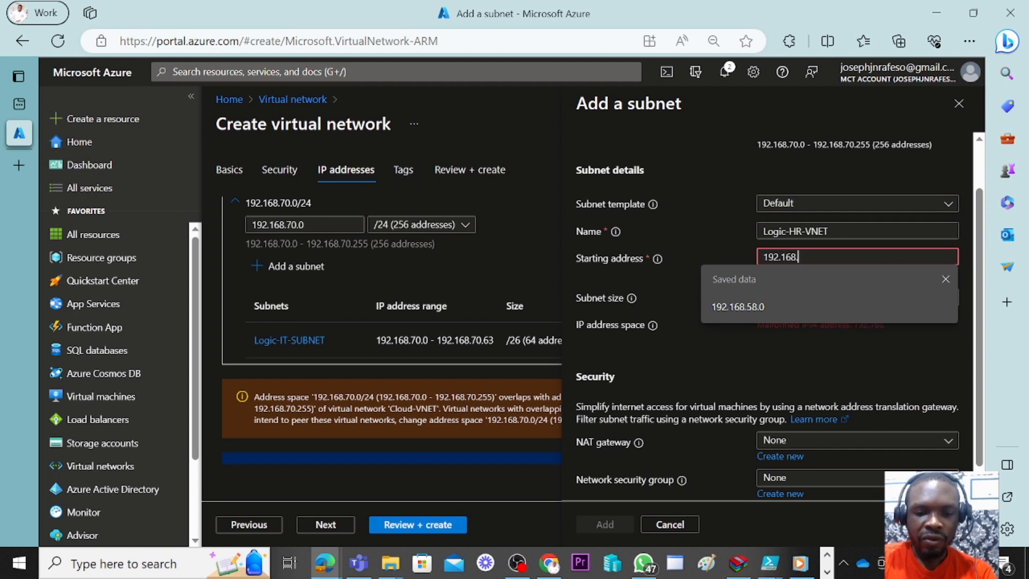
text(40)
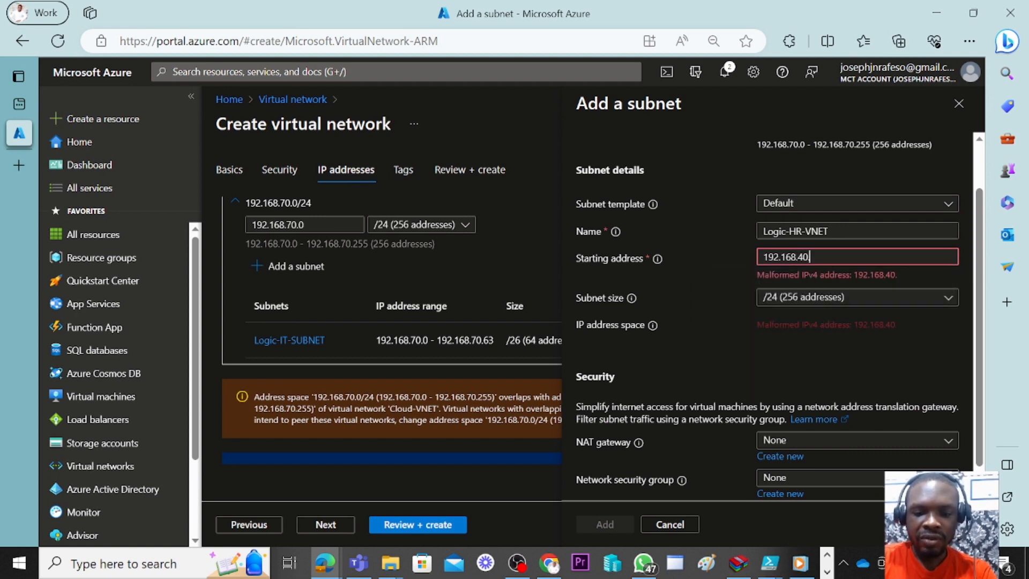
text(.64)
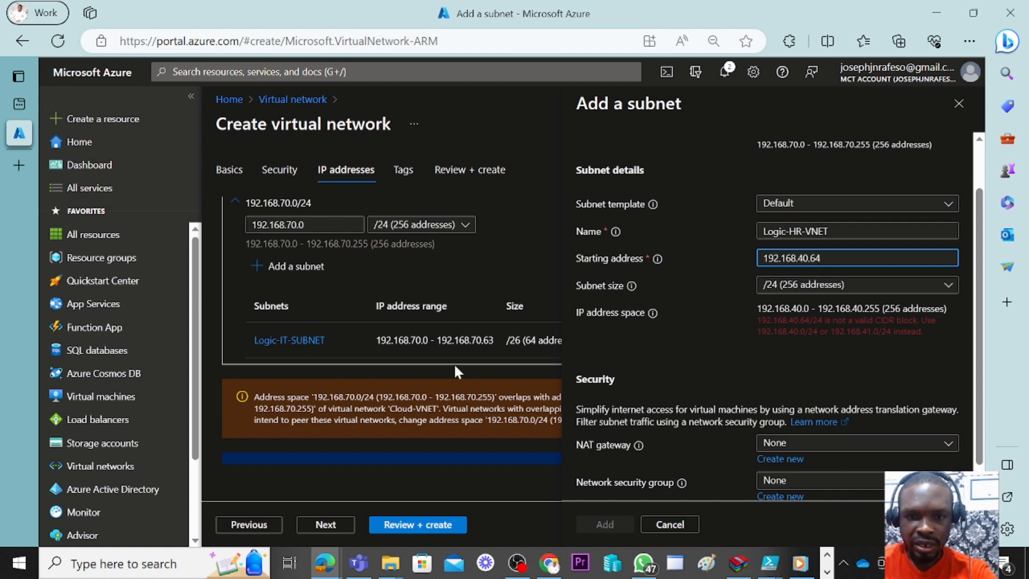
- Set the size of the Logic-HR-VNET subnet to /26 (64 addresses)
click(859, 294)
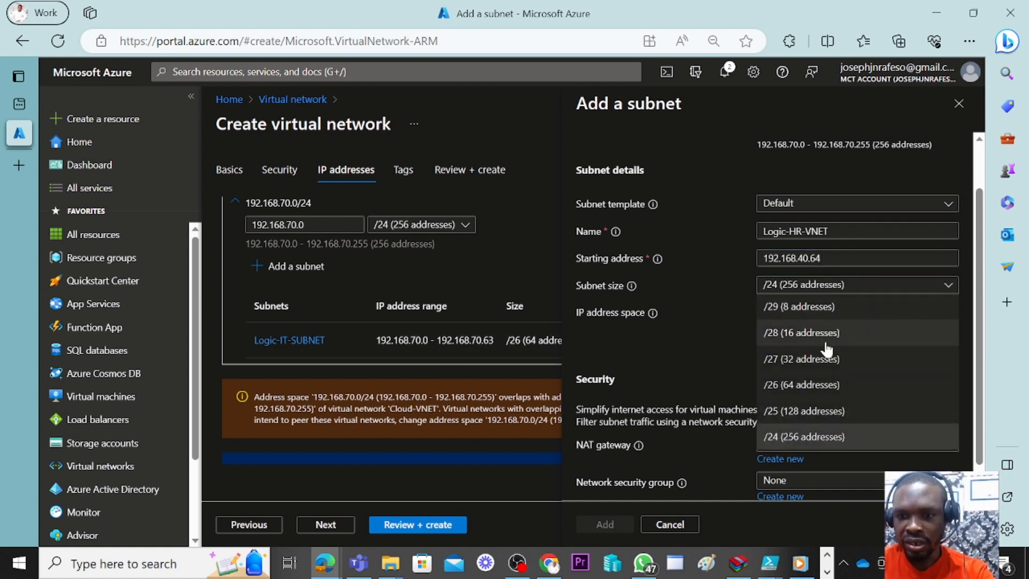
click(793, 384)
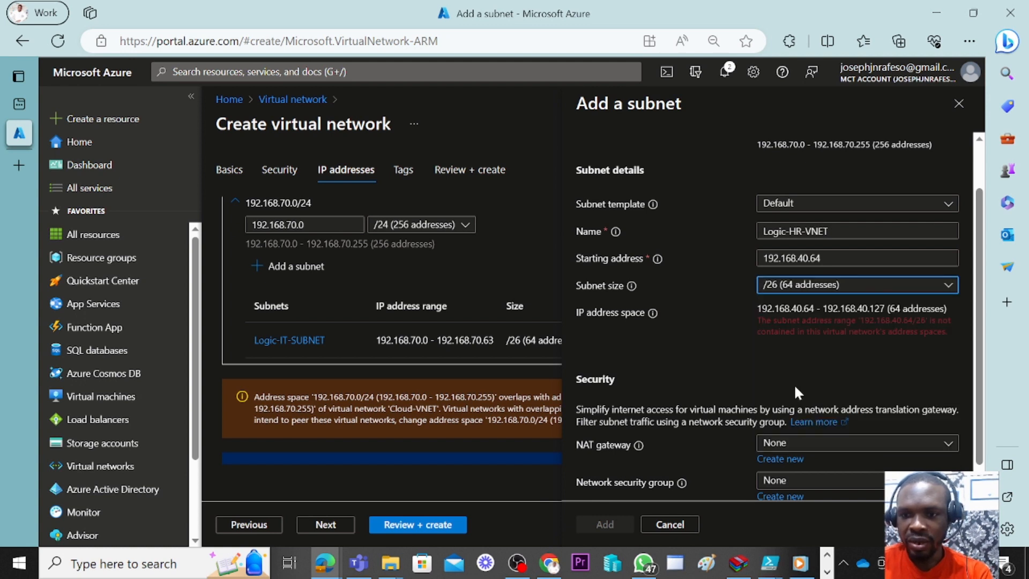
click(749, 360)
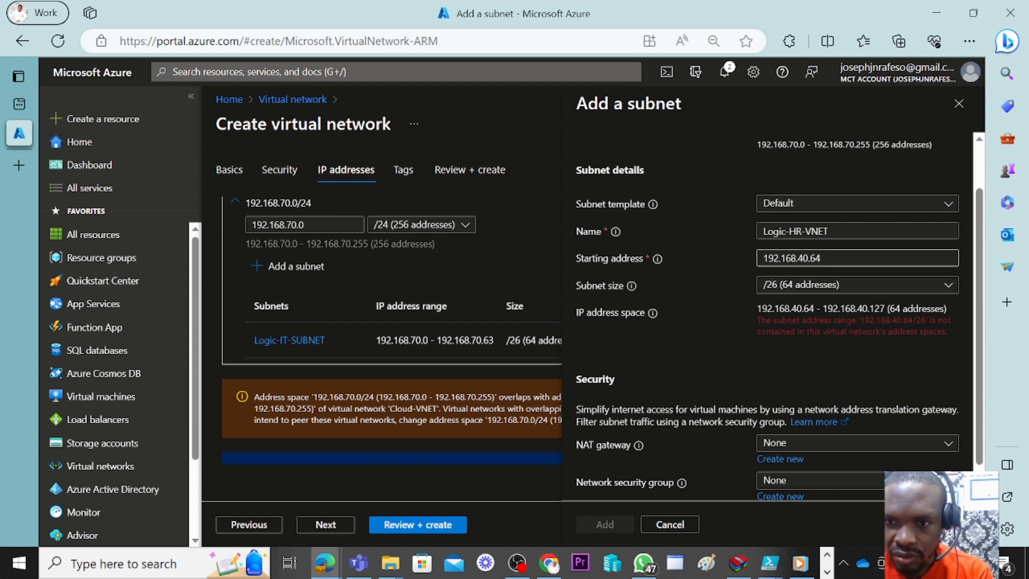
- Correct the starting address of the Logic-HR-VNET subnet to 192.168.70.64 and add the subnet
click(802, 258)
key(BackSpace)
text(7)
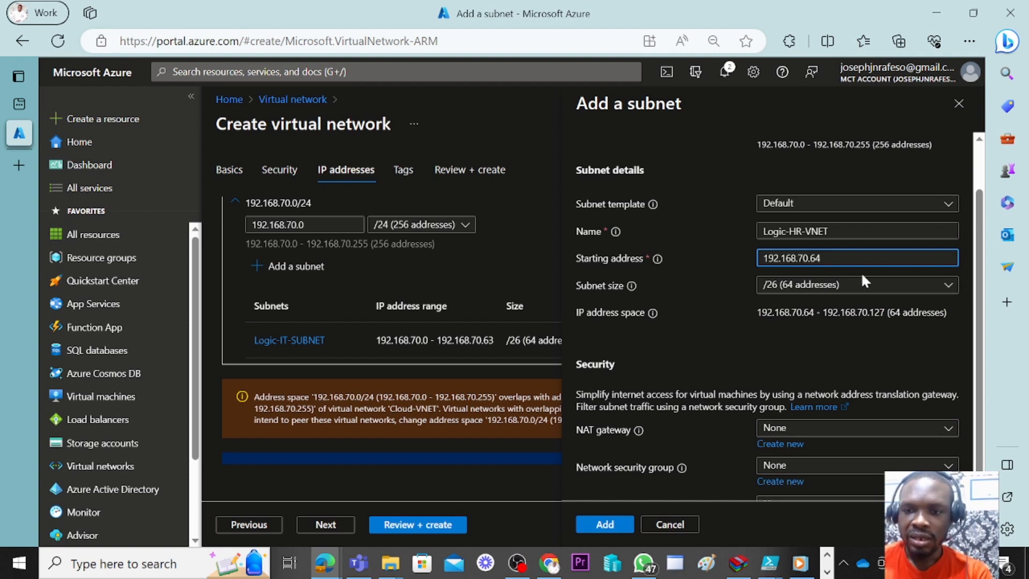
scroll(752, 317, down, 1)
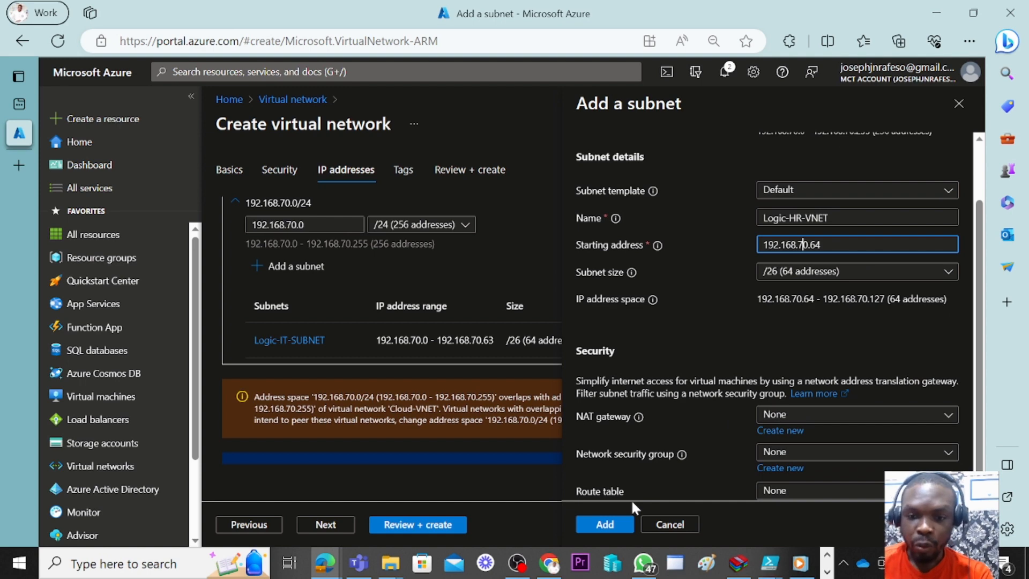
click(605, 523)
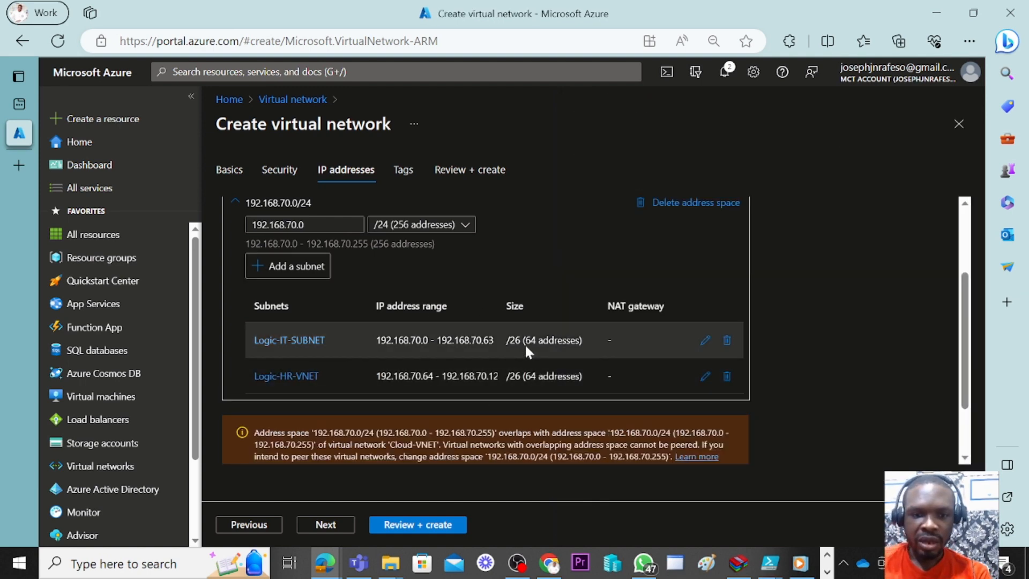
scroll(504, 338, down, 1)
scroll(343, 292, up, 1)
click(294, 266)
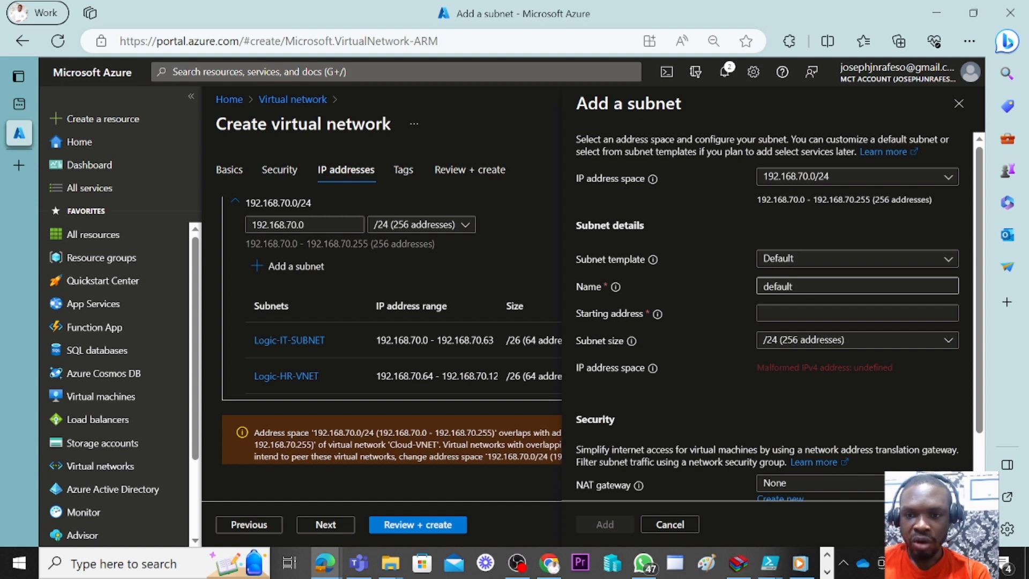
click(791, 286)
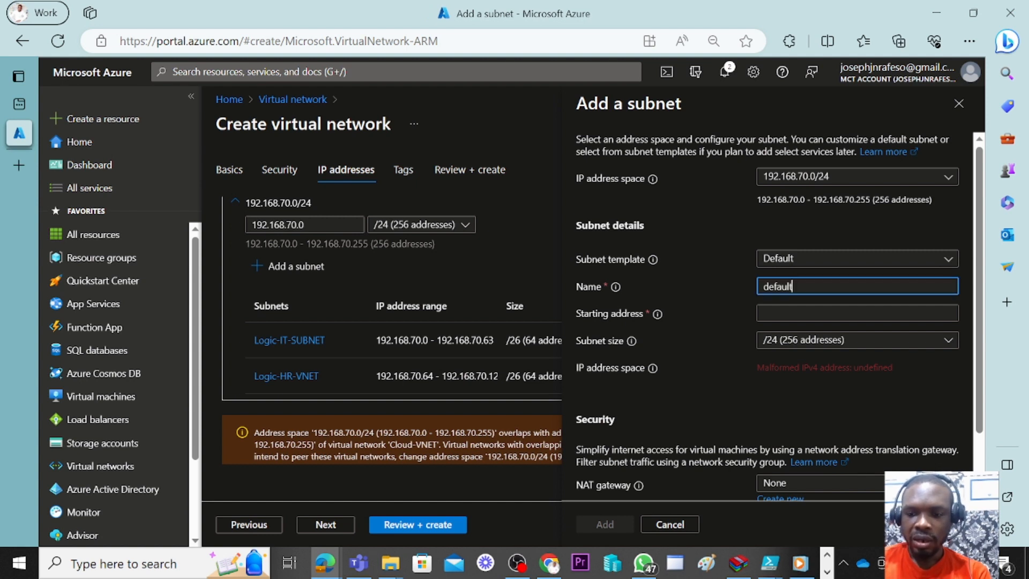
key(BackSpace)
key(BackSpace)
key(BackSpace)
key(BackSpace)
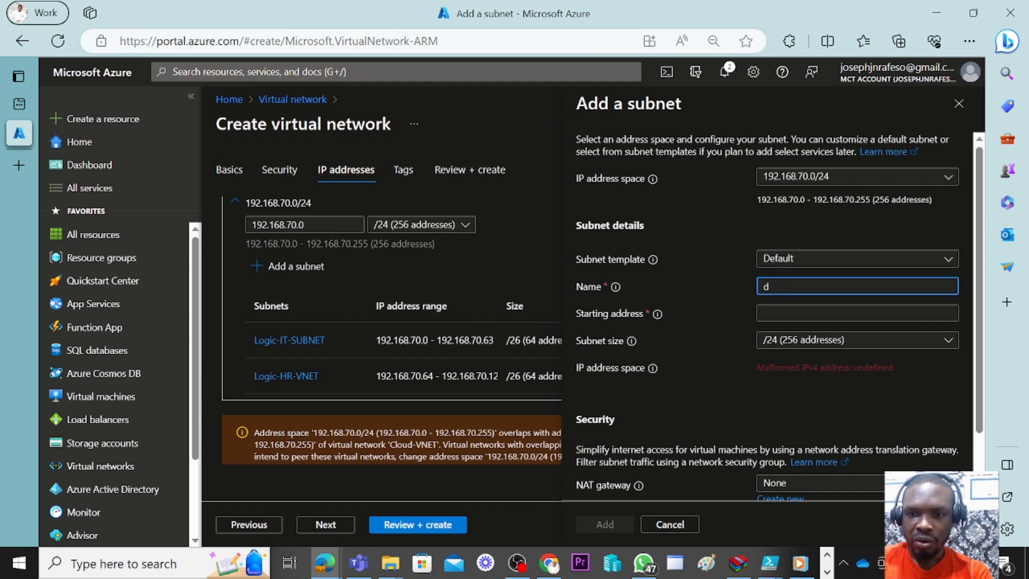
key(BackSpace)
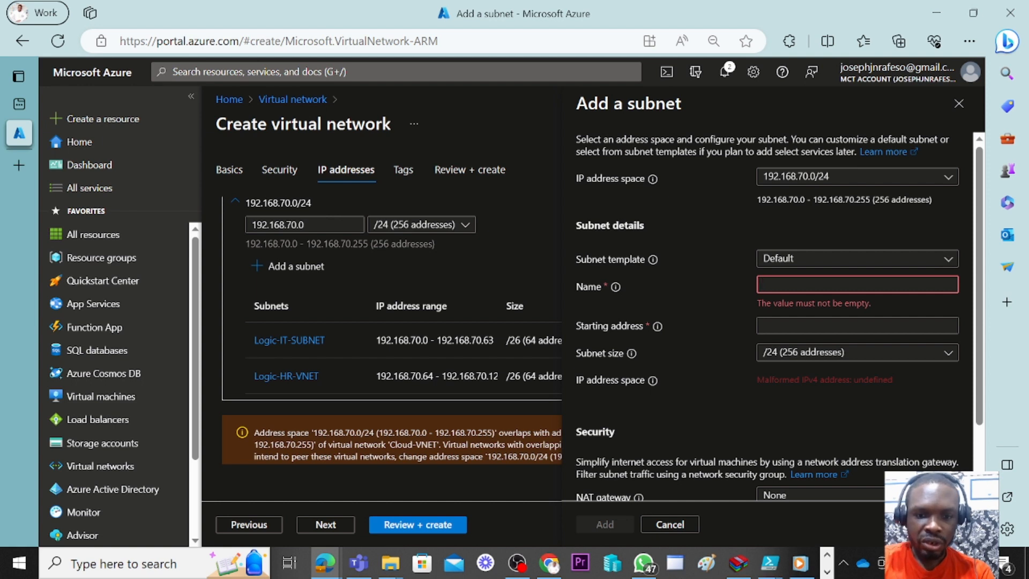
text(Log)
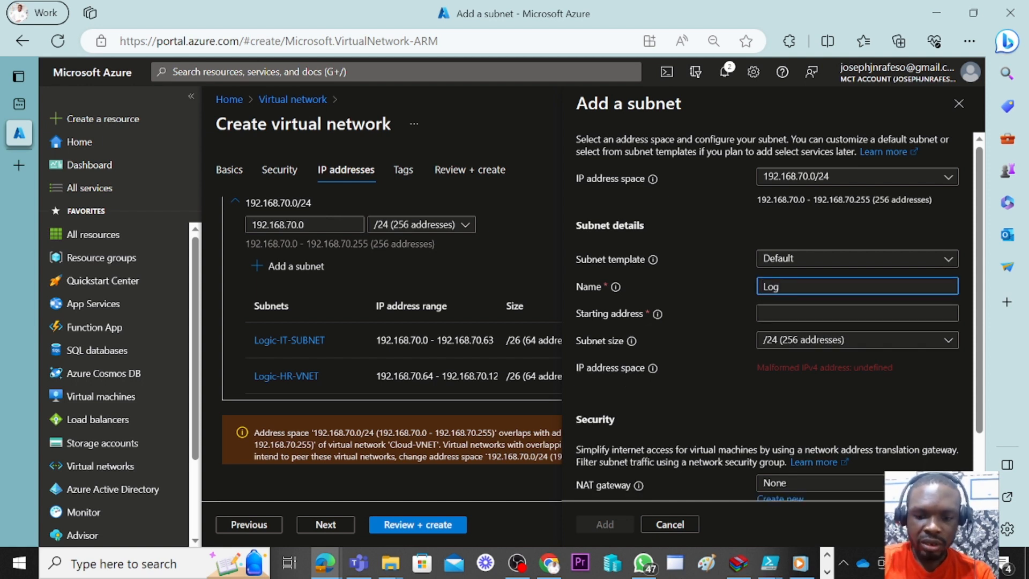
text(ic)
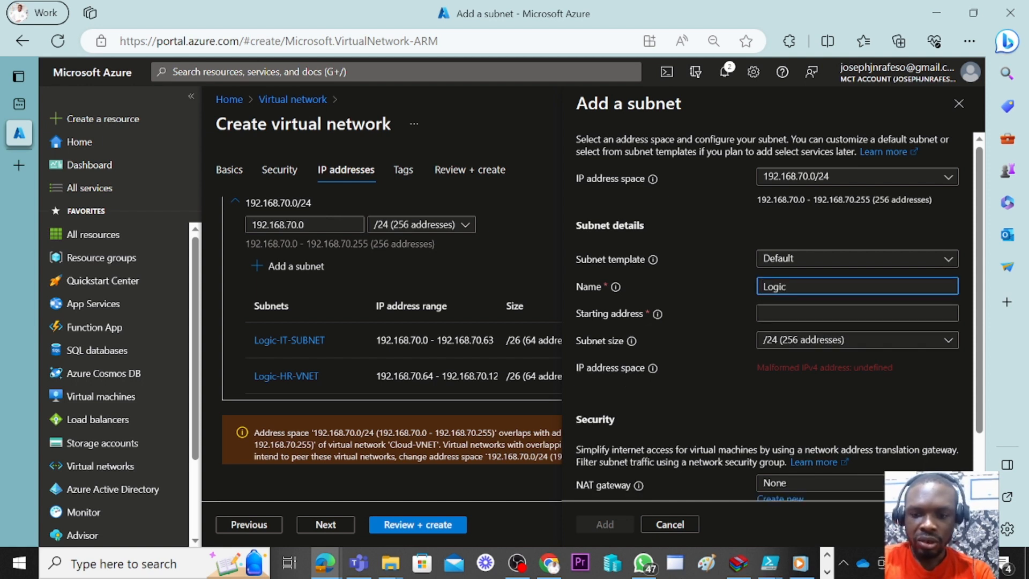
text(-)
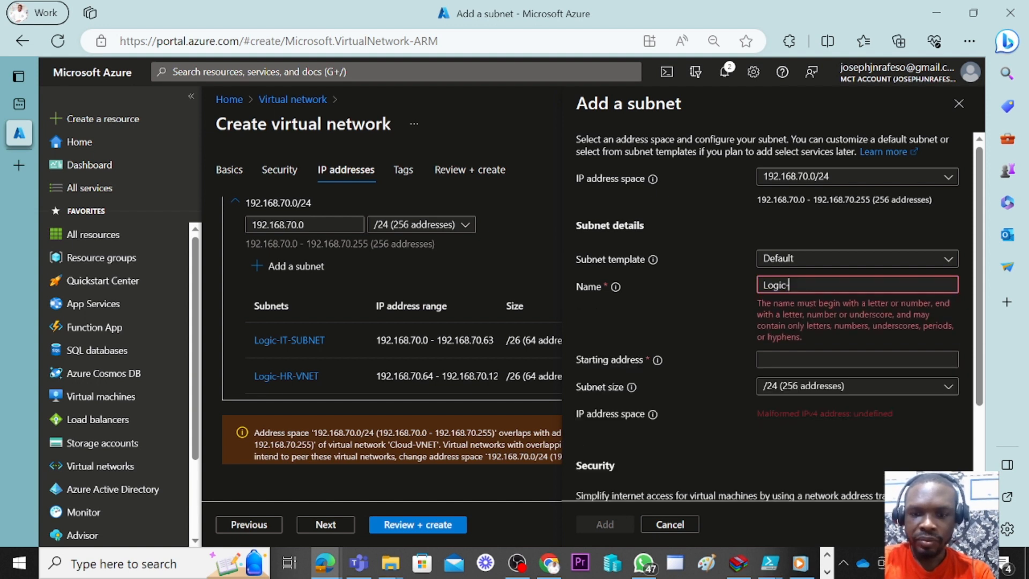
text(QA-)
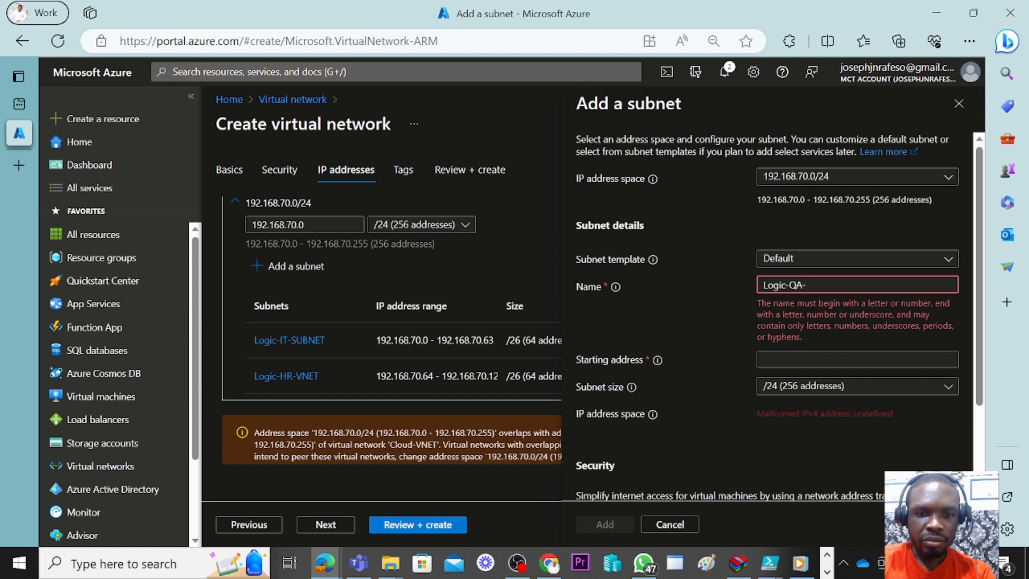
text(SU)
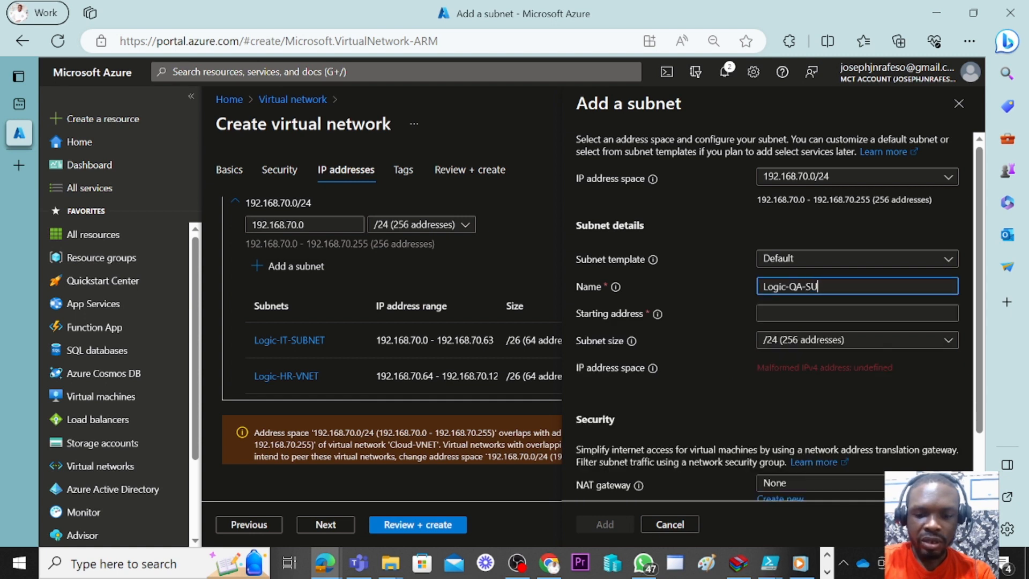
text(BMET)
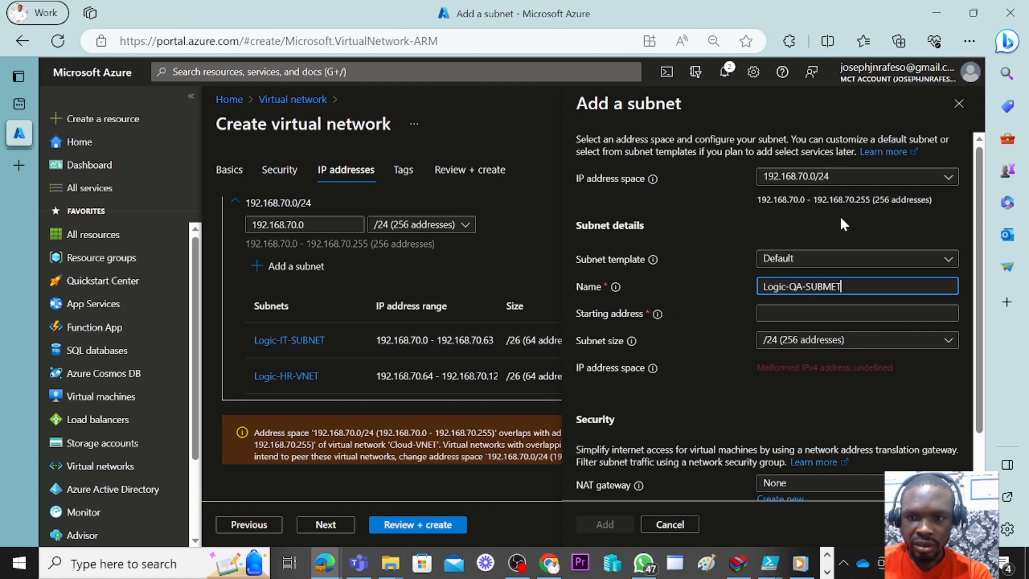
click(958, 104)
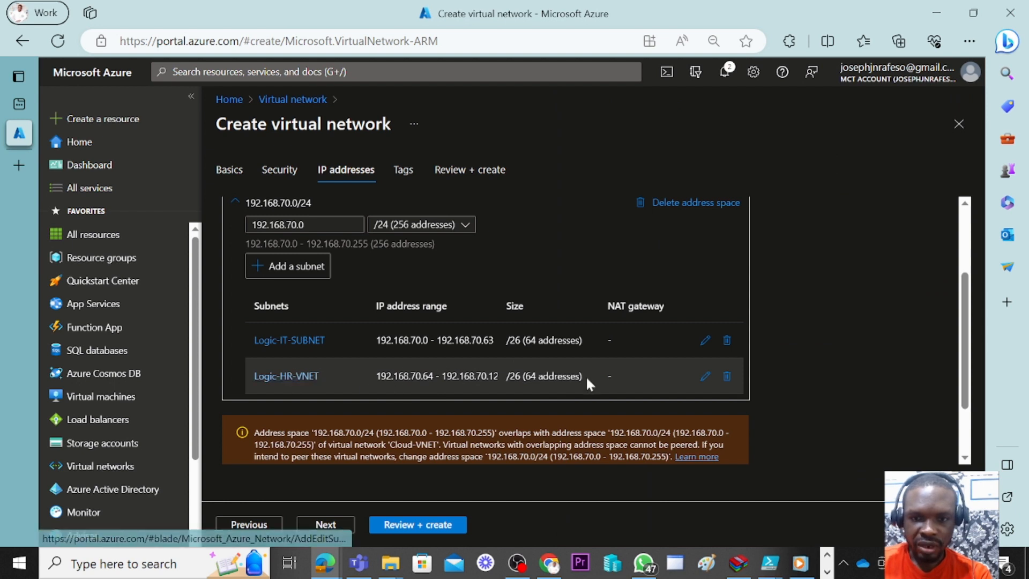
- Rename the Logic-HR-VNET subnet to Logic-HR-SUBNET and save the change
click(706, 377)
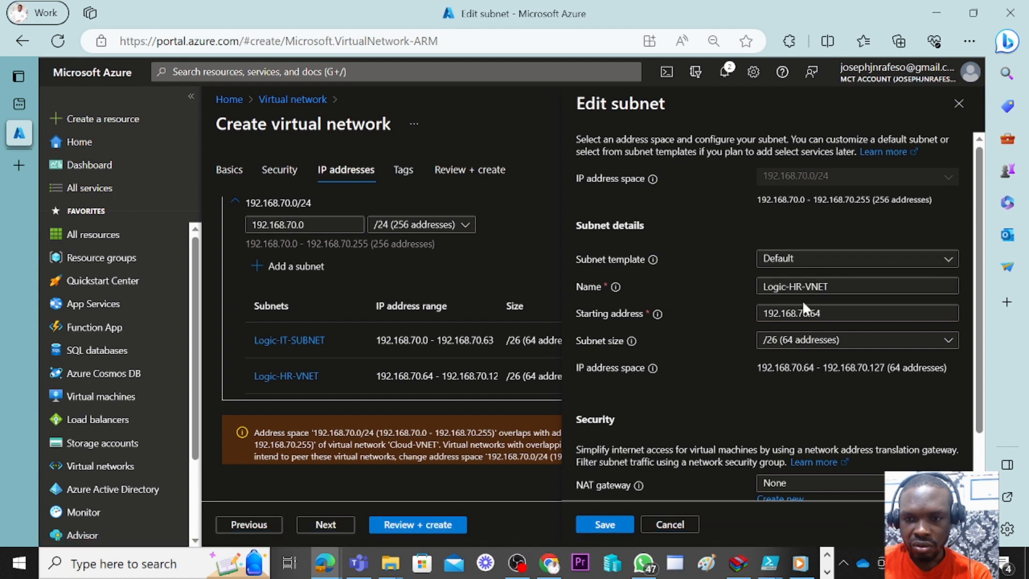
click(810, 286)
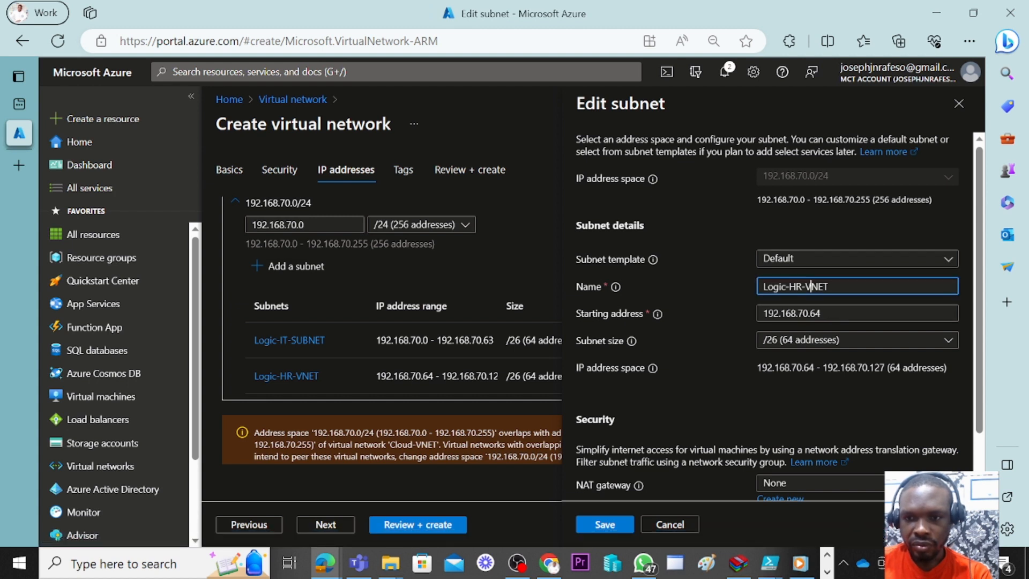
key(Delete)
text(SUB)
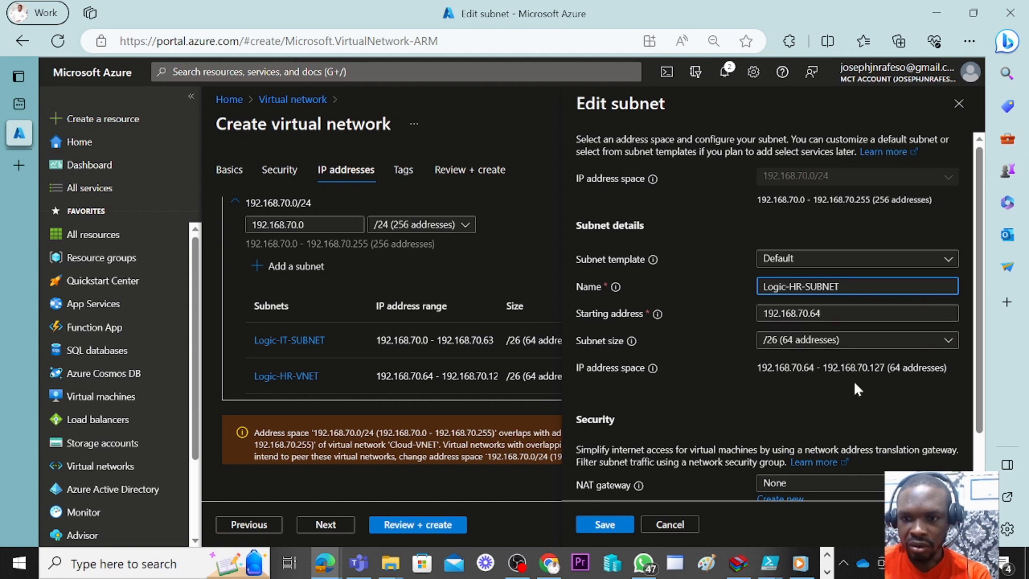
click(604, 524)
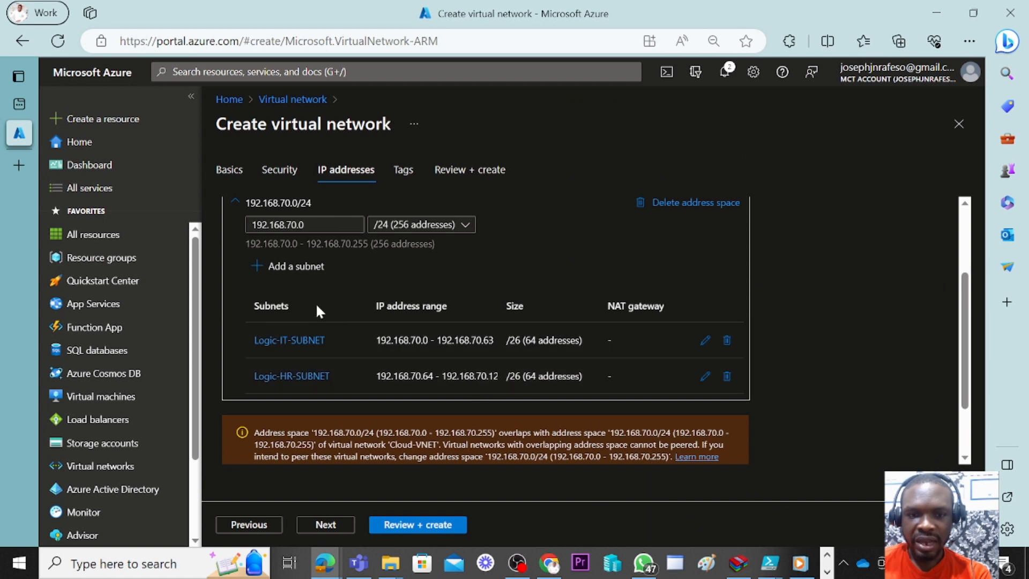
- Start a third subnet in the 192.168.70.0/24 address space and name it Logic-QA-SUBNET
click(278, 266)
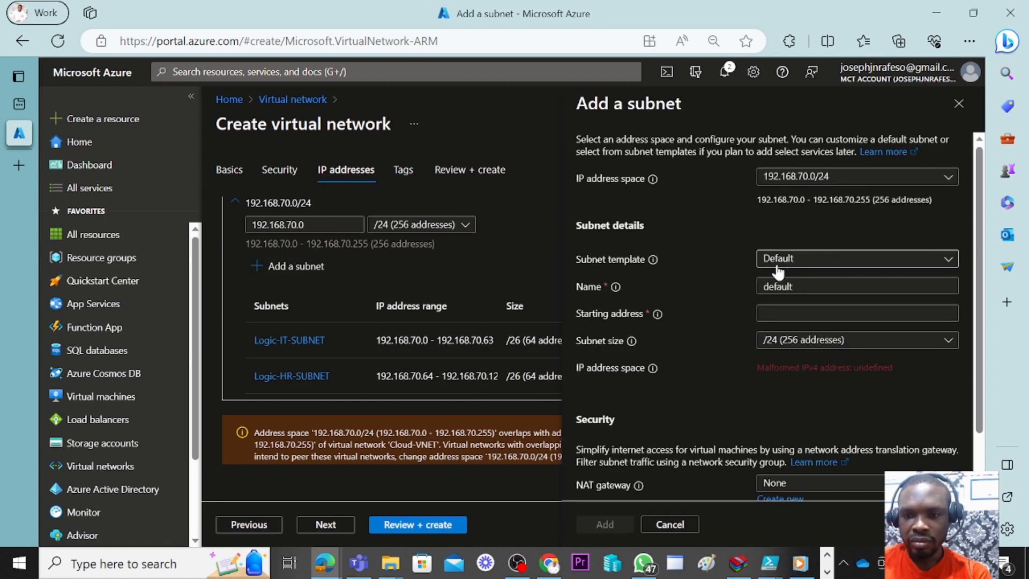
click(779, 285)
double_click(779, 286)
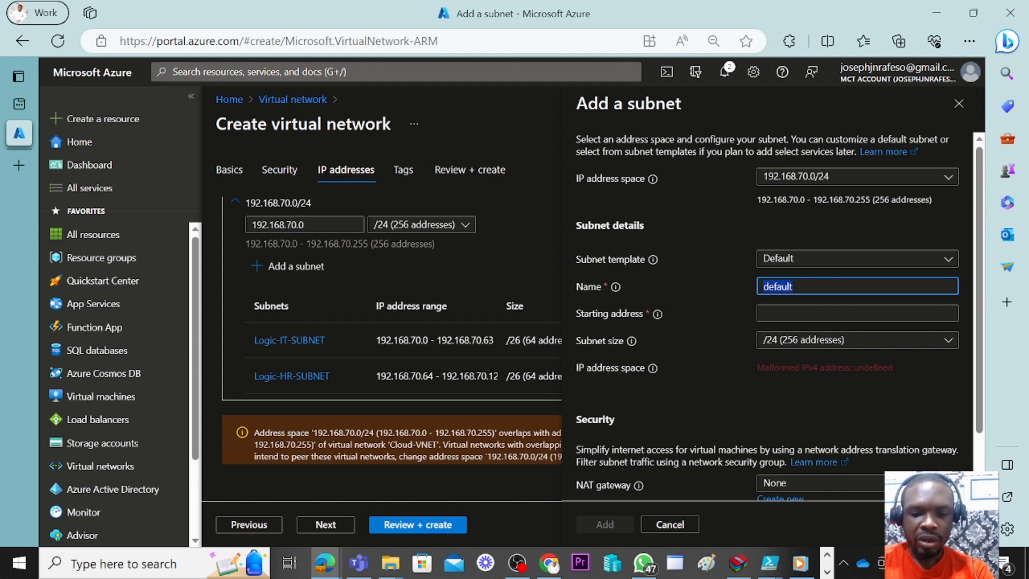
text(LO)
key(BackSpace)
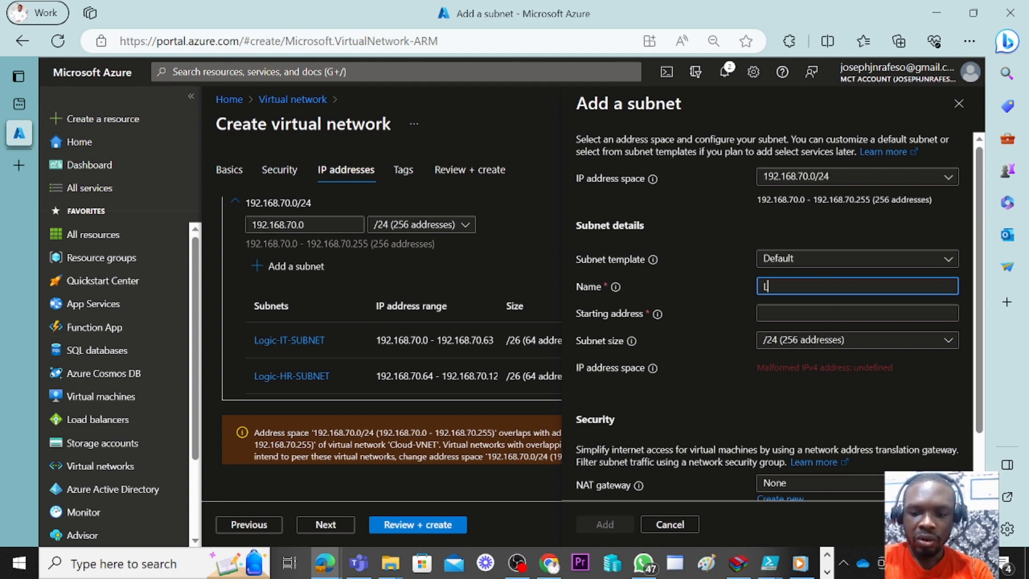
text(ogic)
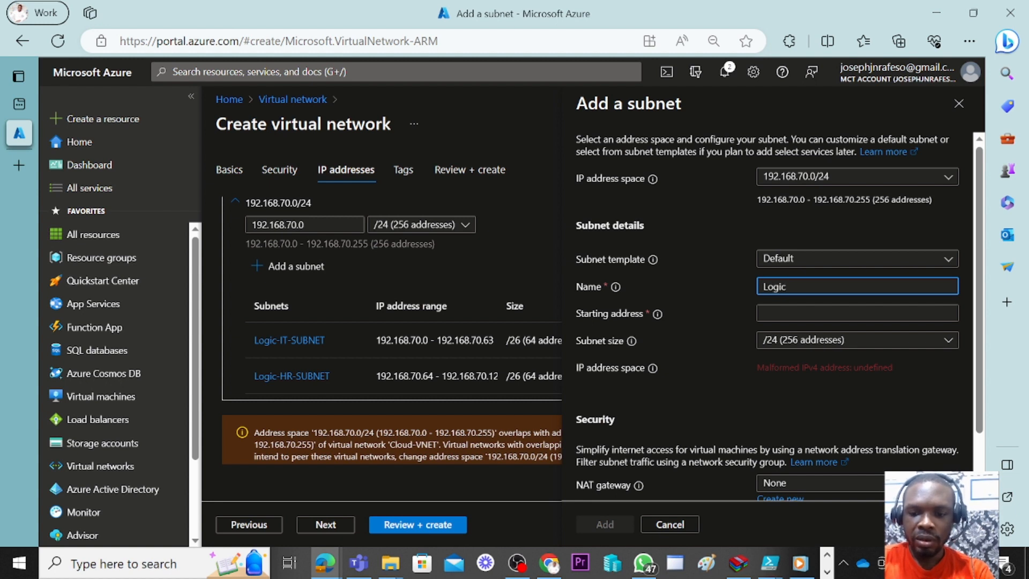
text(-QA)
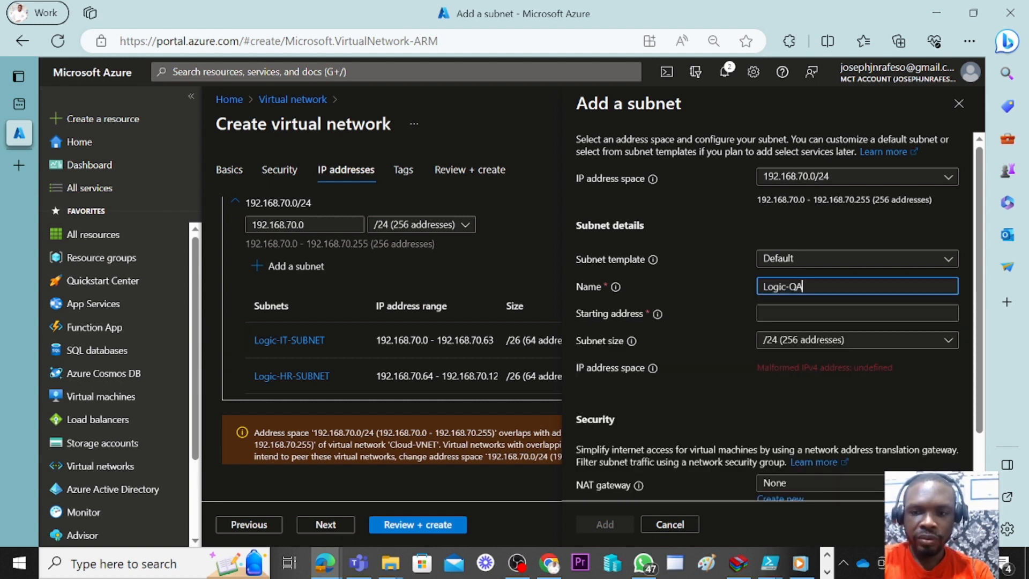
text(-)
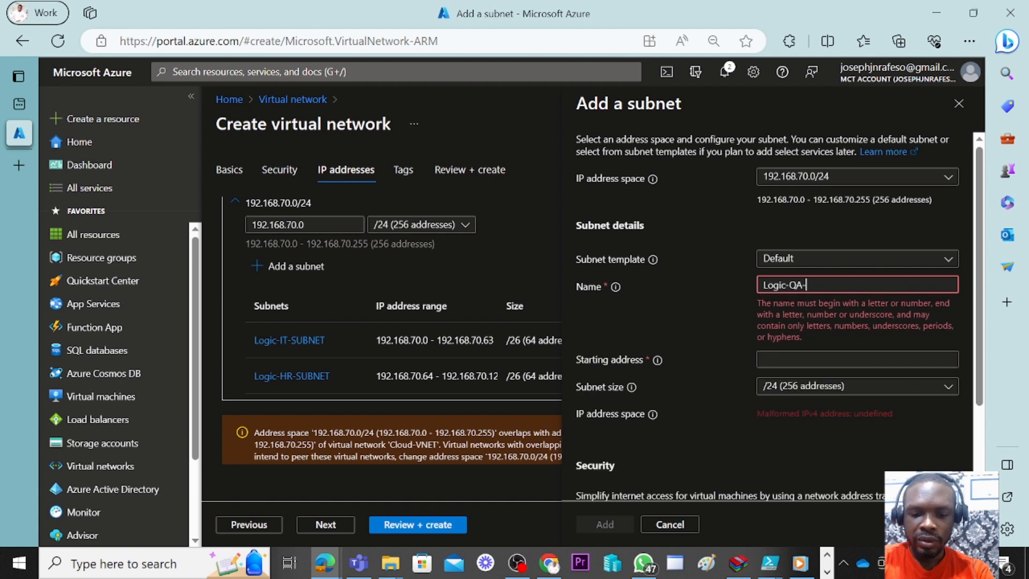
text(SUBNET)
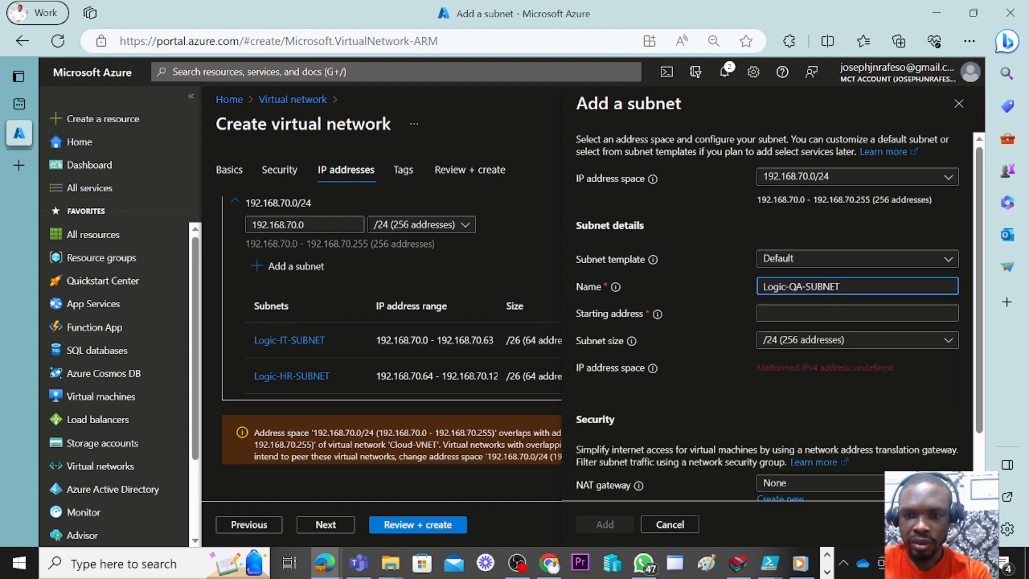
- Enter 192.168.70.128 as the starting address of the Logic-QA-SUBNET subnet
click(782, 313)
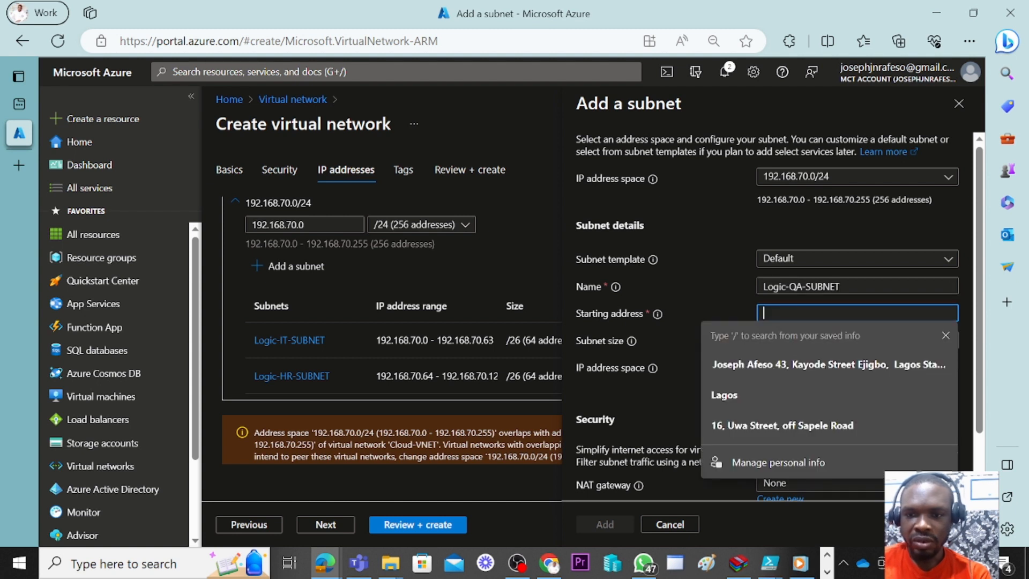
text(1)
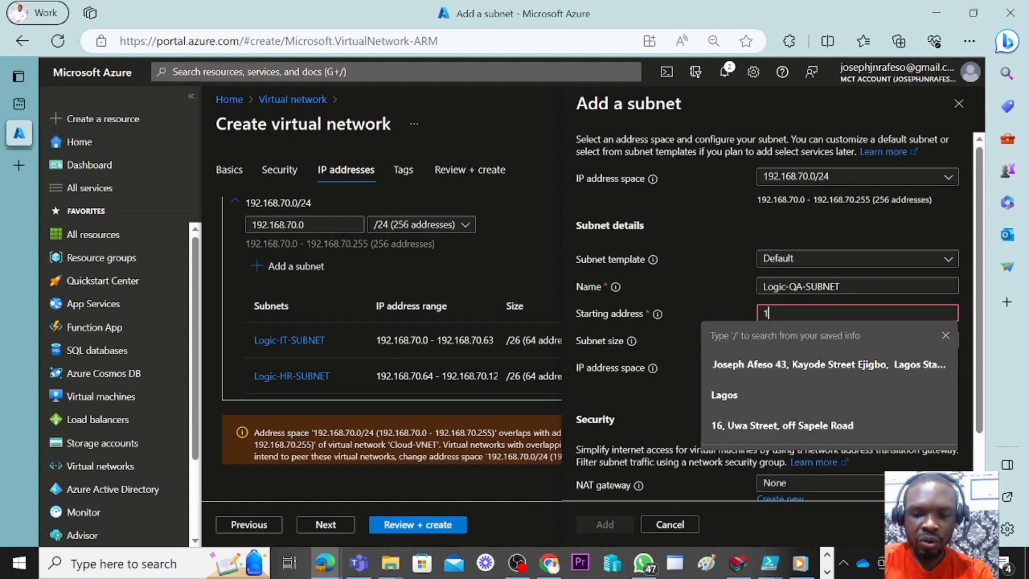
text(92.16)
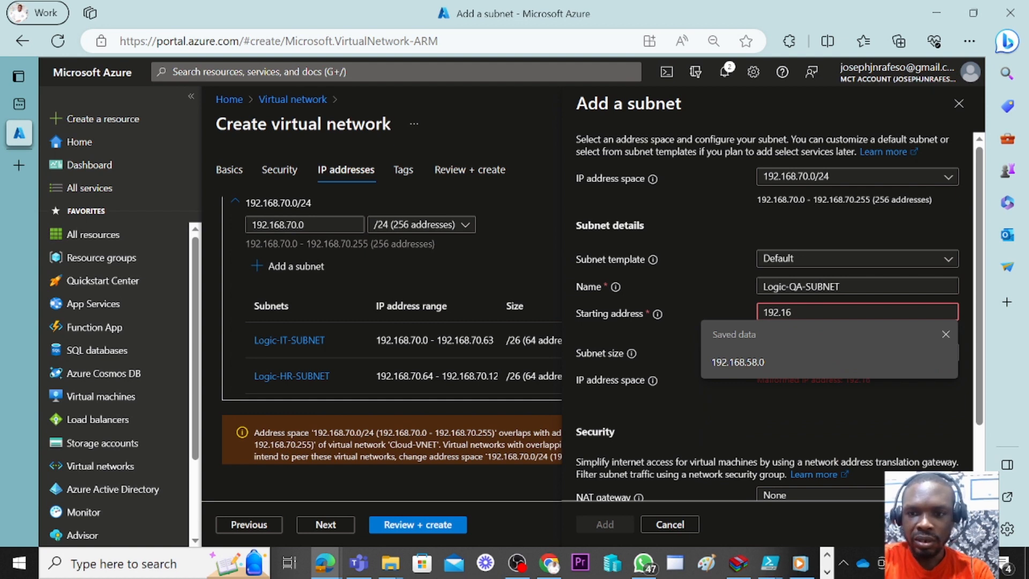
text(8.)
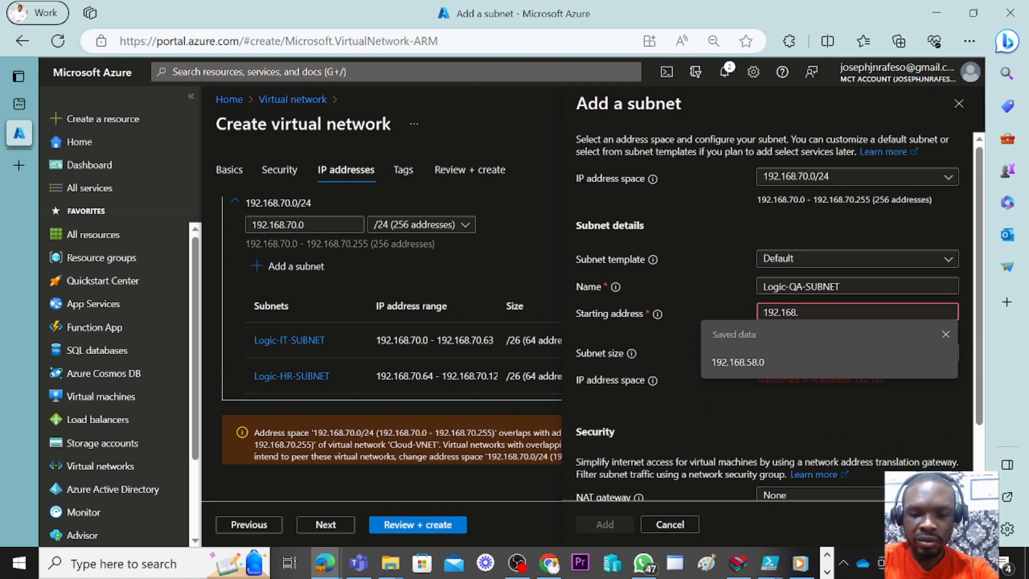
text(70.128)
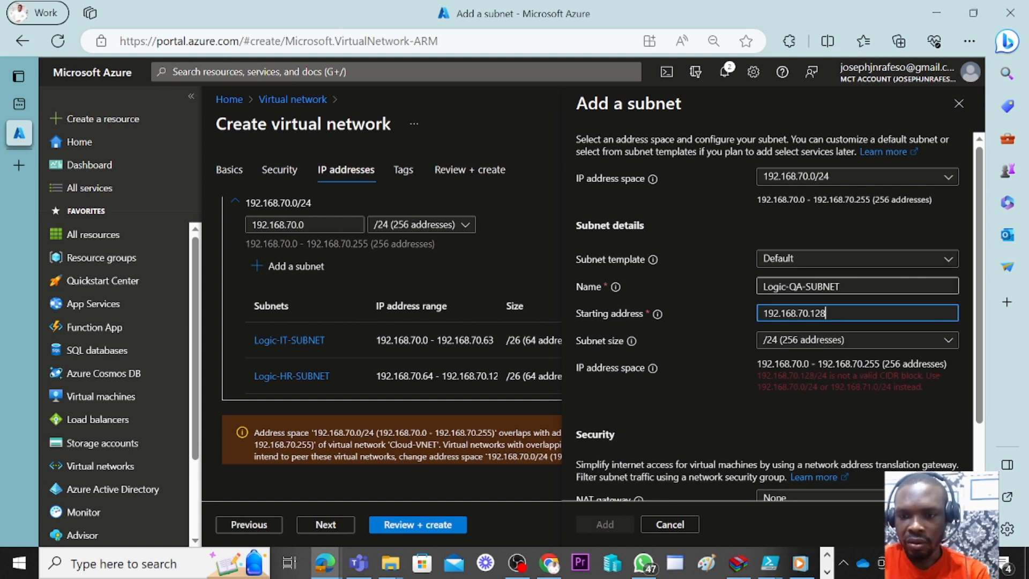
- Set the size of the Logic-QA-SUBNET subnet to /26 (64 addresses) and add the subnet
click(907, 343)
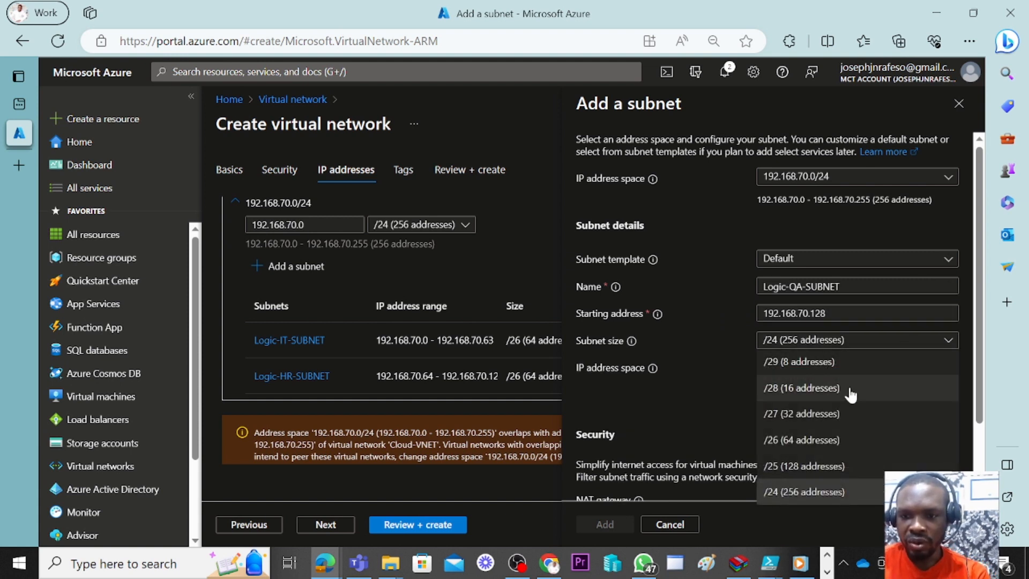
click(802, 438)
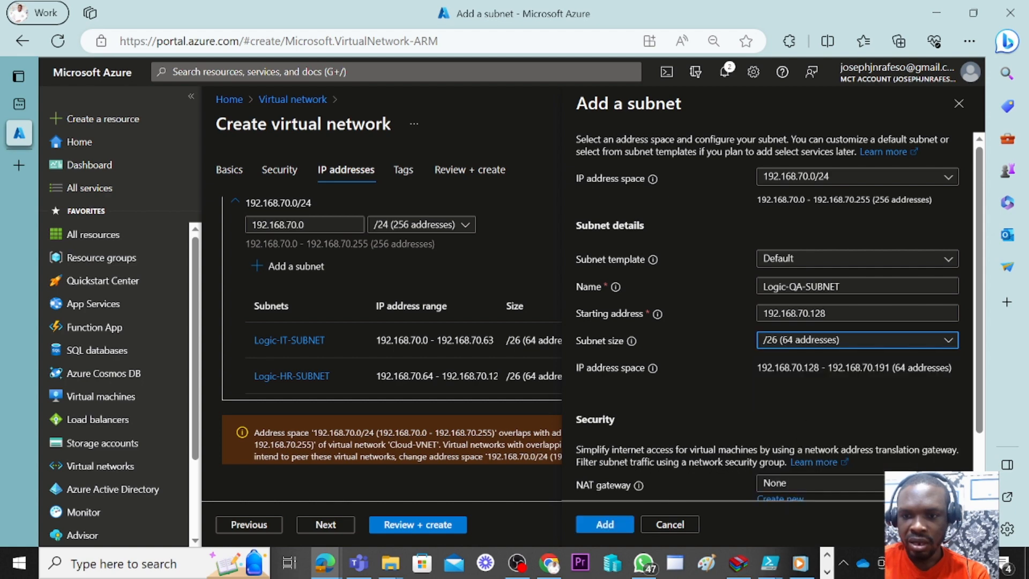
scroll(817, 291, down, 1)
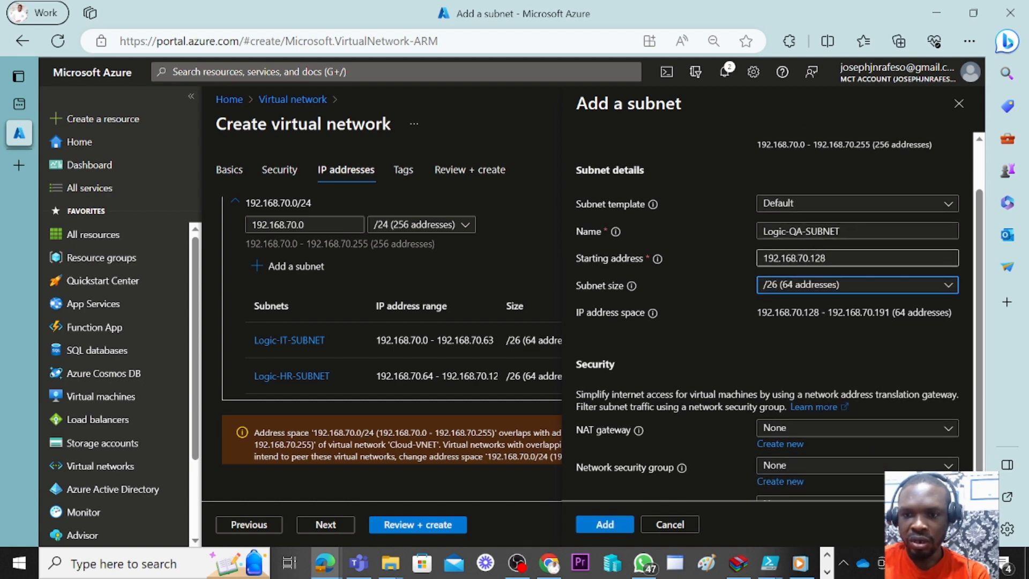
click(604, 523)
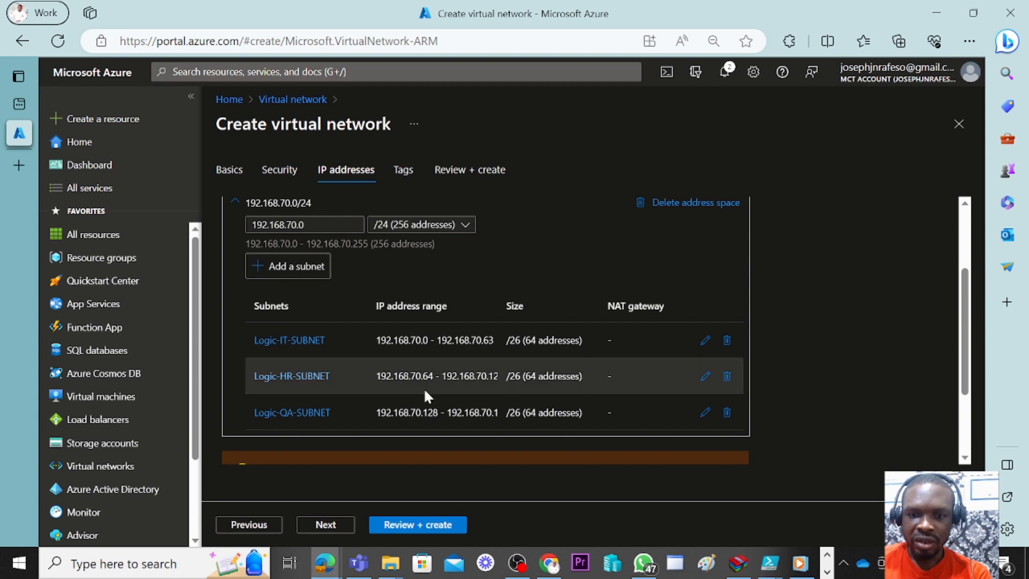
- Reopen the Logic-QA-SUBNET subnet to check its IP address range, and save it
click(703, 412)
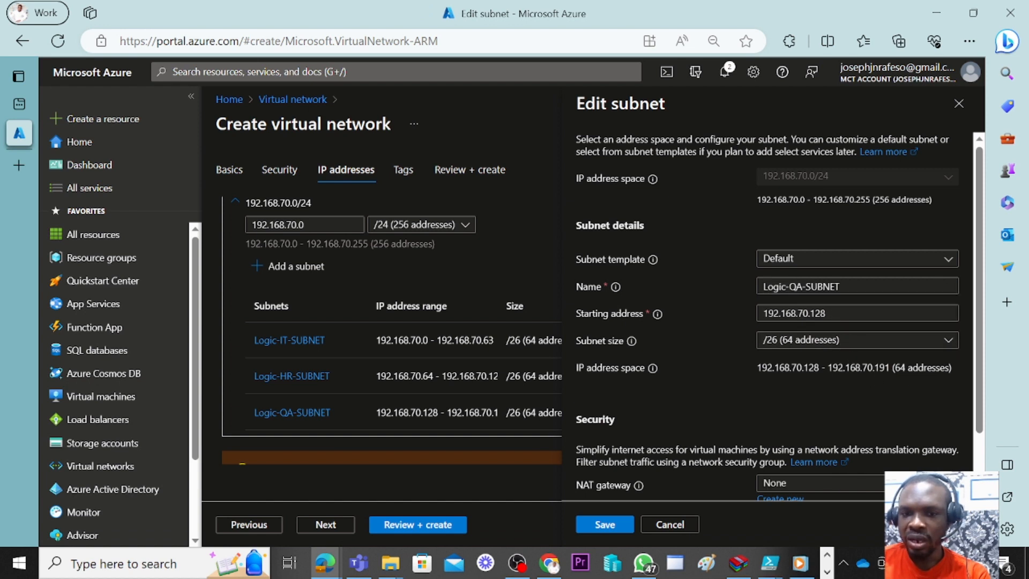
click(605, 520)
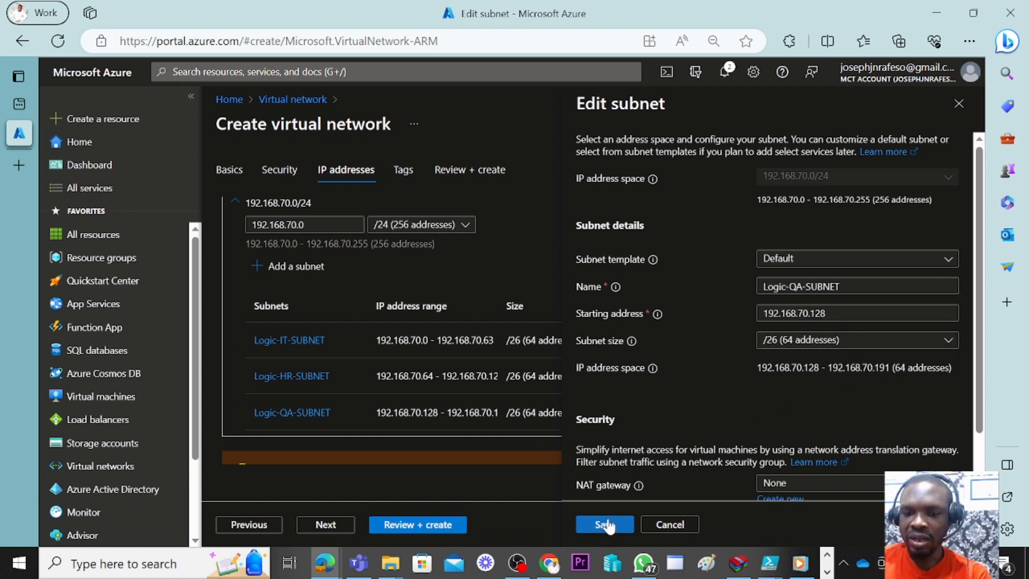
- Start a fourth subnet in the 192.168.70.0/24 address space and name it Logic-Legal-Subnet
click(280, 268)
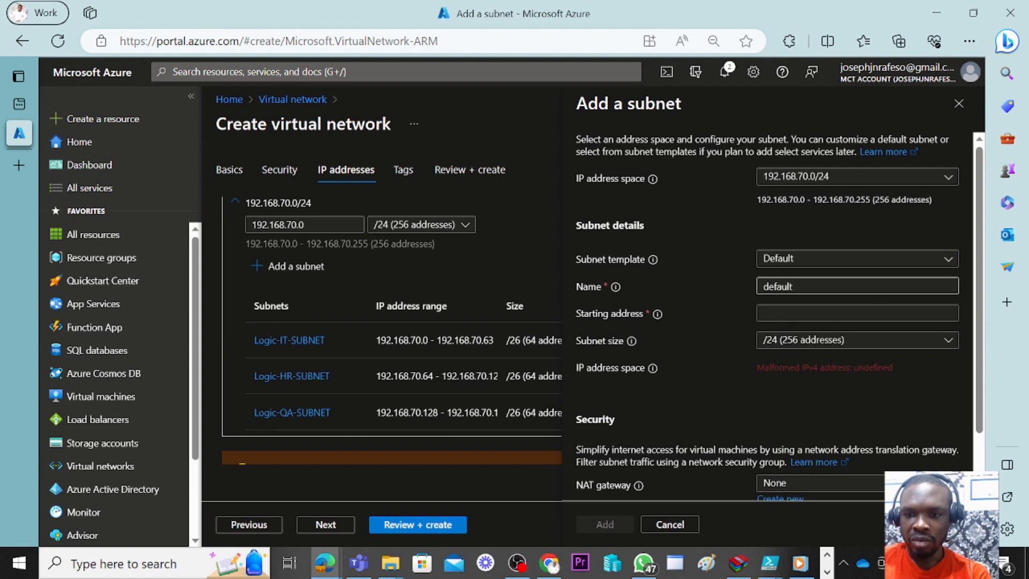
drag(796, 286, 753, 281)
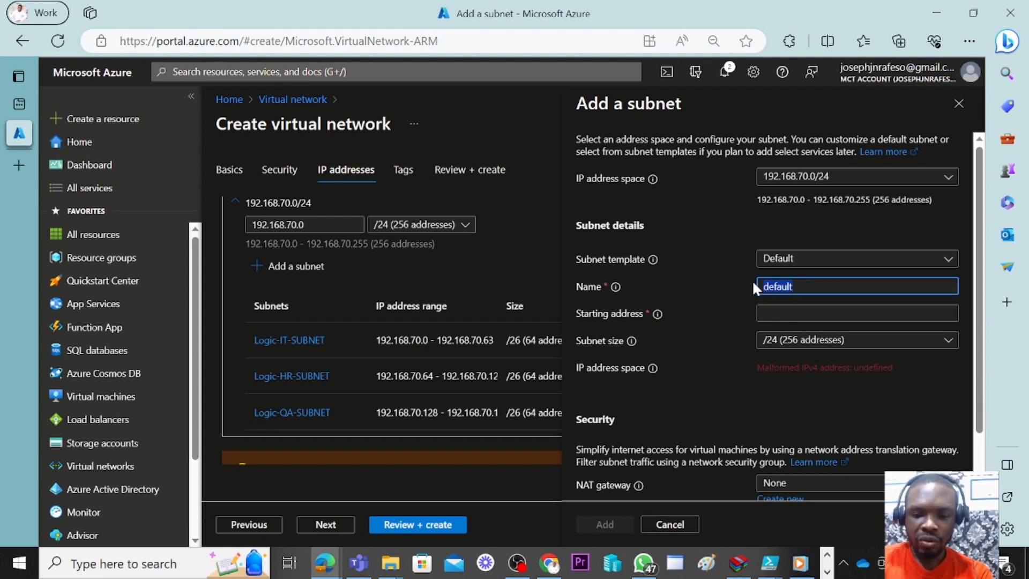
text(Logic)
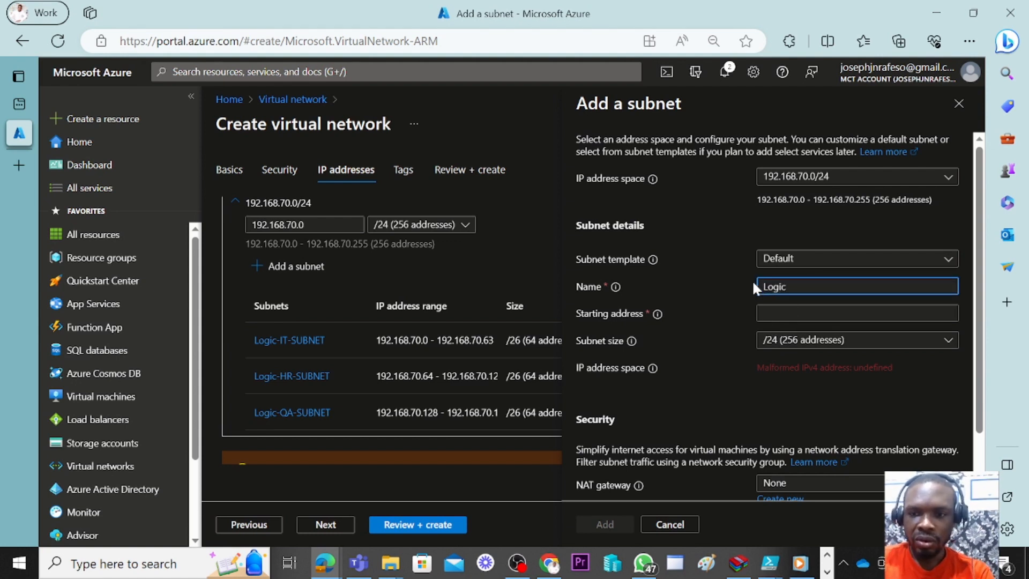
text(-)
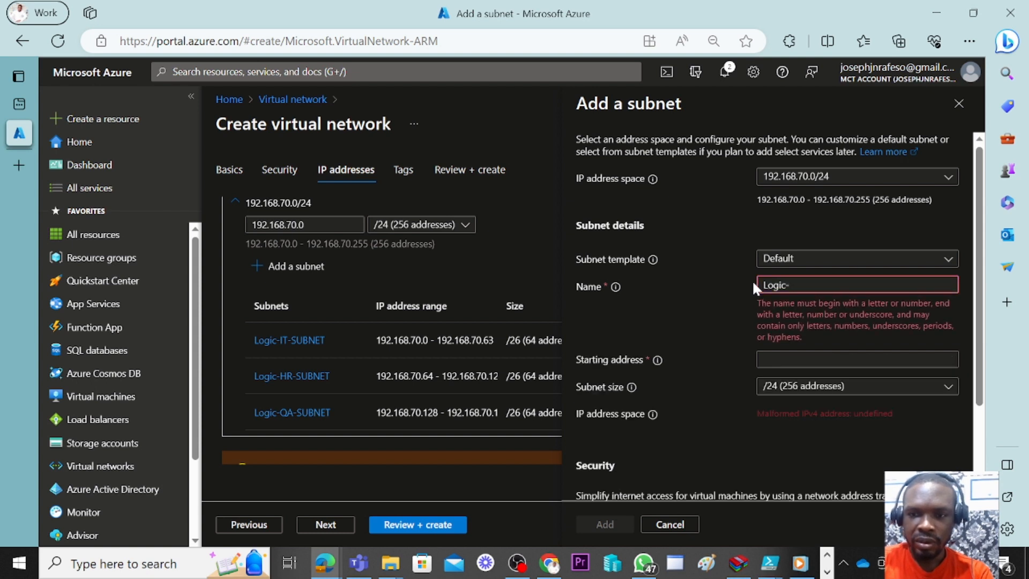
text(L)
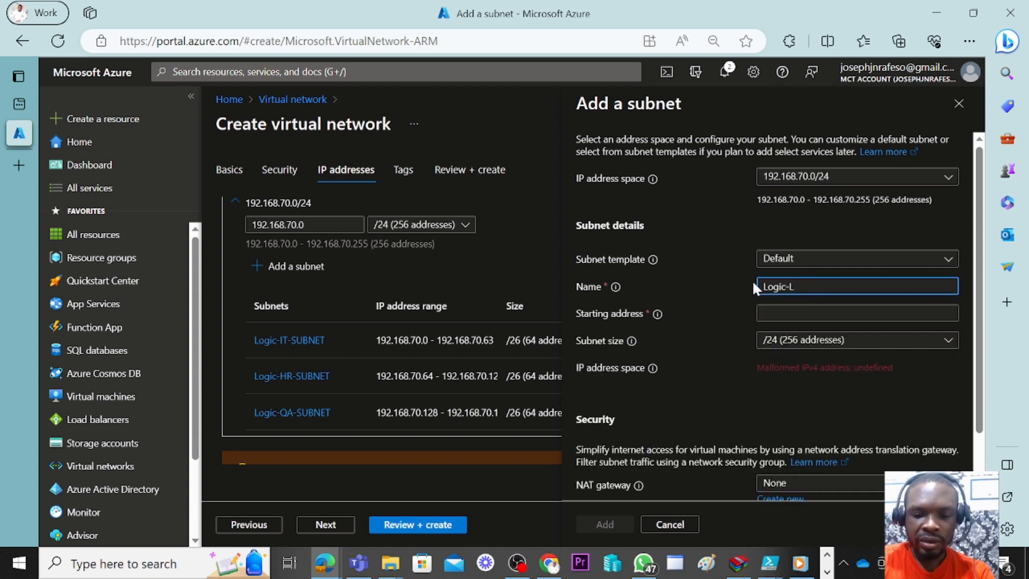
text(egal)
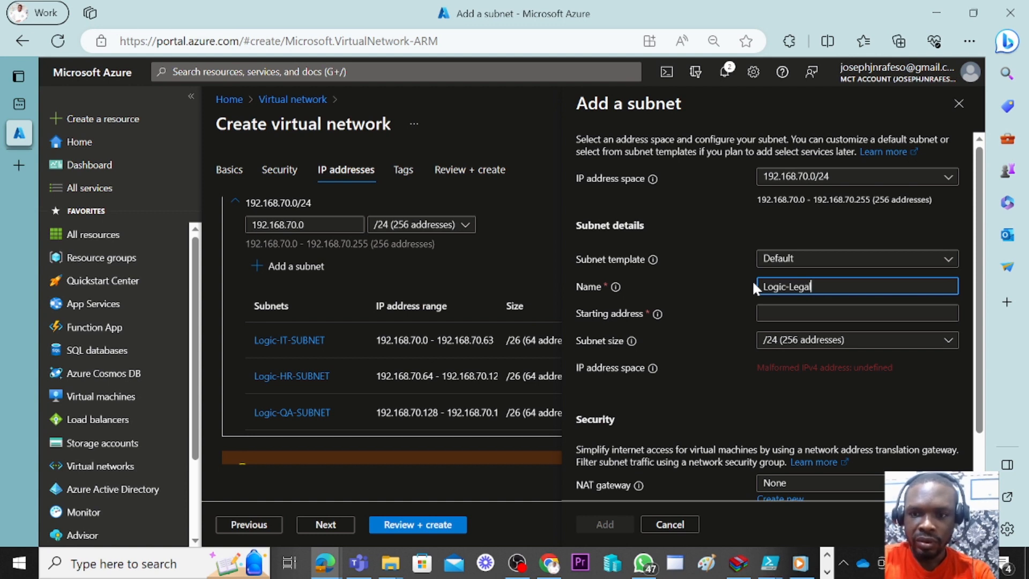
text(-Su)
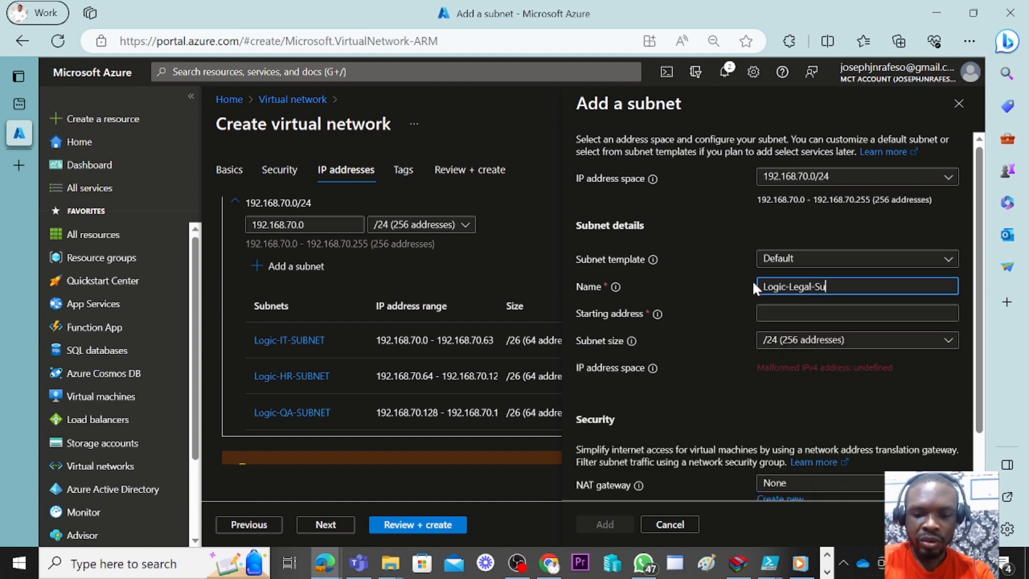
text(bnet)
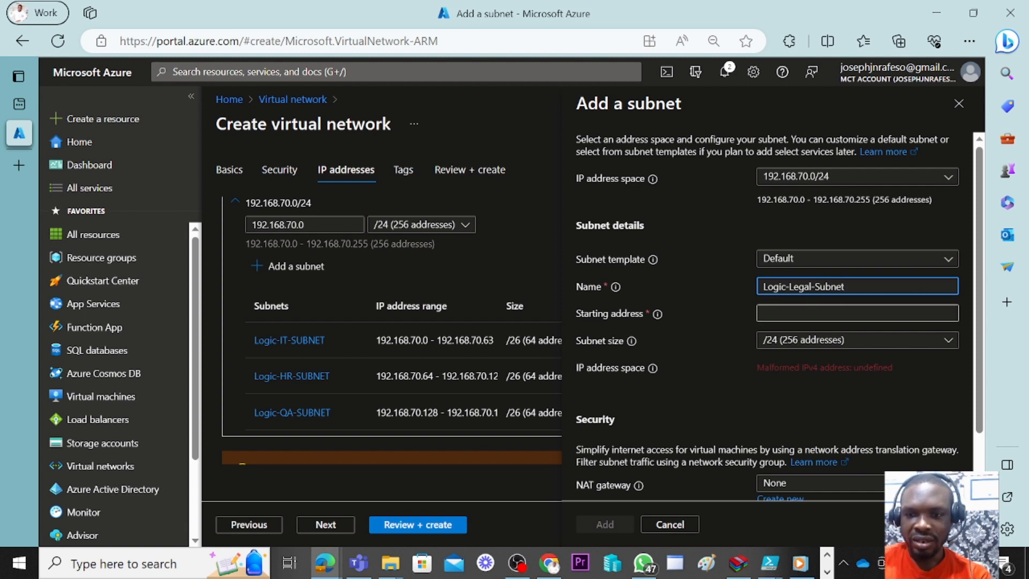
- Enter 192.168.70.192 as the starting address of the Logic-Legal-Subnet subnet
click(771, 312)
text(19)
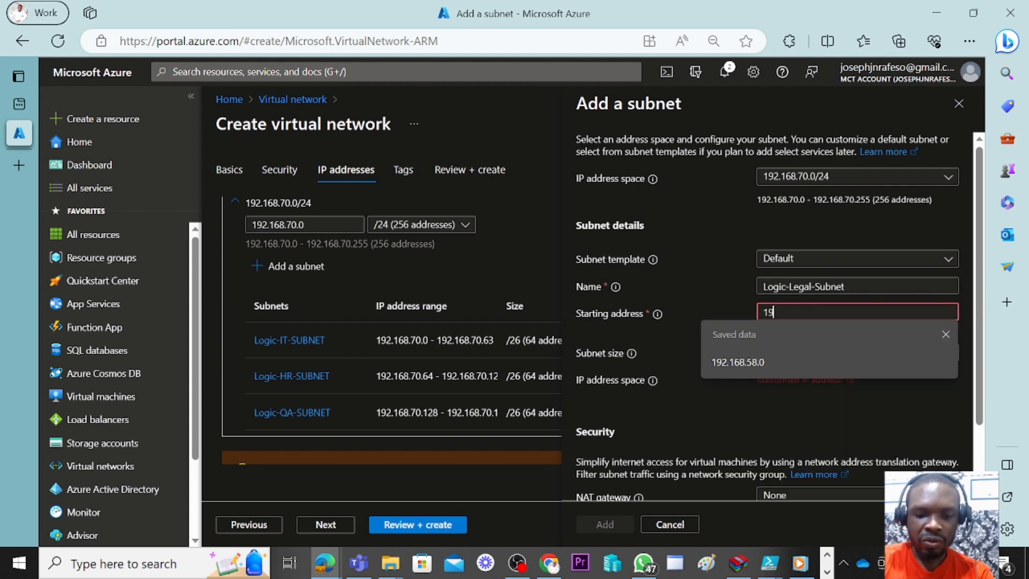
text(2.168)
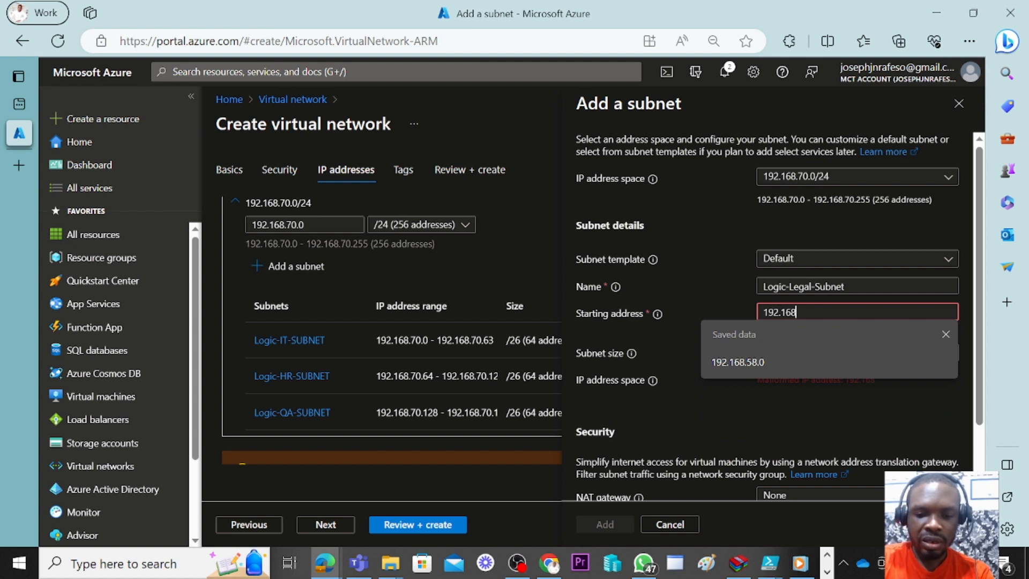
text(0)
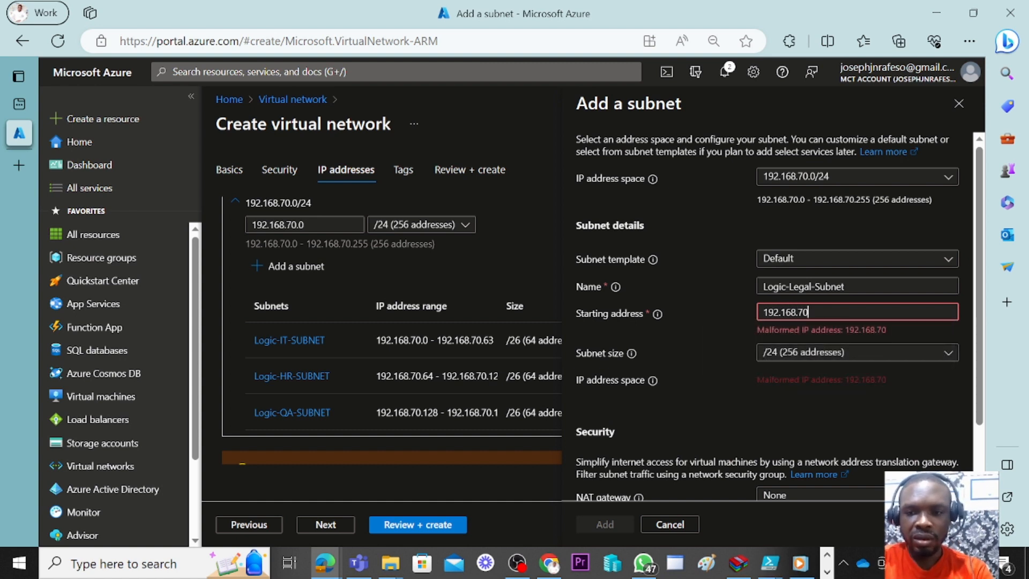
text(.)
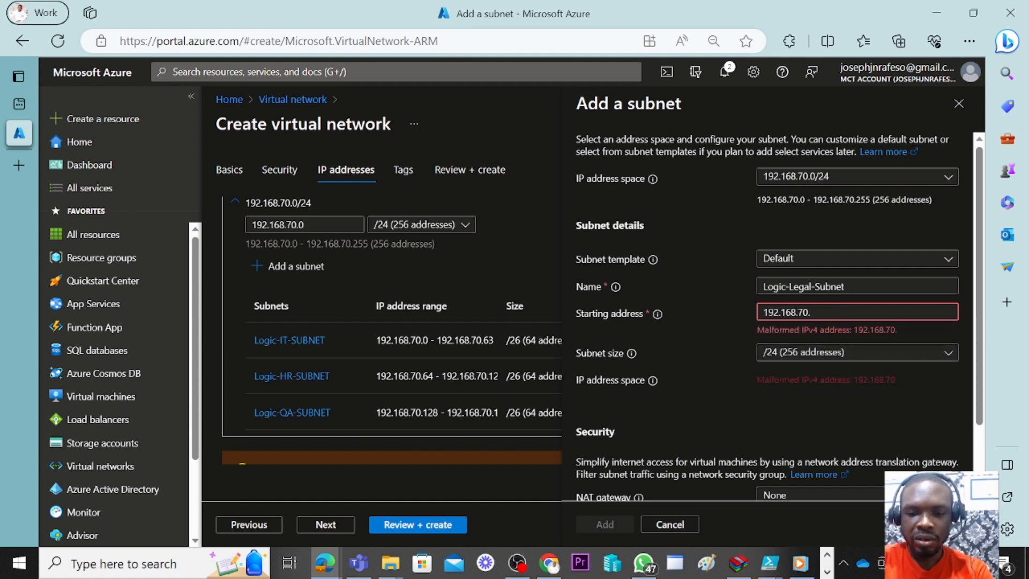
text(192)
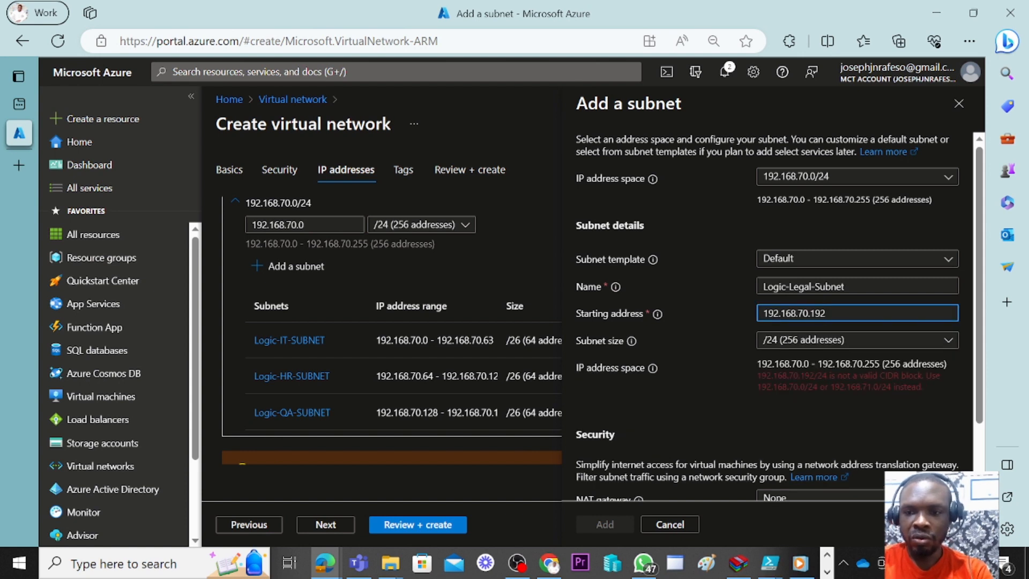
- Set the size of the Logic-Legal-Subnet subnet to /26 (64 addresses) and add the subnet
click(945, 340)
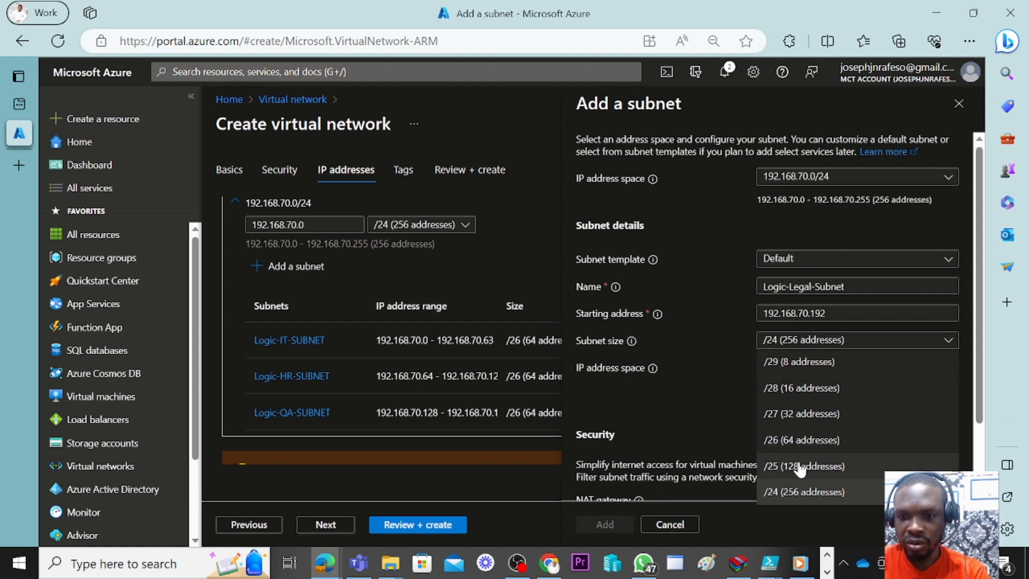
click(800, 445)
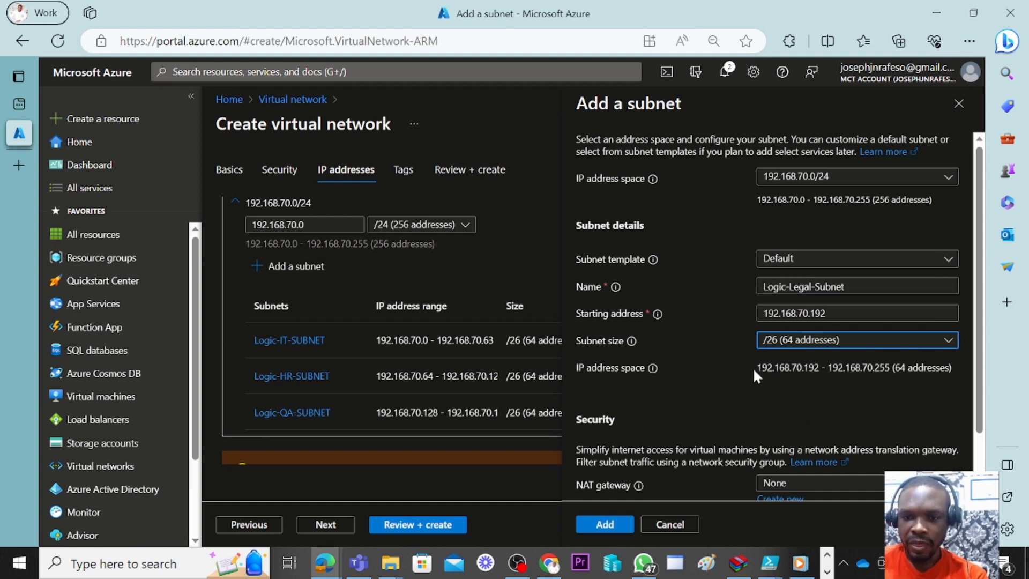
click(616, 522)
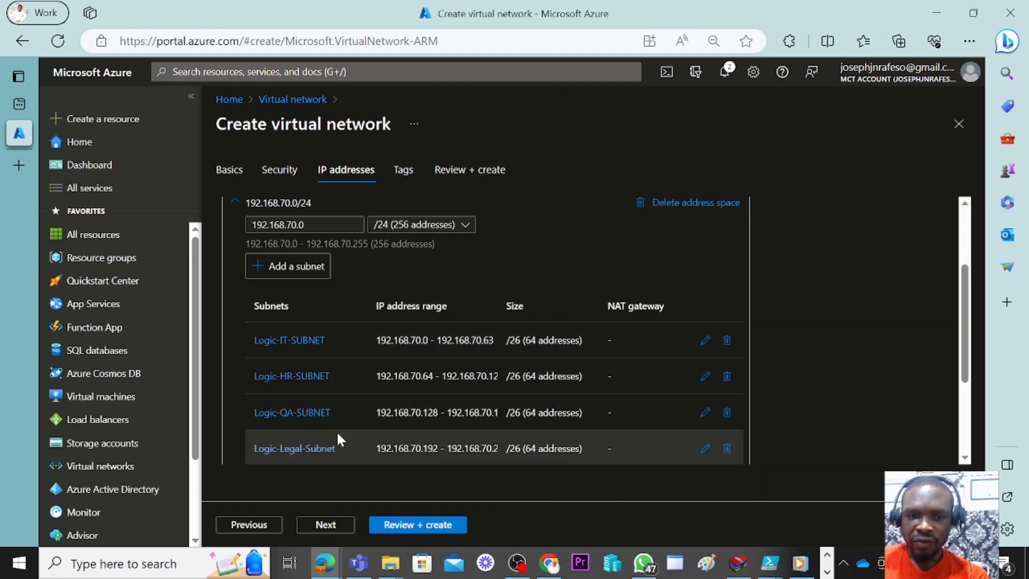
- Review the Logic-VNET configuration and create the virtual network
click(416, 527)
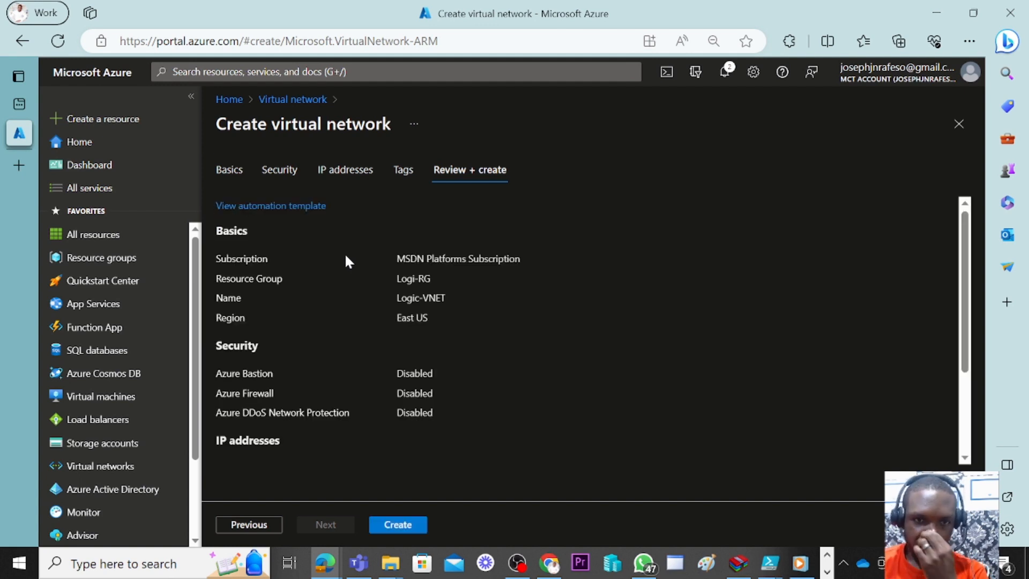
click(395, 528)
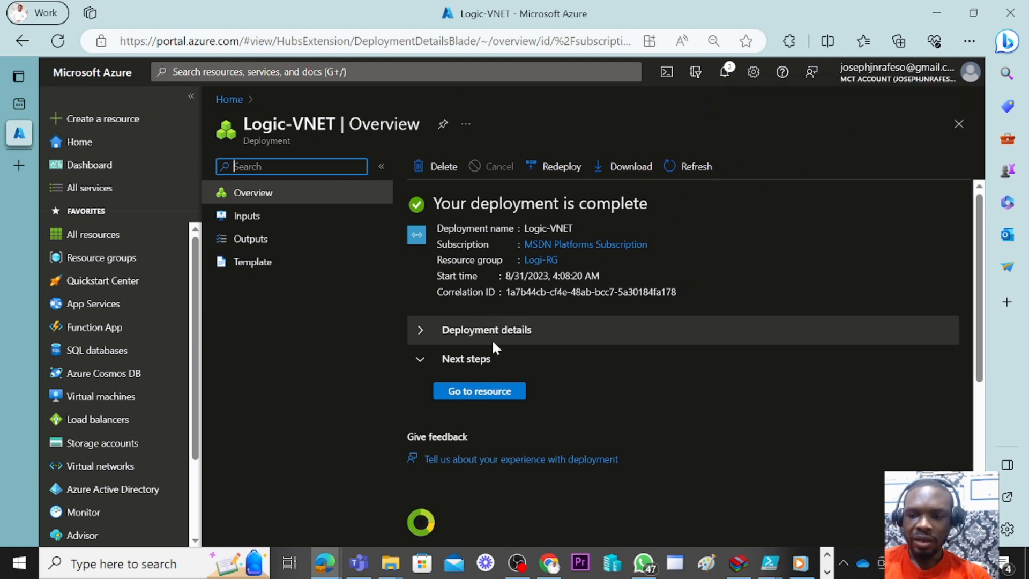
- Switch to the Notepad checklist and go through the private IP, subnets and public IP items
click(826, 570)
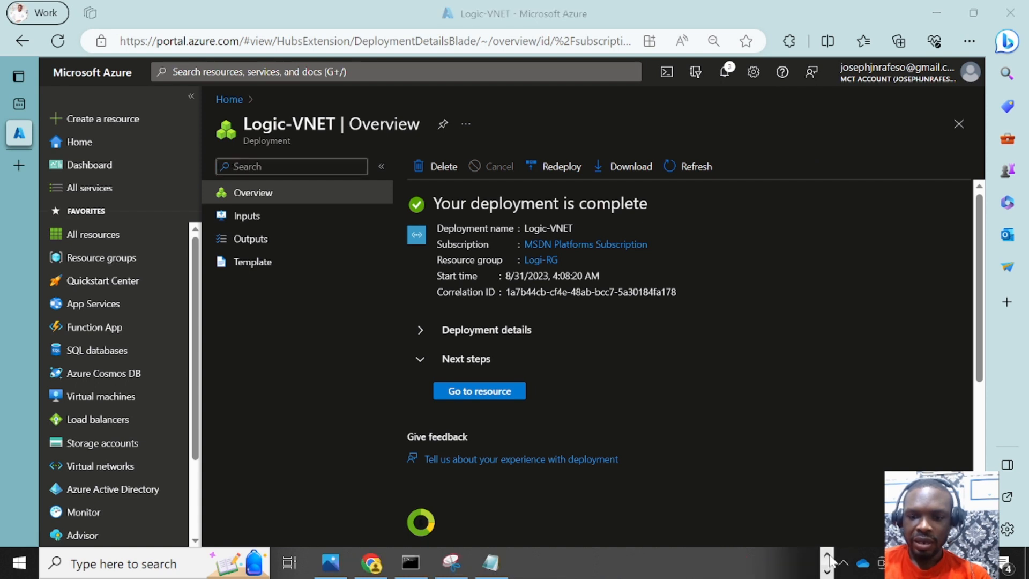
click(491, 562)
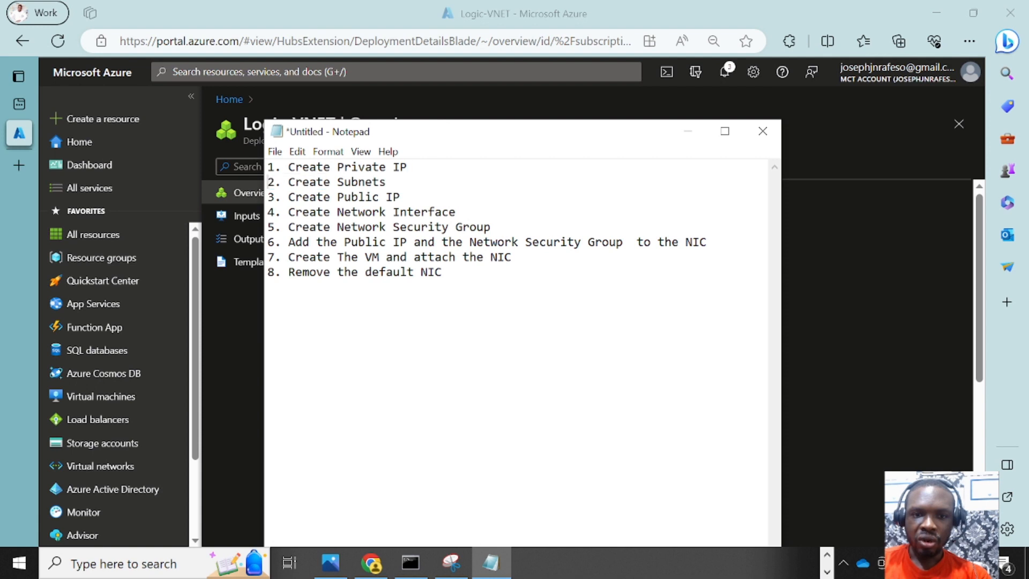
drag(407, 167, 275, 167)
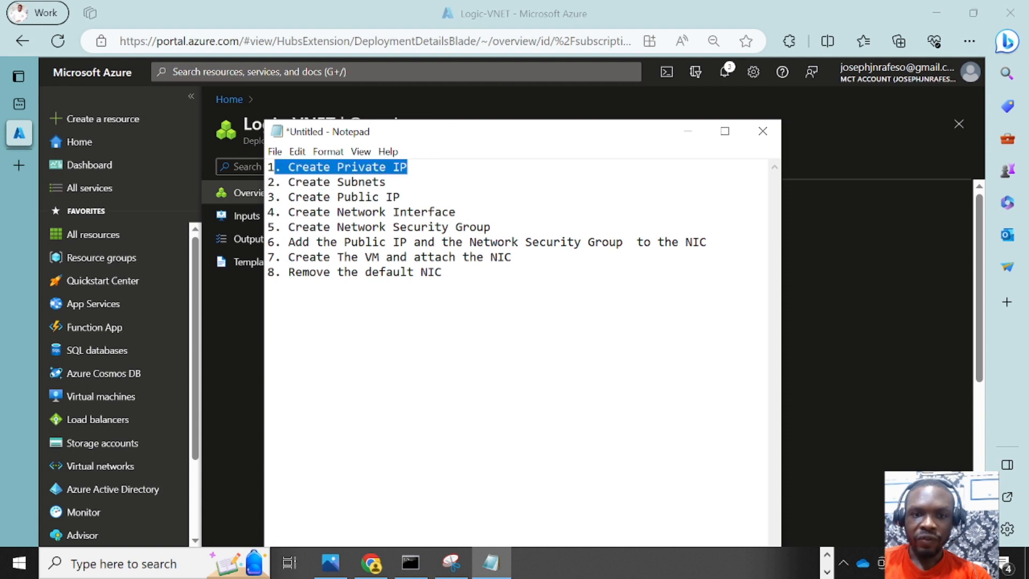
click(408, 167)
drag(407, 167, 288, 167)
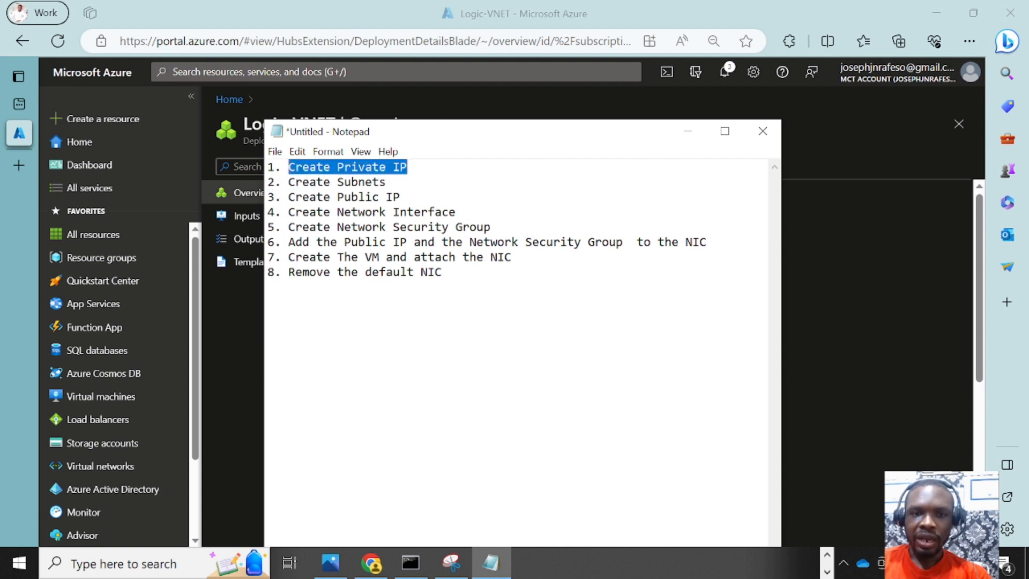
drag(386, 182, 282, 183)
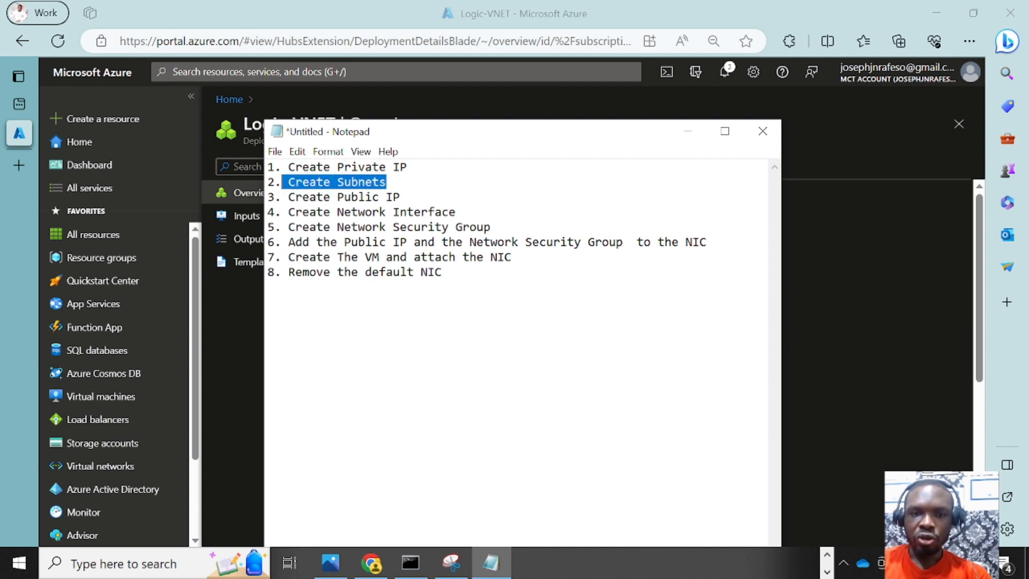
drag(400, 197, 282, 197)
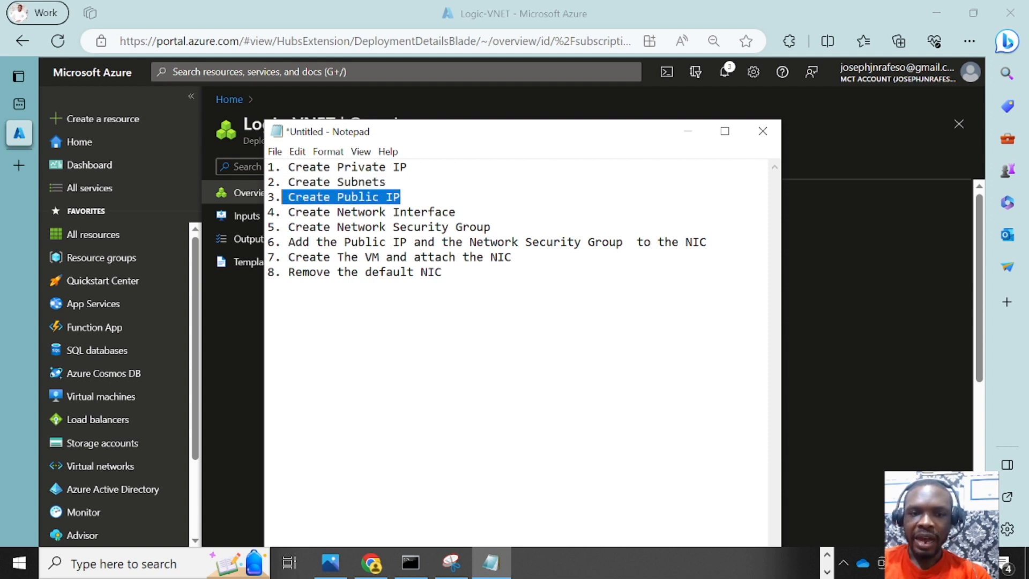
- Return to the Azure portal, search for "public" and start creating a Public IP address resource from the Marketplace
click(243, 327)
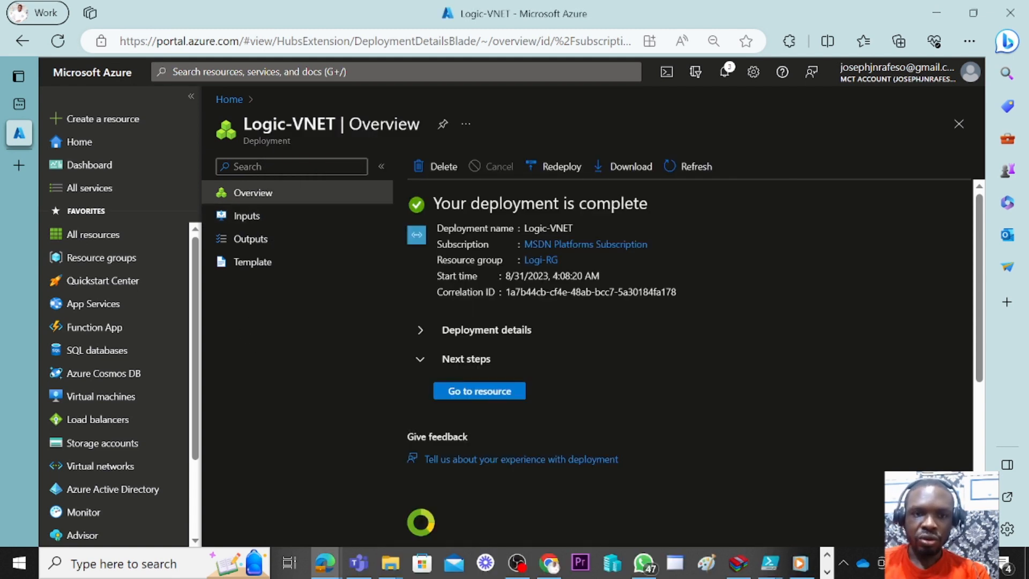
click(321, 72)
text(p)
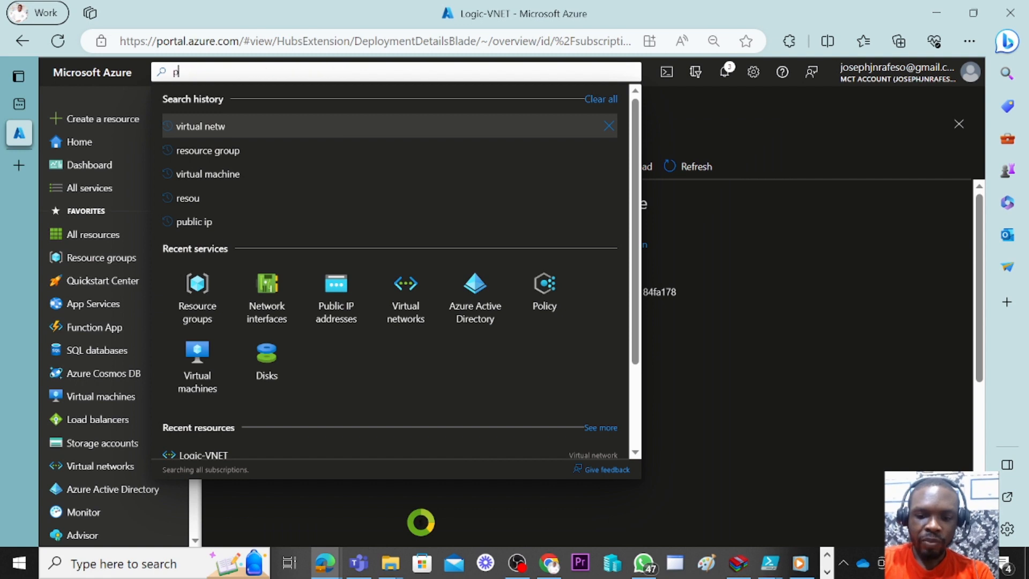
text(ublic)
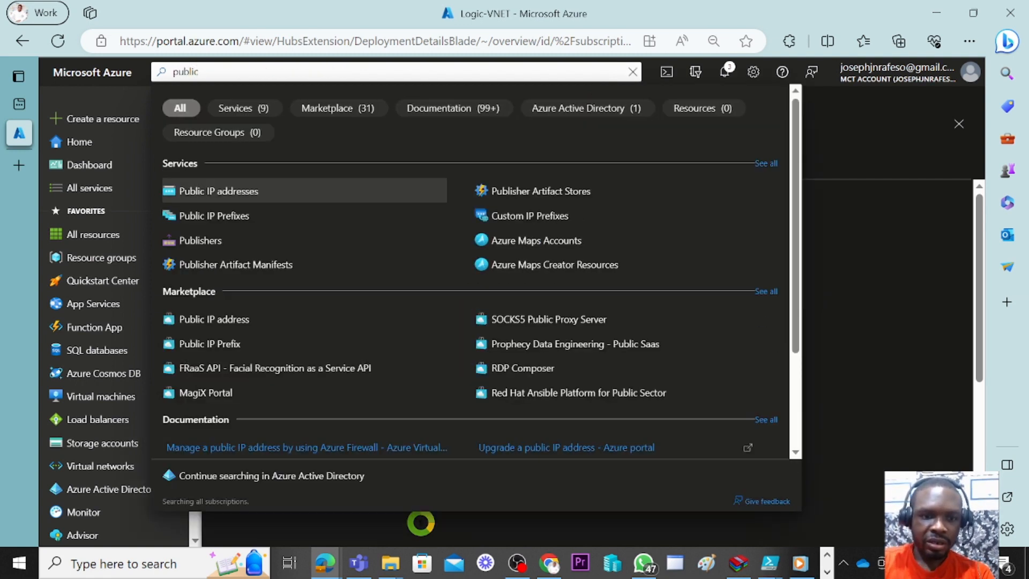
click(220, 319)
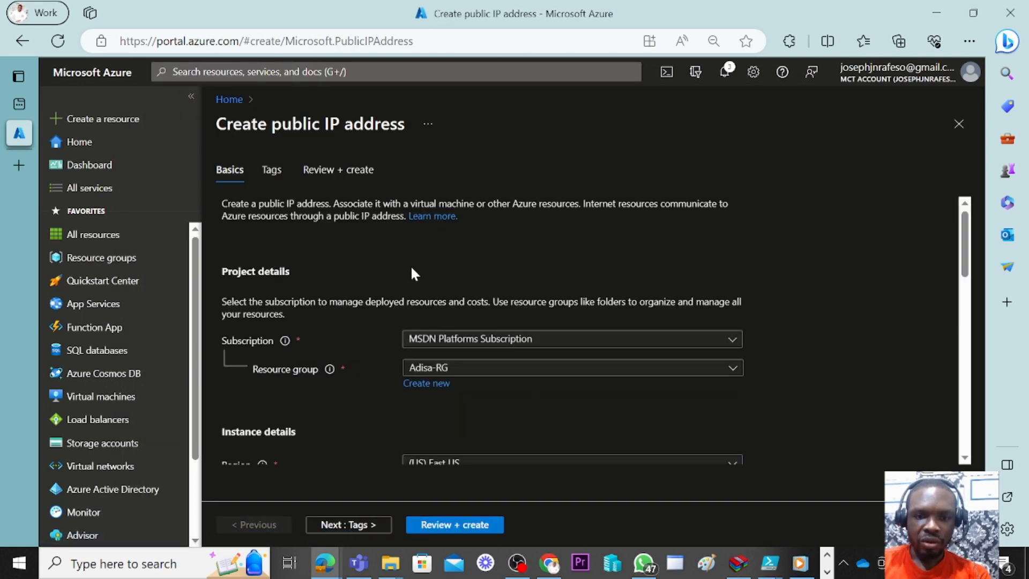
- Set the resource group of the new public IP address to Logic-RG
click(459, 372)
click(458, 357)
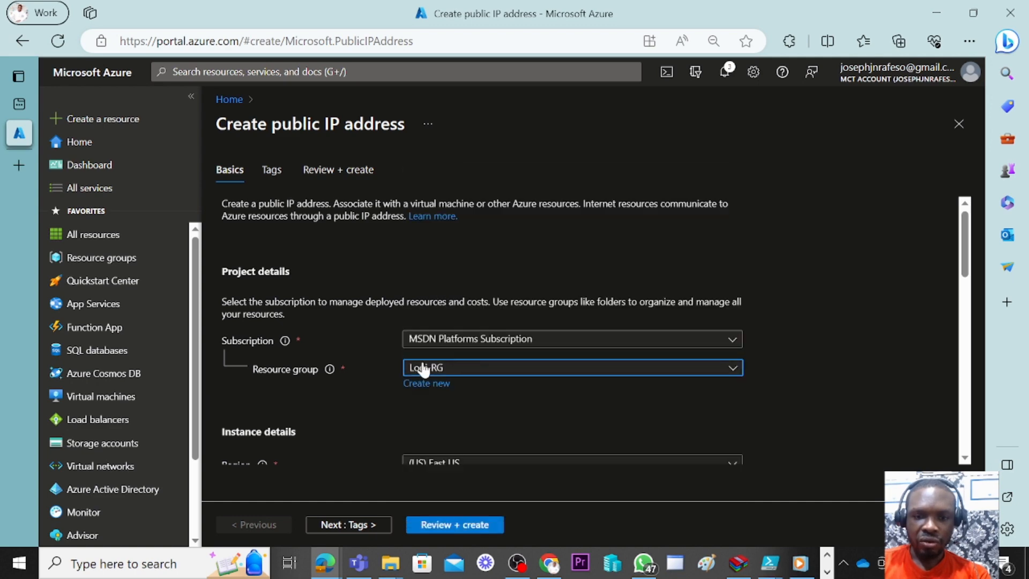
click(449, 369)
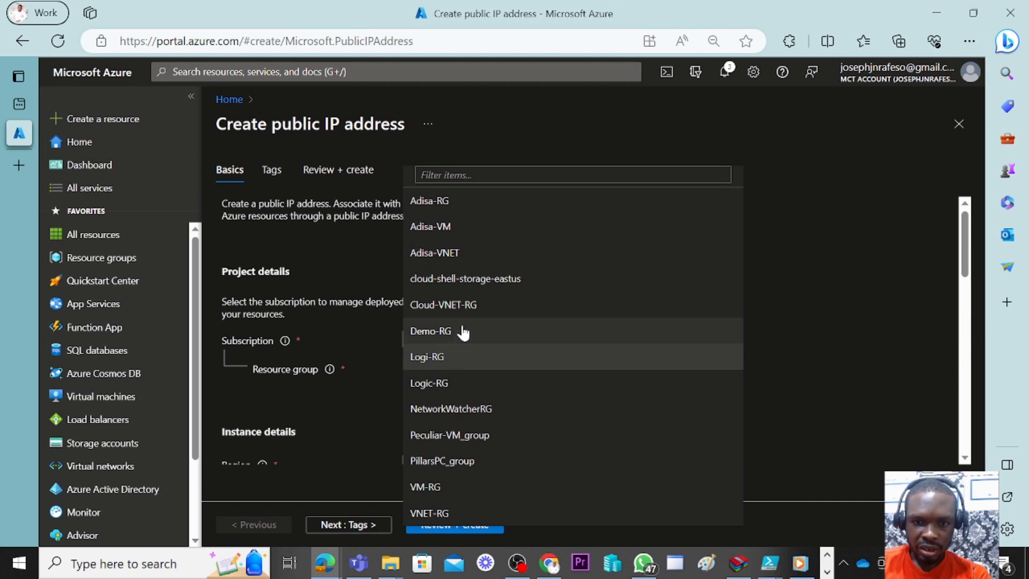
click(440, 382)
- Name the new public IP address Logic-PIP in the configuration details
scroll(321, 378, down, 1)
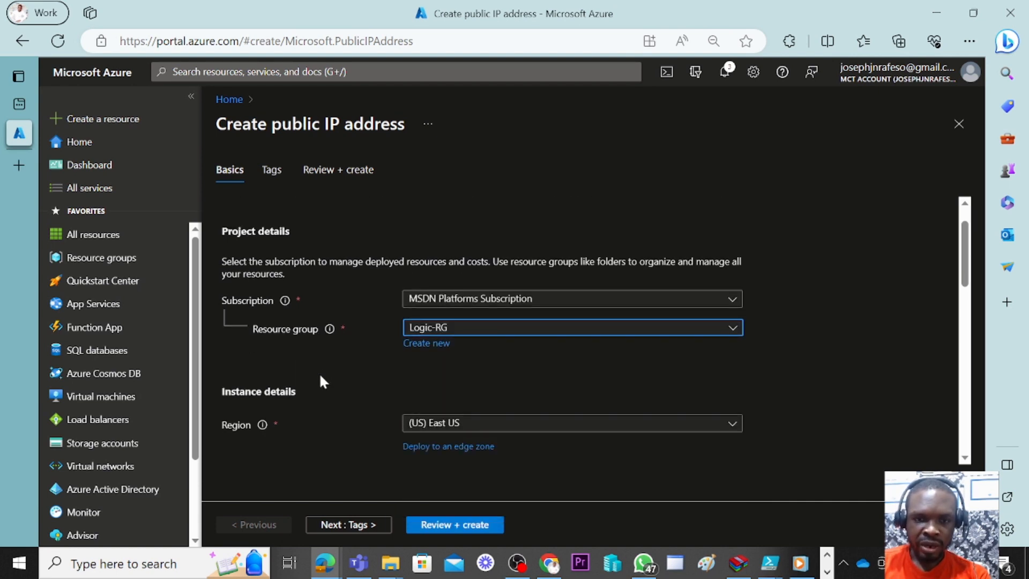
scroll(396, 399, down, 1)
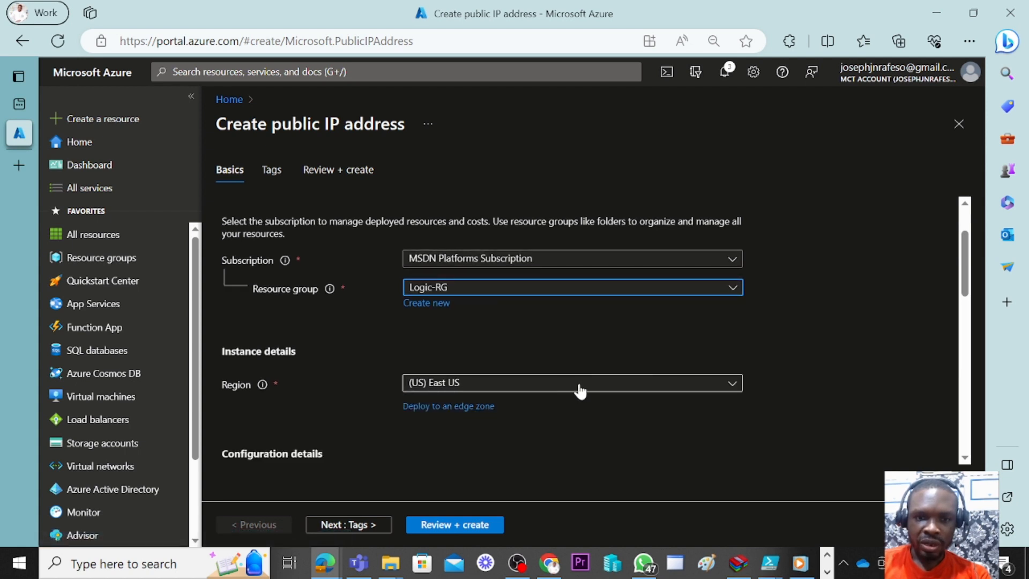
scroll(547, 388, up, 2)
scroll(395, 230, down, 3)
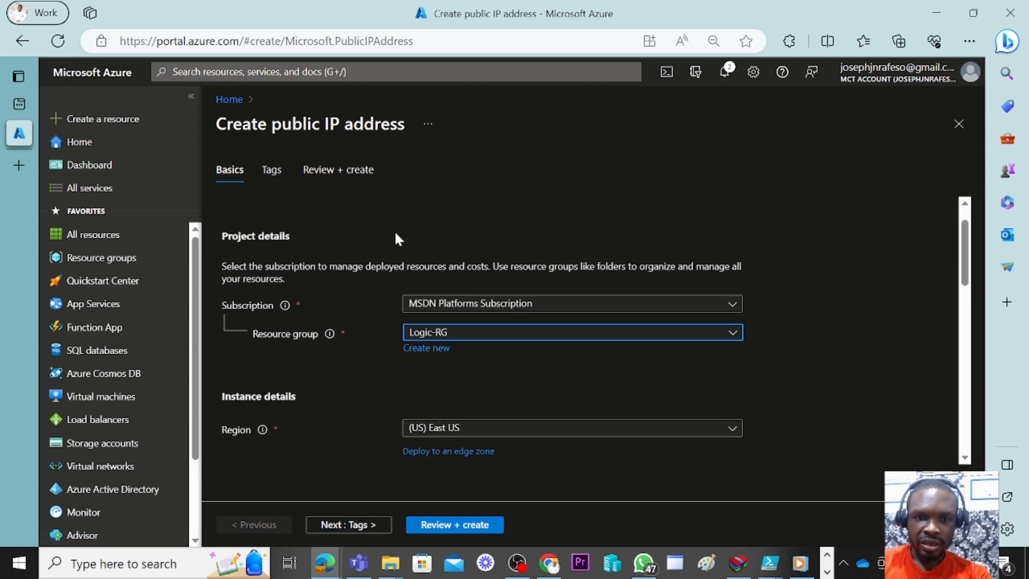
scroll(448, 315, down, 4)
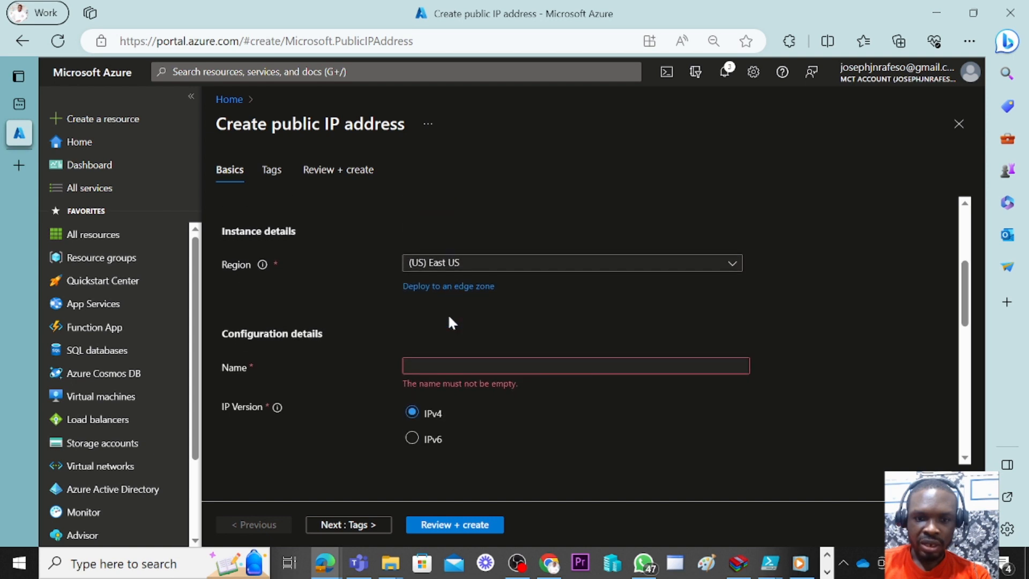
click(410, 285)
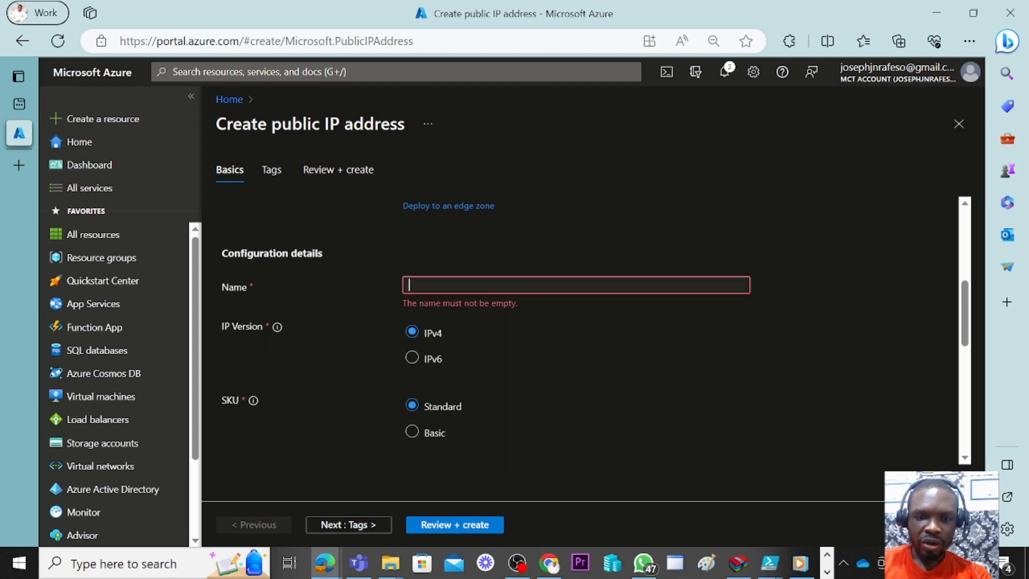
text(Lo)
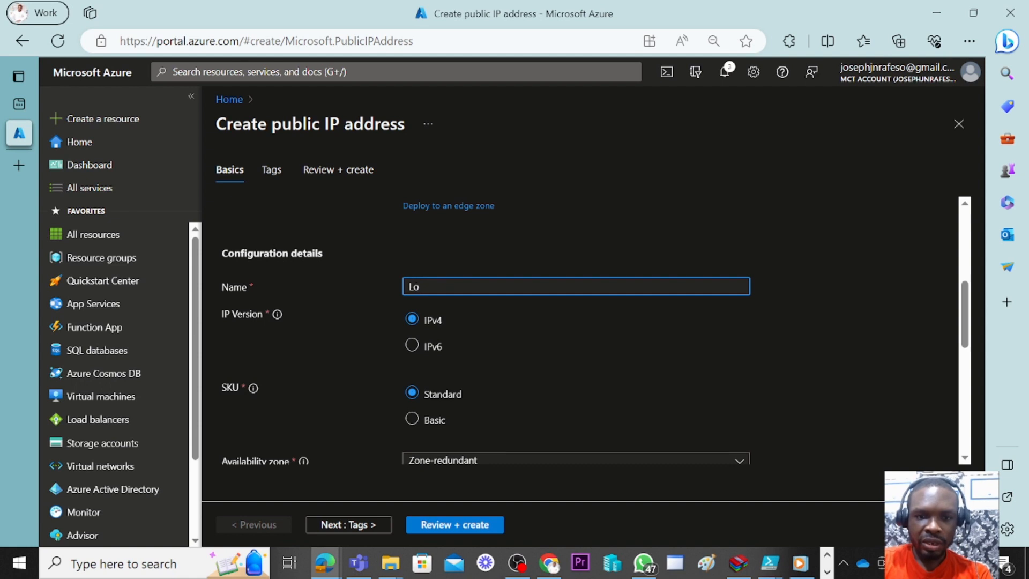
text(gic)
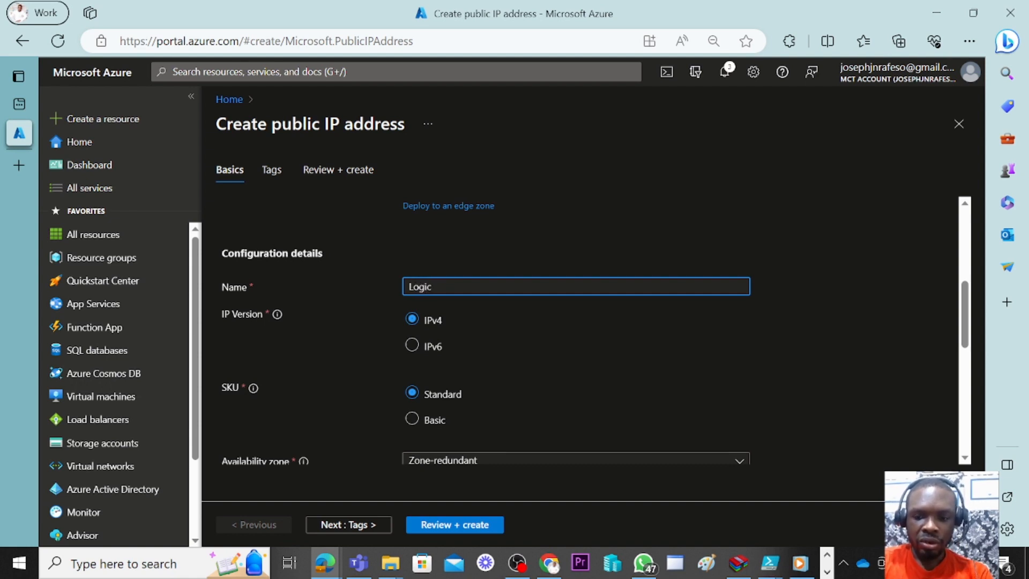
text(-PIP)
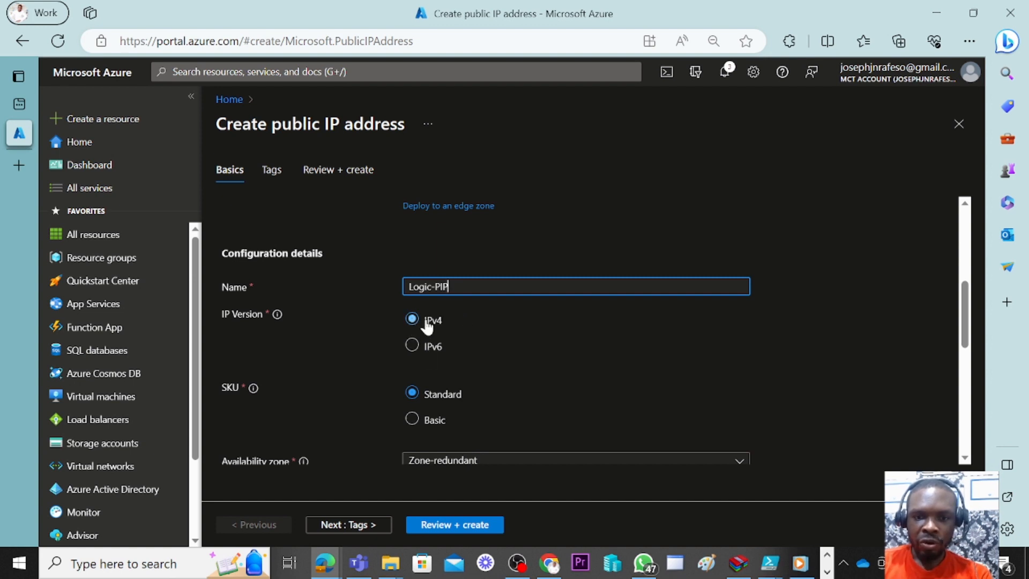
- Try the Basic SKU for the public IP, switching its address assignment to Dynamic and back to Static
scroll(487, 318, down, 3)
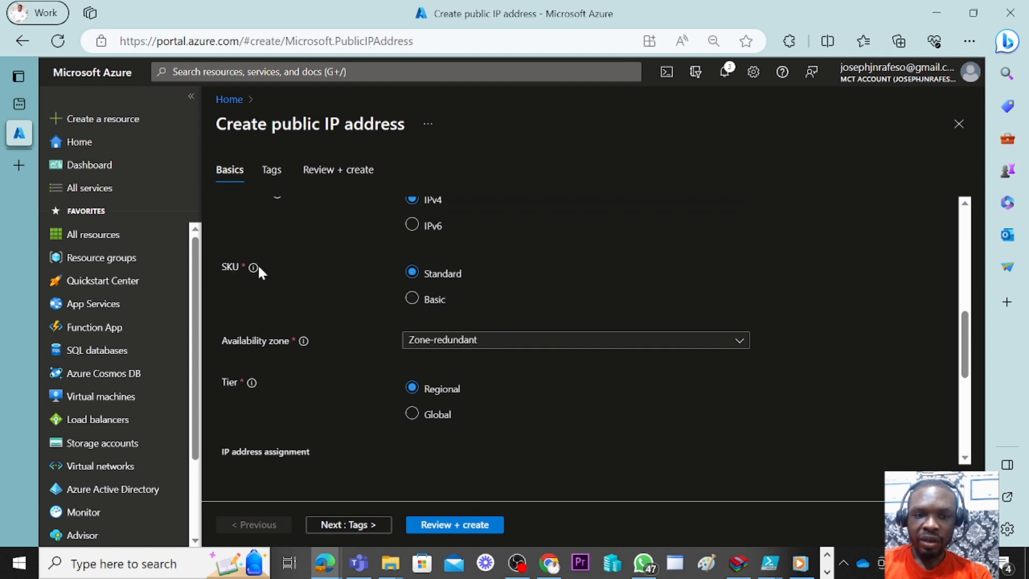
mouse_move(255, 269)
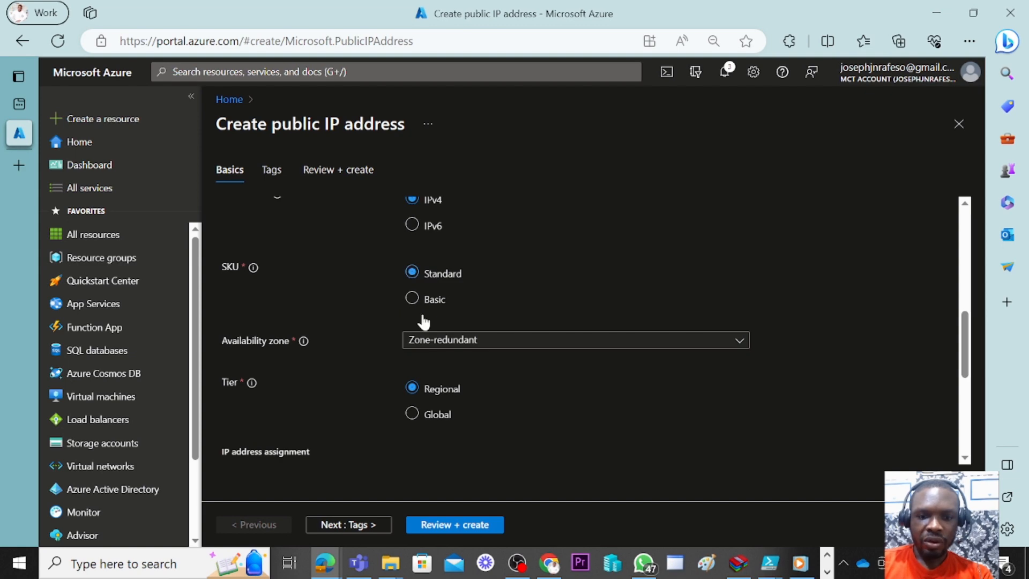
scroll(422, 322, down, 2)
scroll(422, 322, up, 1)
scroll(422, 322, down, 2)
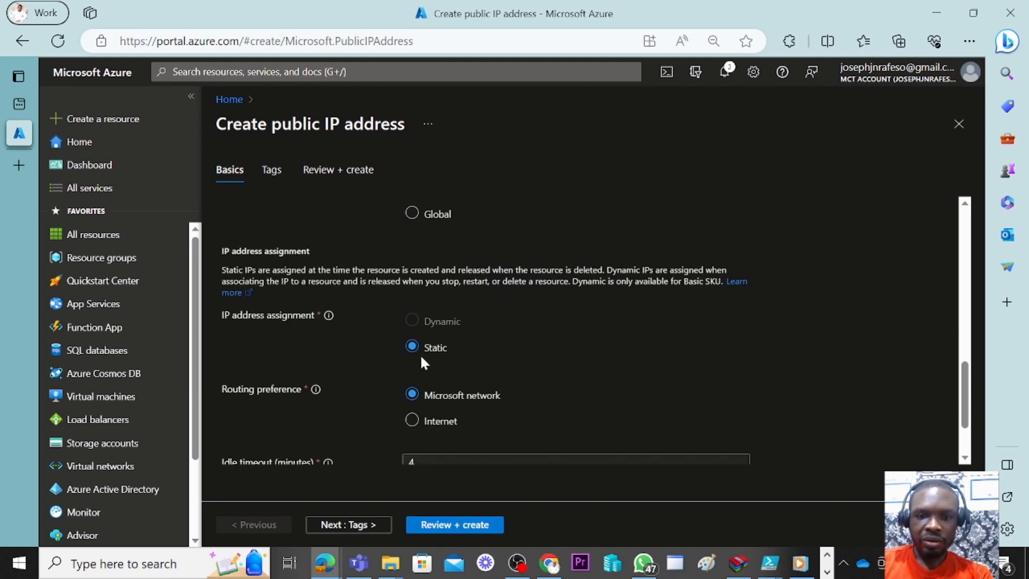
scroll(452, 295, up, 4)
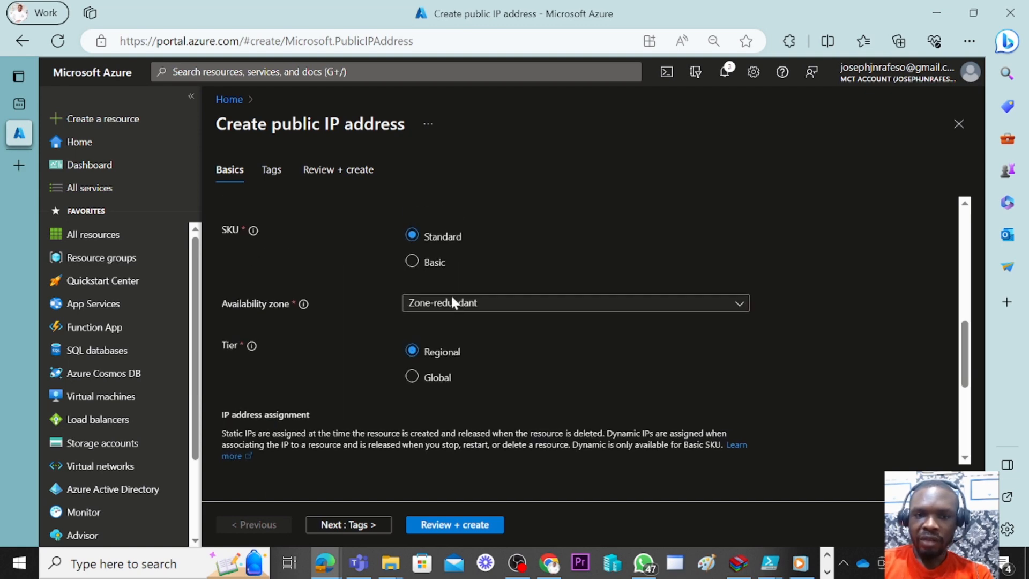
click(421, 300)
scroll(423, 303, down, 3)
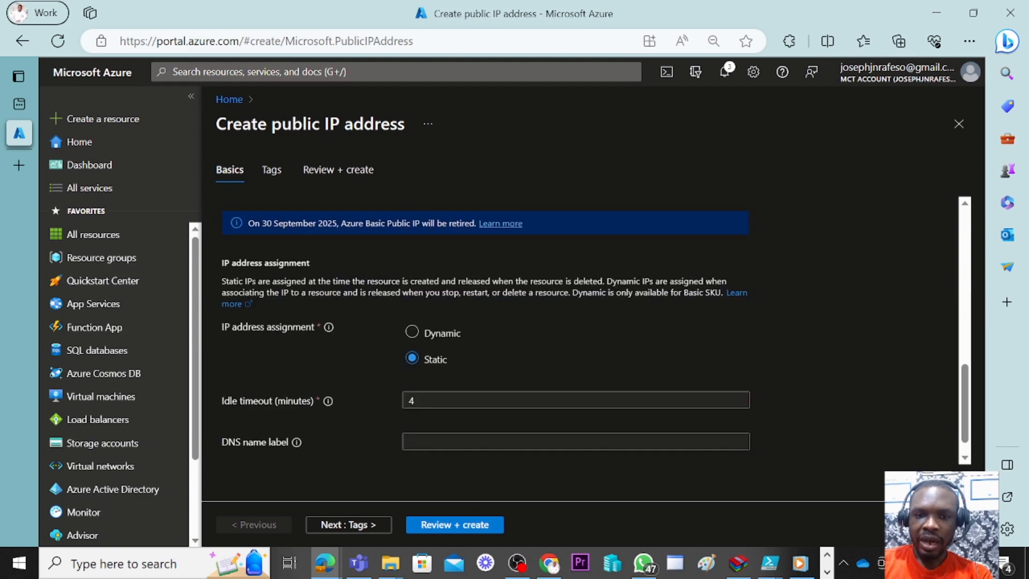
click(416, 312)
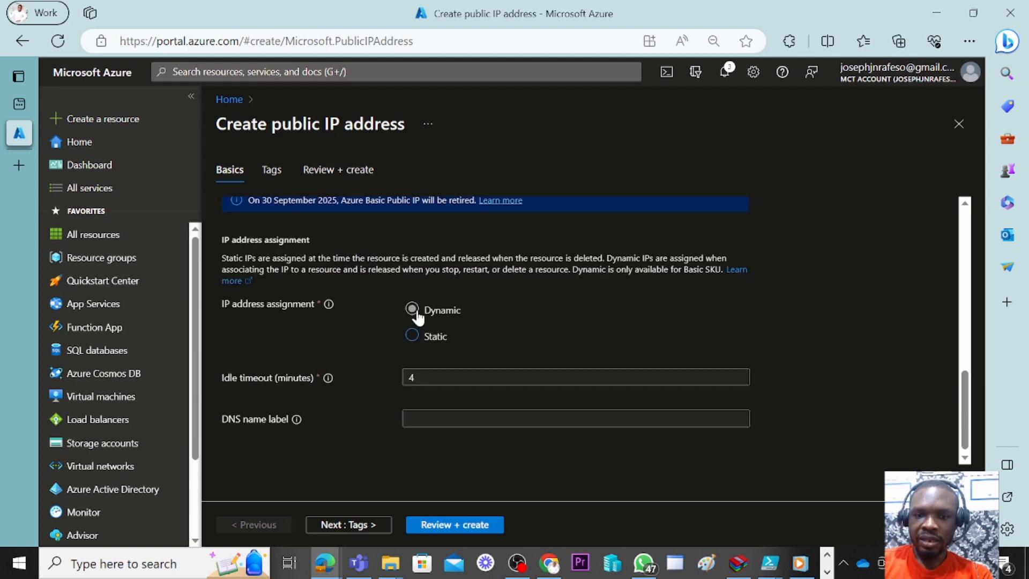
click(412, 336)
- Review the Basic SKU's retirement notice and assignment settings, and set the SKU back to Standard
scroll(433, 318, up, 3)
scroll(435, 320, up, 2)
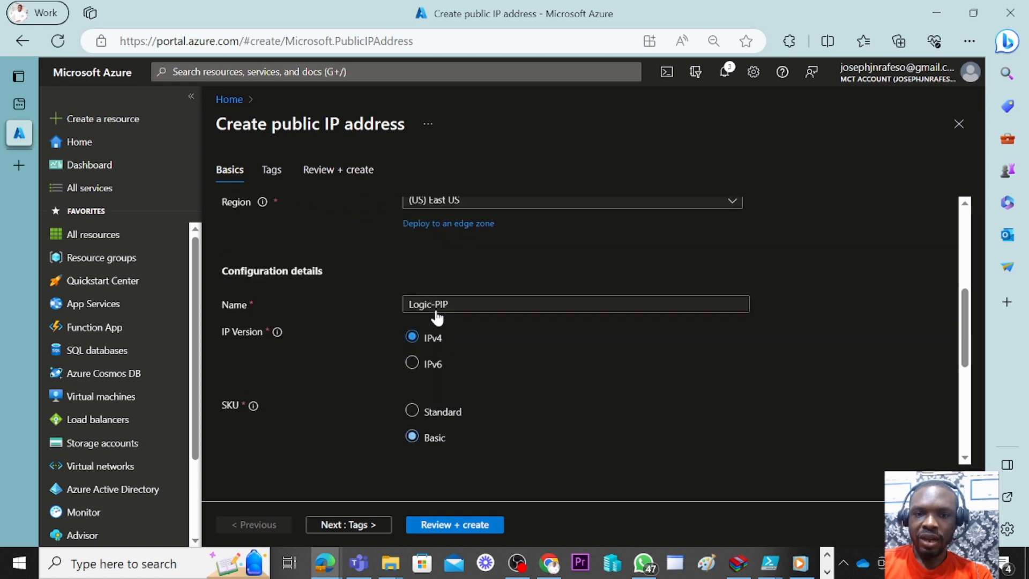
scroll(426, 337, down, 1)
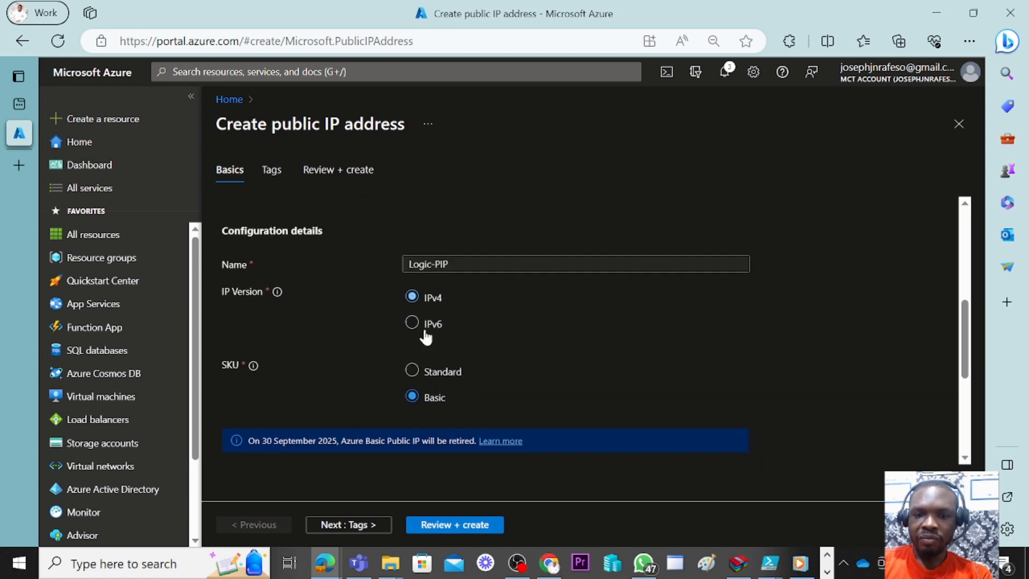
scroll(425, 336, down, 2)
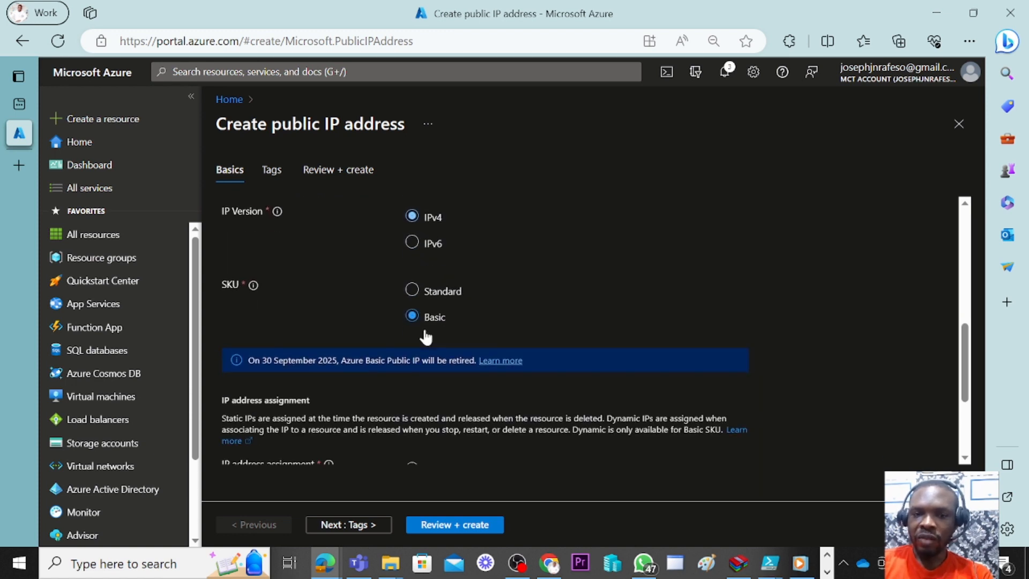
scroll(426, 337, down, 3)
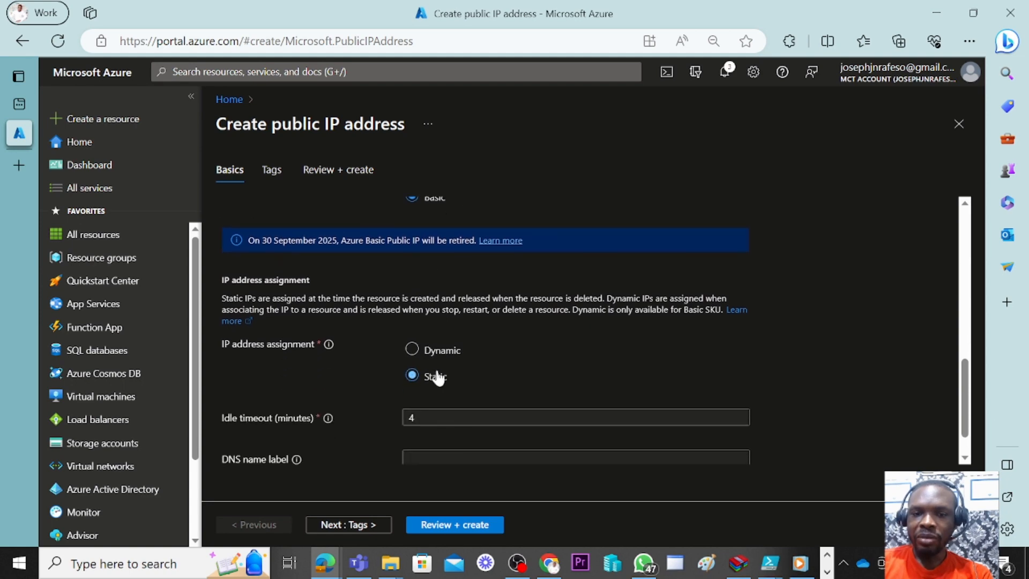
scroll(438, 386, up, 7)
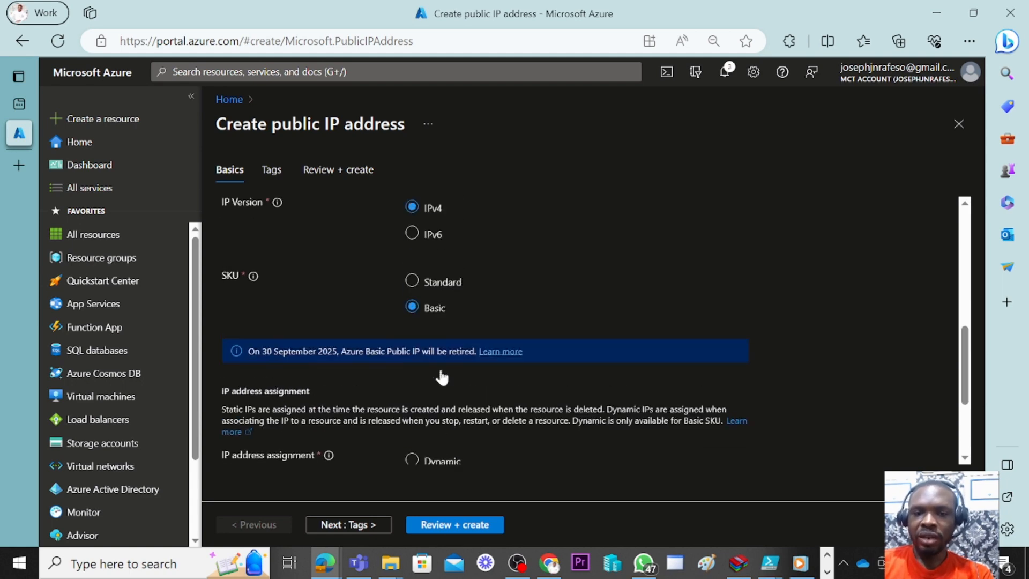
scroll(439, 362, down, 6)
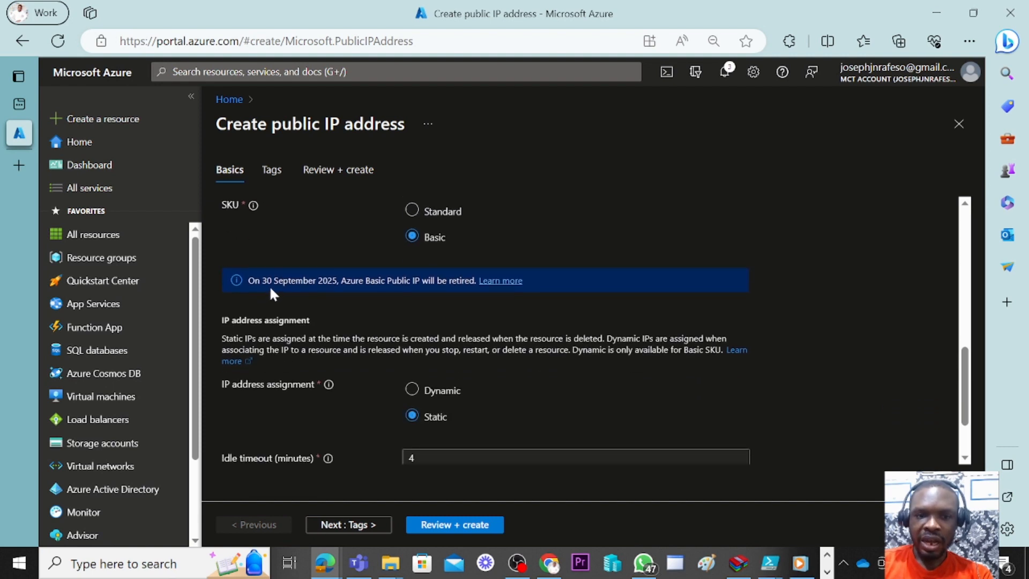
double_click(329, 280)
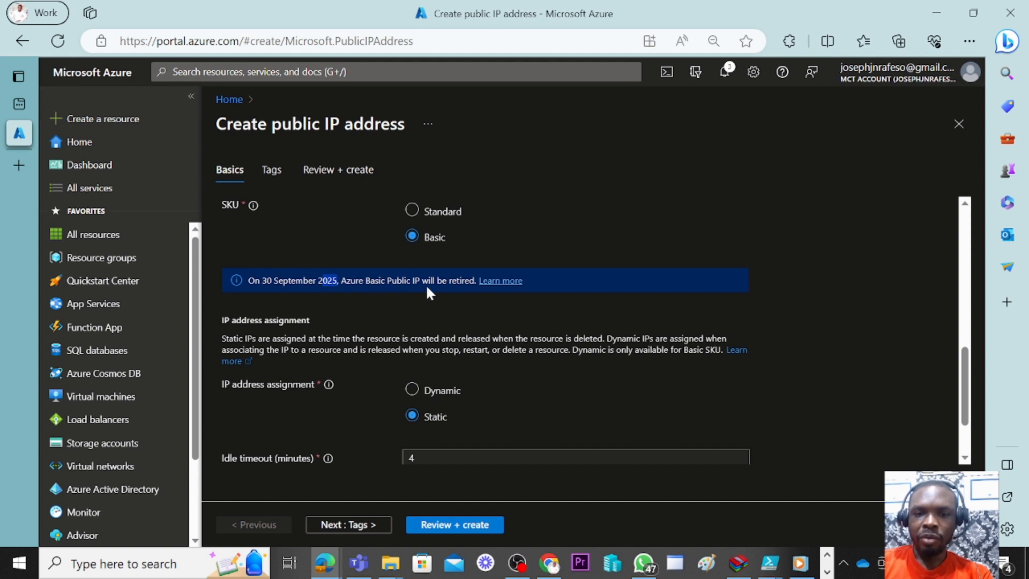
scroll(507, 260, up, 3)
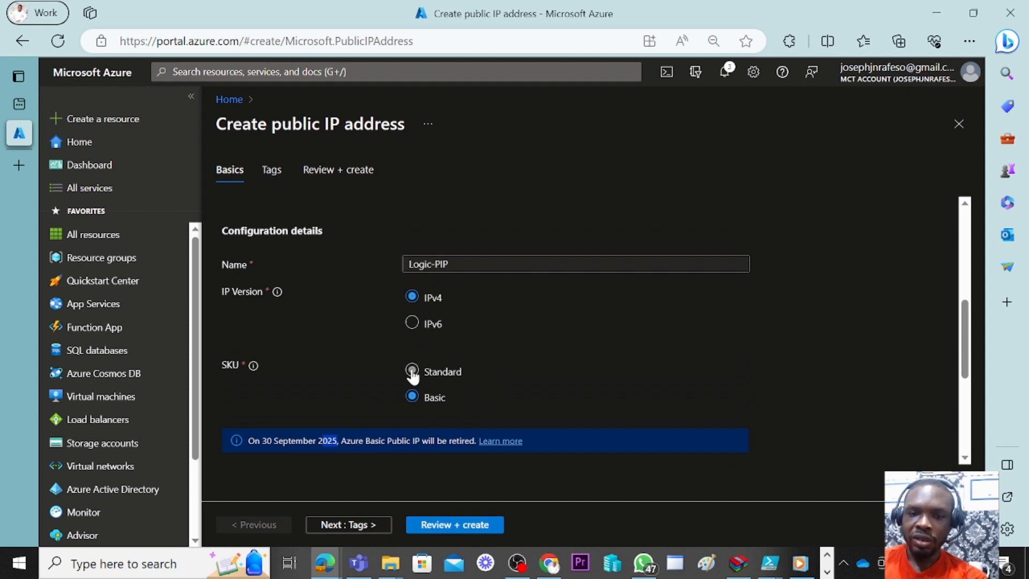
click(412, 370)
- Examine the region, availability zone, tier and IP address assignment settings that apply to the Standard SKU
scroll(507, 348, down, 3)
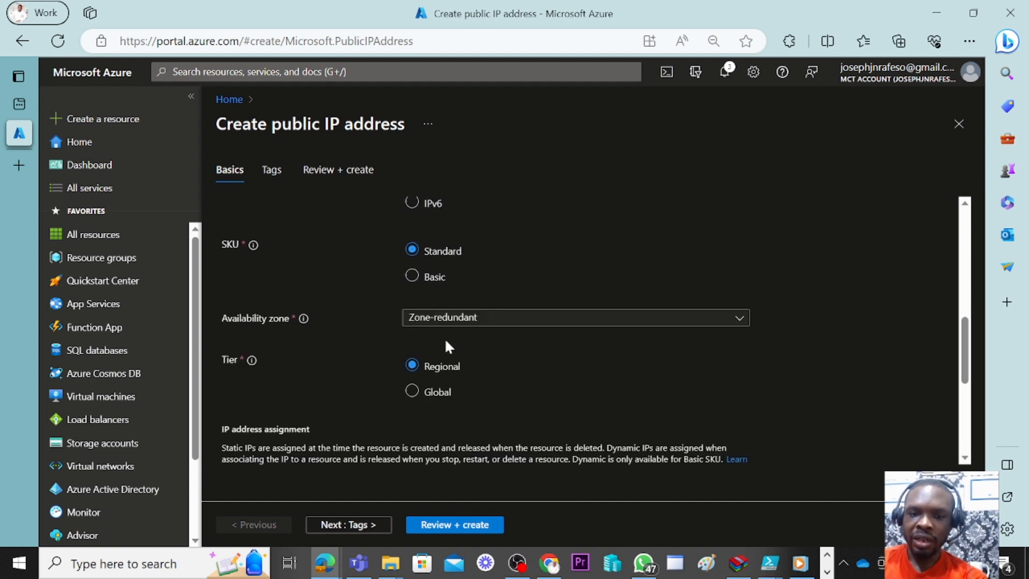
scroll(447, 343, down, 3)
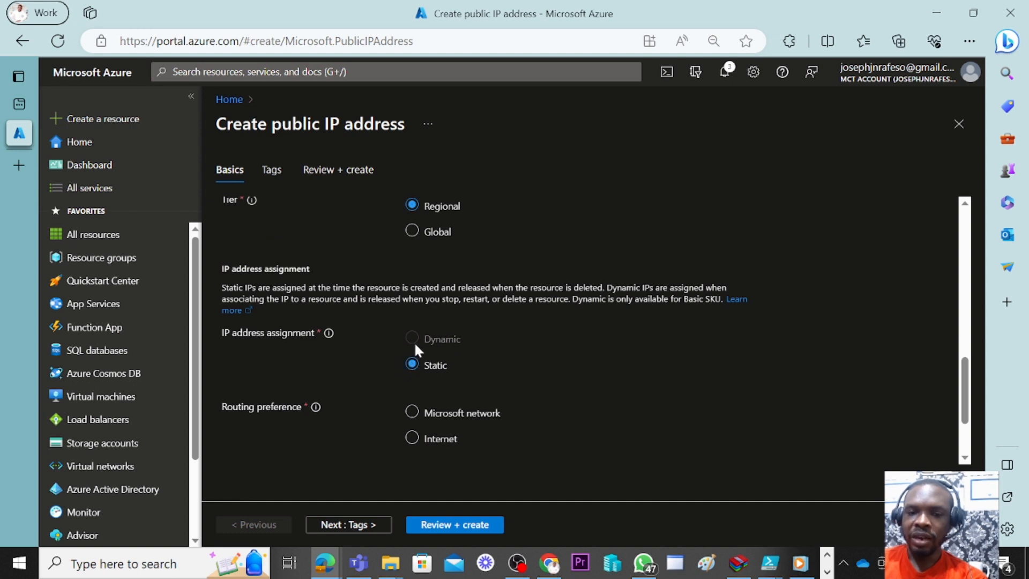
scroll(469, 320, up, 1)
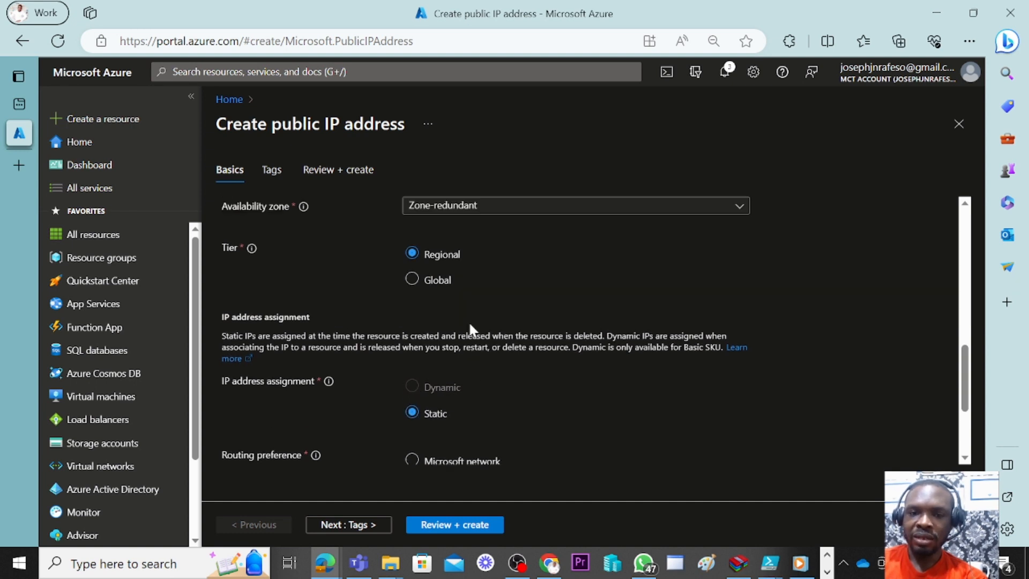
scroll(468, 320, up, 1)
scroll(469, 320, up, 1)
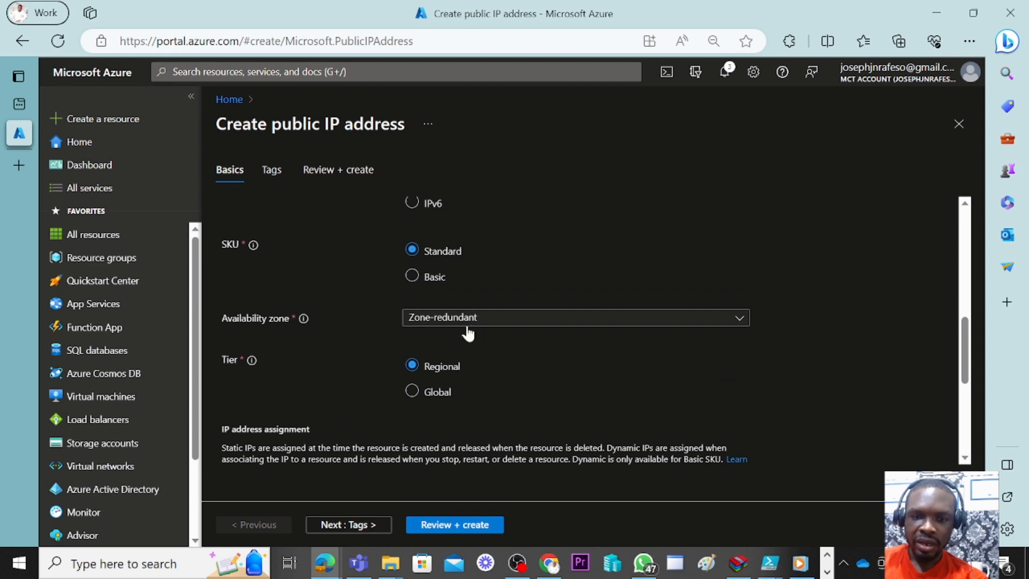
scroll(446, 330, up, 5)
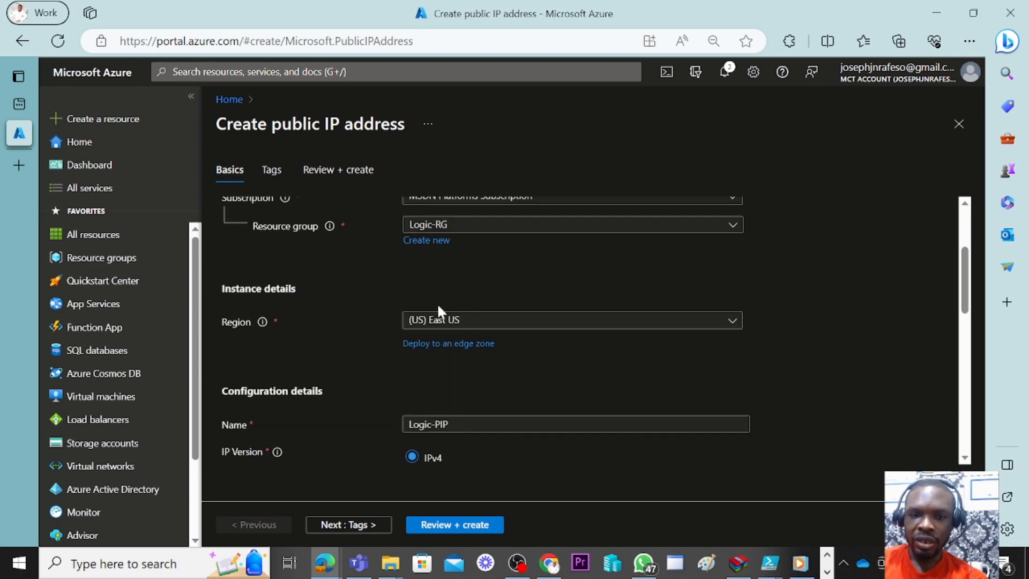
scroll(495, 321, down, 1)
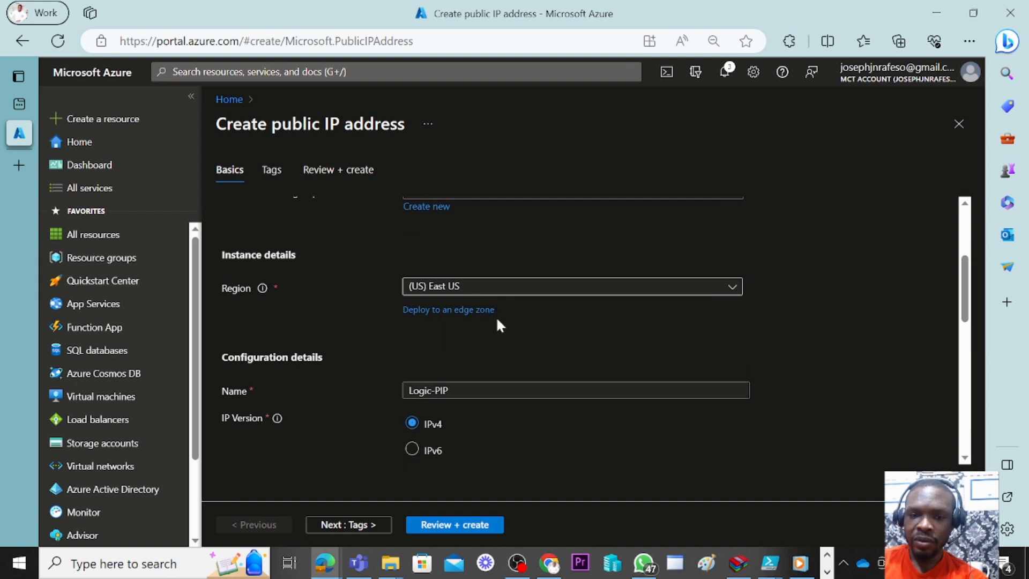
scroll(497, 320, down, 5)
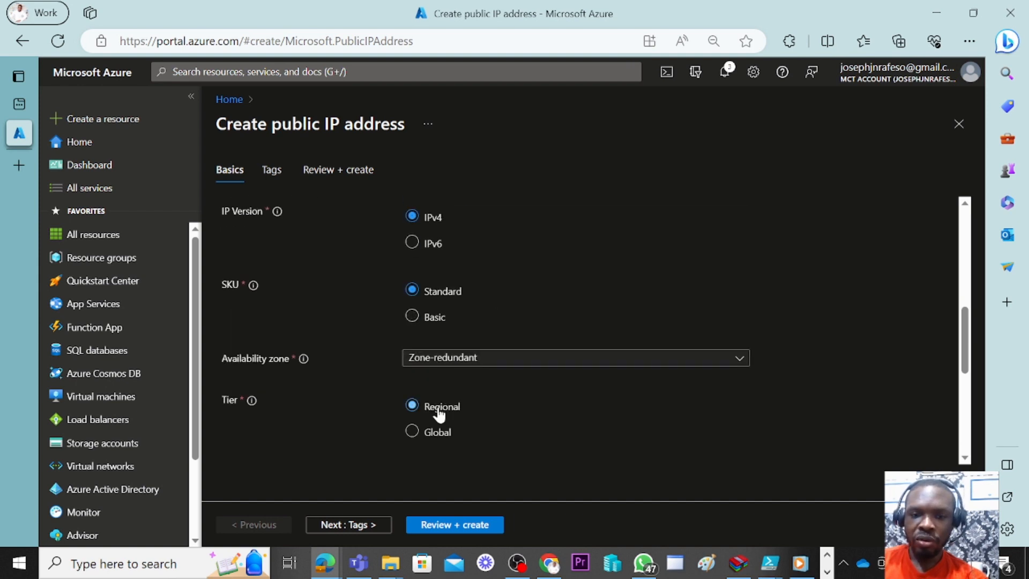
- Try the Global tier for the public IP address, check its effect on the form, and return the tier to Regional
scroll(435, 380, down, 2)
click(412, 352)
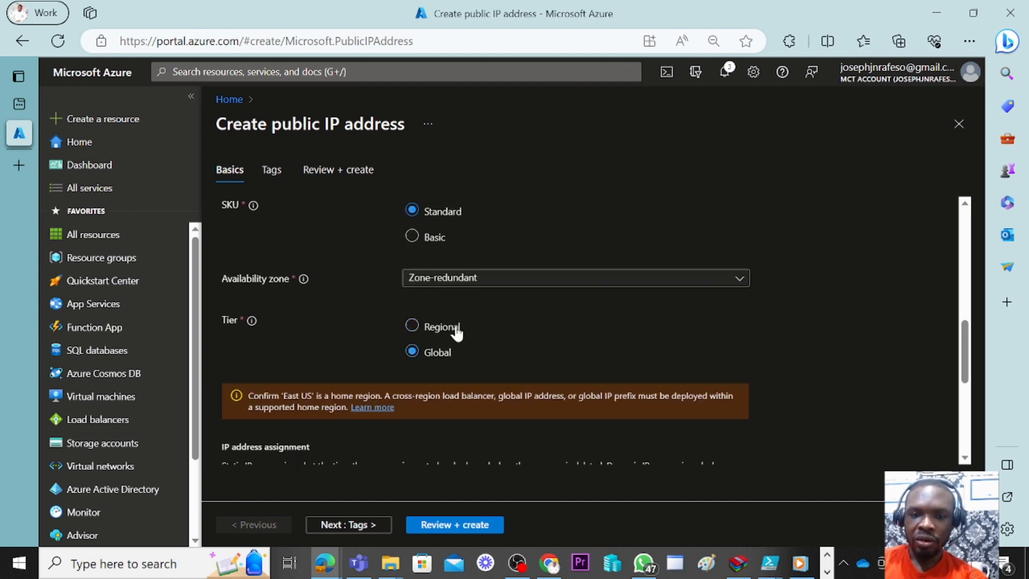
scroll(478, 309, up, 6)
scroll(479, 316, down, 6)
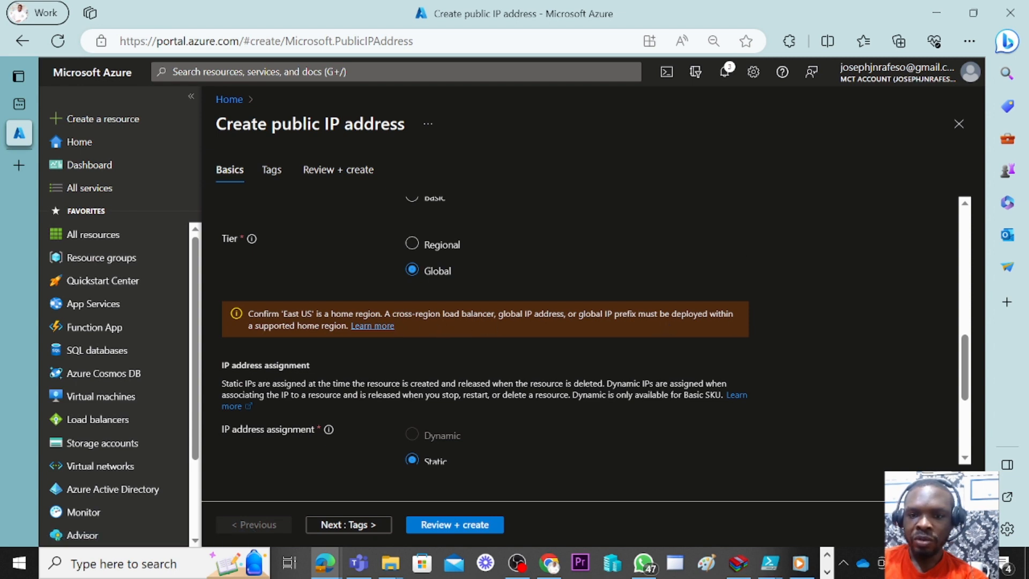
scroll(403, 304, up, 2)
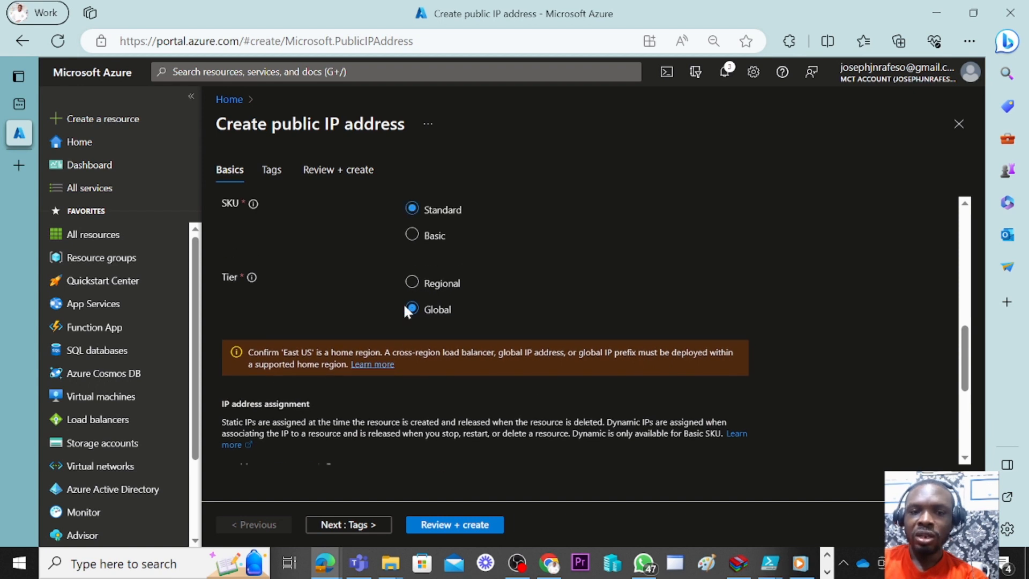
click(412, 325)
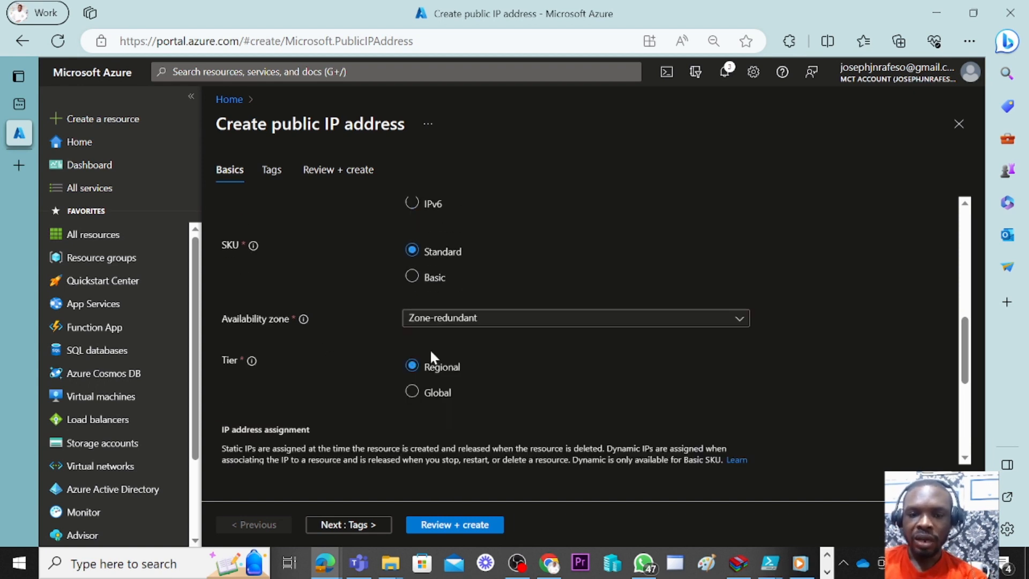
scroll(431, 356, up, 5)
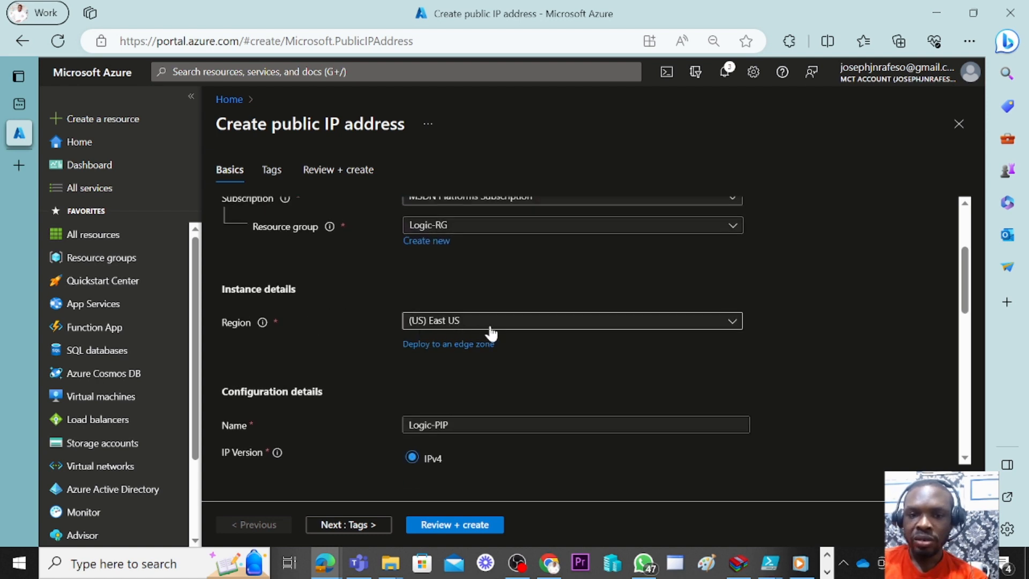
scroll(491, 333, down, 5)
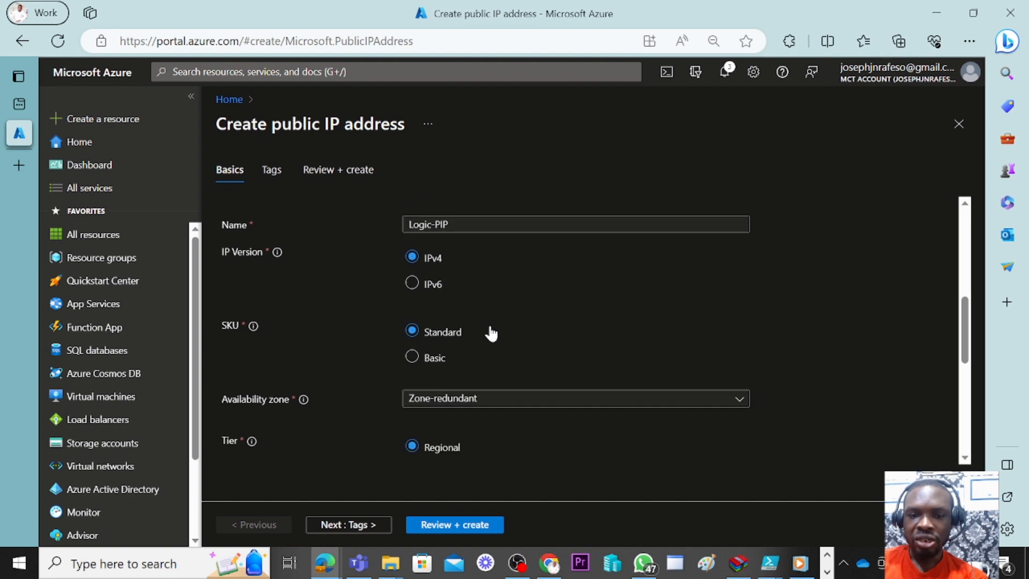
- Check what the DNS name label of the public IP address is for and set it to logic
scroll(490, 333, down, 2)
scroll(490, 334, down, 1)
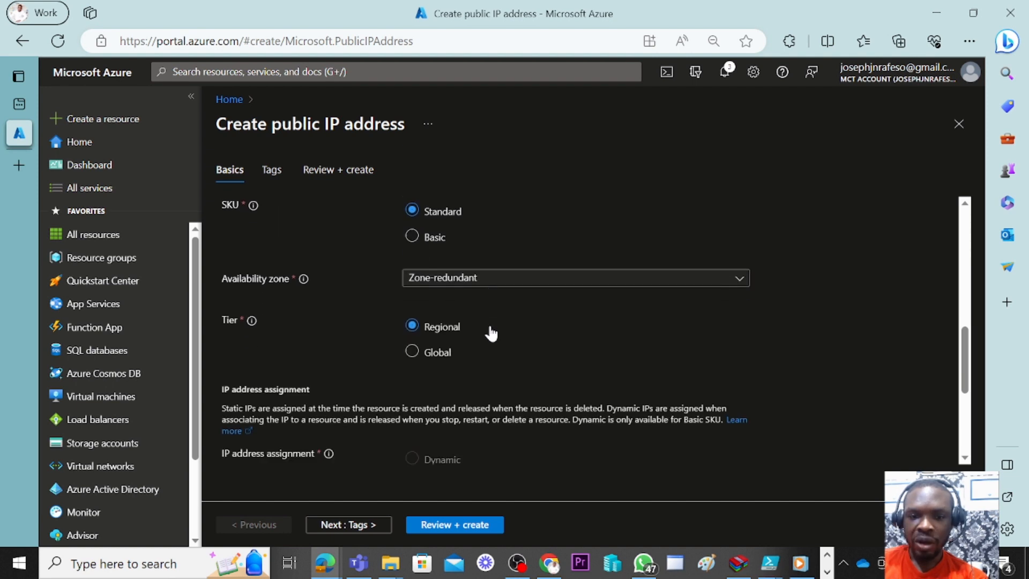
scroll(490, 333, down, 5)
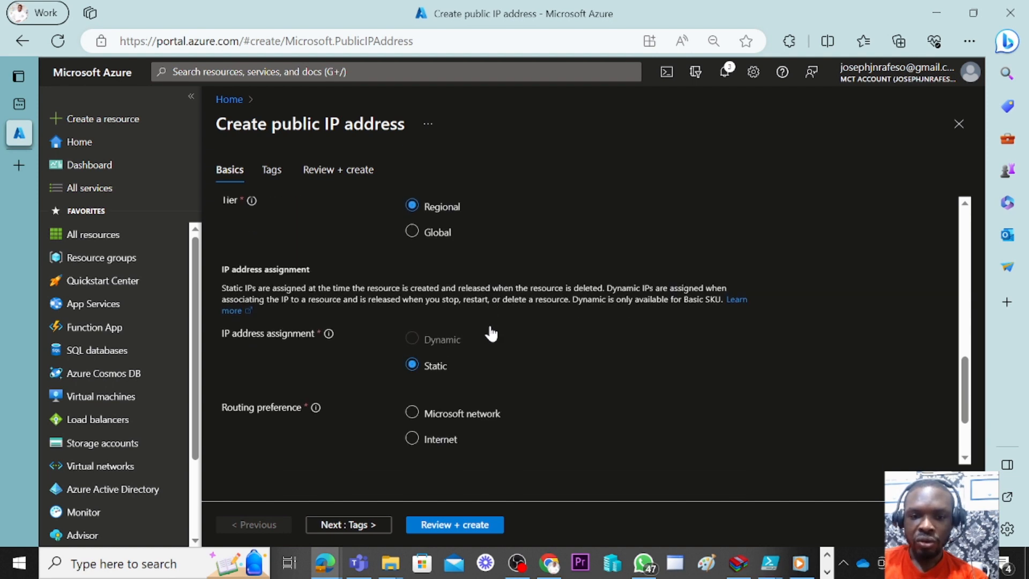
scroll(491, 333, down, 1)
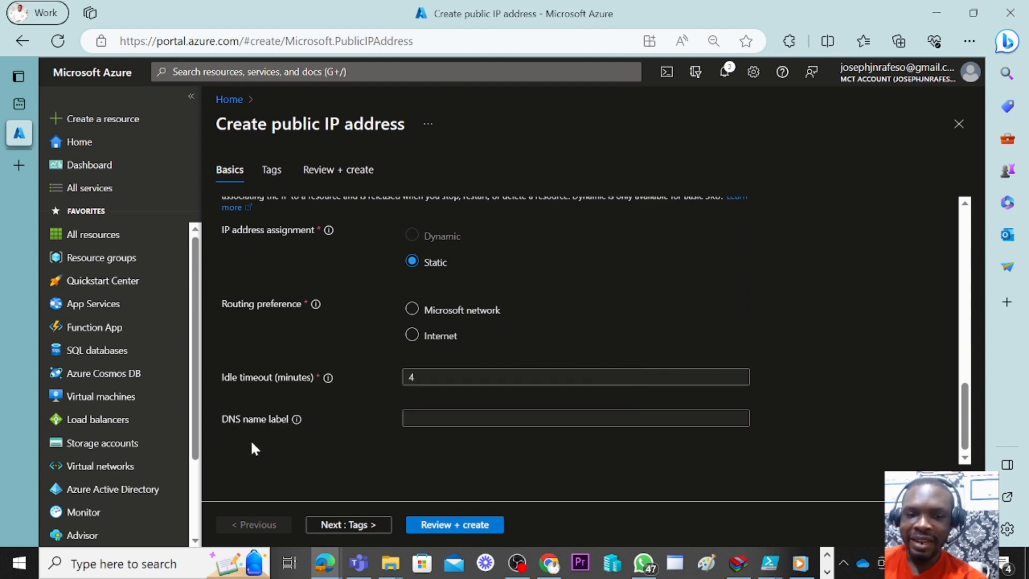
mouse_move(299, 425)
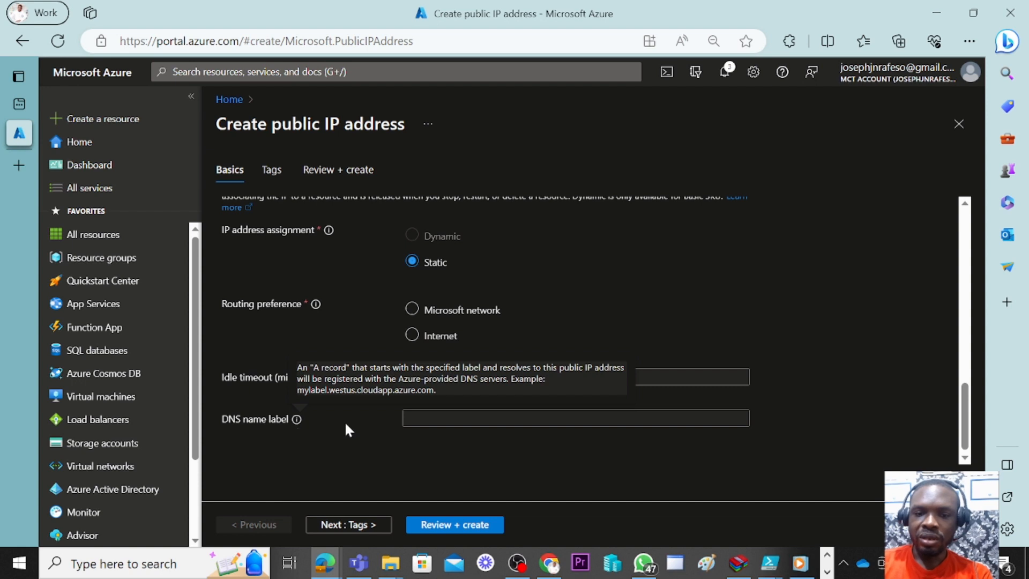
click(455, 418)
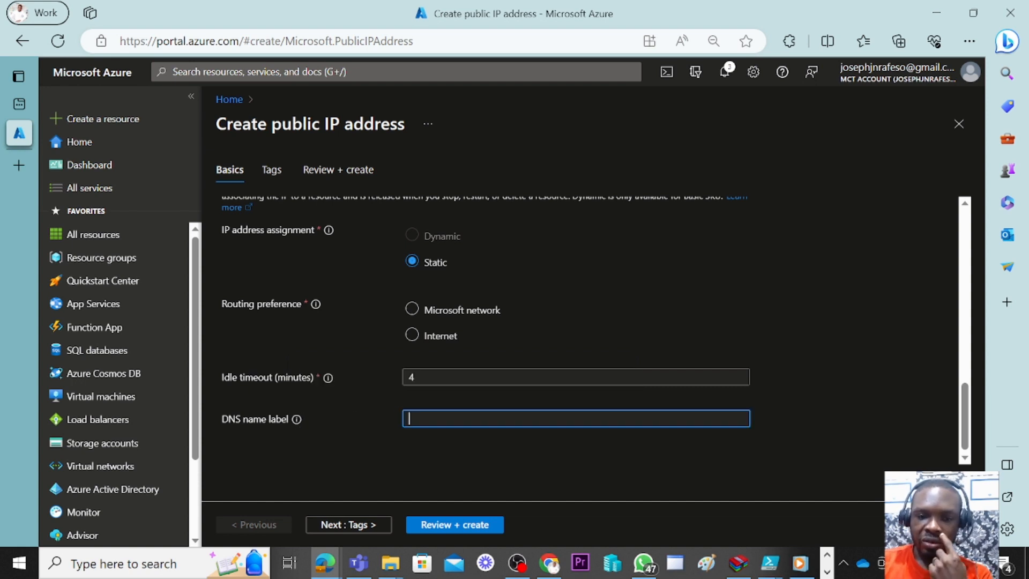
text(logic)
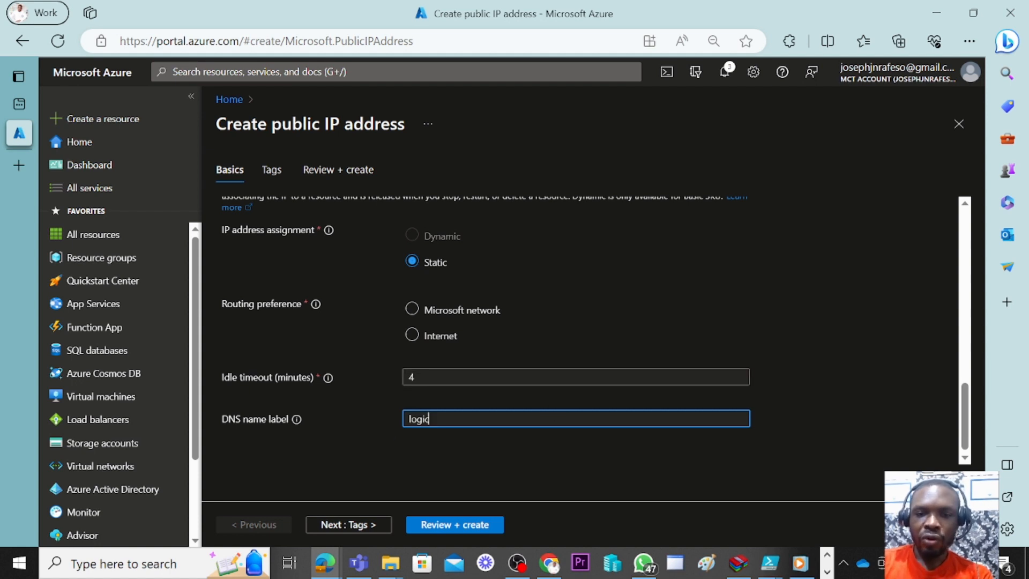
- Validate the public IP address configuration, review its summary and try to deploy Logic-PIP to Logic-RG
click(445, 528)
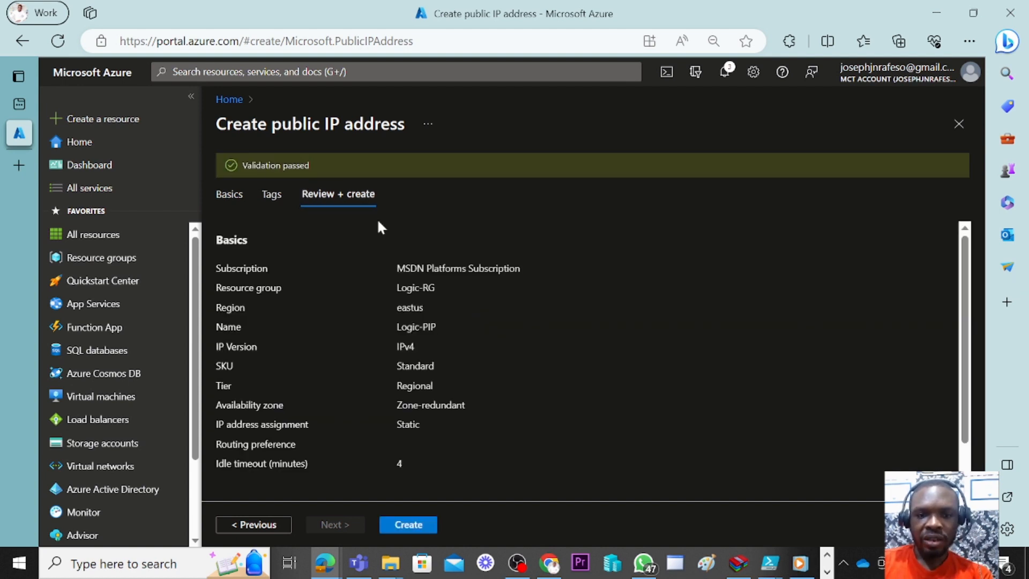
scroll(378, 346, down, 1)
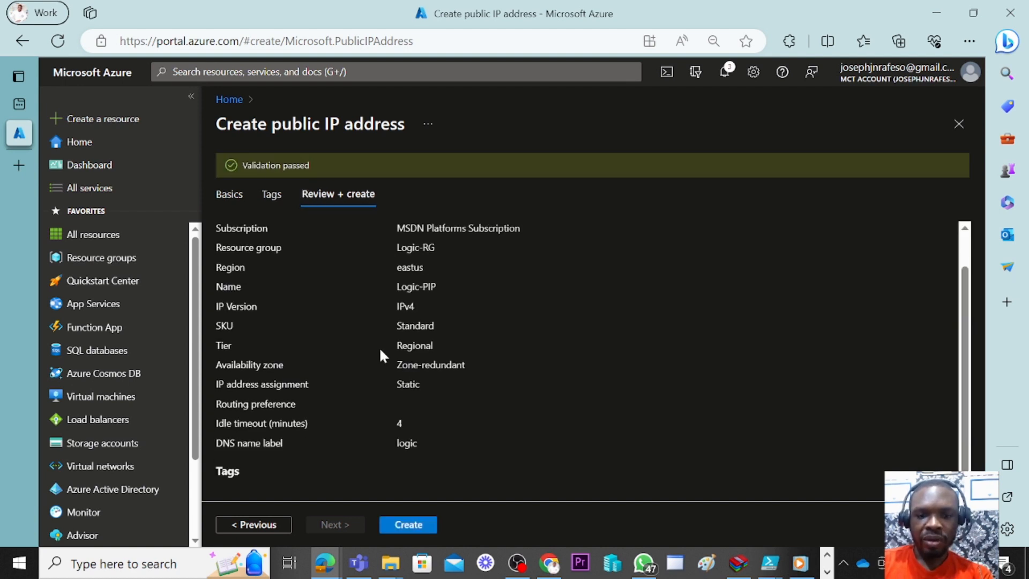
click(407, 524)
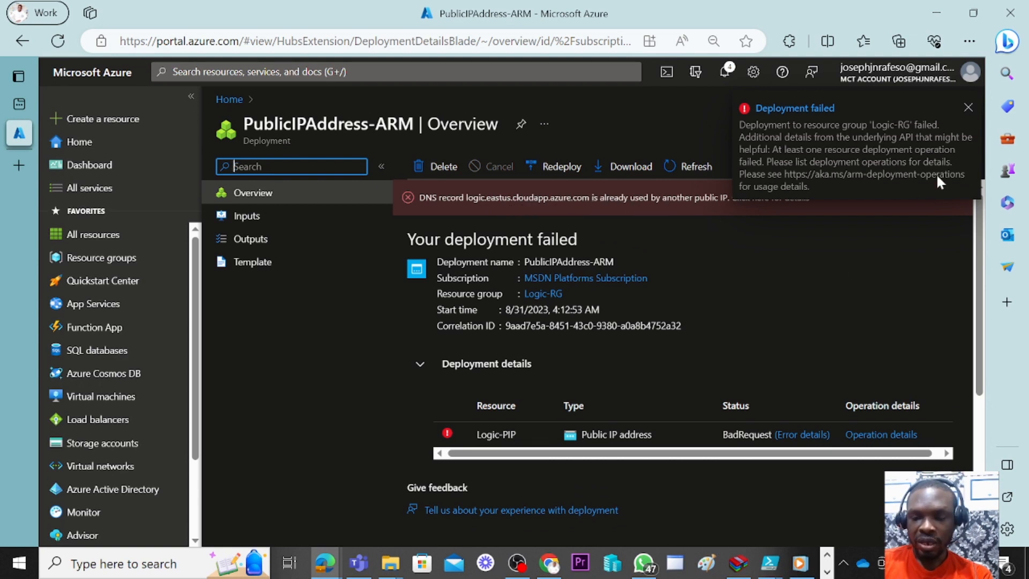
- Dismiss the deployment notification and inspect the operation details of the Logic-PIP deployment
click(967, 109)
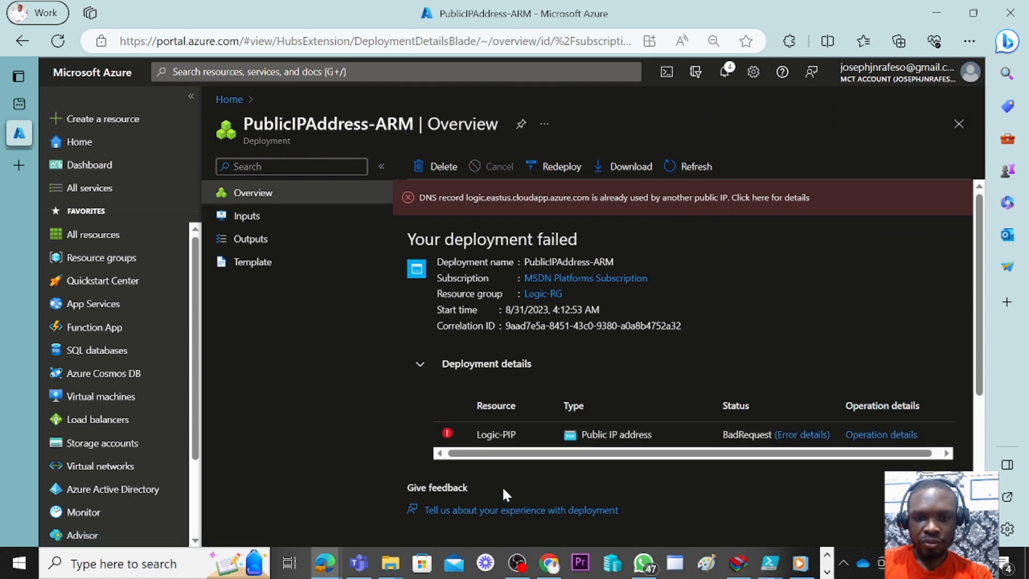
click(875, 435)
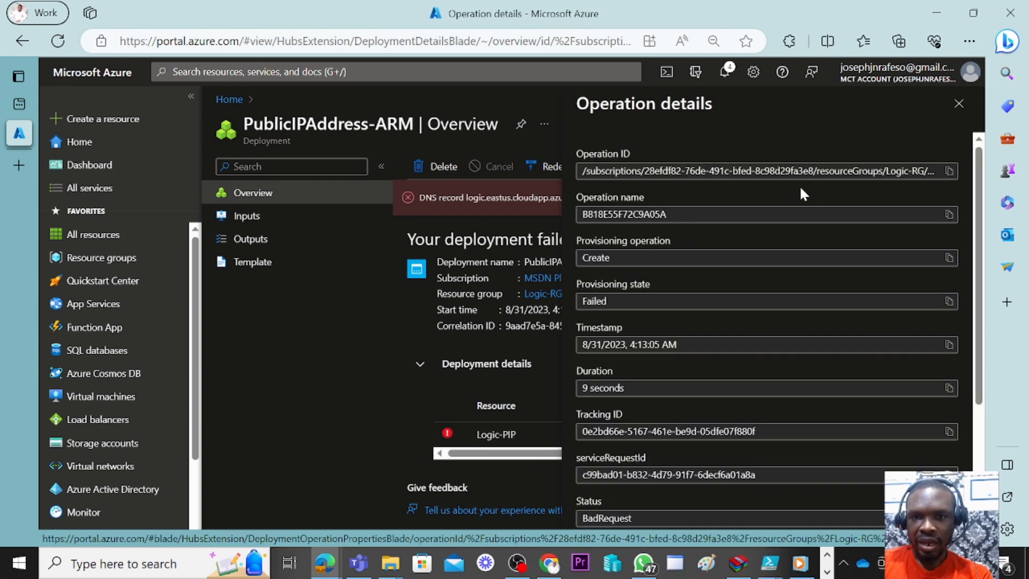
click(958, 103)
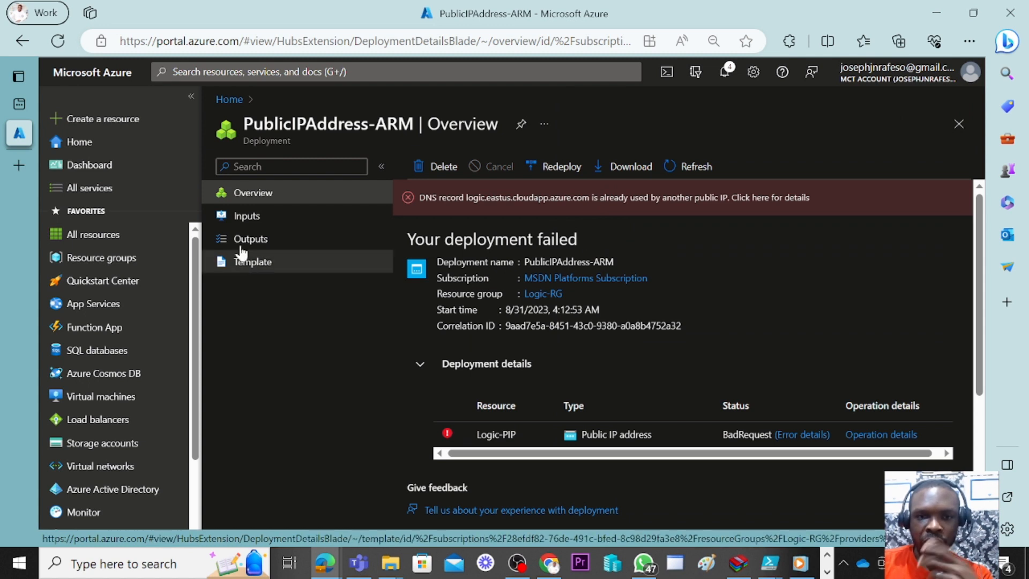
- Search the portal for public and start creating a new Public IP address from the Marketplace results
click(259, 72)
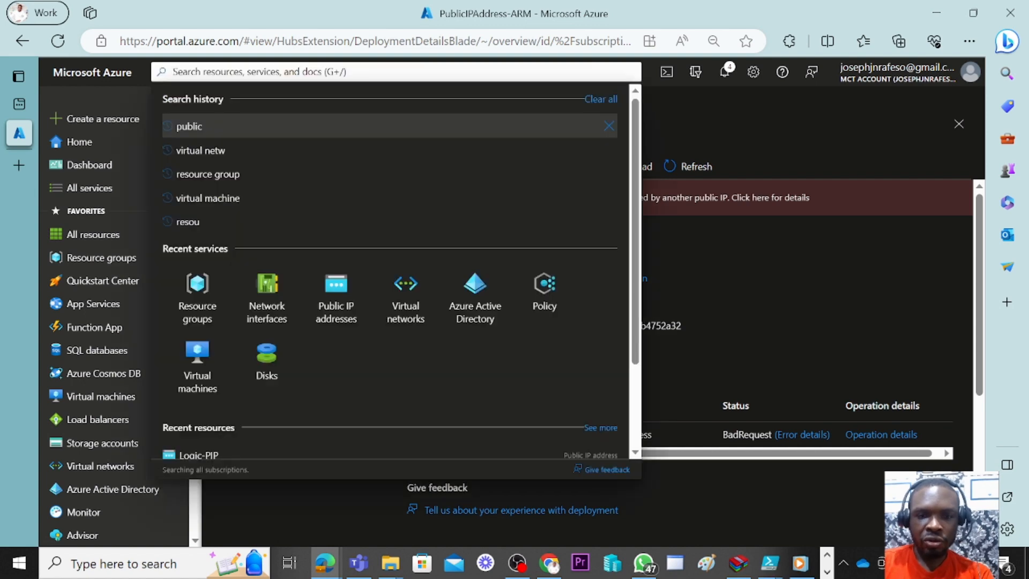
text(p)
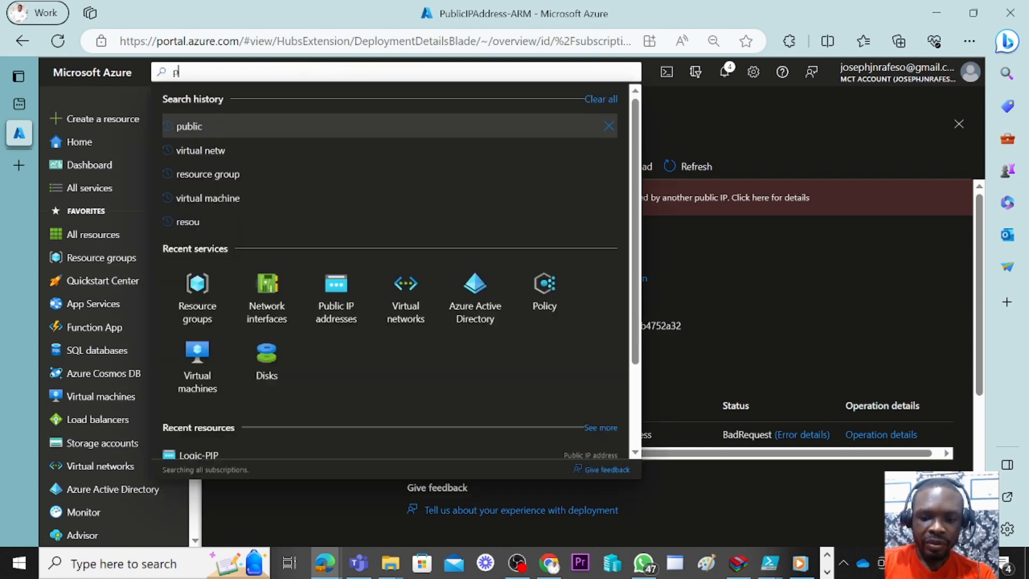
text(ublic)
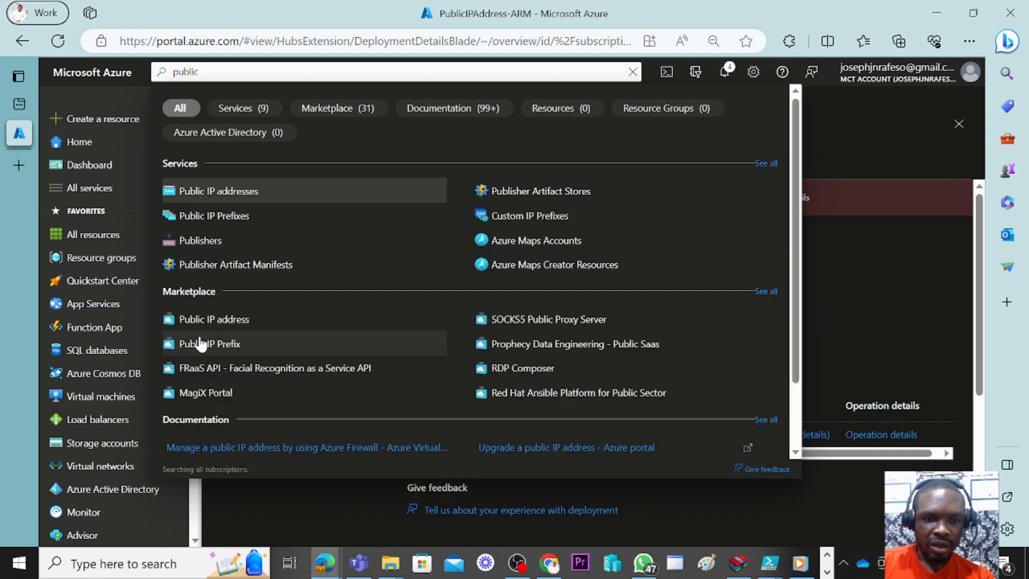
click(186, 322)
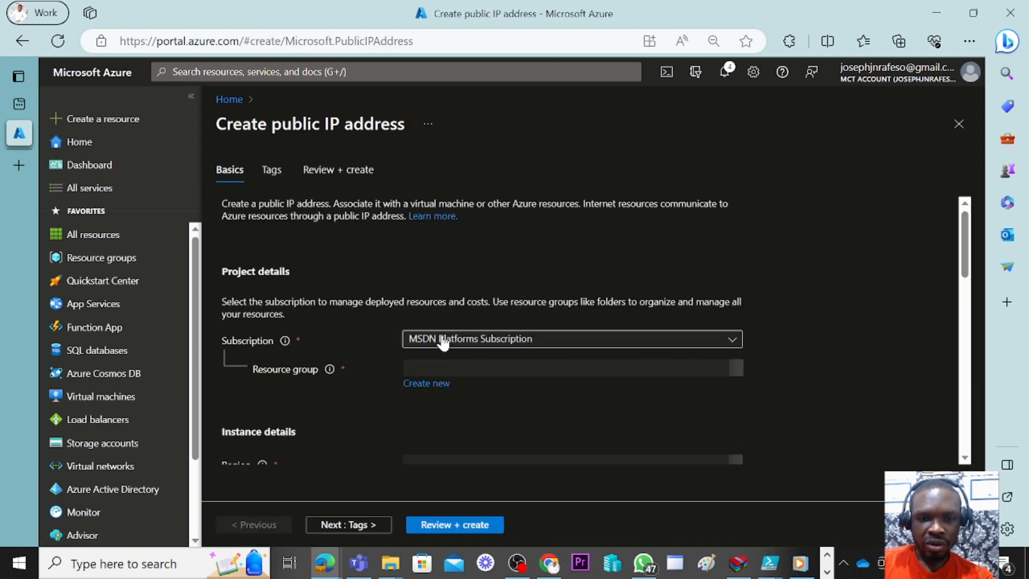
- Assign the new public IP address to the Logic-RG resource group and name it Logic-PIP
click(478, 370)
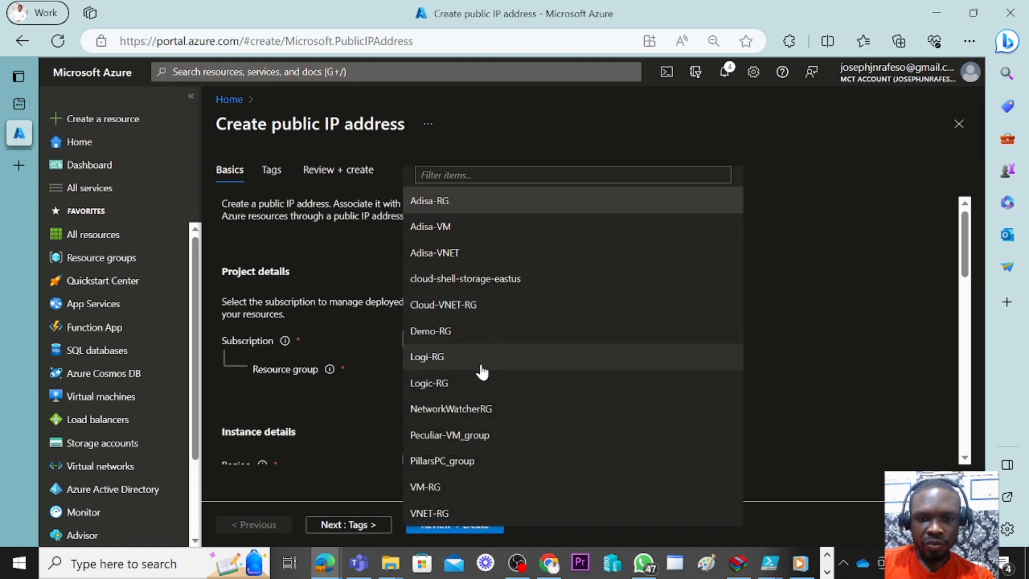
click(458, 384)
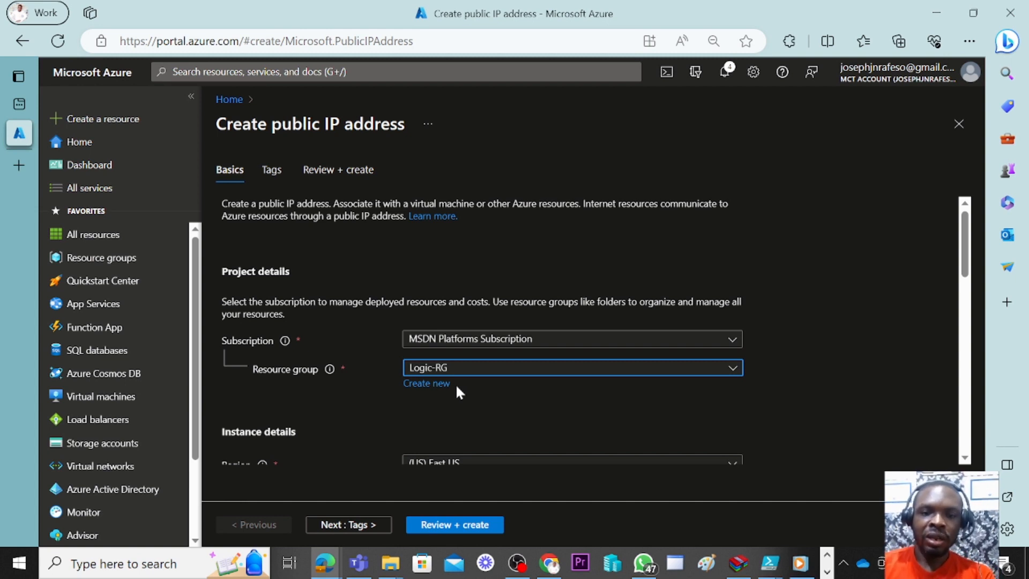
scroll(455, 384, down, 3)
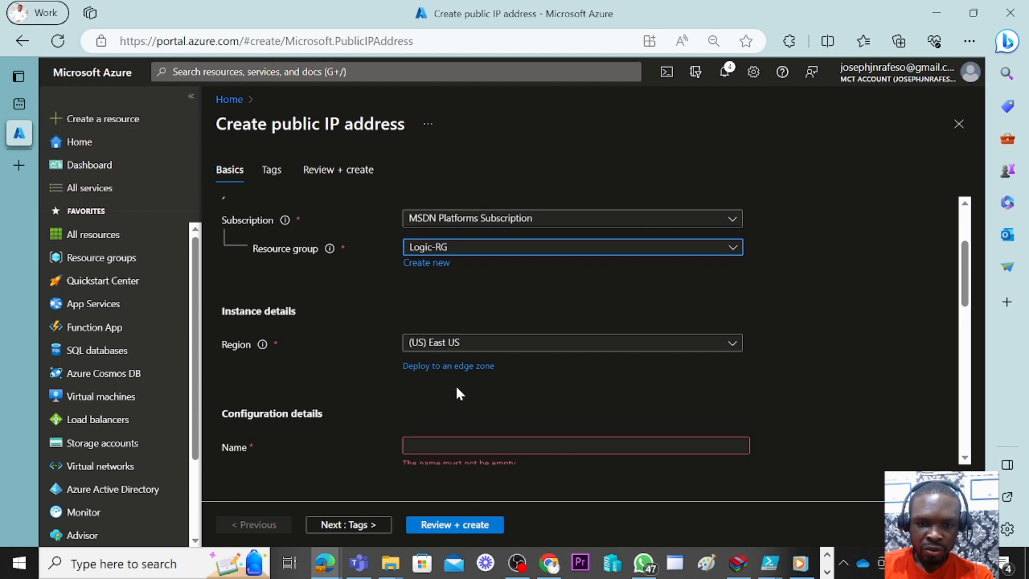
scroll(458, 394, down, 1)
scroll(454, 323, up, 4)
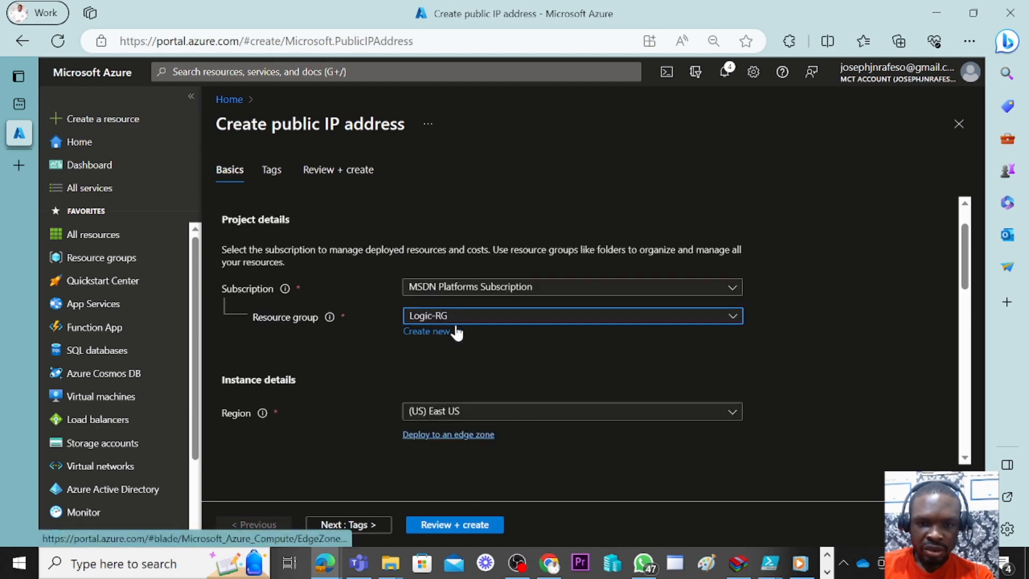
scroll(456, 327, down, 3)
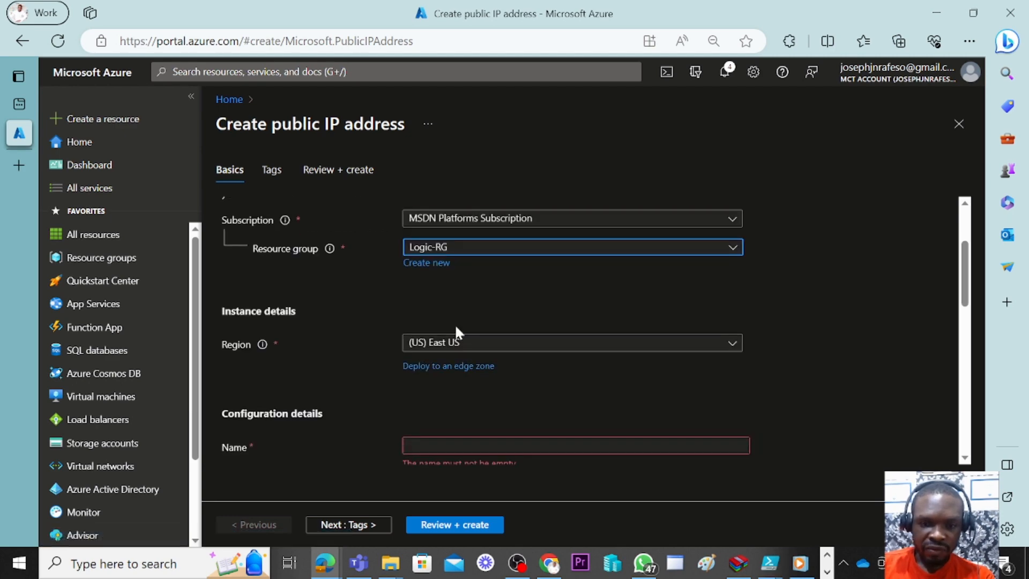
scroll(408, 334, down, 2)
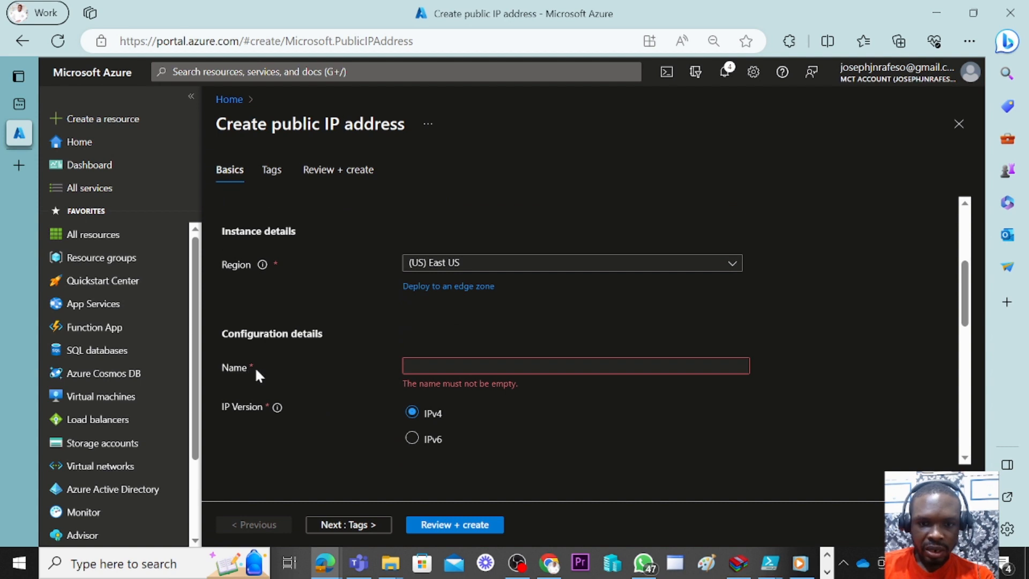
click(464, 365)
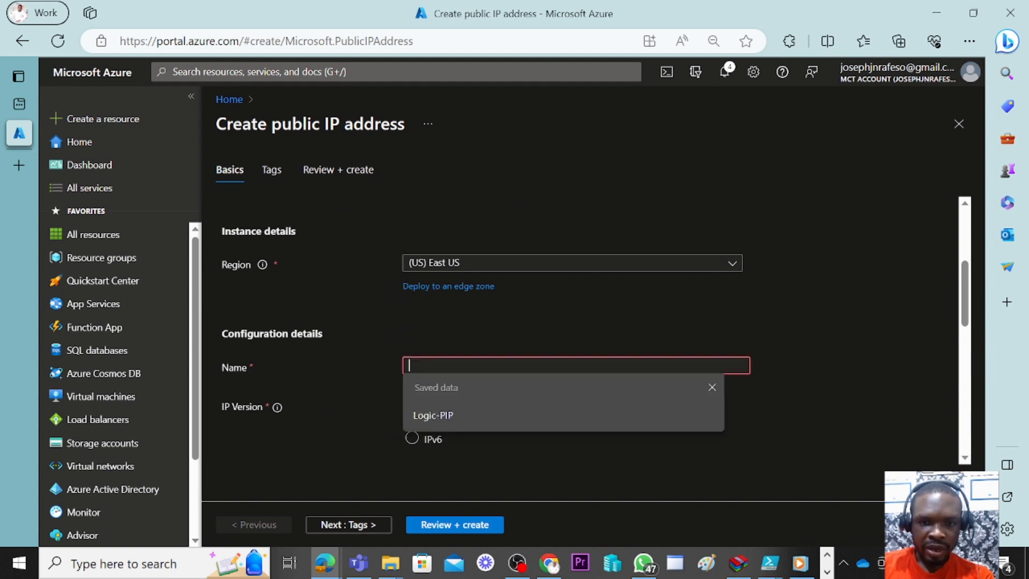
click(433, 416)
- Review the IP version, SKU, availability zone and tier choices for Logic-PIP, keeping the Zone-redundant option
scroll(407, 352, down, 3)
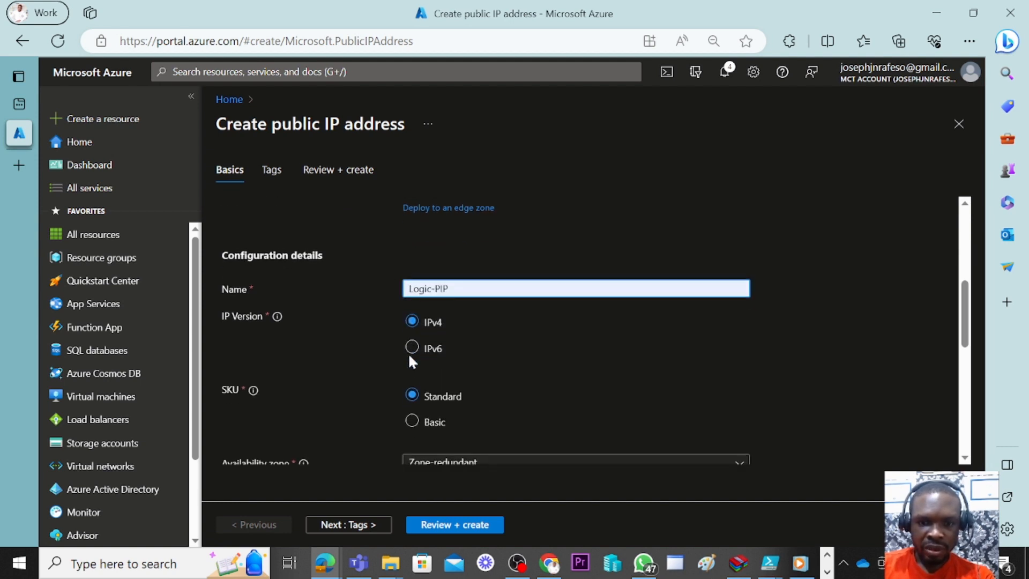
scroll(410, 319, down, 2)
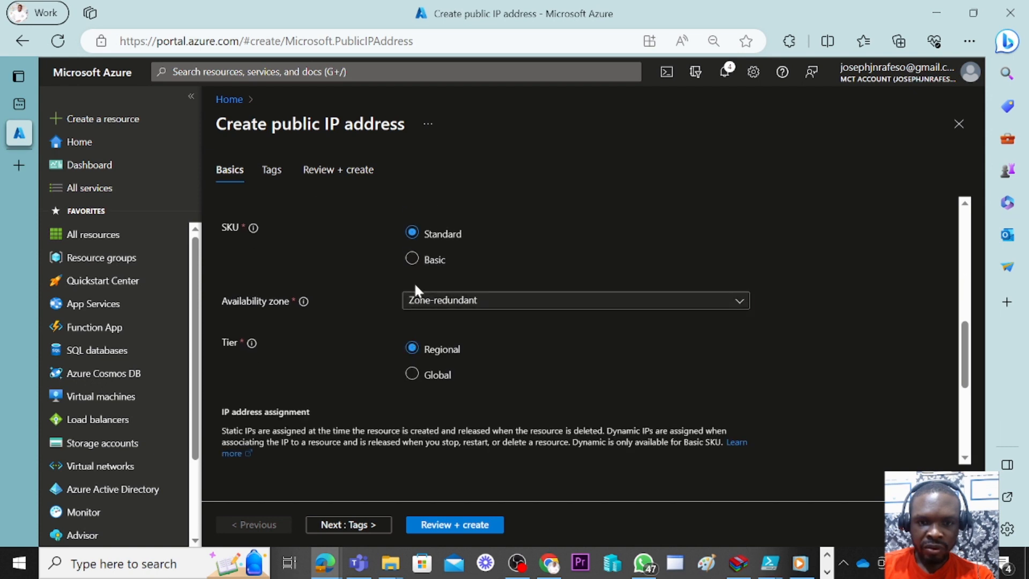
scroll(413, 282, down, 1)
scroll(417, 301, down, 1)
scroll(421, 294, up, 1)
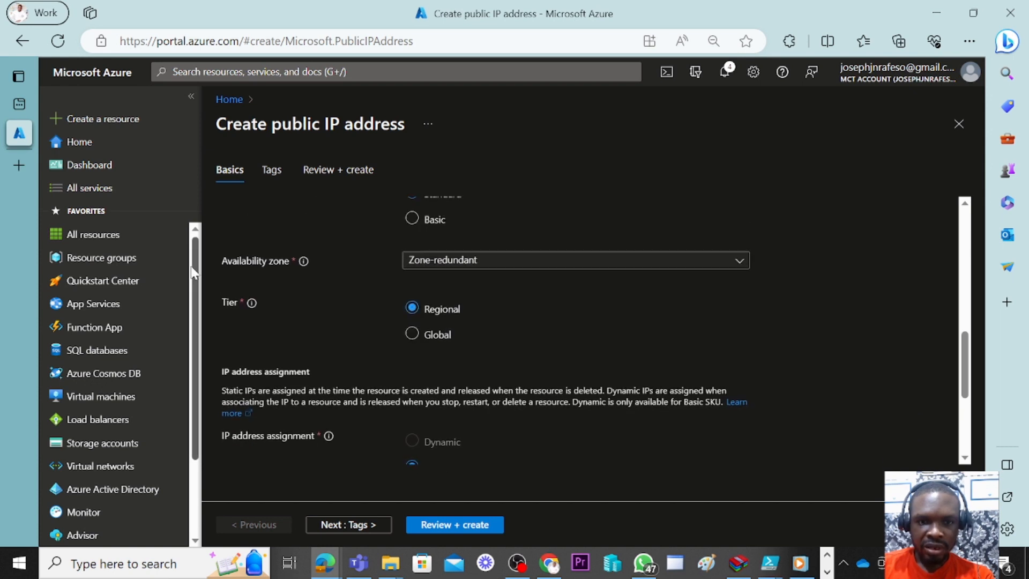
click(518, 266)
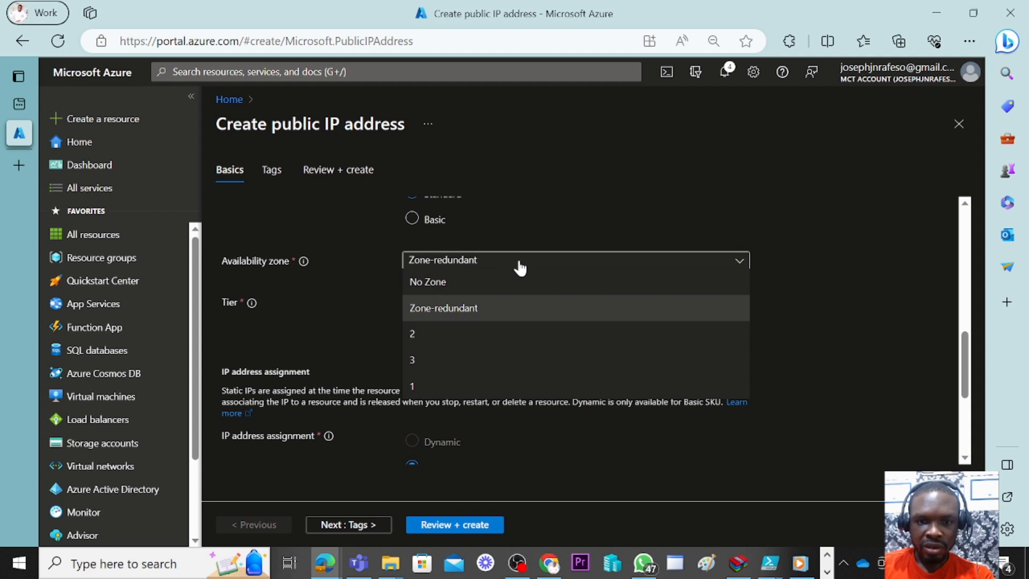
click(487, 263)
scroll(386, 305, down, 1)
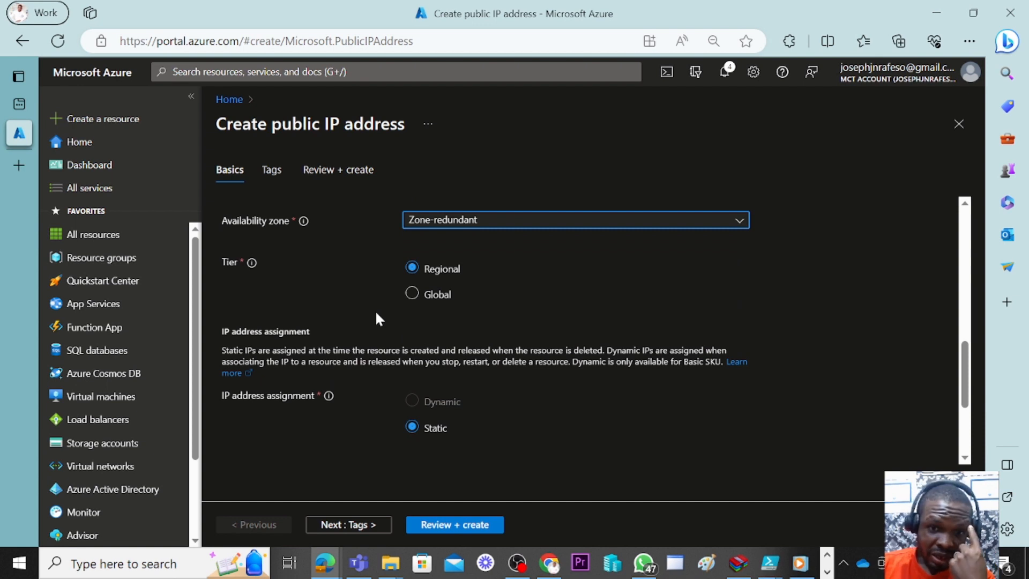
- Set the routing preference to Microsoft network and enter a DNS name label made of logic plus the account owner's surname
scroll(376, 314, down, 3)
click(415, 418)
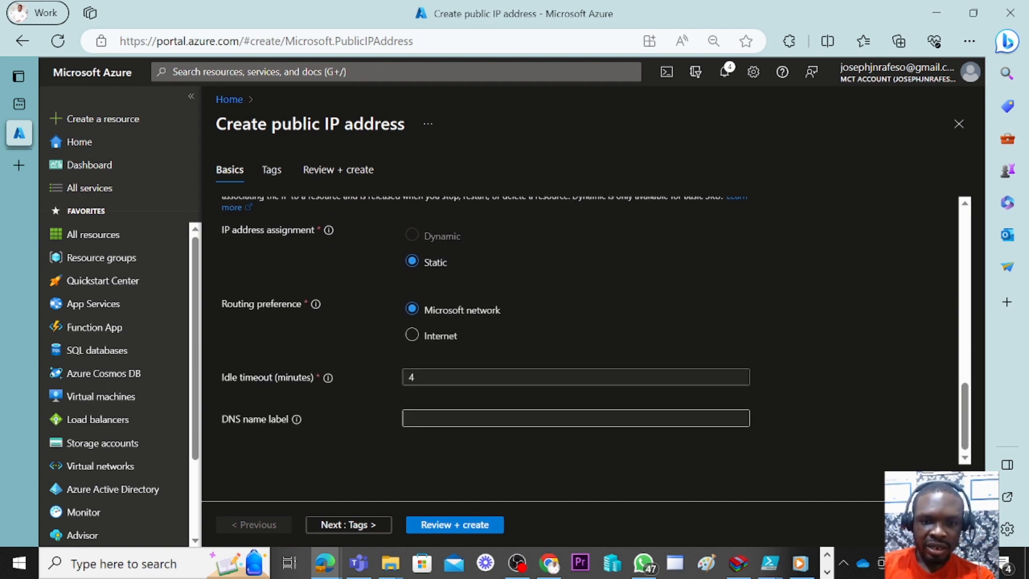
text(logicafeso)
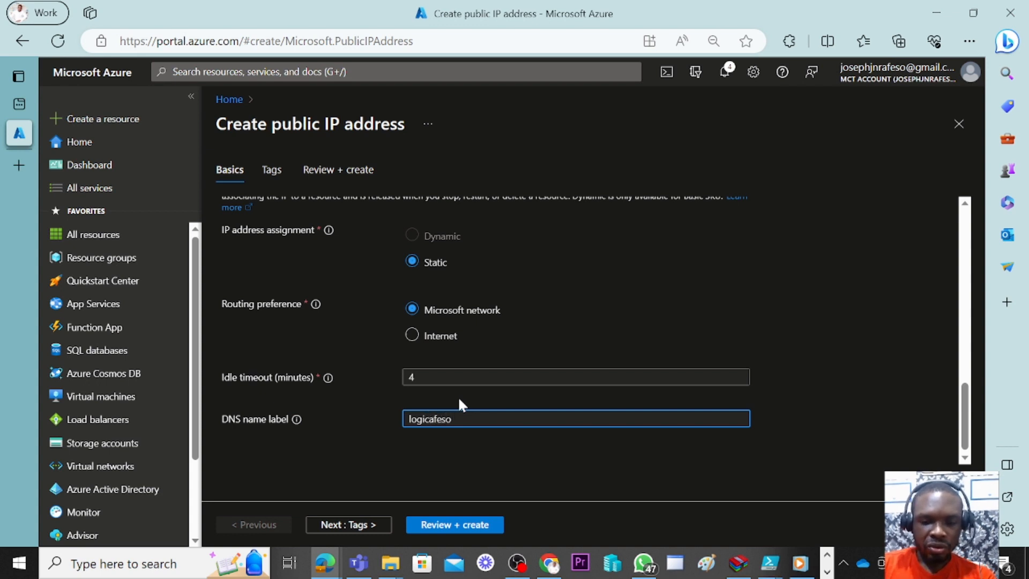
- Validate and deploy the Logic-PIP public IP address, and open the deployed resource
click(453, 524)
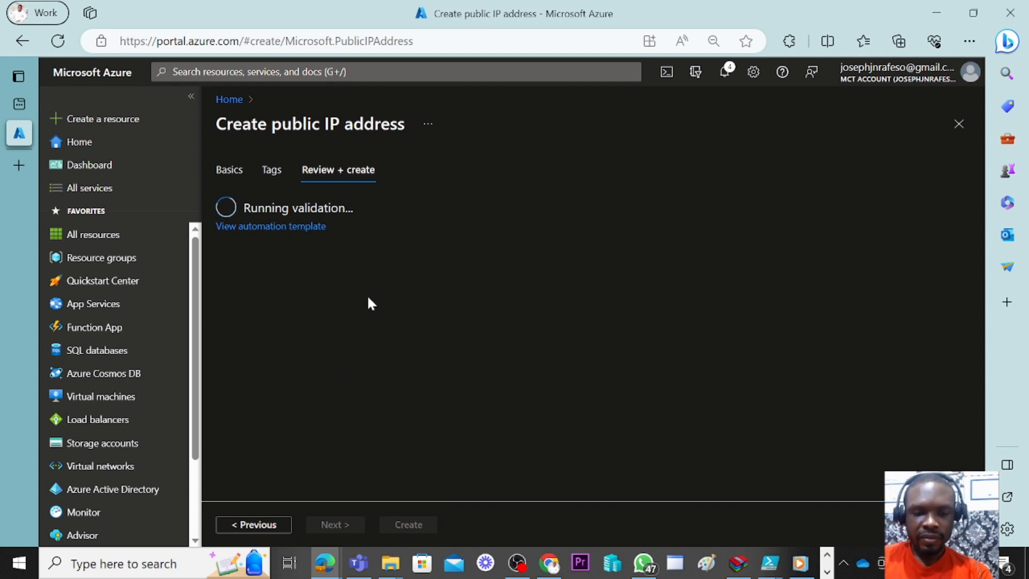
scroll(450, 249, down, 1)
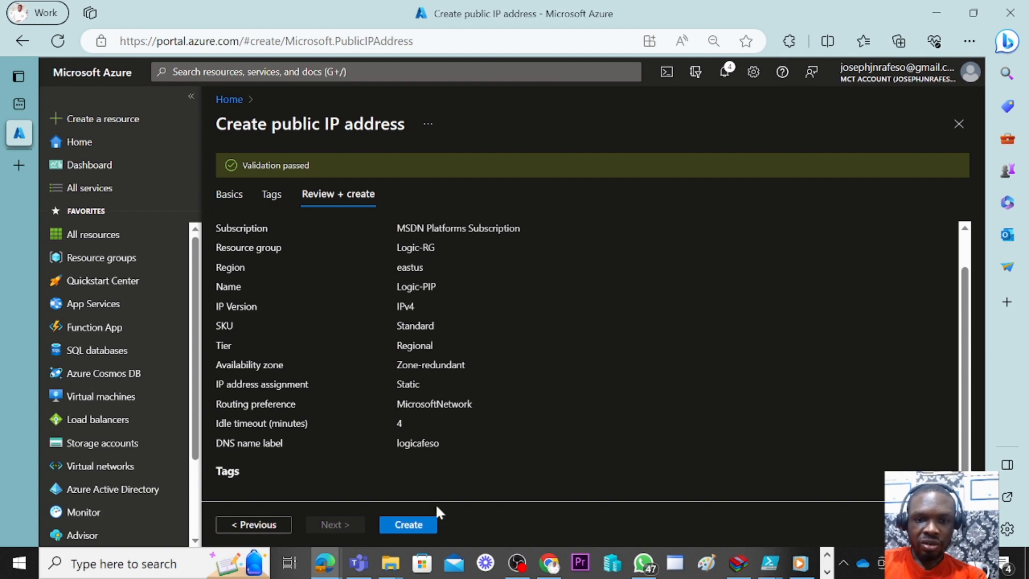
click(408, 525)
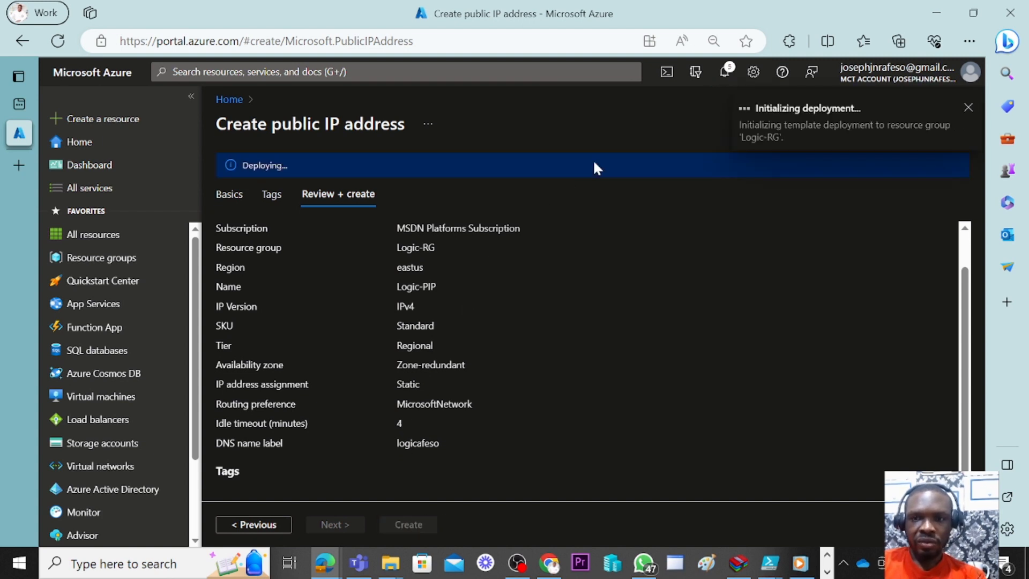
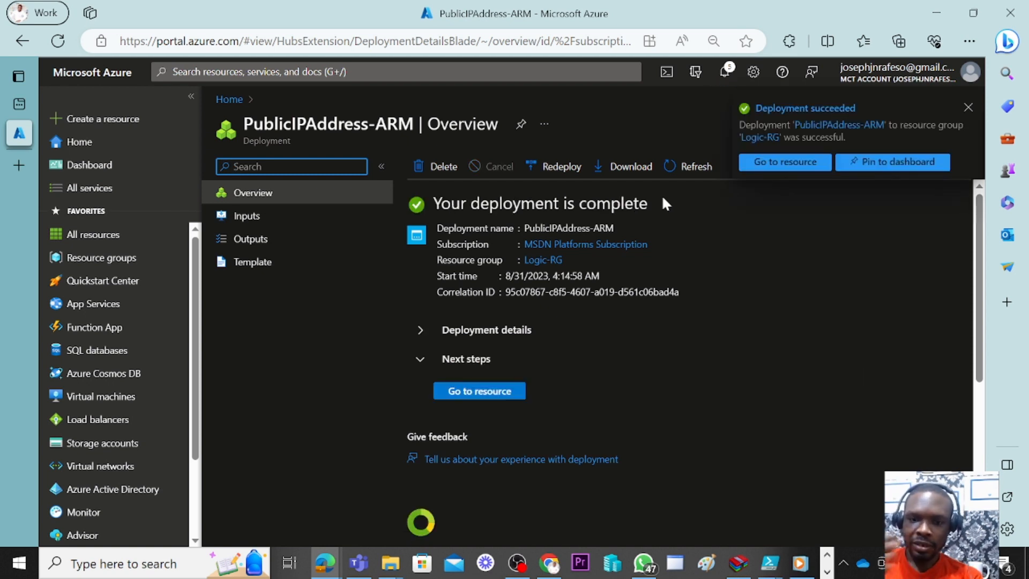
click(784, 169)
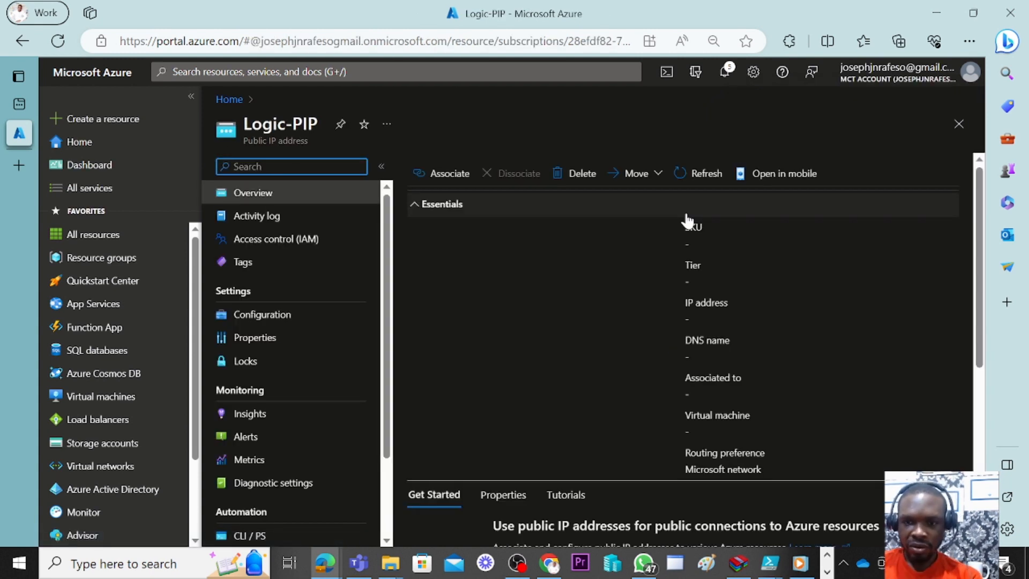
- Review the Logic-PIP overview details and copy its DNS name and IP address
scroll(687, 221, down, 1)
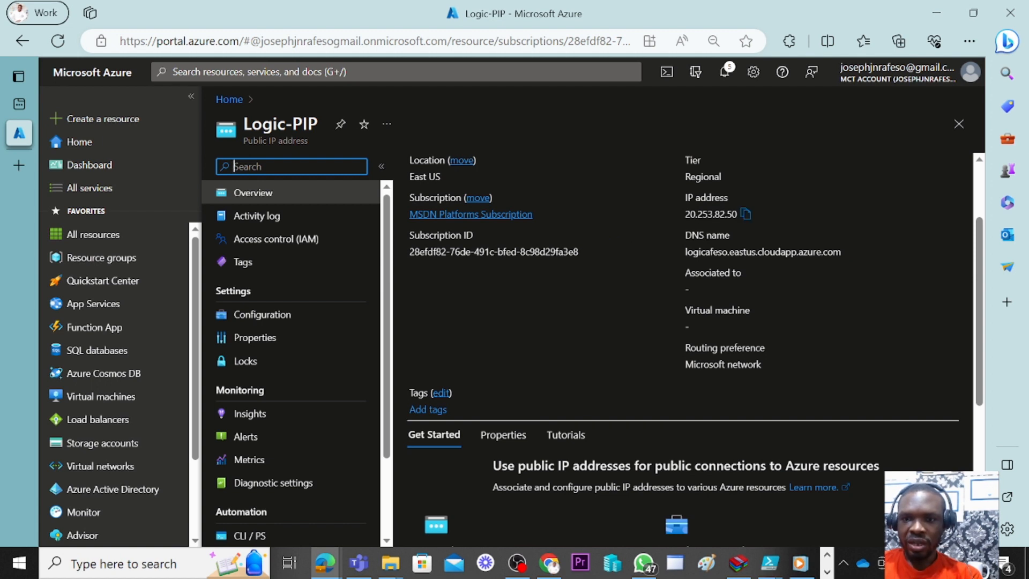
scroll(657, 212, up, 2)
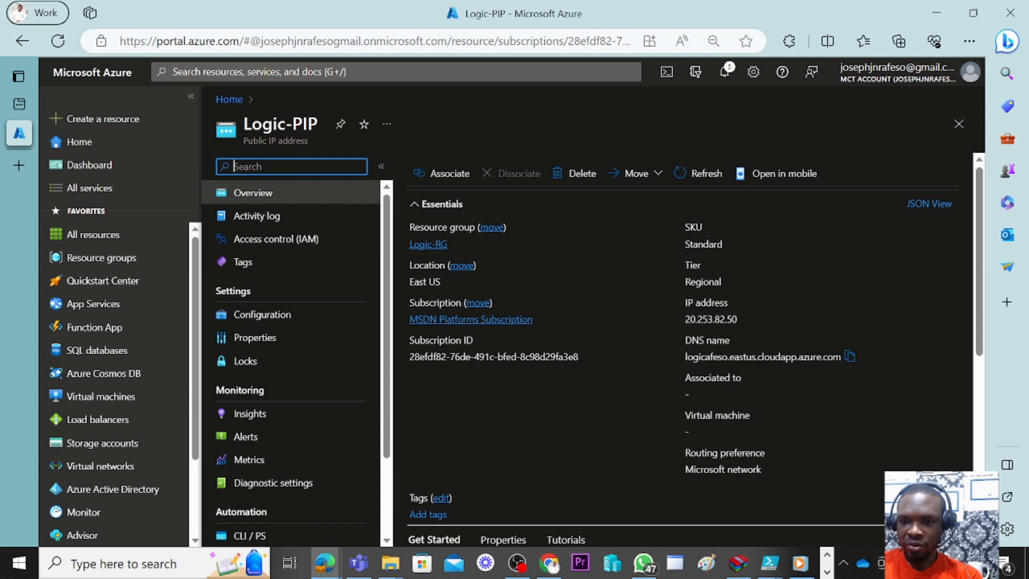
click(848, 357)
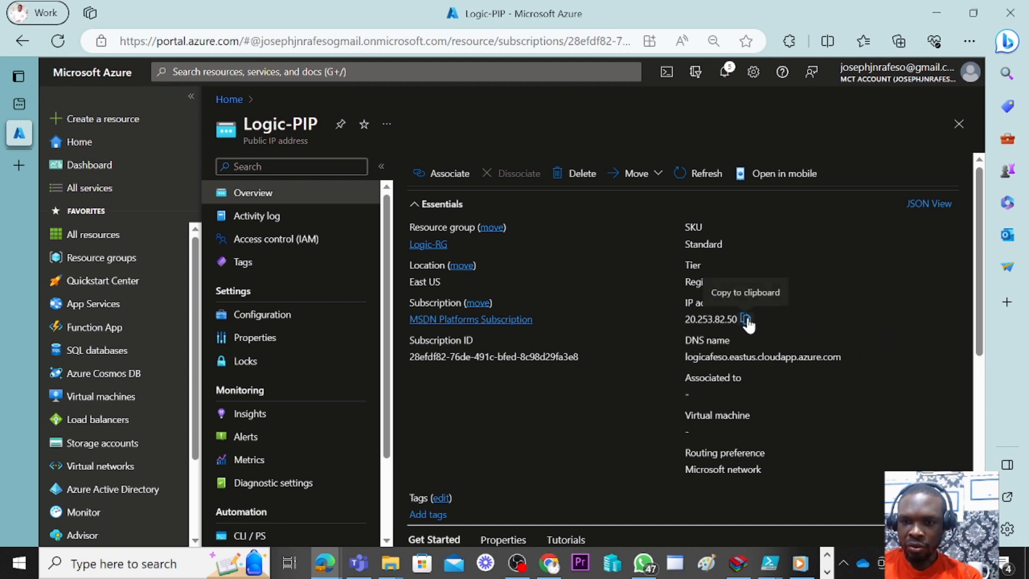
- Switch to the Notepad checklist and paste the public IP address 20.253.82.50 and the DNS name on separate lines below the list
click(826, 571)
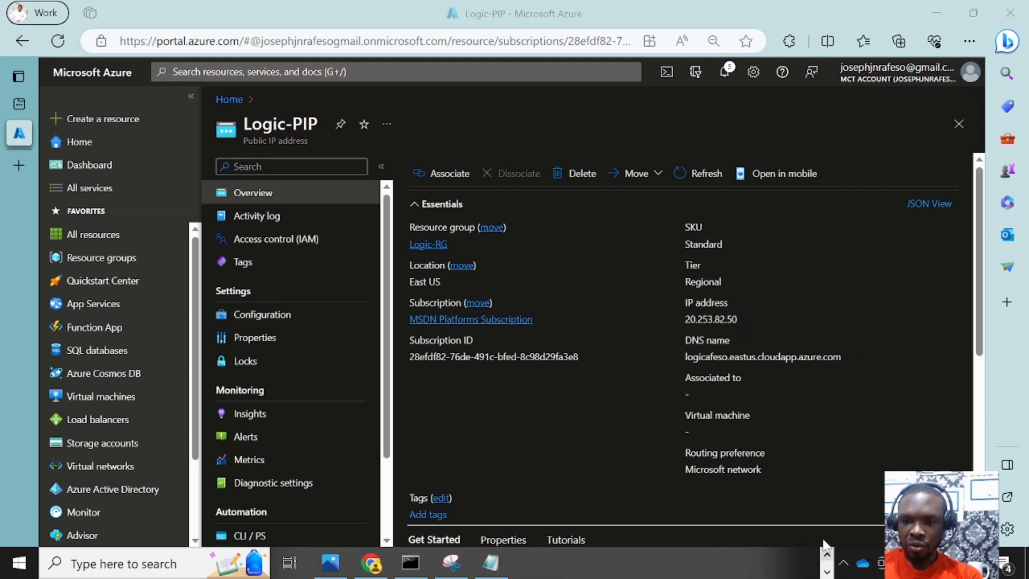
click(491, 564)
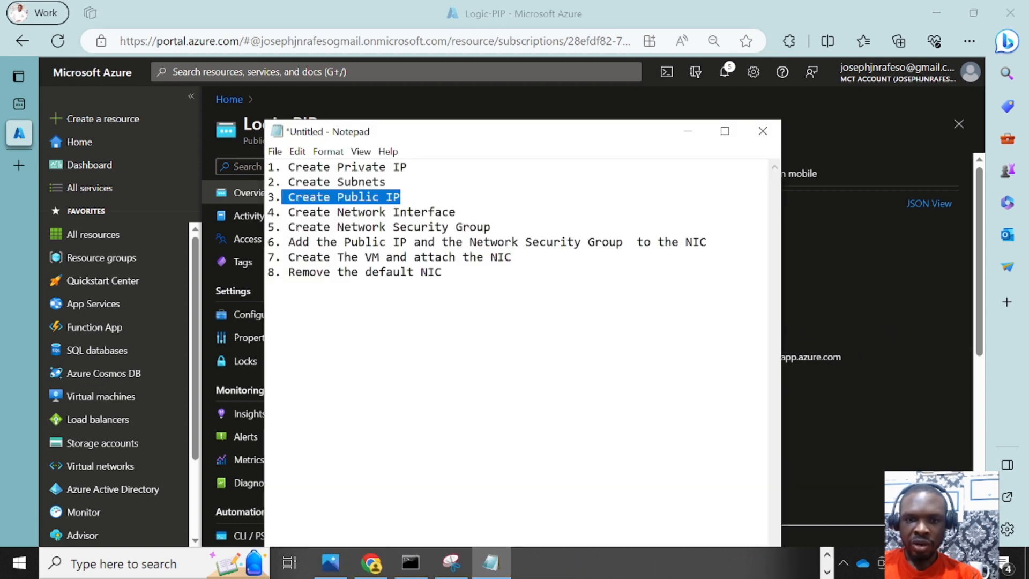
click(442, 273)
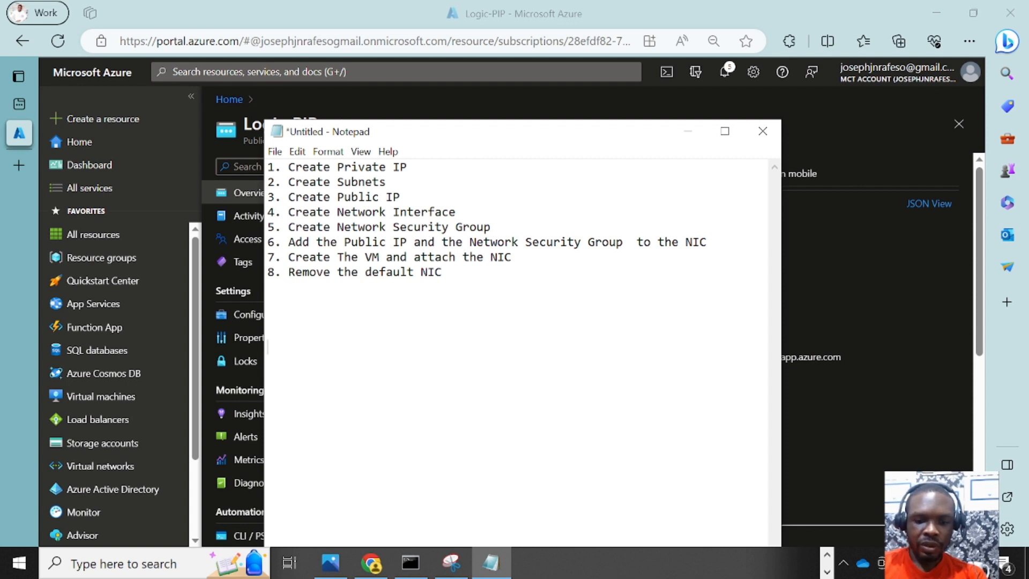
key(super+v)
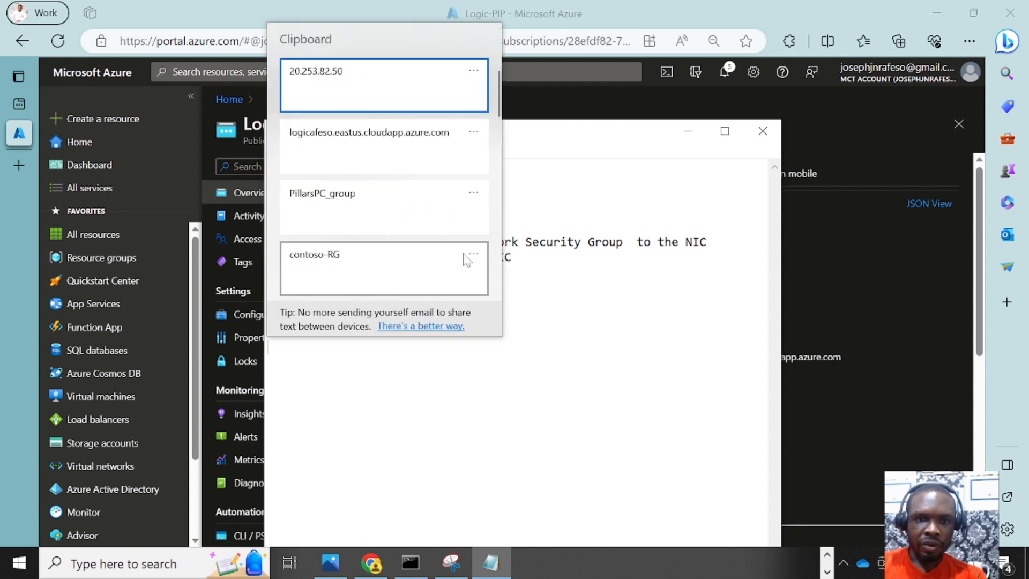
click(382, 79)
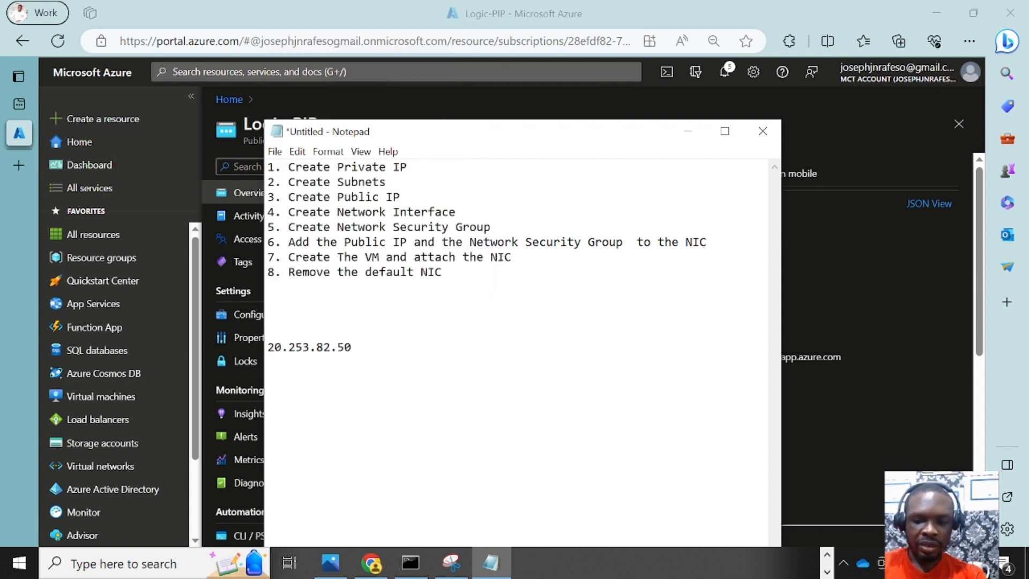
key(Return)
key(super+v)
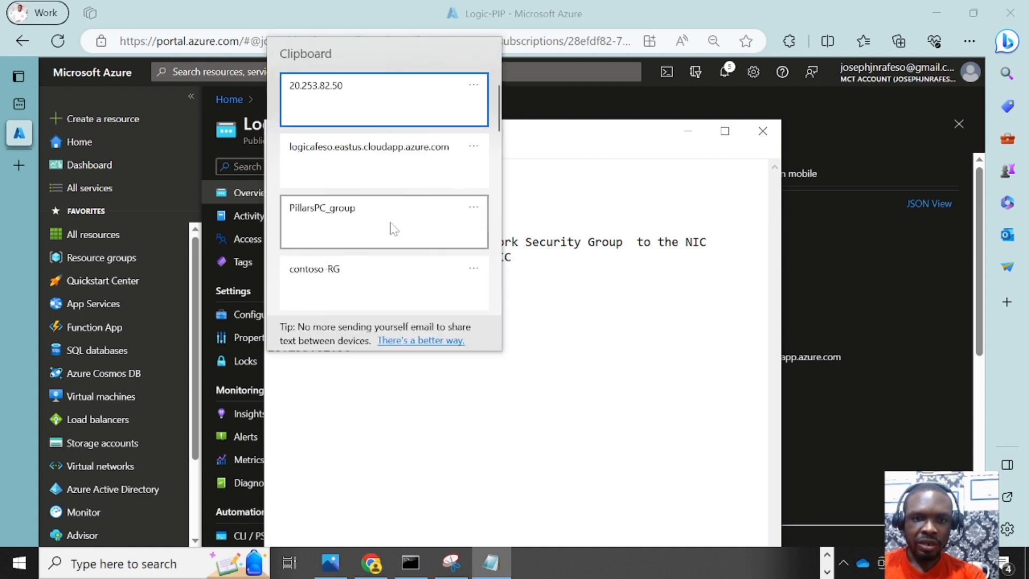
click(379, 156)
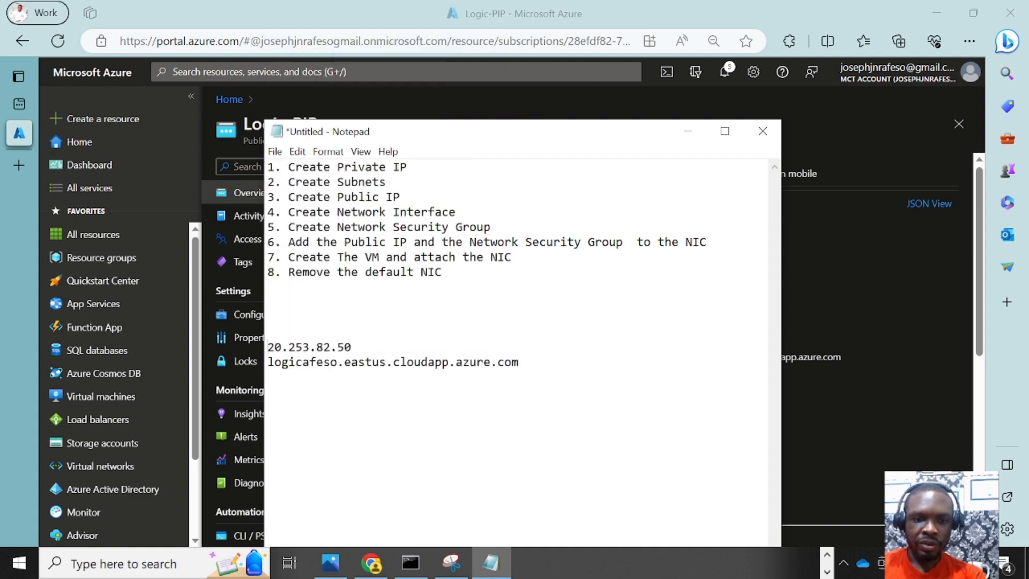
- Label the pasted IP address line "Public:" and the pasted domain name line "DNS:"
text(Public)
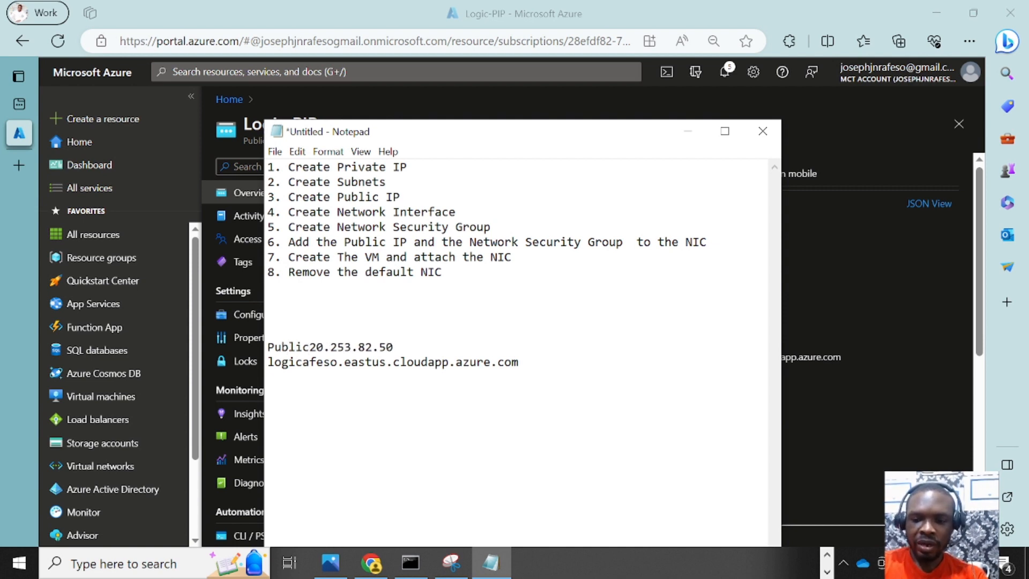
text(: )
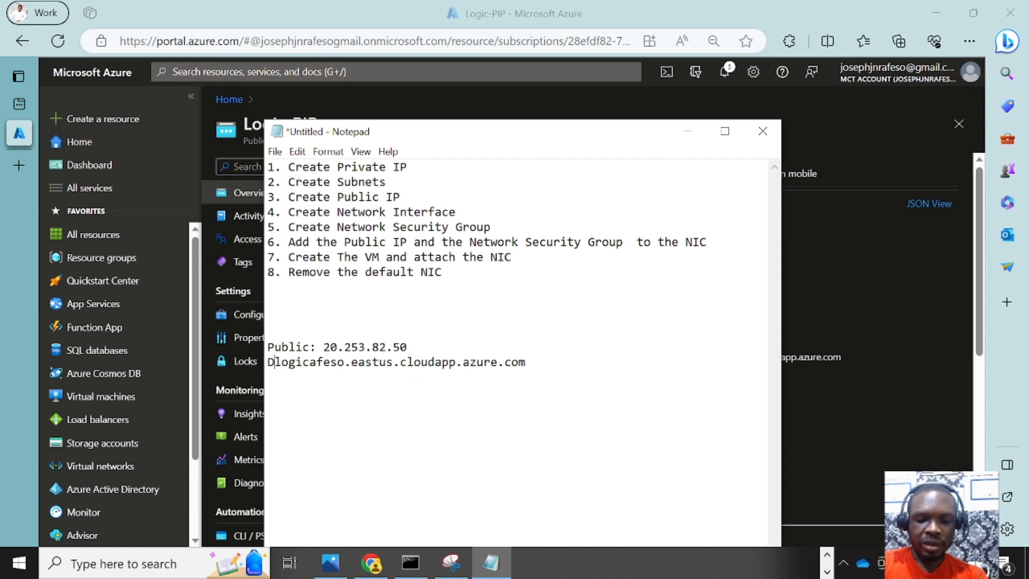
text(DNS)
key(BackSpace)
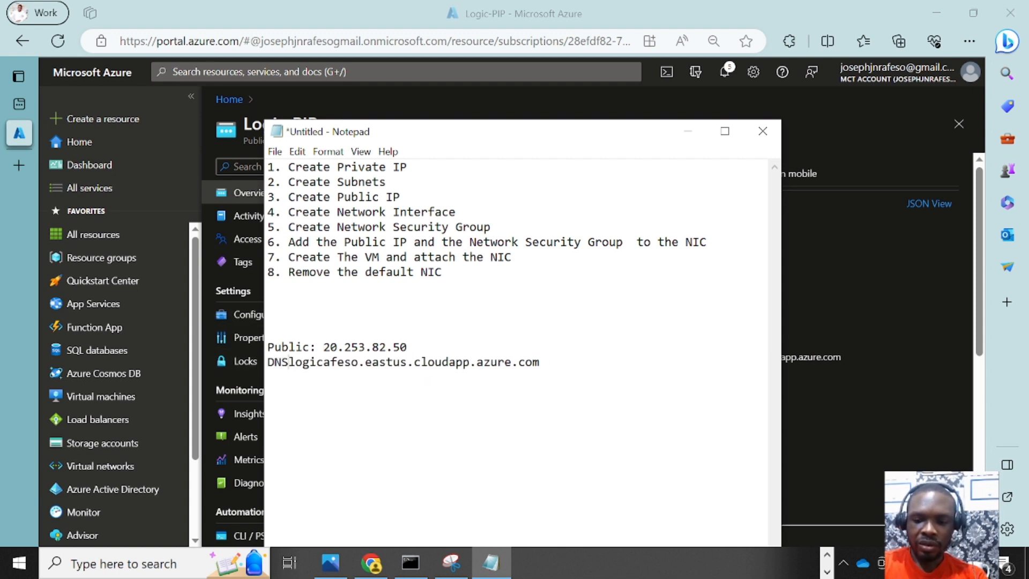
text(:)
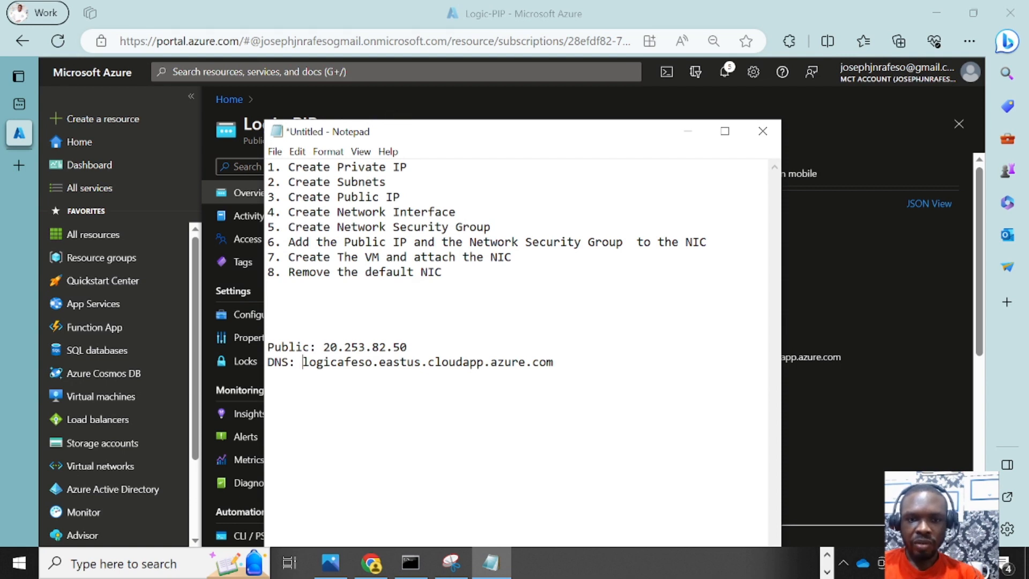
- Highlight "Create Network Interface" in the checklist, and open the network interface creation form in the Azure portal by searching for "network inter"
drag(455, 211, 288, 212)
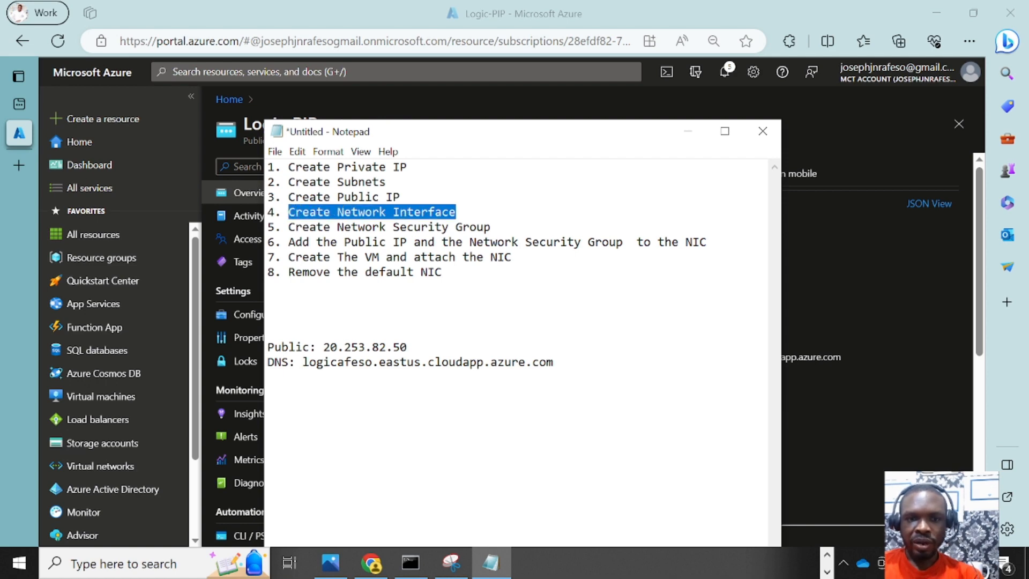
click(343, 72)
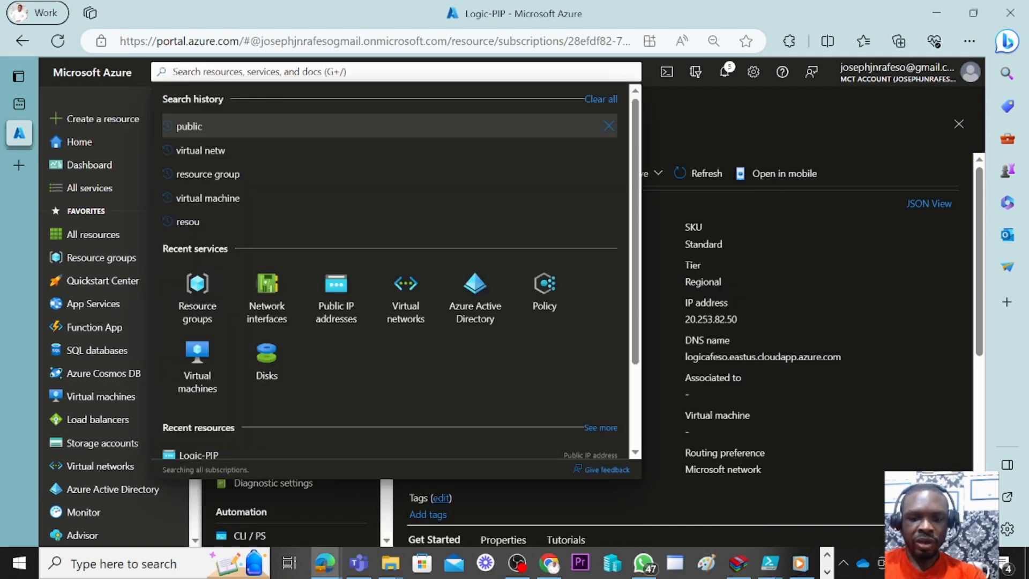
text(network)
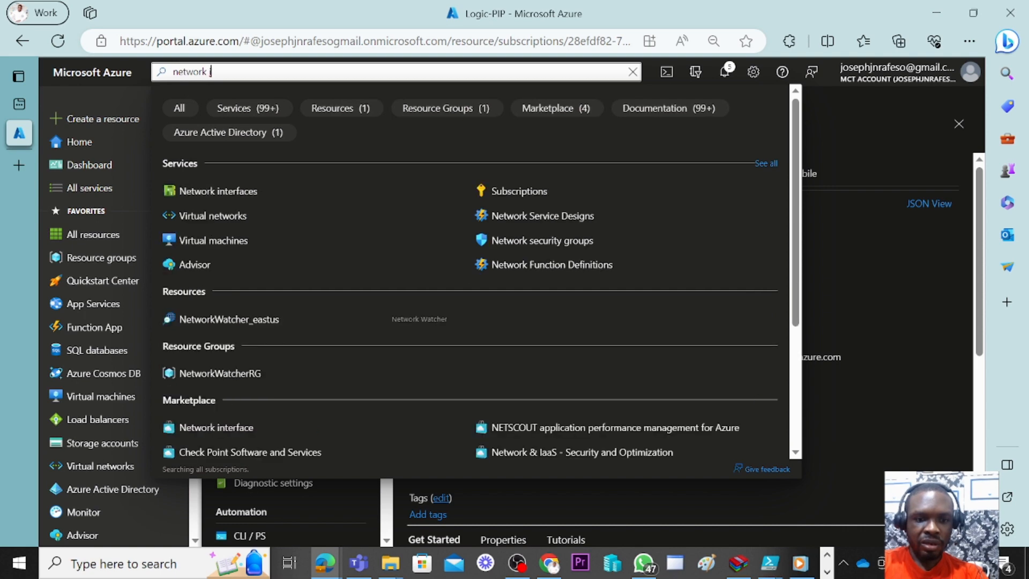
text( inter)
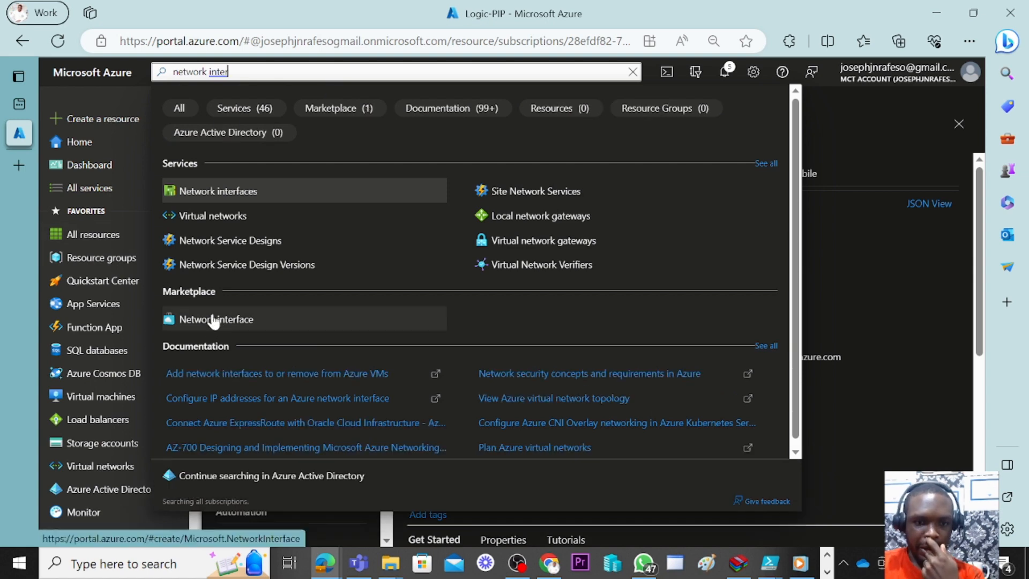
key(Escape)
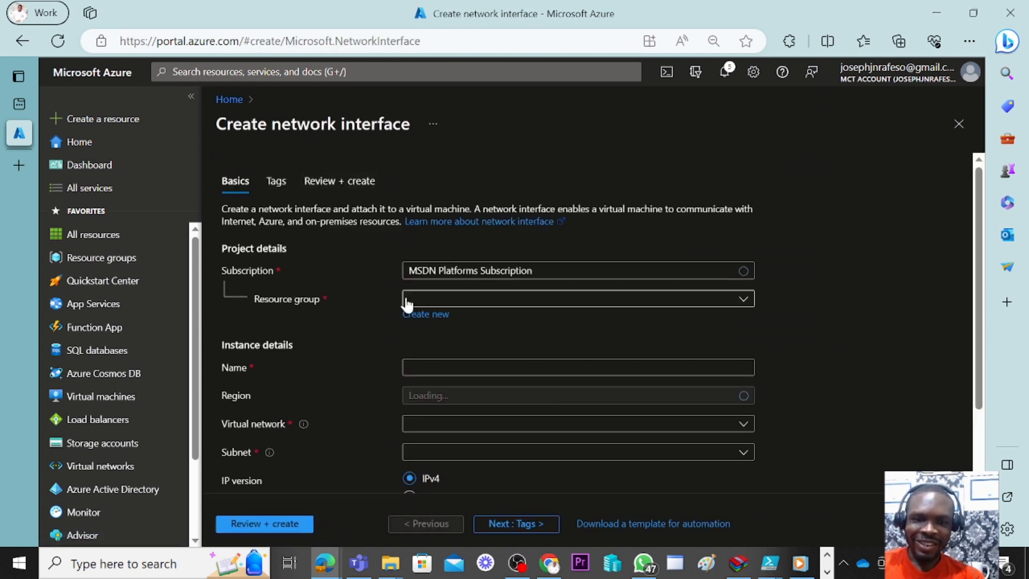
- Assign the new network interface to the Logic-RG resource group and name it Logic-NIC
click(671, 303)
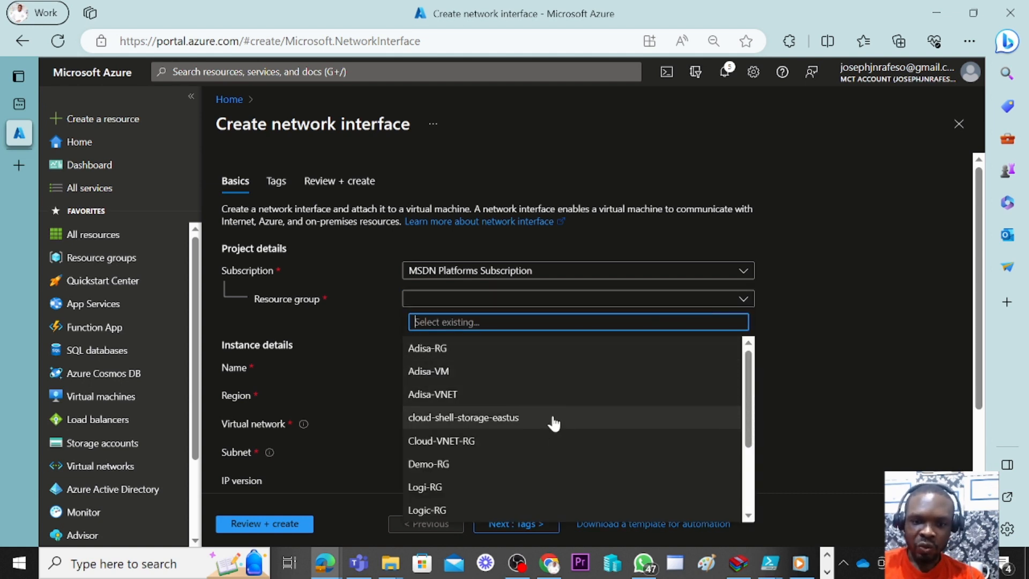
click(450, 509)
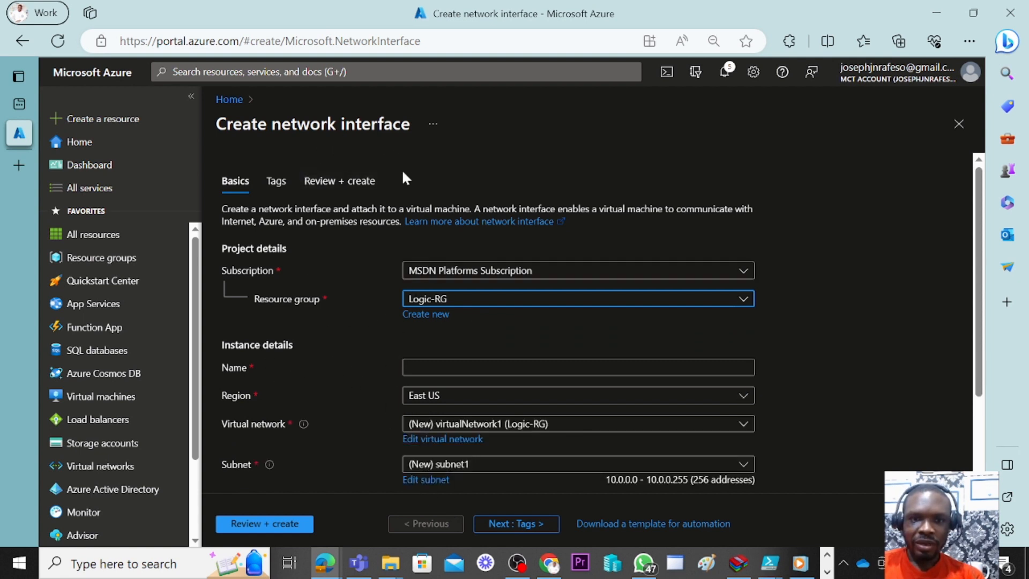
click(452, 367)
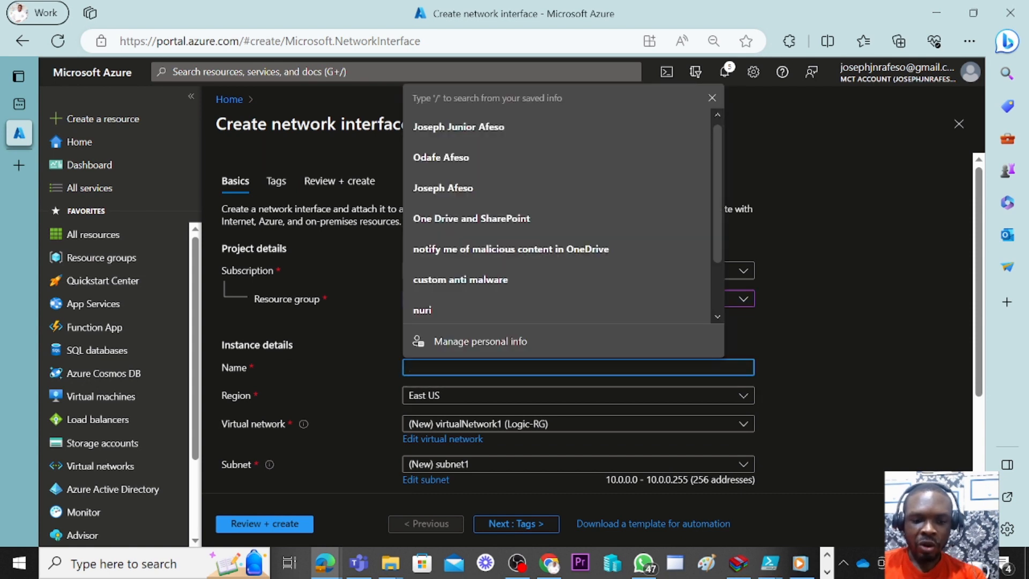
text(LO)
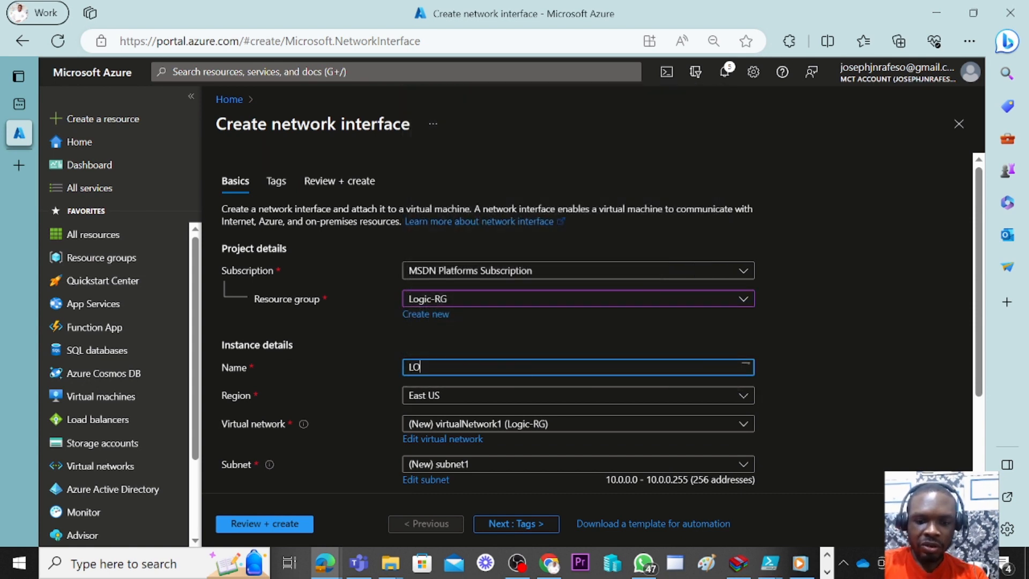
key(BackSpace)
text(o)
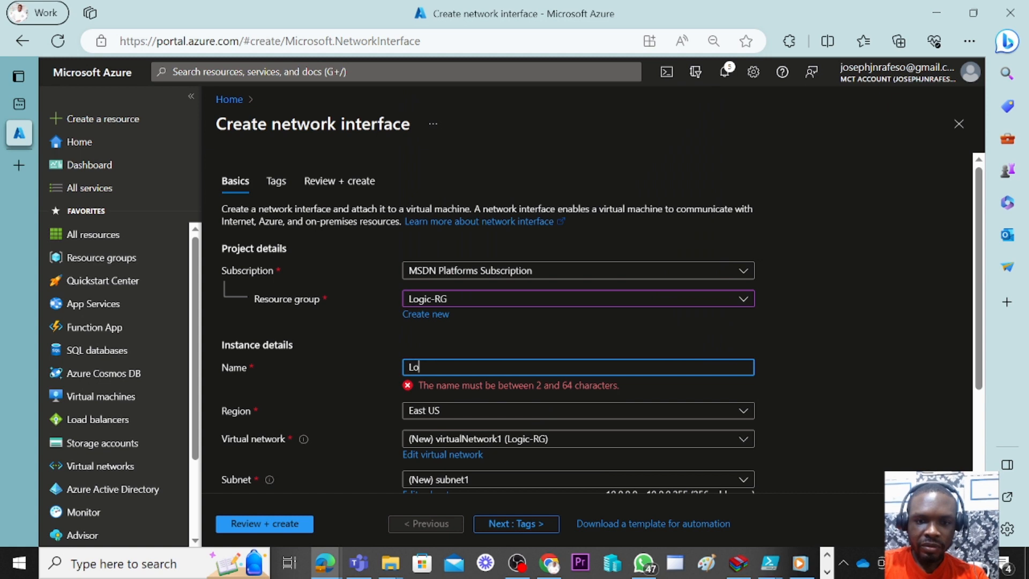
text(gic)
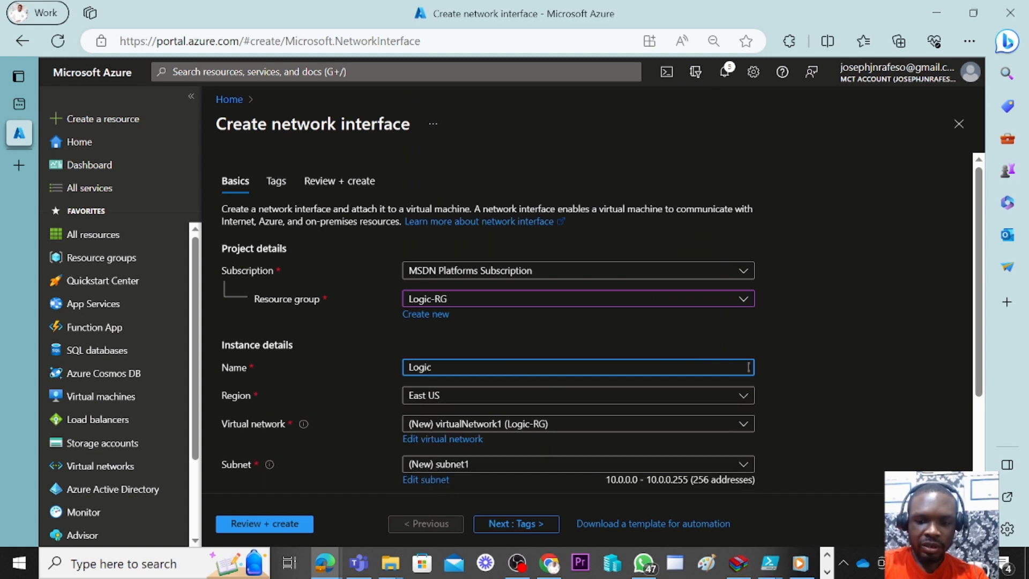
text(-NIC)
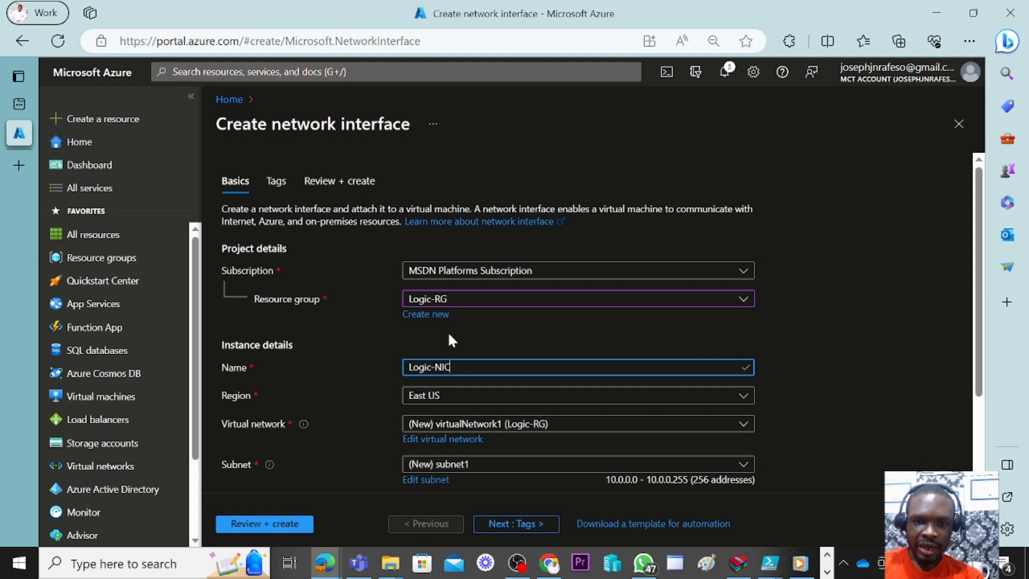
- Open the available virtual network choices for the Logic-NIC network interface
scroll(465, 327, down, 2)
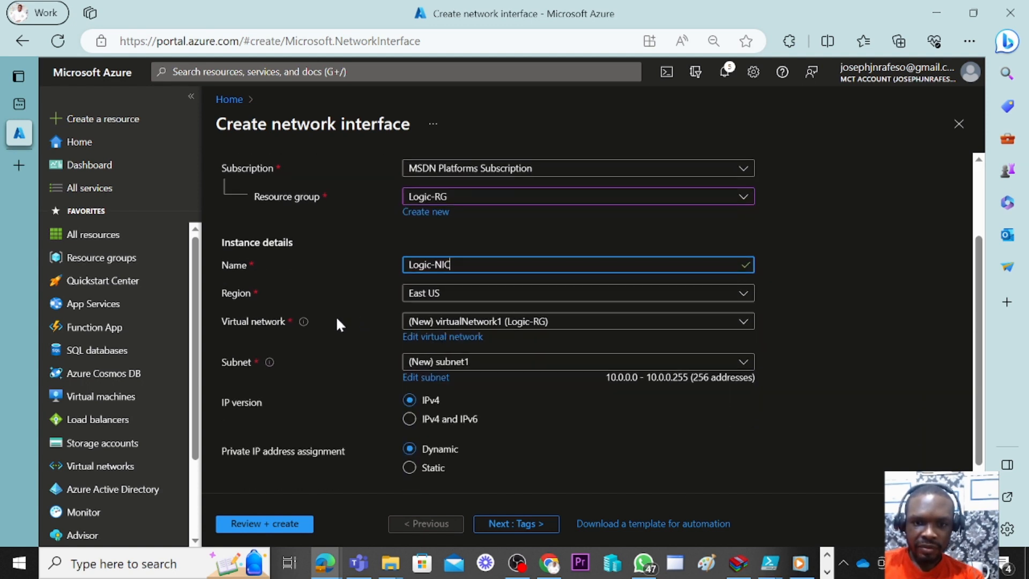
mouse_move(302, 330)
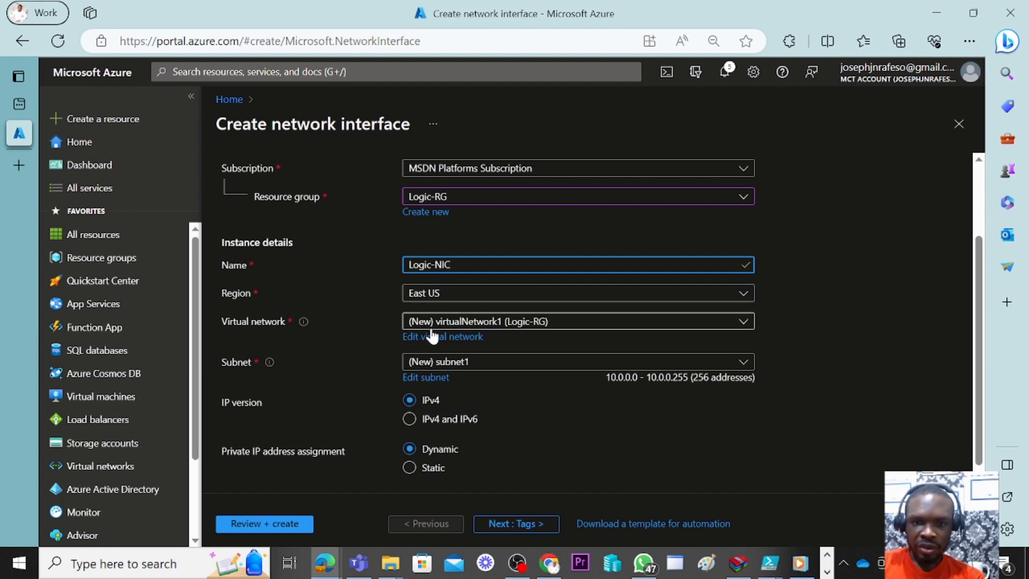
click(568, 321)
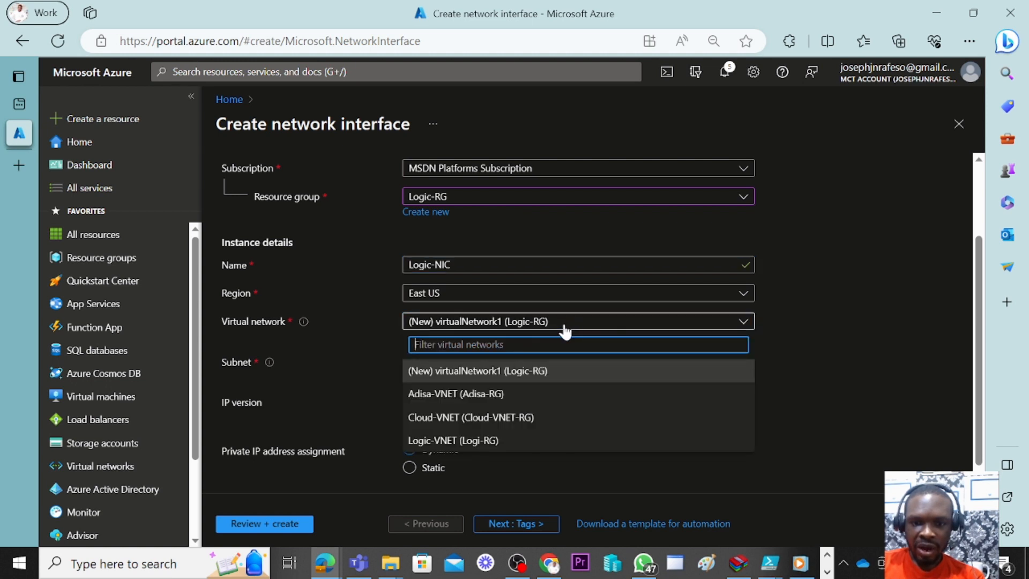
click(535, 370)
click(530, 321)
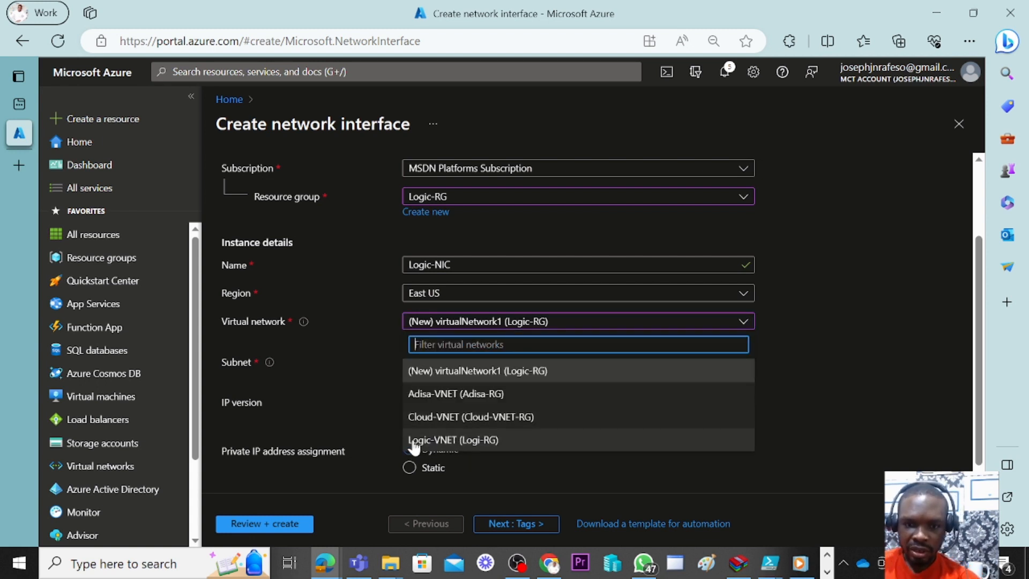
- Assign the network interface to virtual network Logic-VNET (Logi-RG) and subnet Logic-IT-SUBNET (192.168.70.0/26)
click(492, 441)
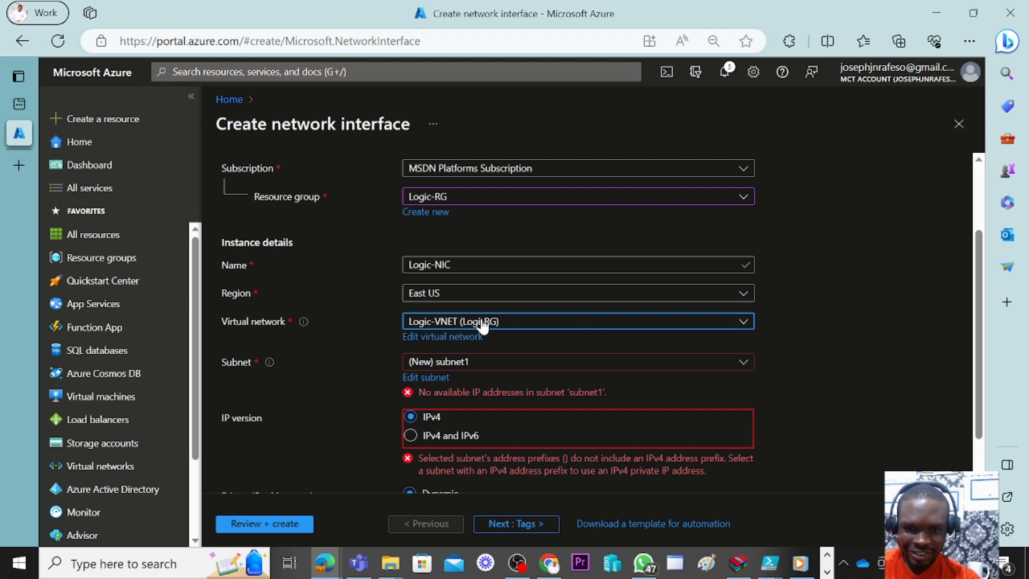
click(520, 363)
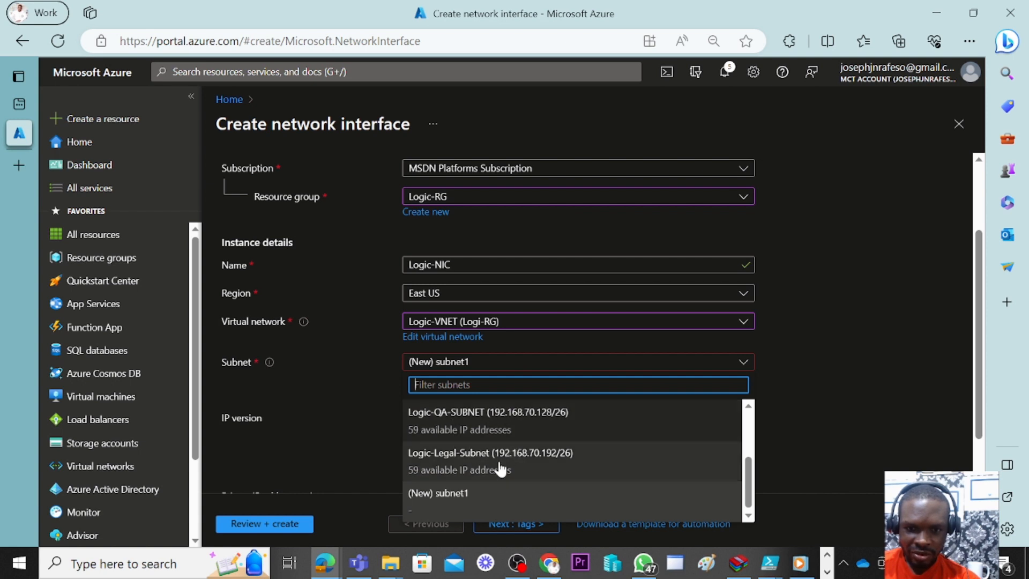
scroll(465, 460, up, 1)
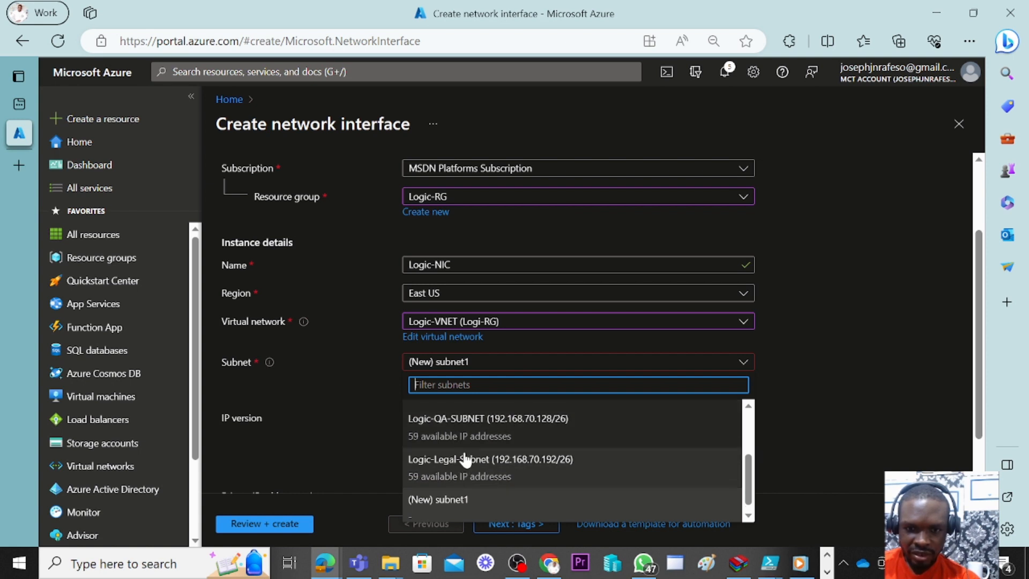
scroll(465, 460, up, 3)
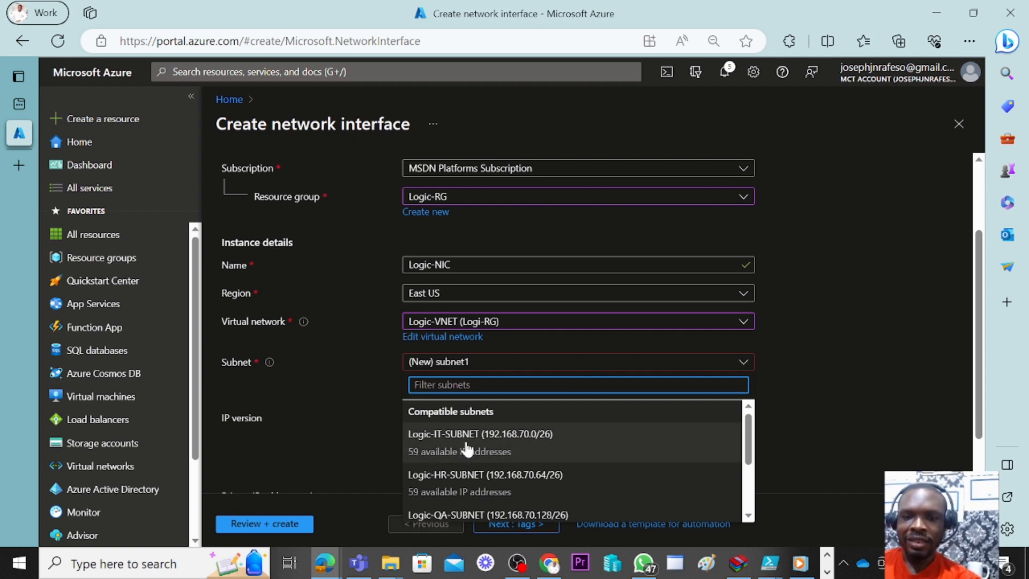
click(813, 319)
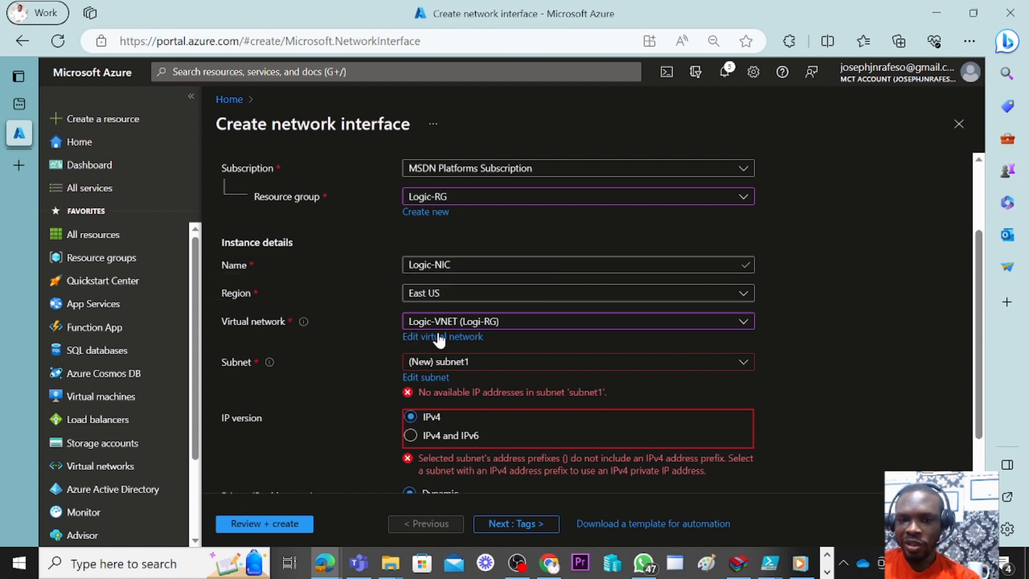
click(518, 324)
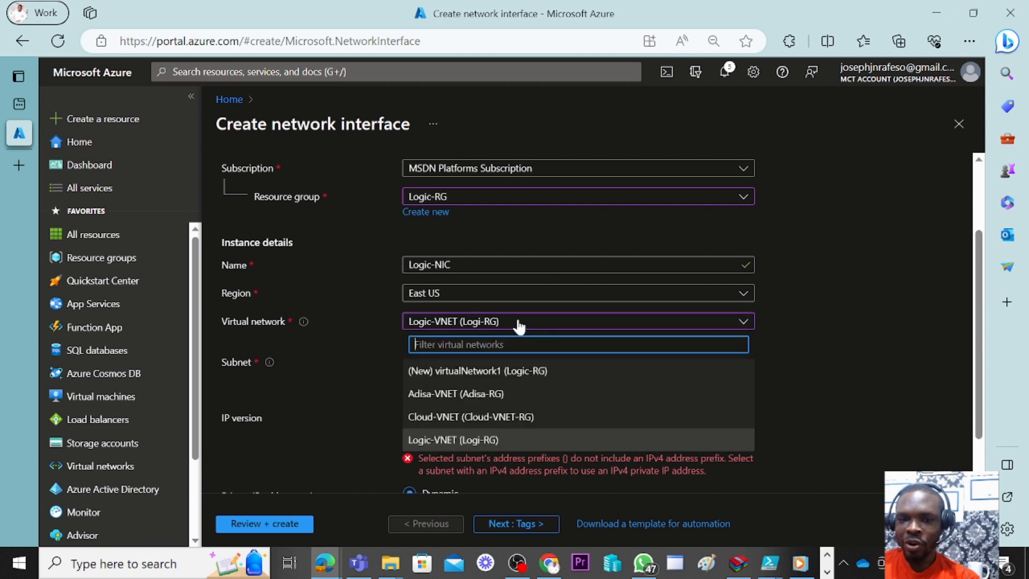
click(518, 324)
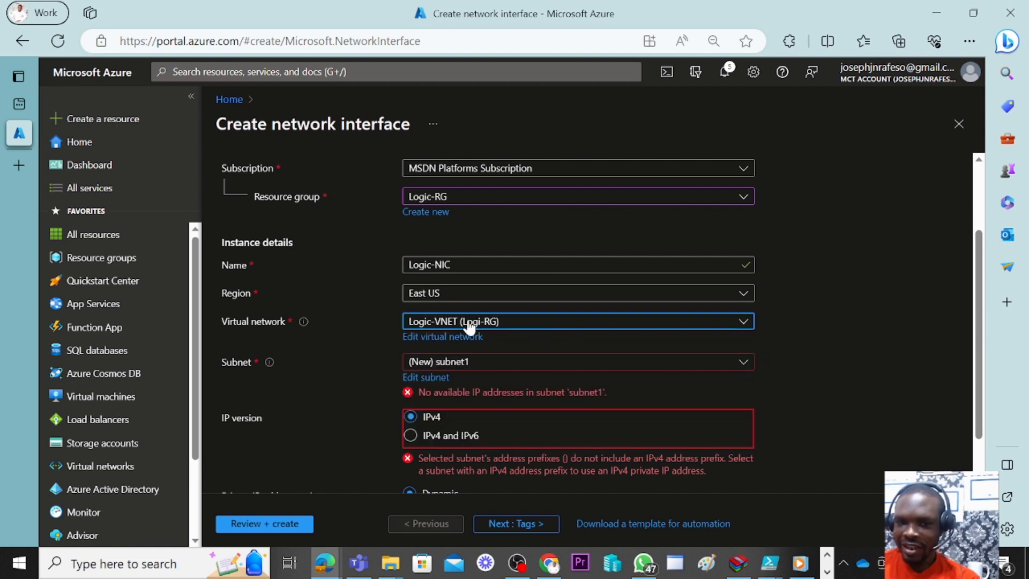
click(521, 364)
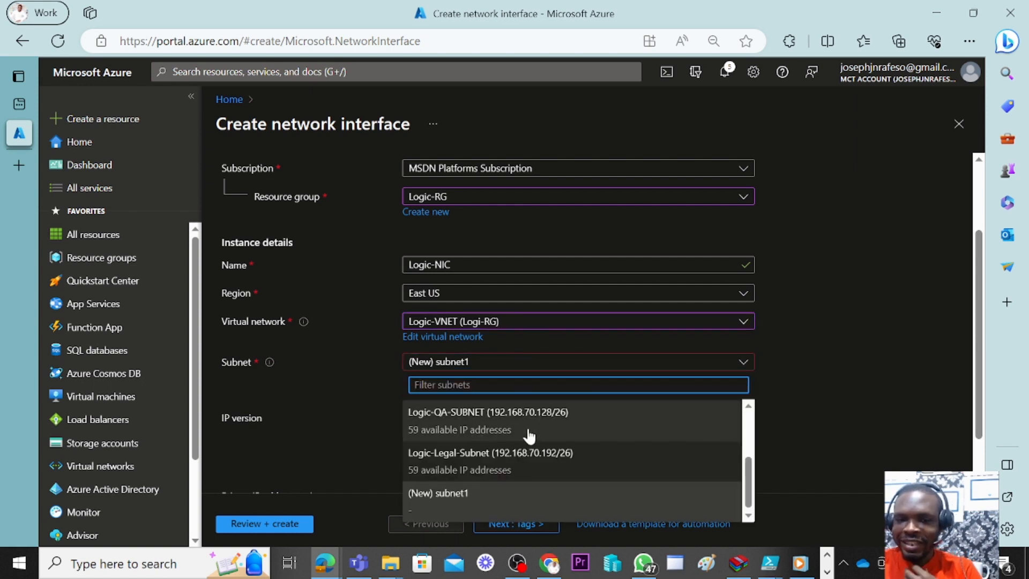
scroll(528, 435, up, 3)
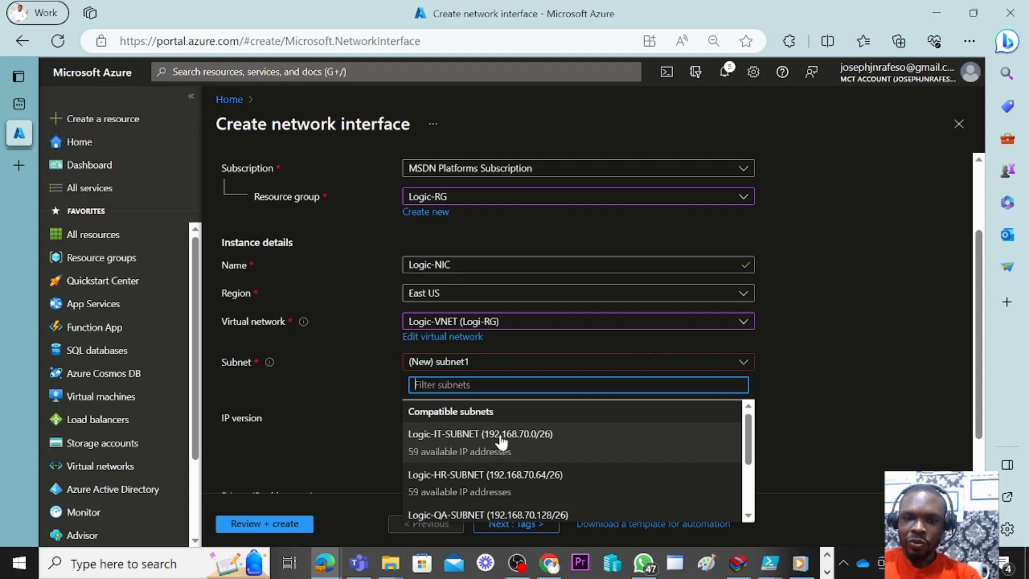
click(502, 436)
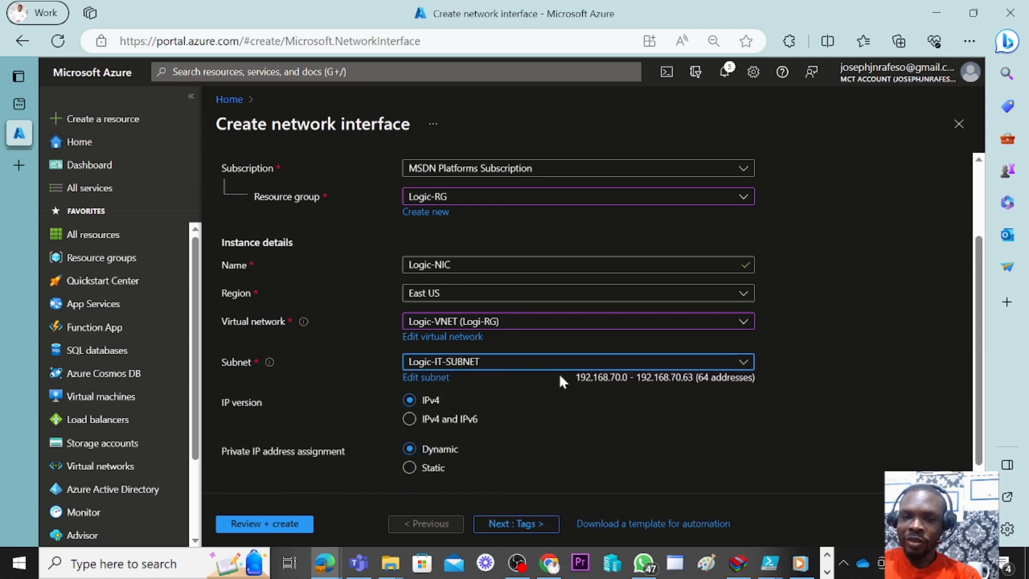
- Make the private IP address assignment static with the IPv4 address 192.168.70.12
scroll(579, 375, down, 1)
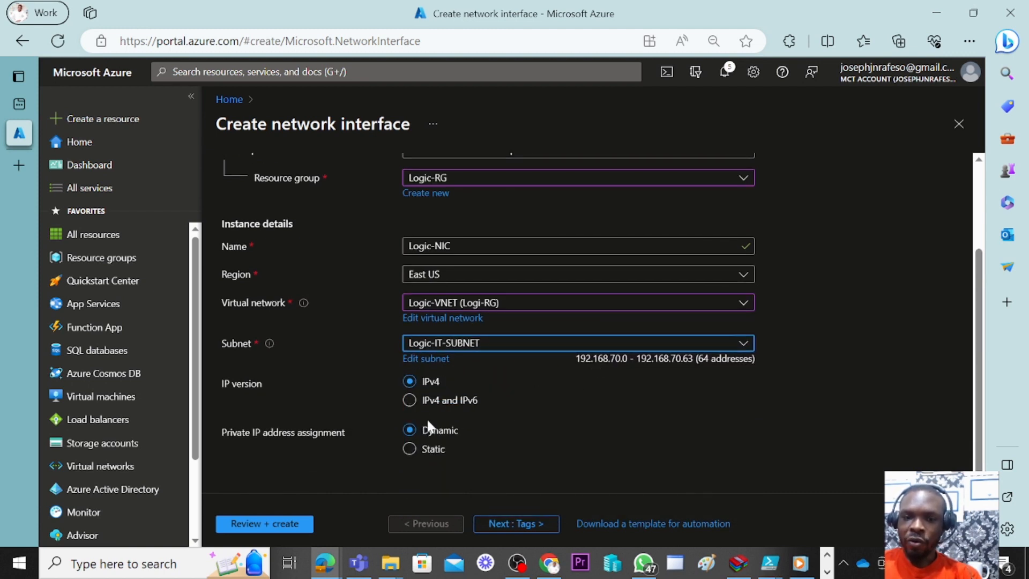
click(410, 449)
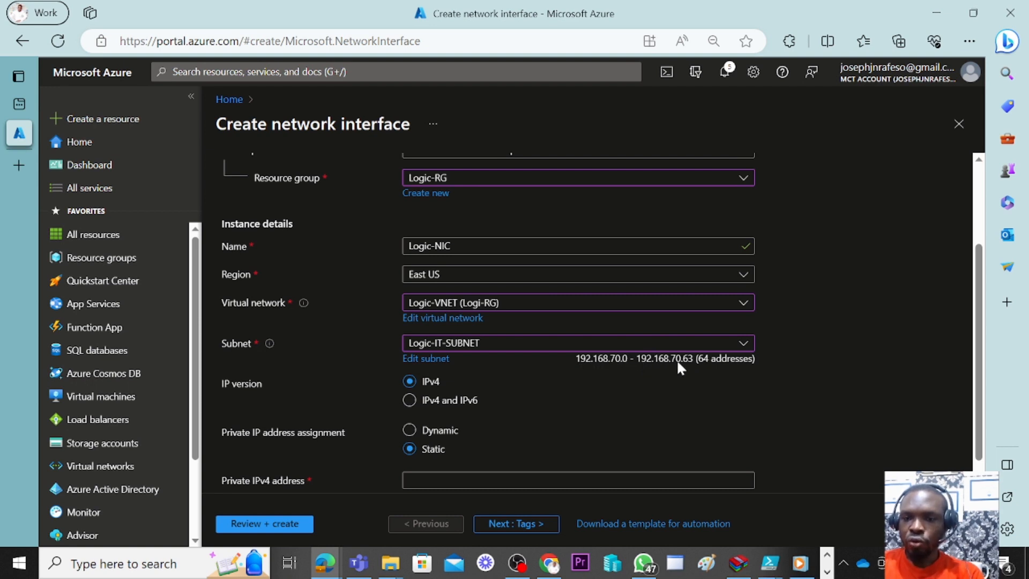
click(637, 480)
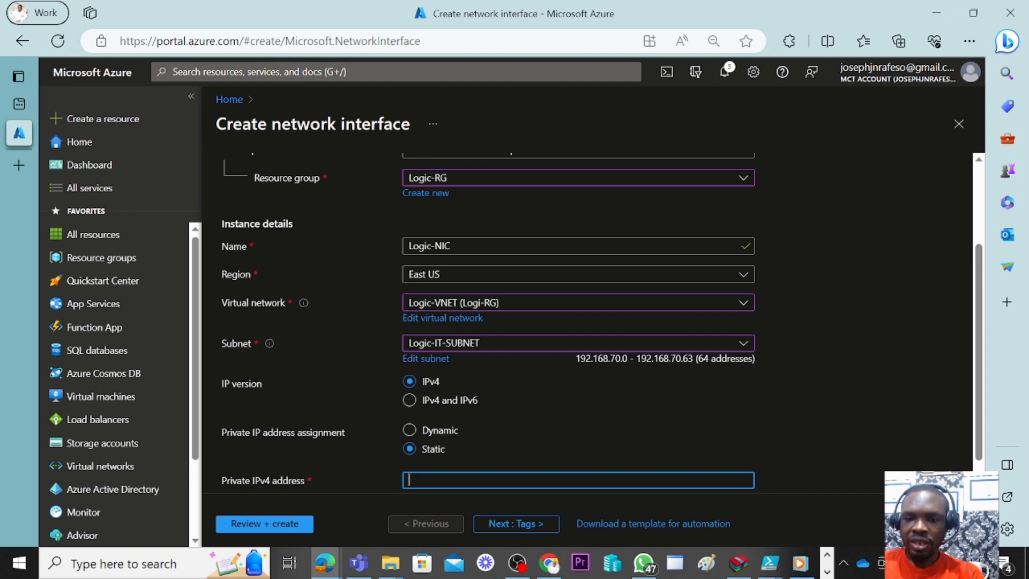
text(19)
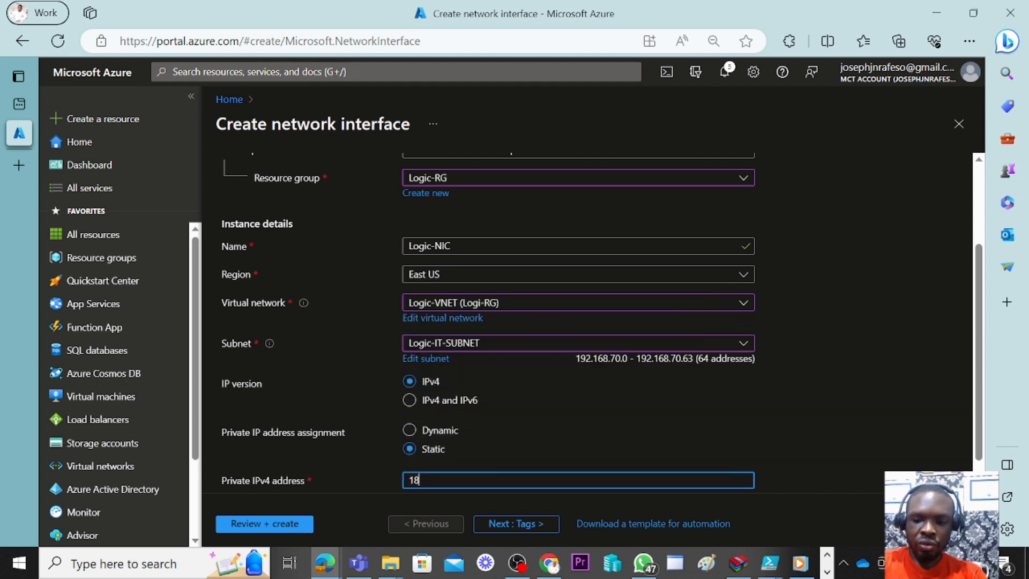
key(BackSpace)
text(92)
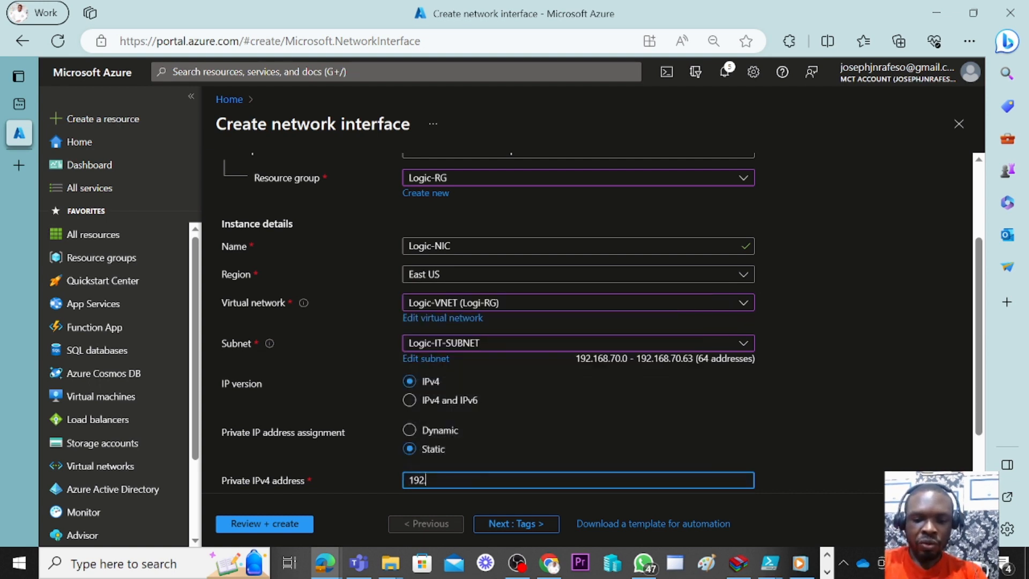
text(.168)
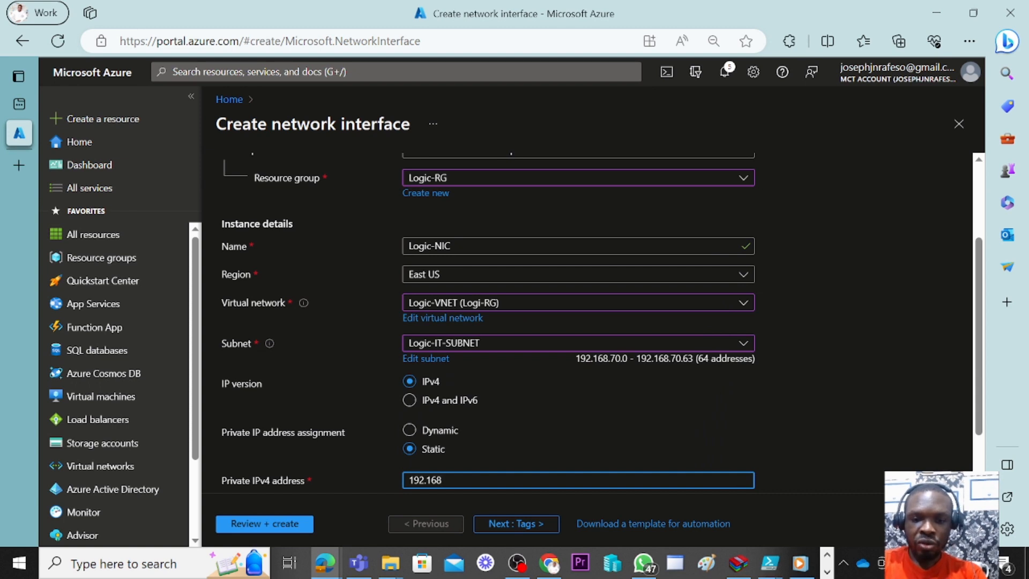
text(.7)
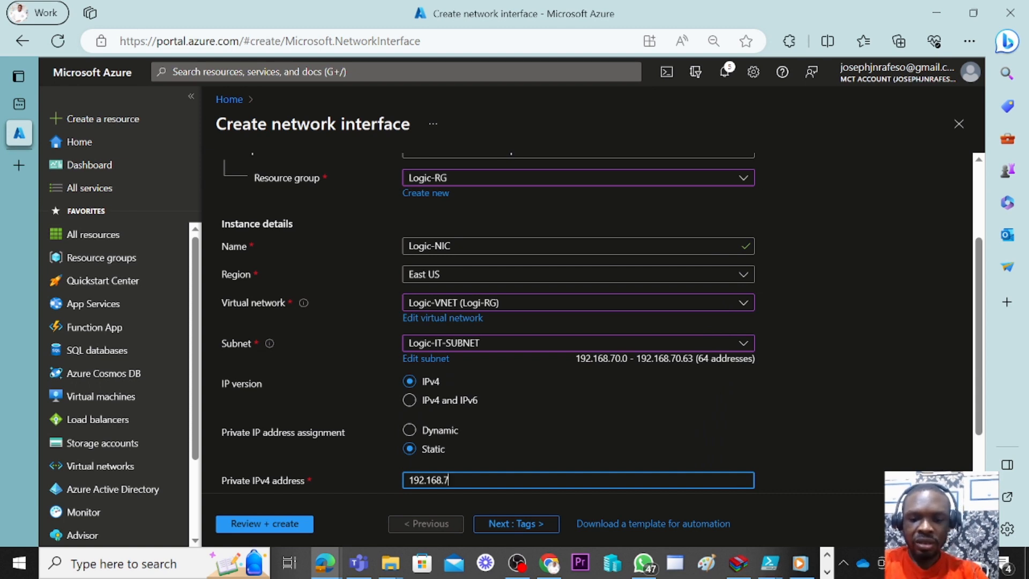
text(0.12)
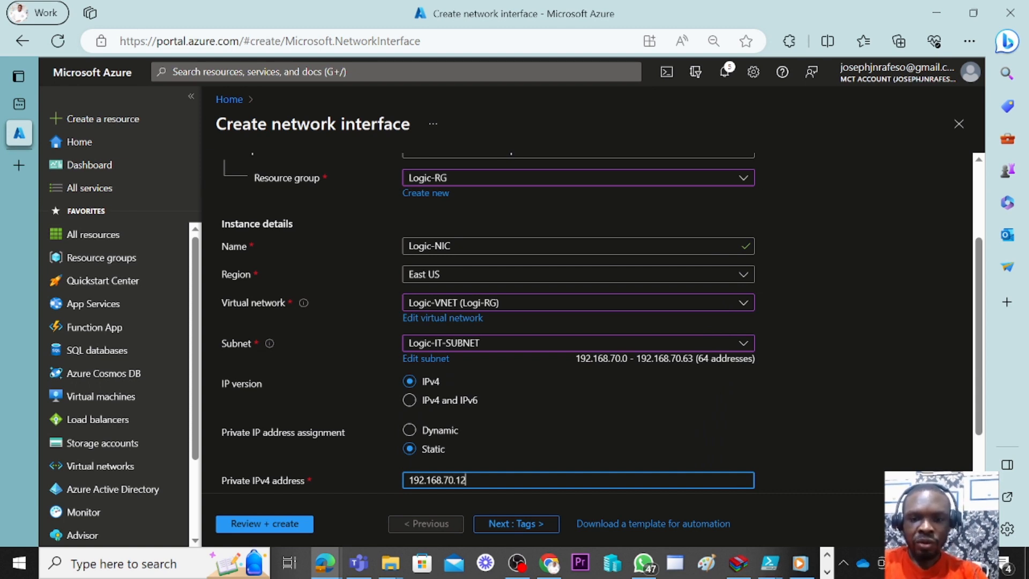
scroll(704, 423, down, 1)
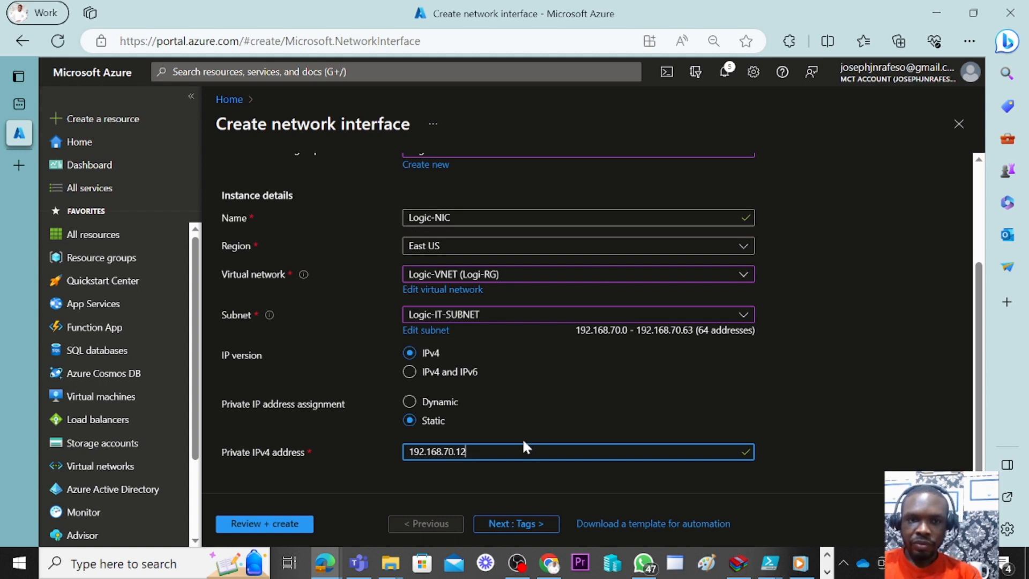
- Leave the tags empty, review the configuration and create the Logic-NIC network interface
click(508, 524)
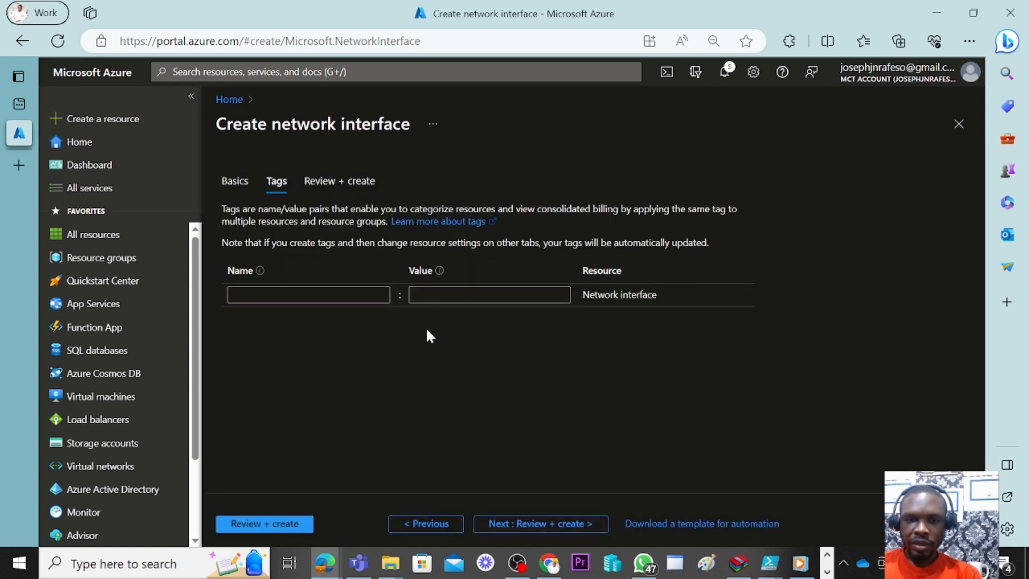
click(555, 526)
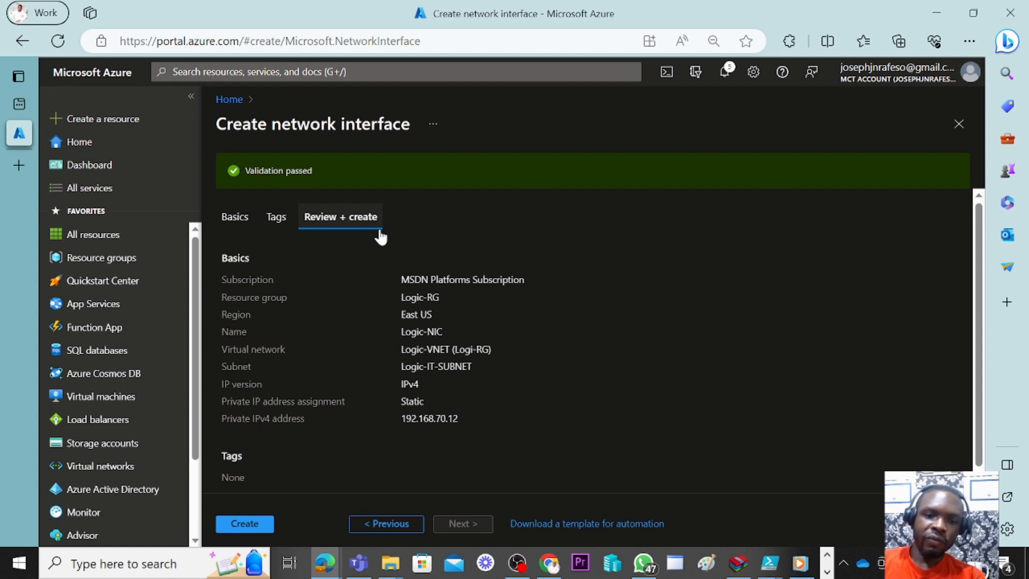
click(245, 522)
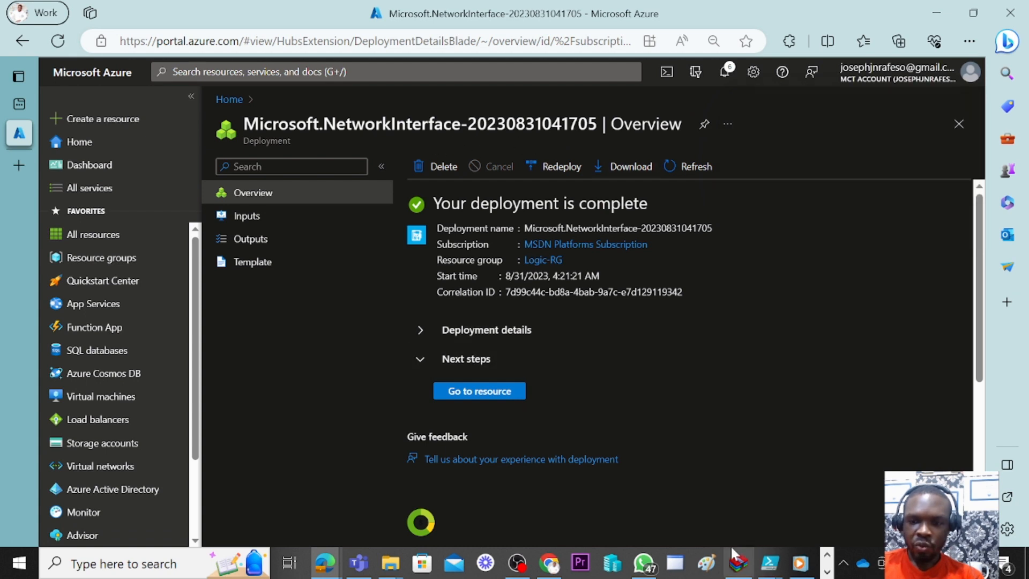
- Switch to the Notepad checklist and copy the words "Network Security Group" from item 5
click(827, 572)
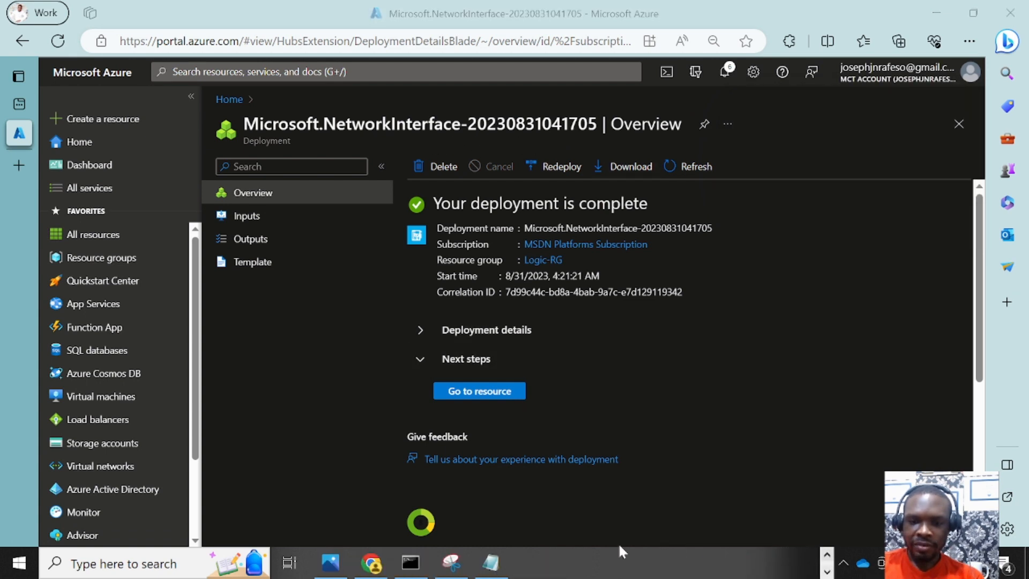
click(490, 562)
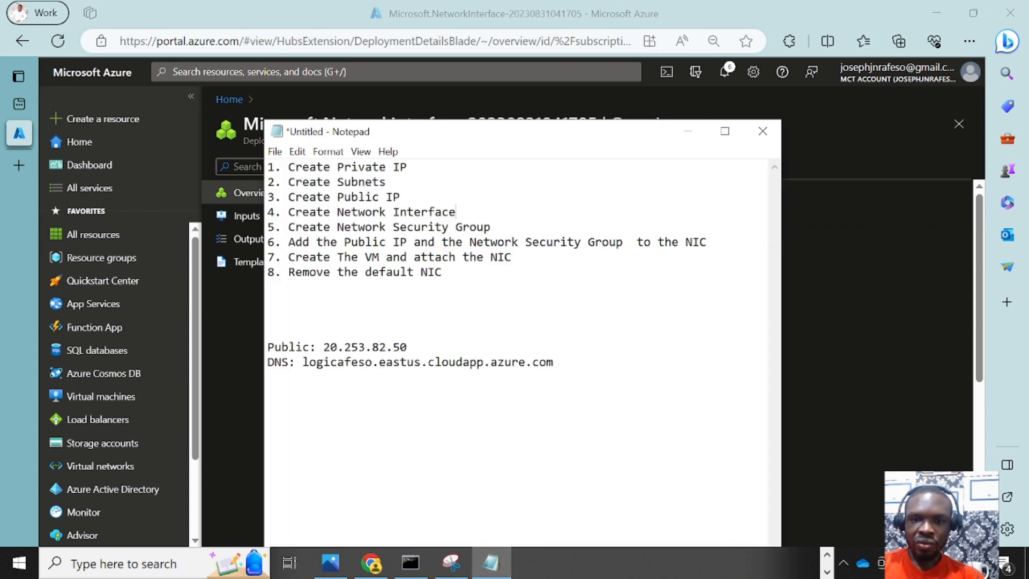
drag(490, 227, 336, 227)
key(ctrl+c)
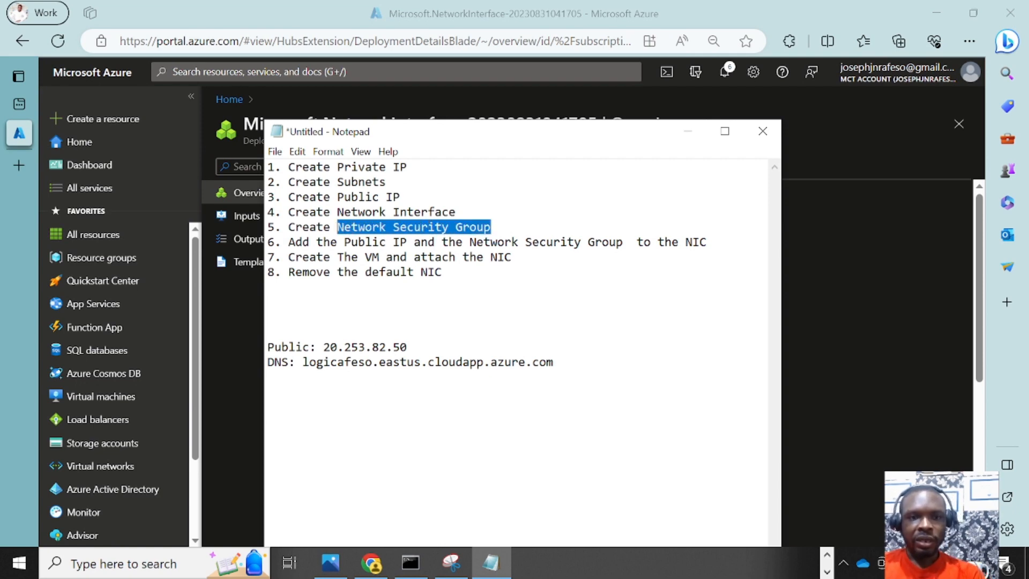
- Search the Azure portal for the copied text and start creating a network security group from the Marketplace offering
click(322, 71)
key(ctrl+v)
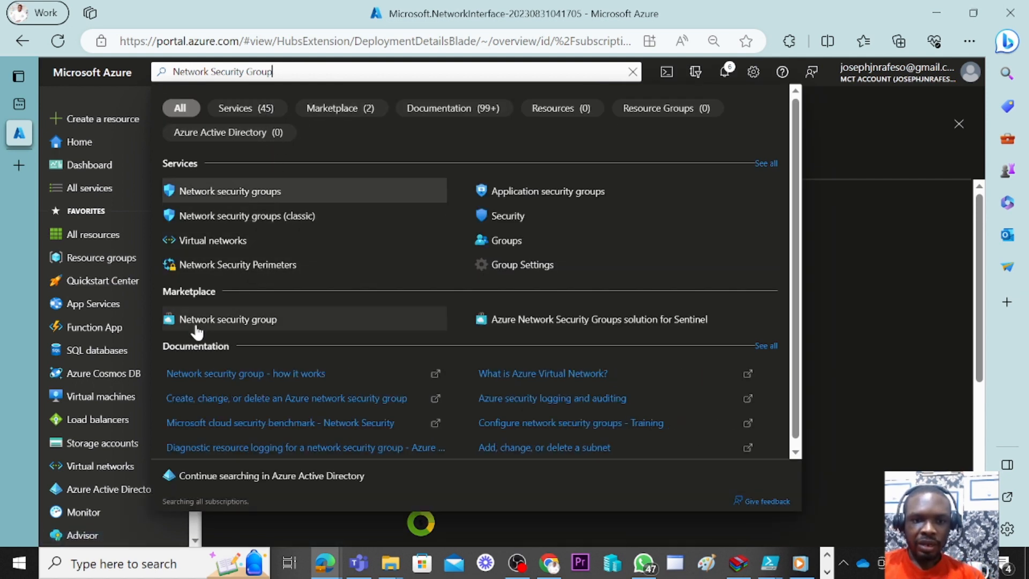
click(215, 318)
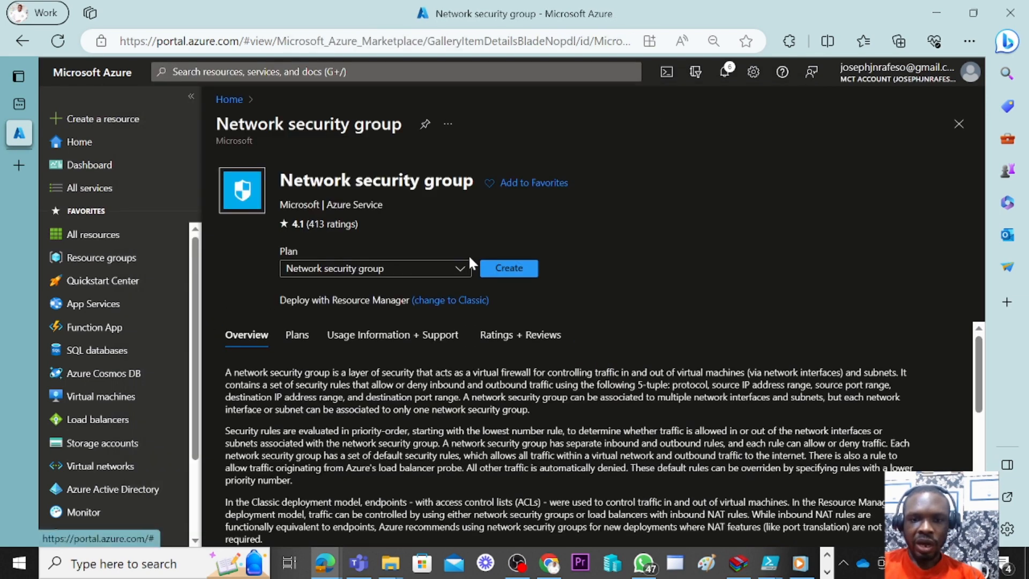
click(498, 265)
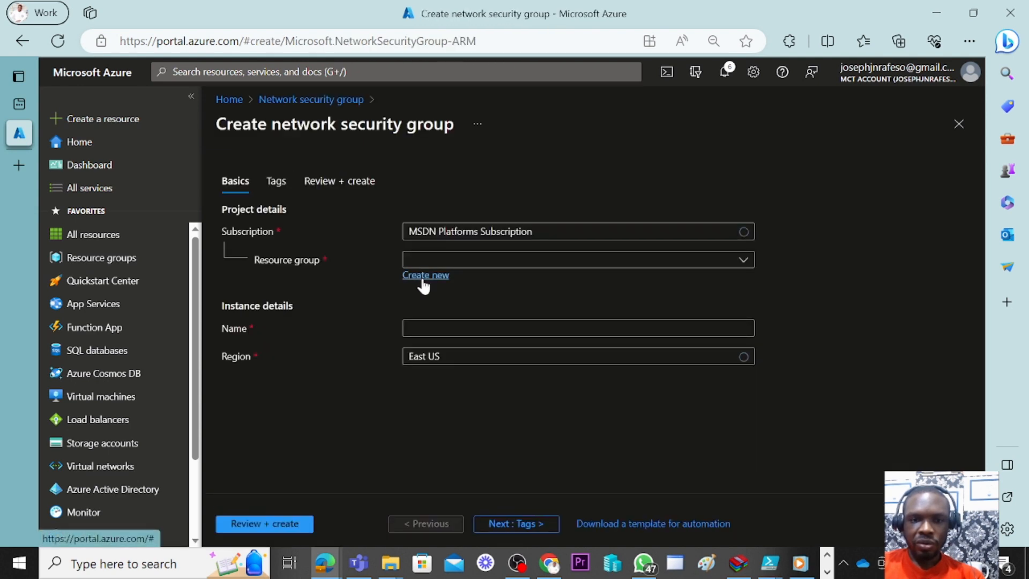
- Put the network security group in resource group Logic-RG, name it Logic-NSG, and proceed to its tags
click(489, 261)
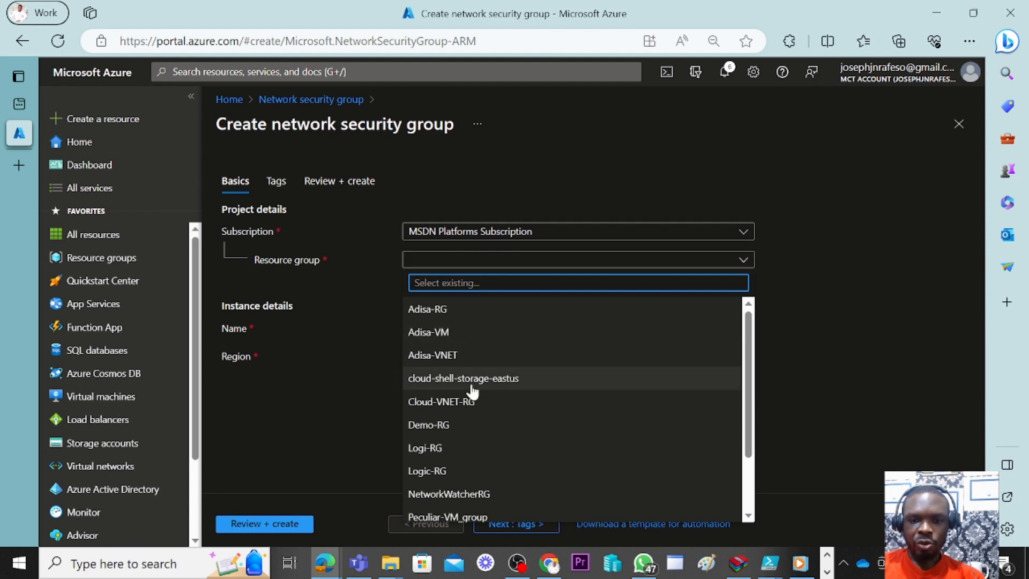
click(462, 478)
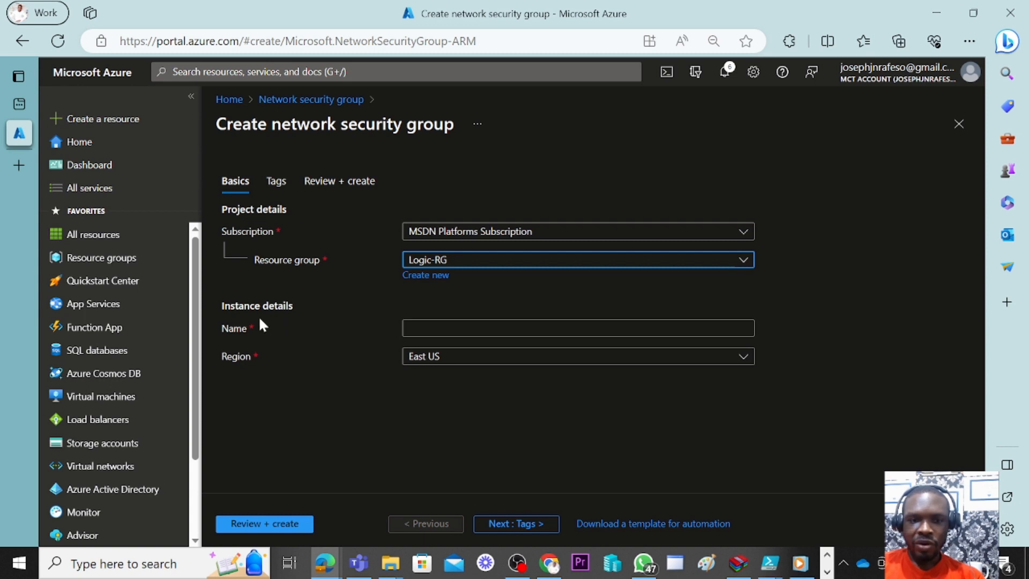
click(411, 328)
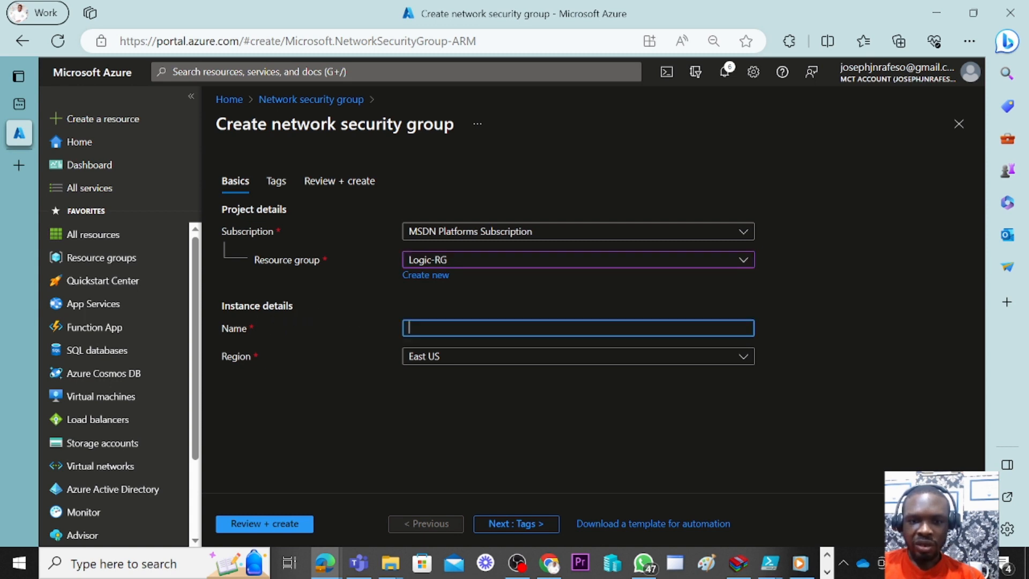
text(Lo)
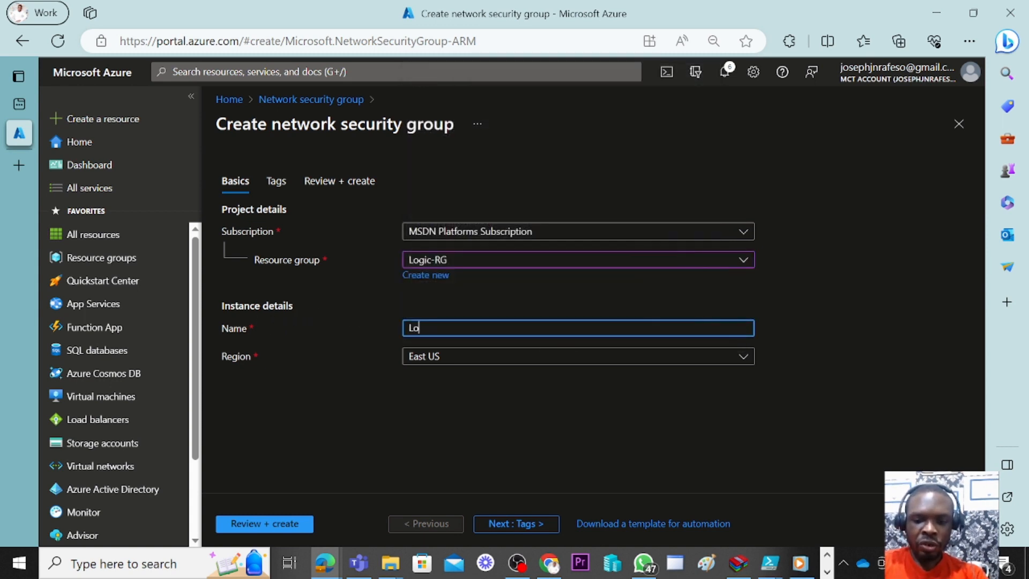
text(gic)
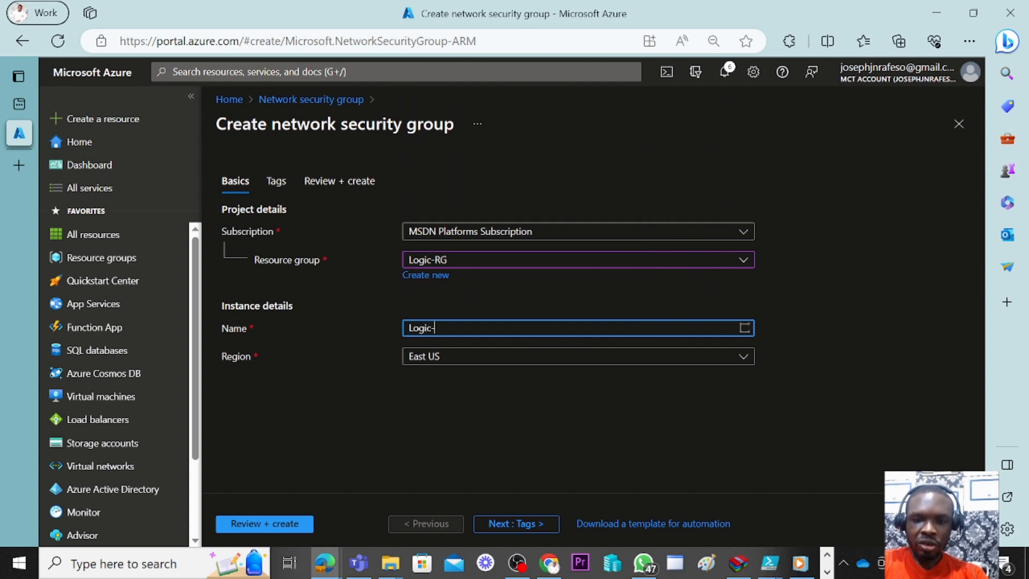
text(-NSG)
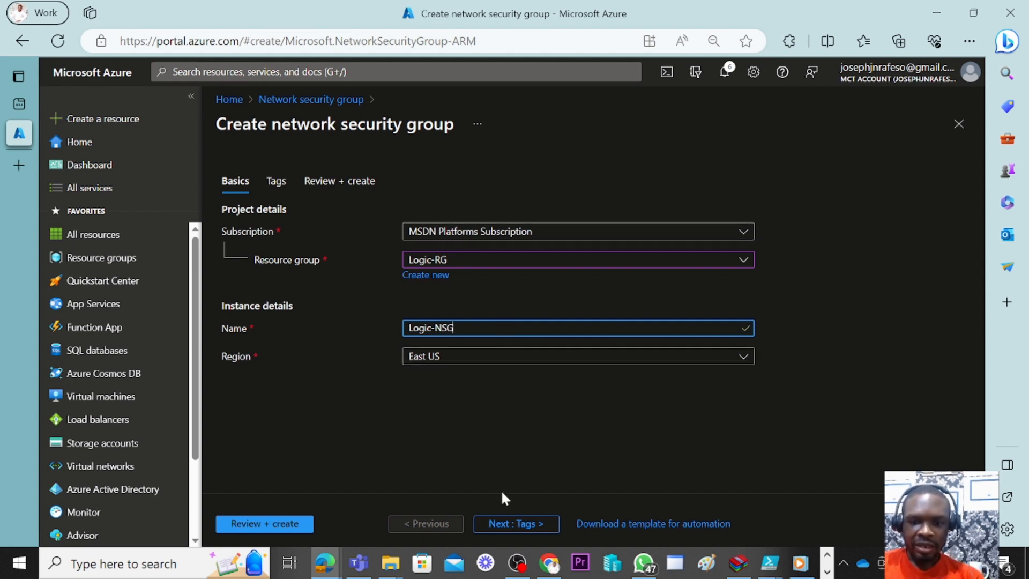
click(507, 522)
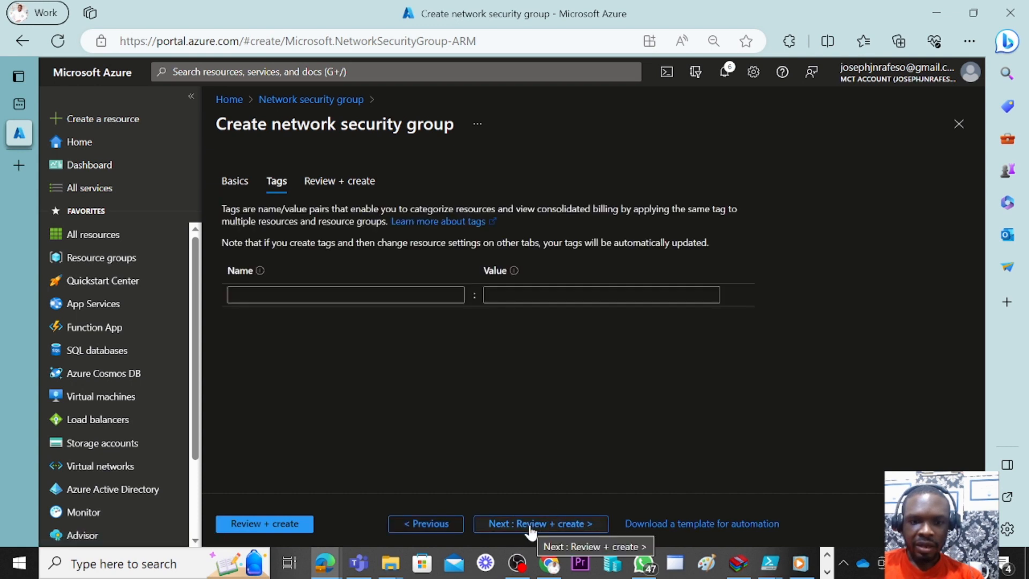
- Leave the tags empty, review and create the Logic-NSG network security group, and open the deployed resource
click(531, 527)
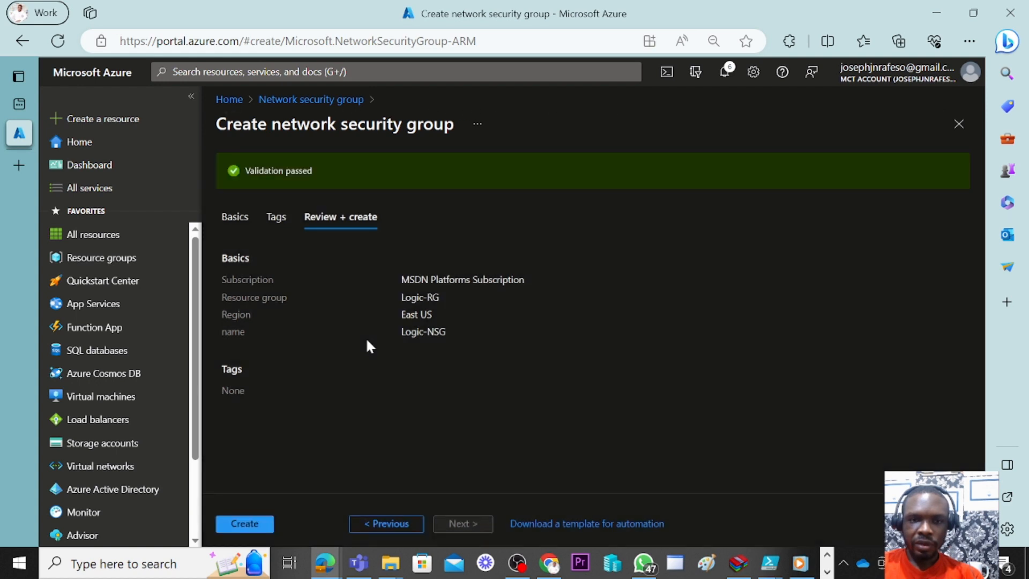
click(247, 524)
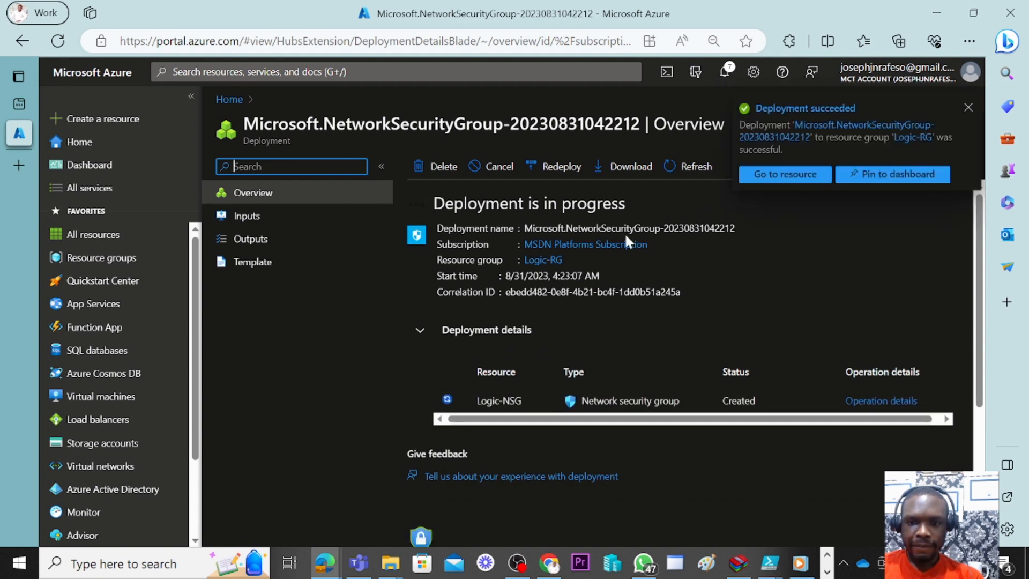
click(790, 175)
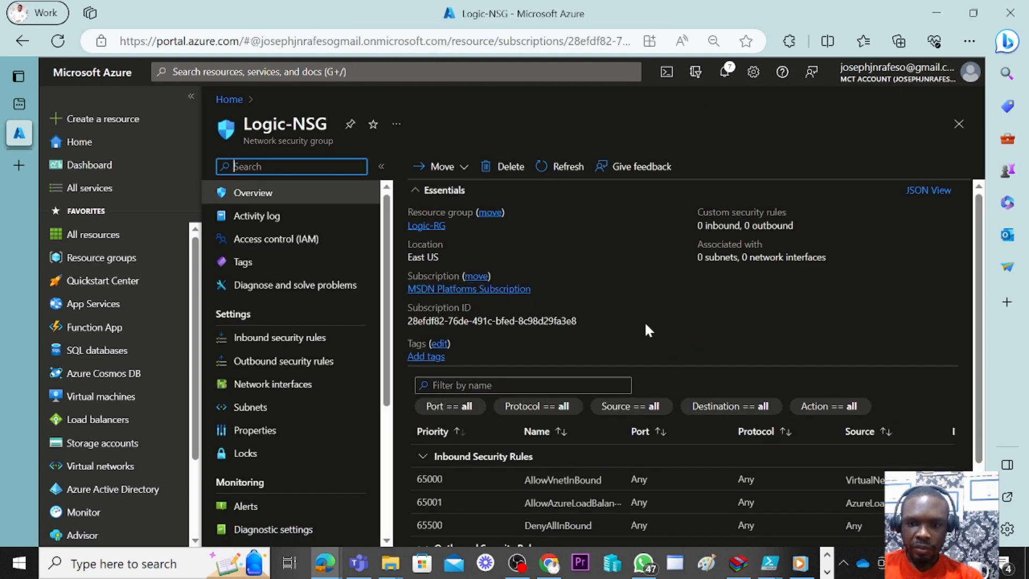
- Examine the default inbound and outbound security rules in the Logic-NSG overview, reducing the browser zoom to fit all columns from Priority to Action
scroll(648, 330, down, 2)
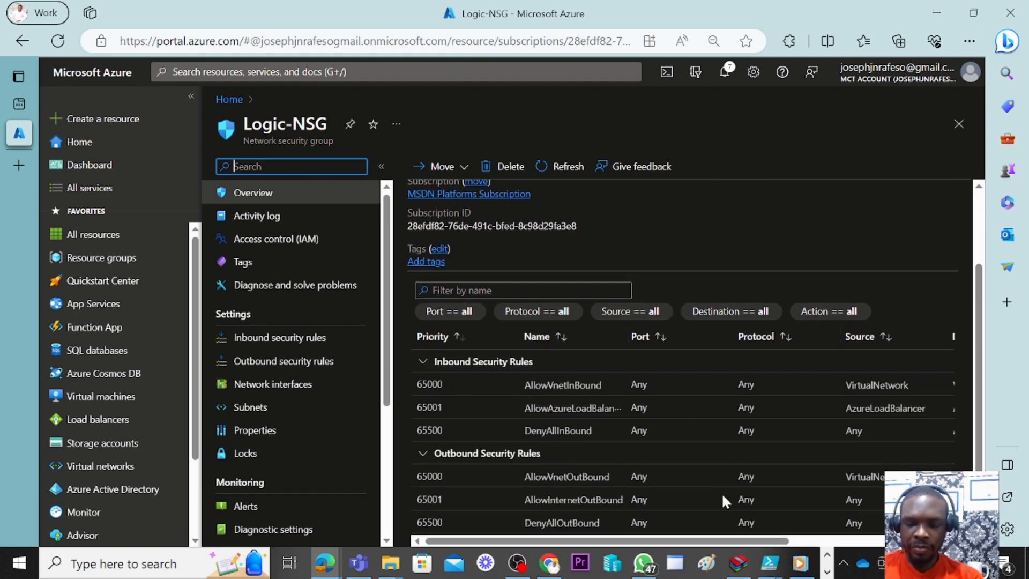
scroll(696, 477, up, 2)
scroll(518, 415, down, 2)
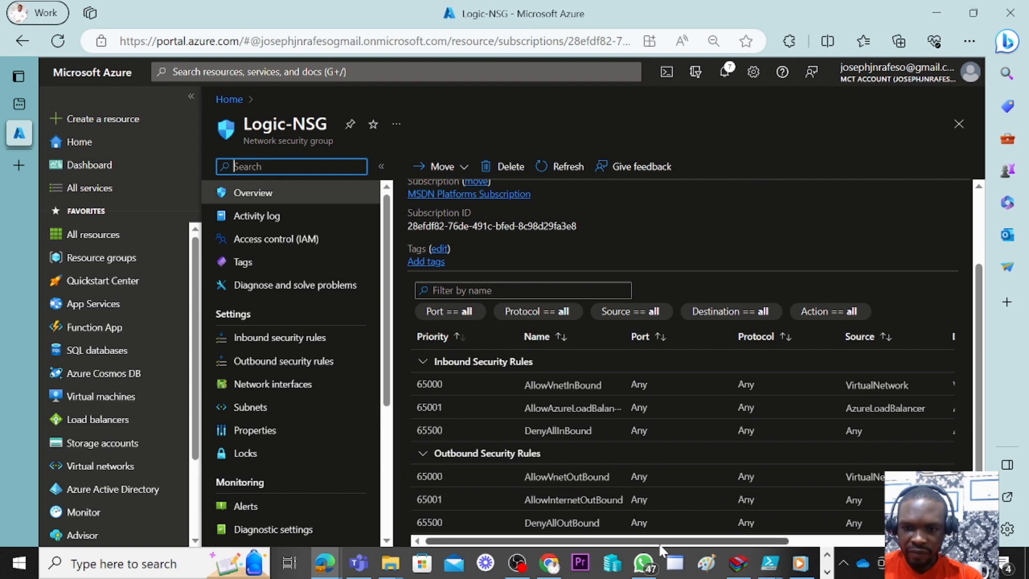
drag(673, 541, 811, 545)
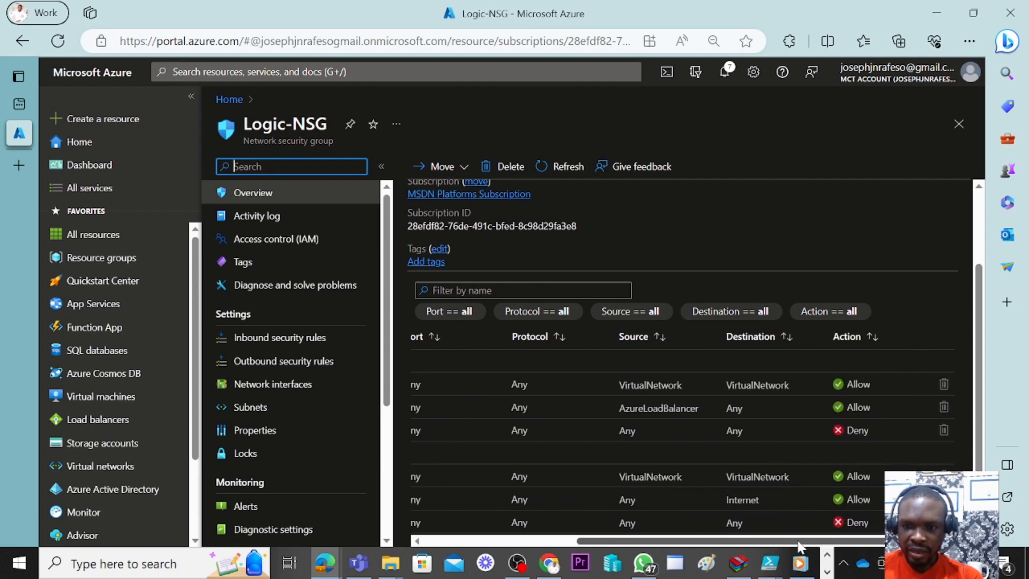
scroll(796, 419, left, 2)
click(968, 41)
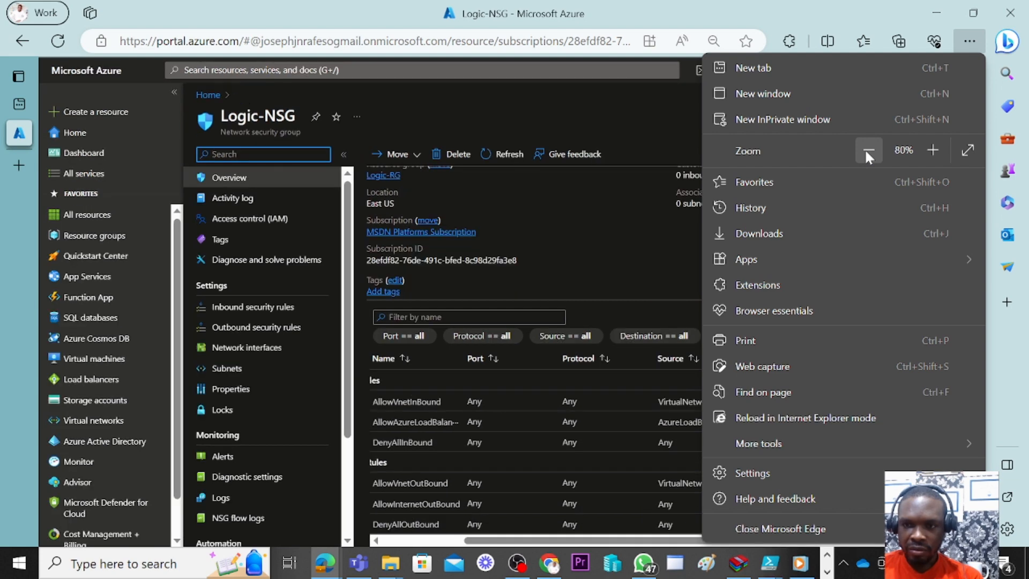
click(867, 150)
click(662, 151)
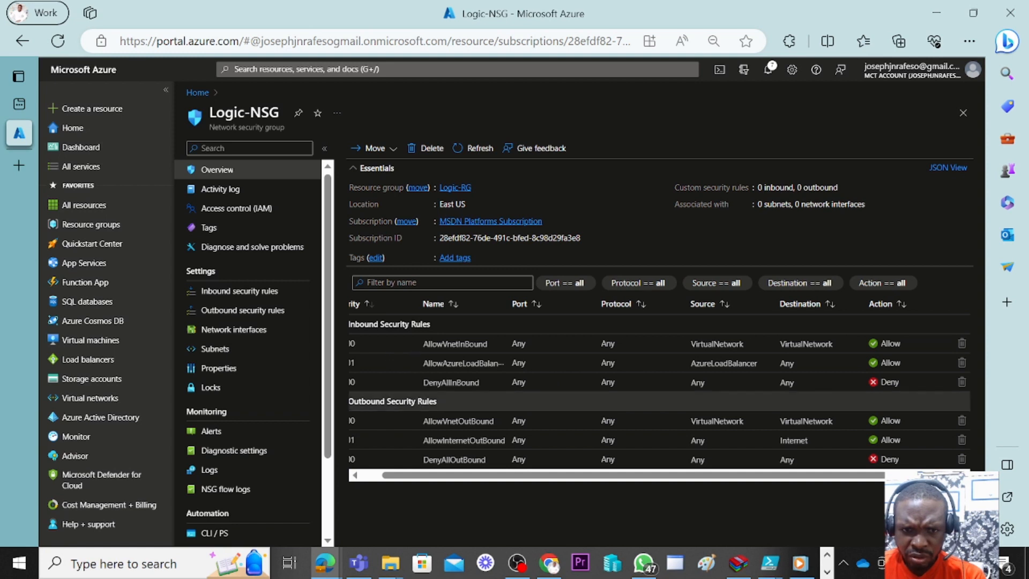
drag(446, 476, 399, 472)
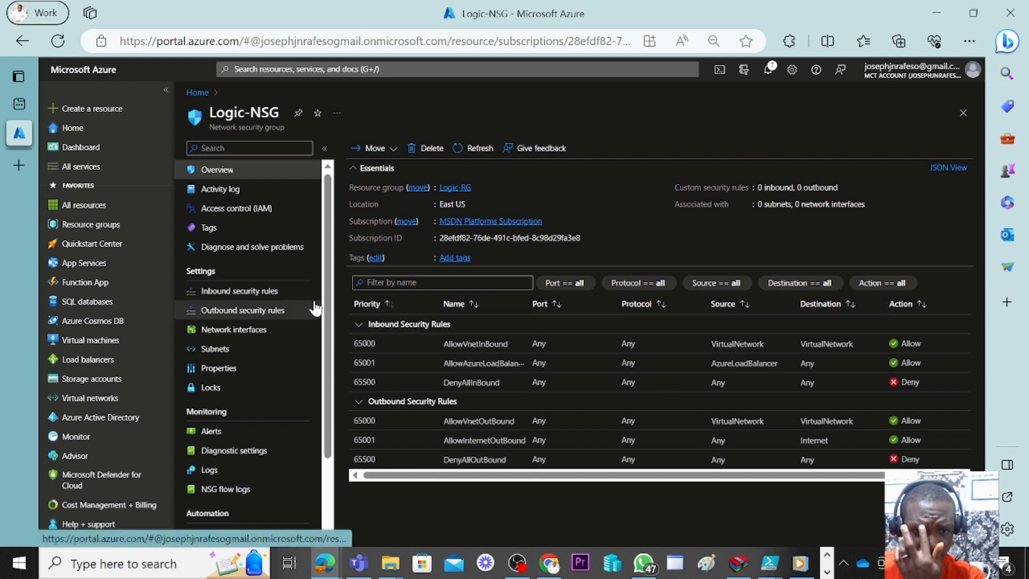
- Open the inbound security rules of Logic-NSG
click(236, 297)
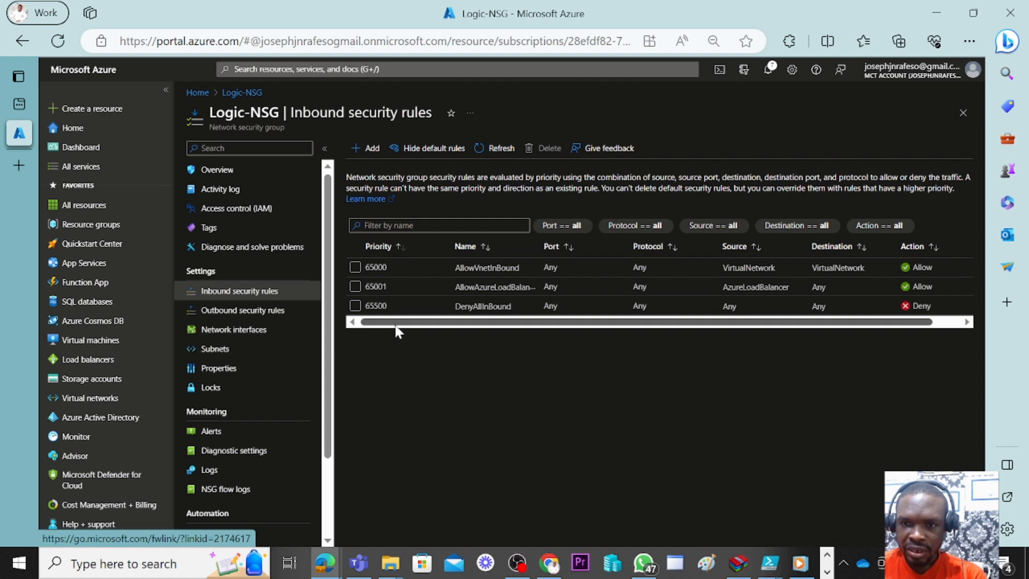
click(259, 313)
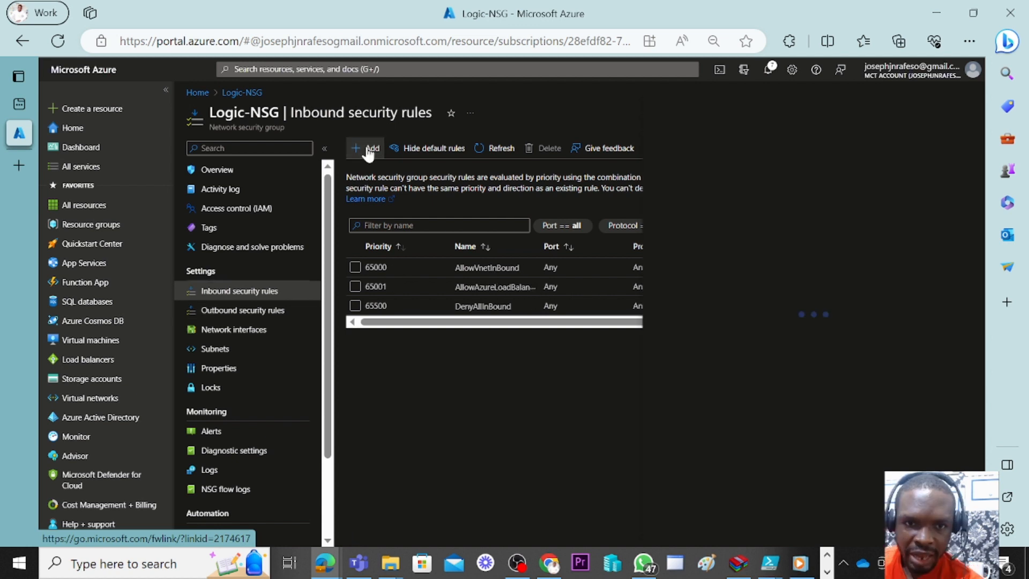
click(367, 148)
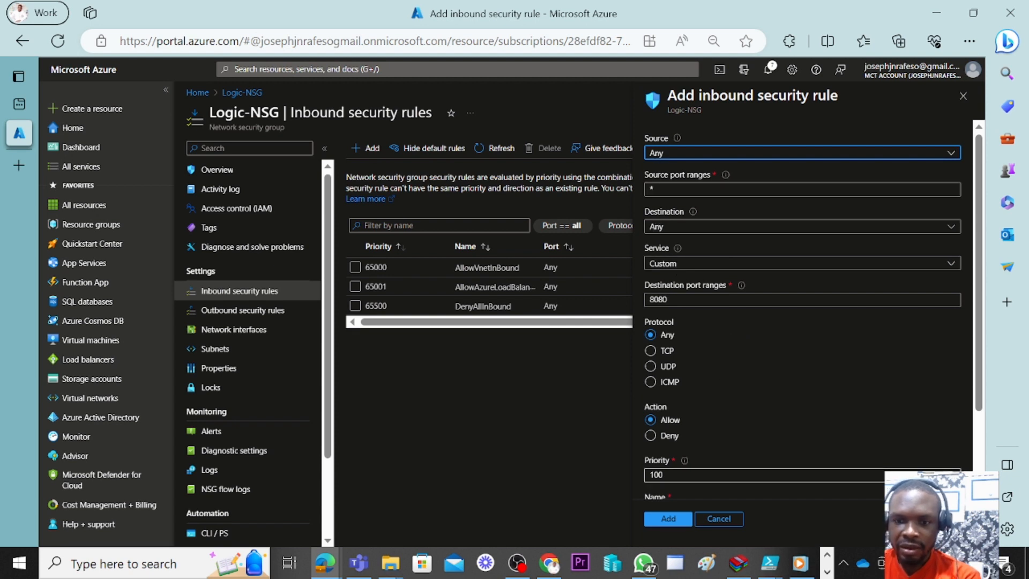
click(718, 518)
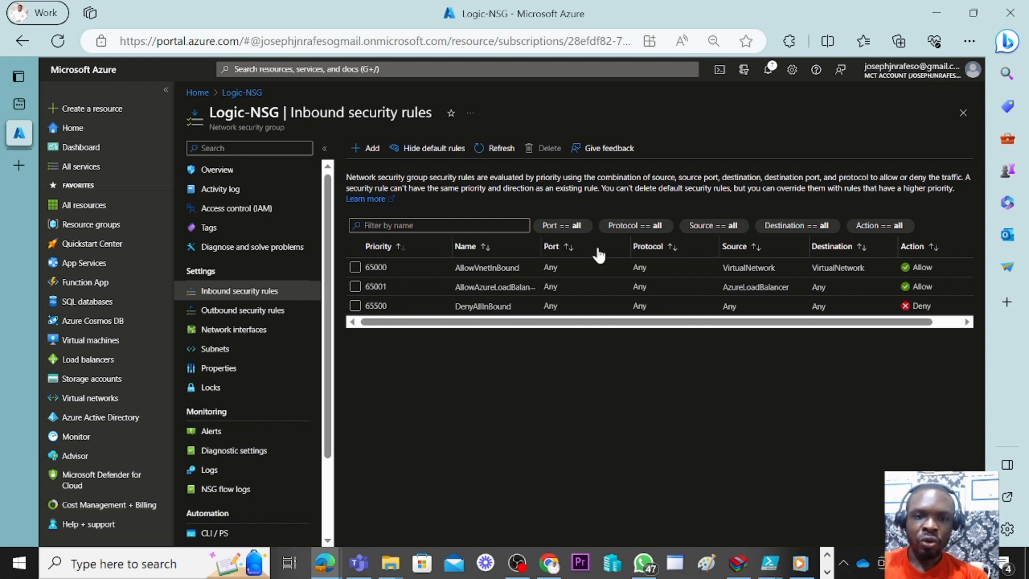
click(374, 149)
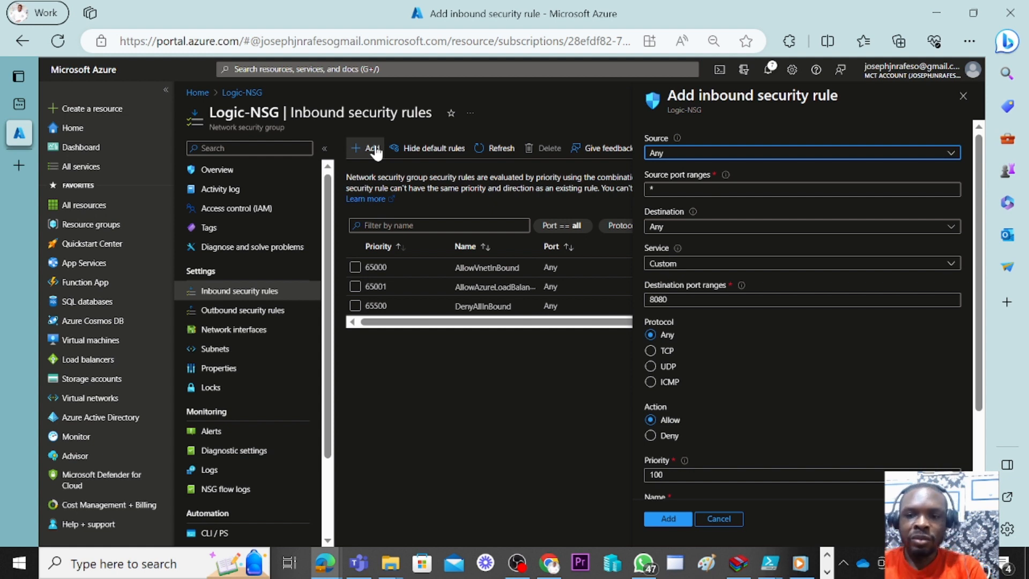
click(818, 264)
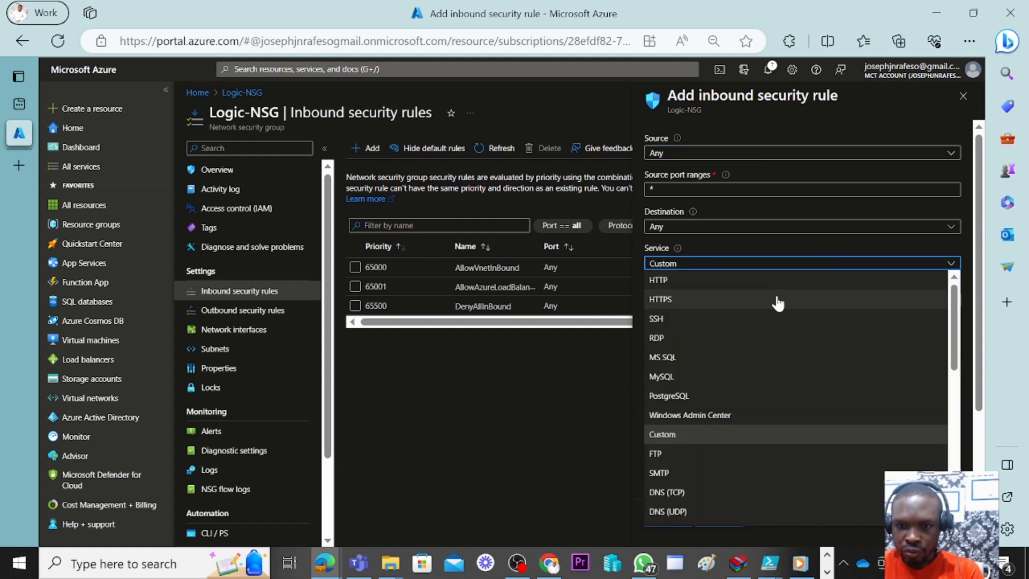
click(712, 337)
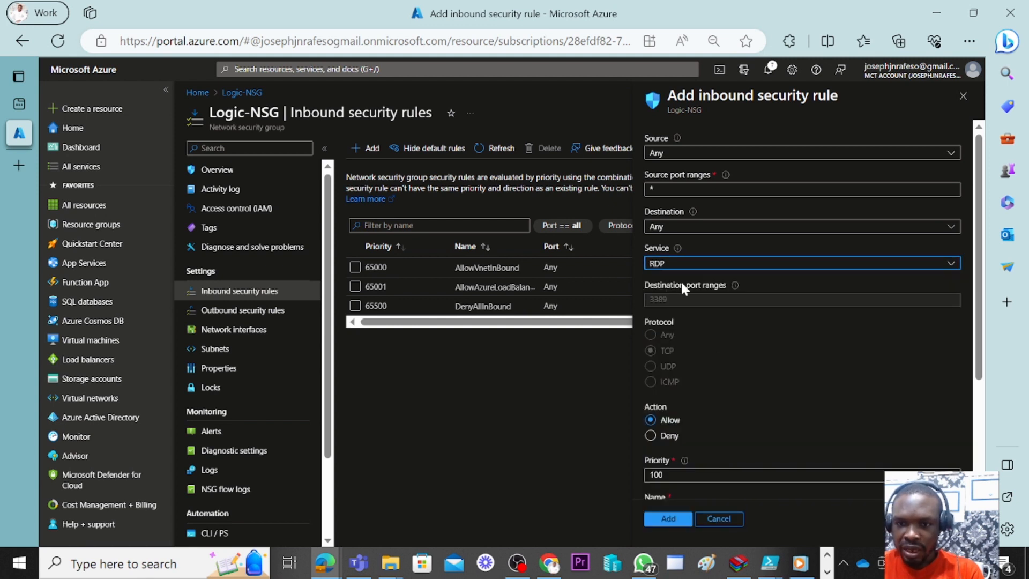
click(654, 436)
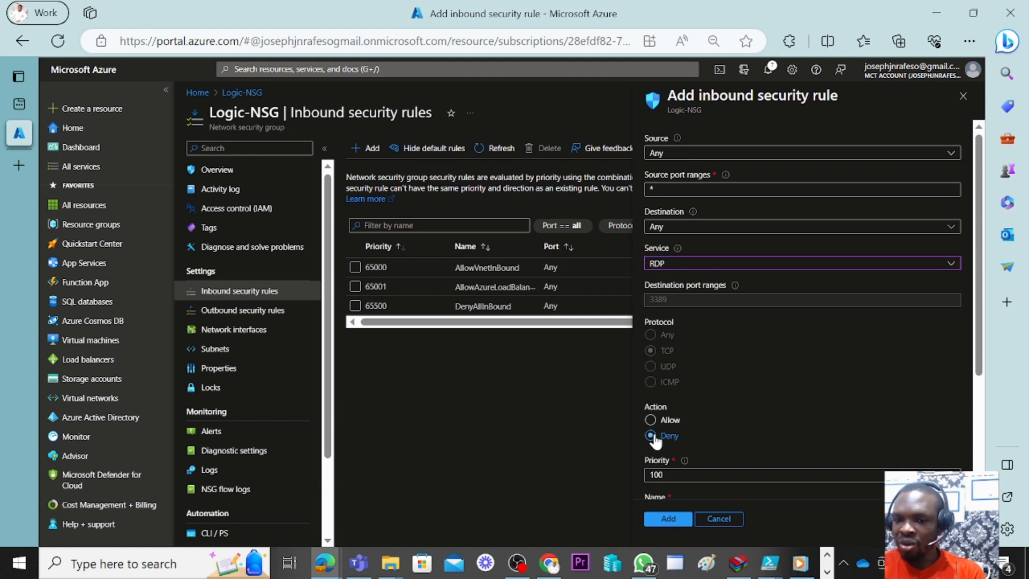
click(651, 420)
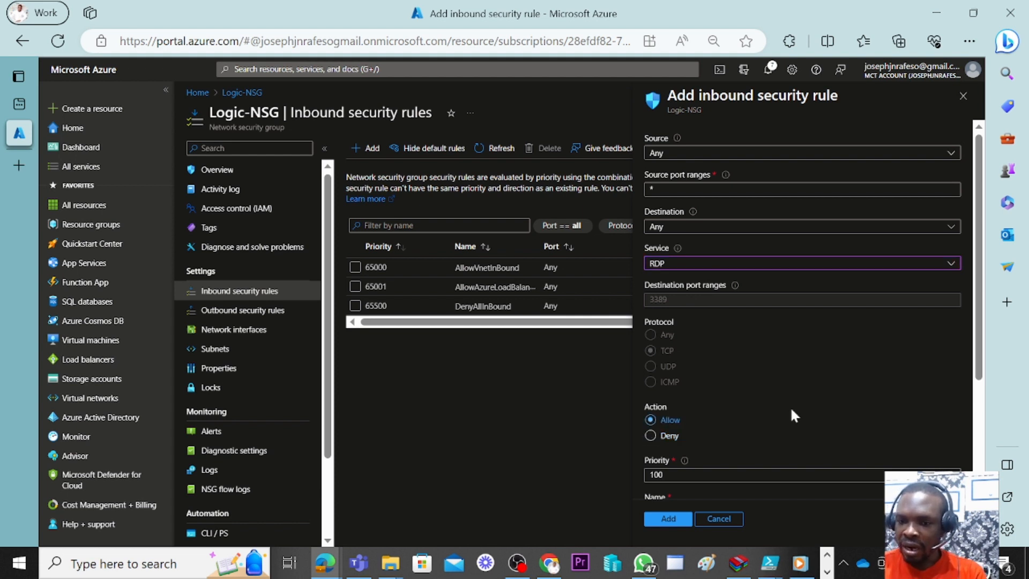
drag(983, 289, 976, 351)
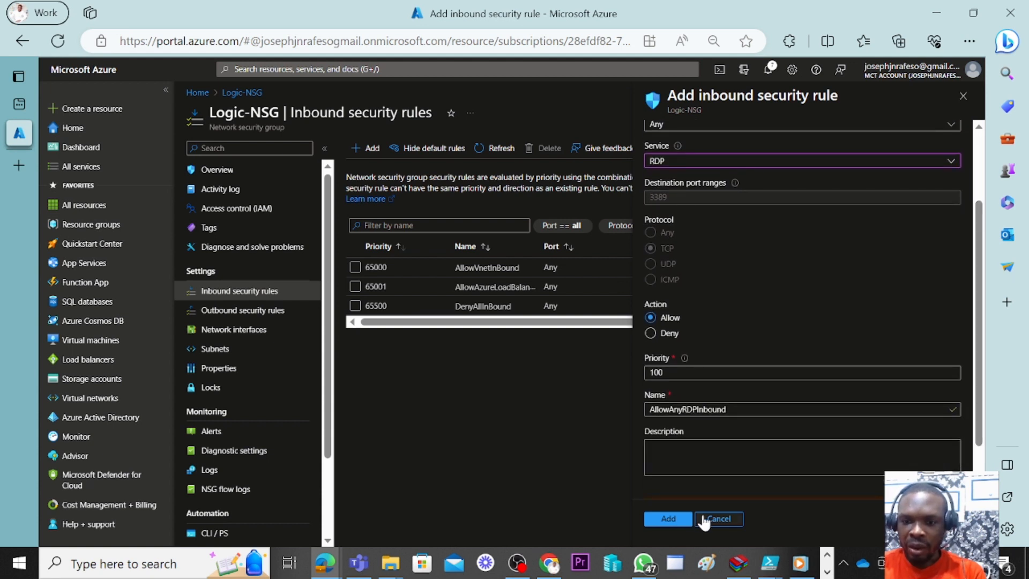
click(711, 519)
click(591, 121)
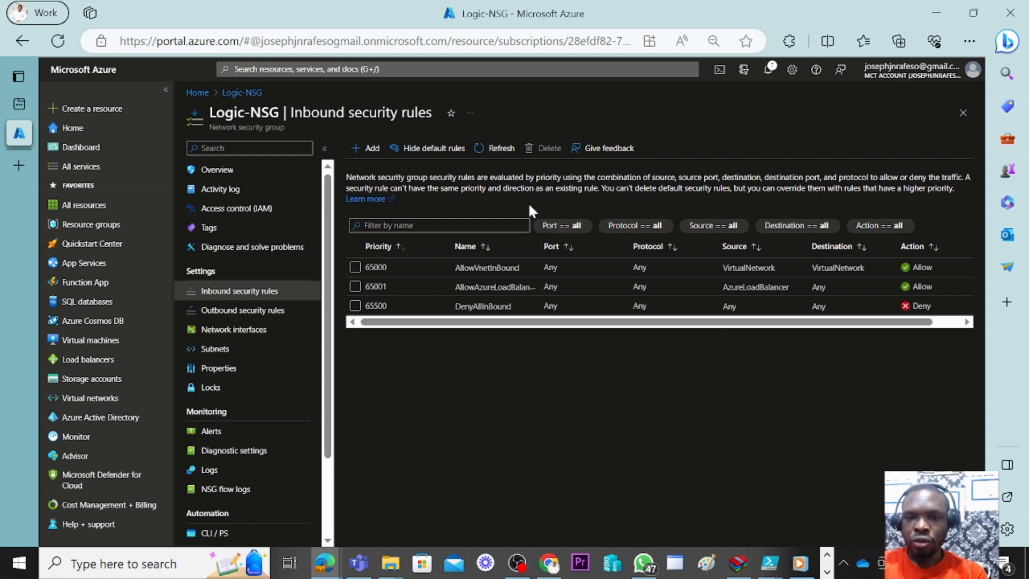
- Start a new inbound security rule for Logic-NSG with RDP as the service and Allow as the action
click(370, 147)
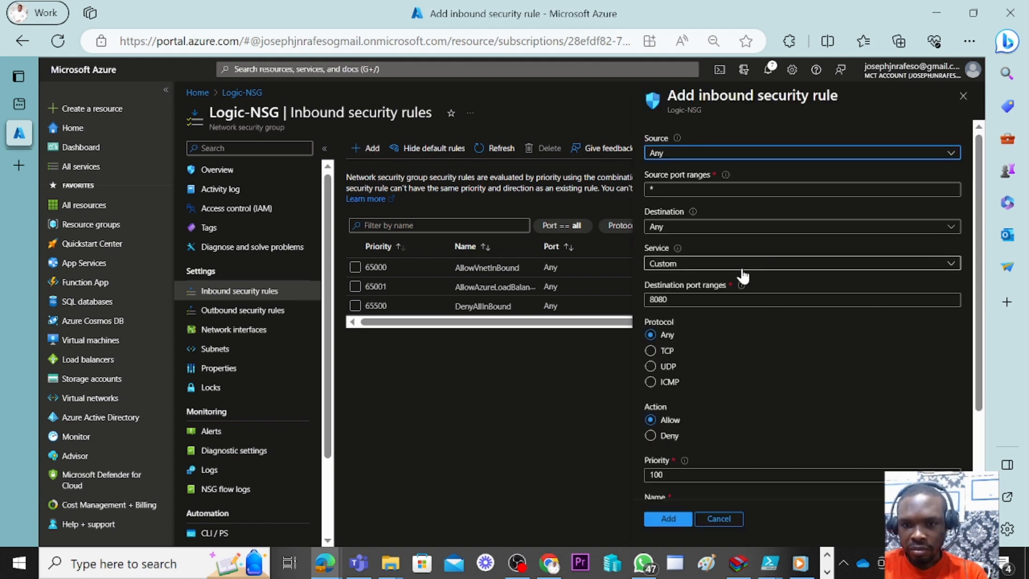
click(734, 264)
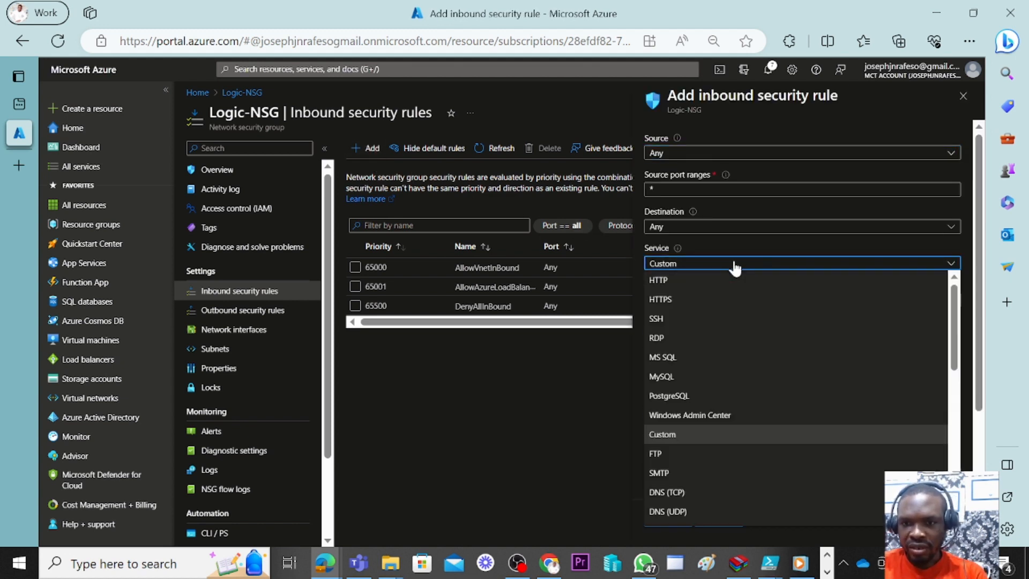
click(664, 338)
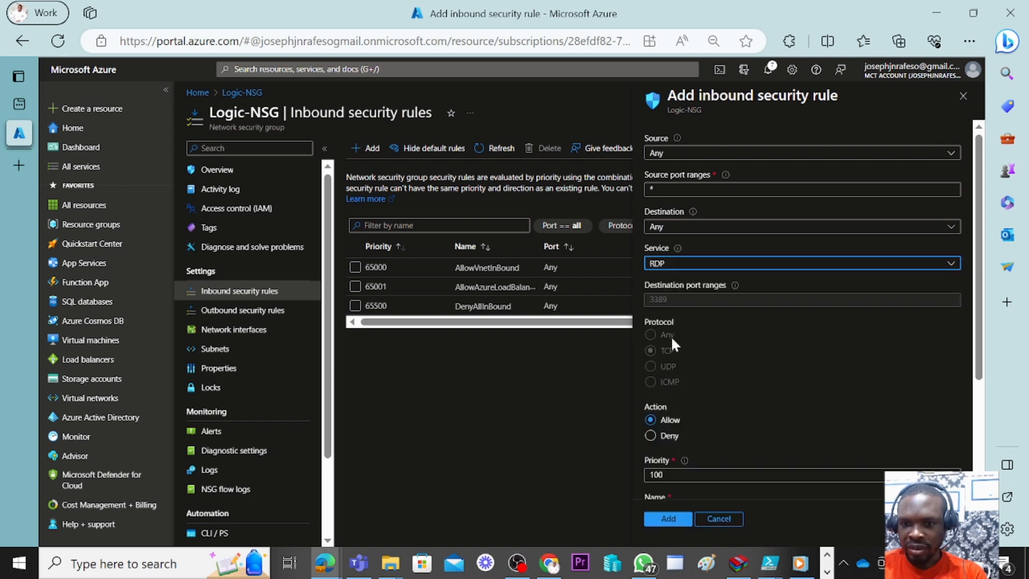
click(658, 435)
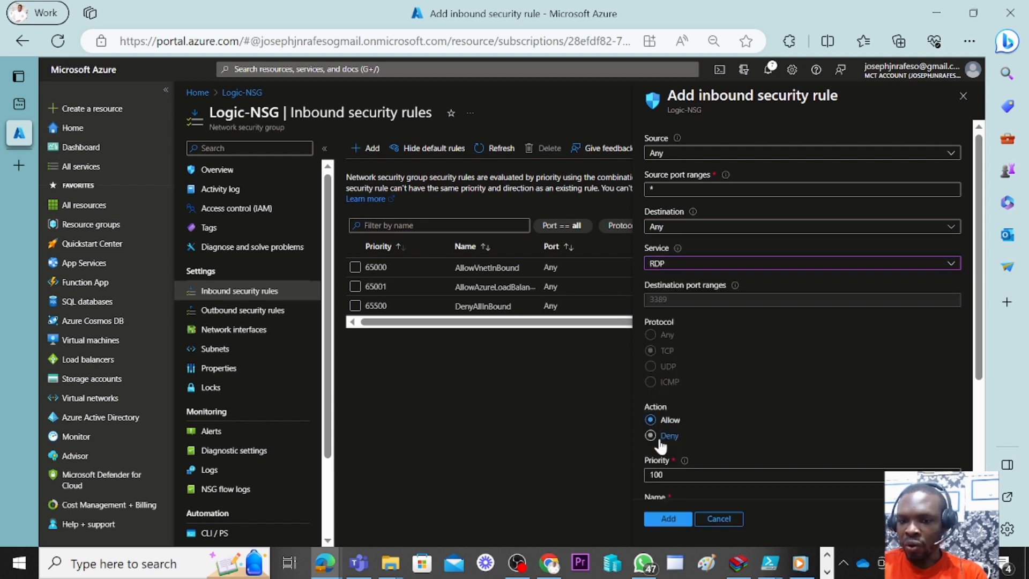
click(651, 420)
- Keep the source port range *, priority 100 and name AllowAnyRDPInbound, and add the inbound rule
scroll(886, 351, down, 3)
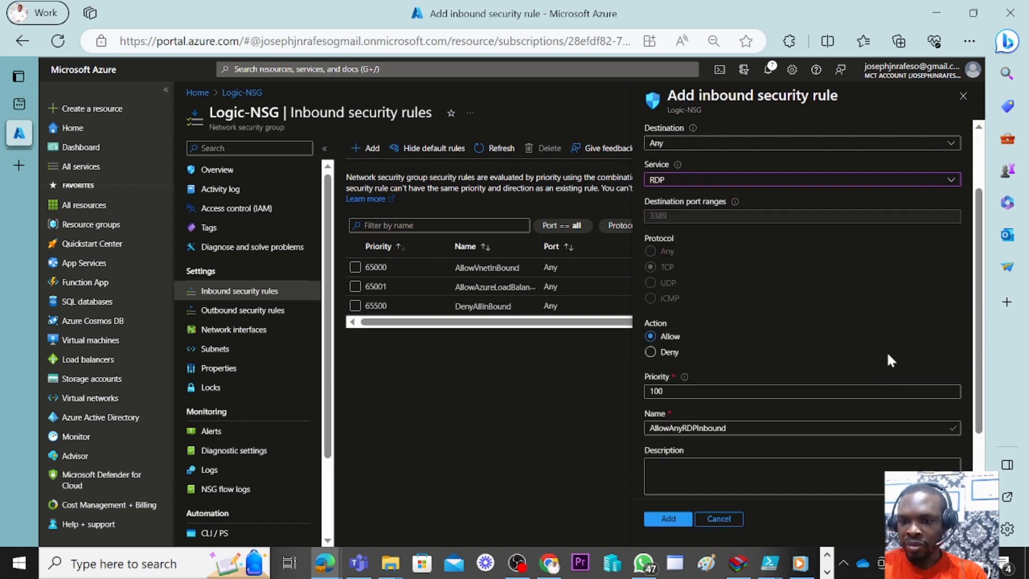
click(886, 351)
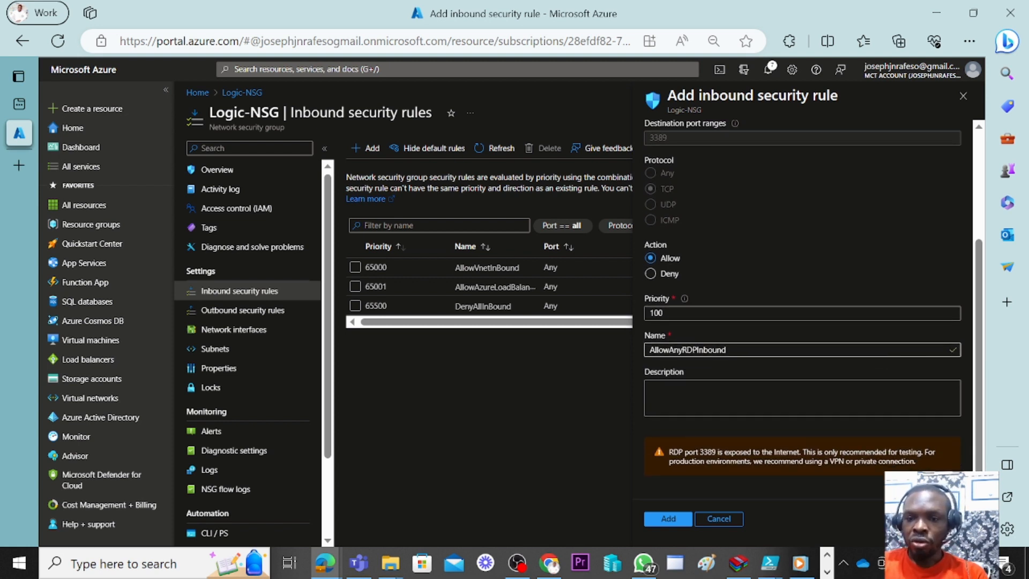
scroll(886, 351, up, 3)
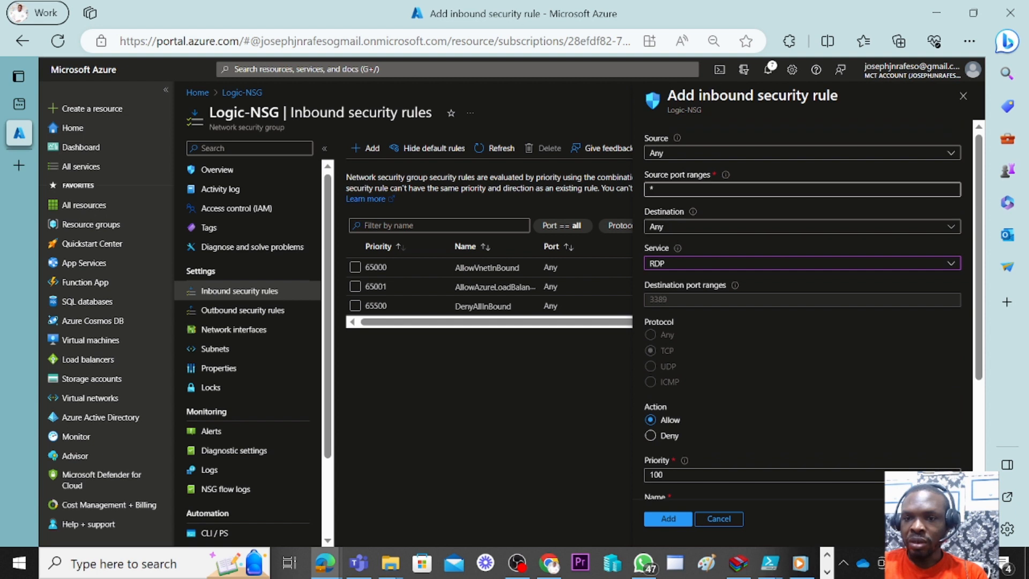
click(764, 185)
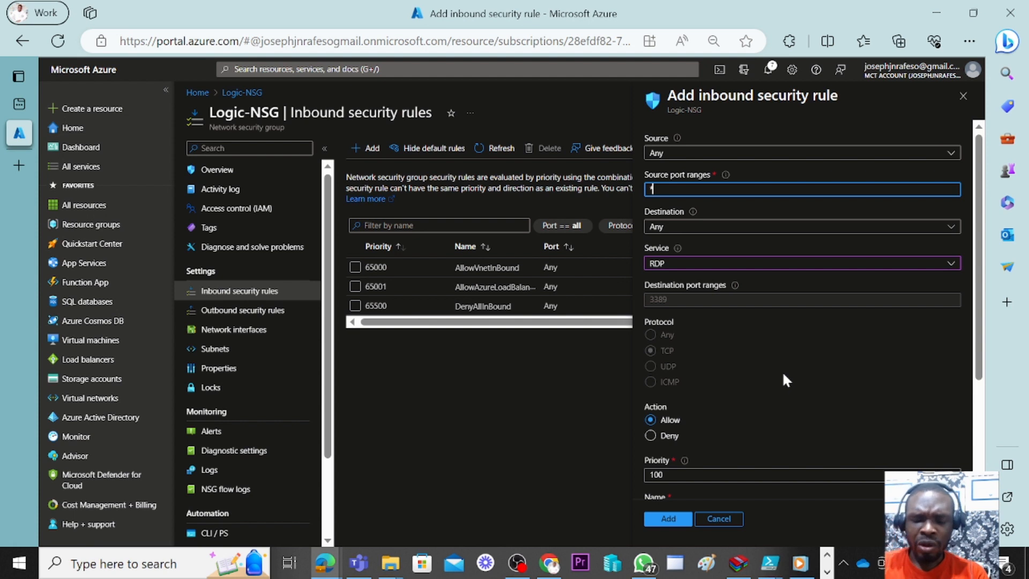
scroll(783, 375, down, 2)
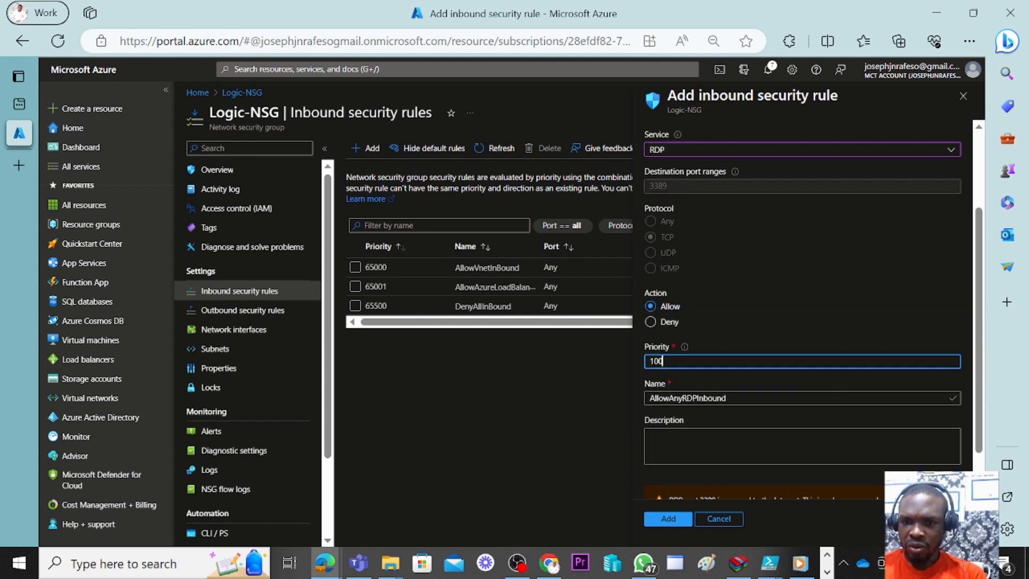
double_click(664, 361)
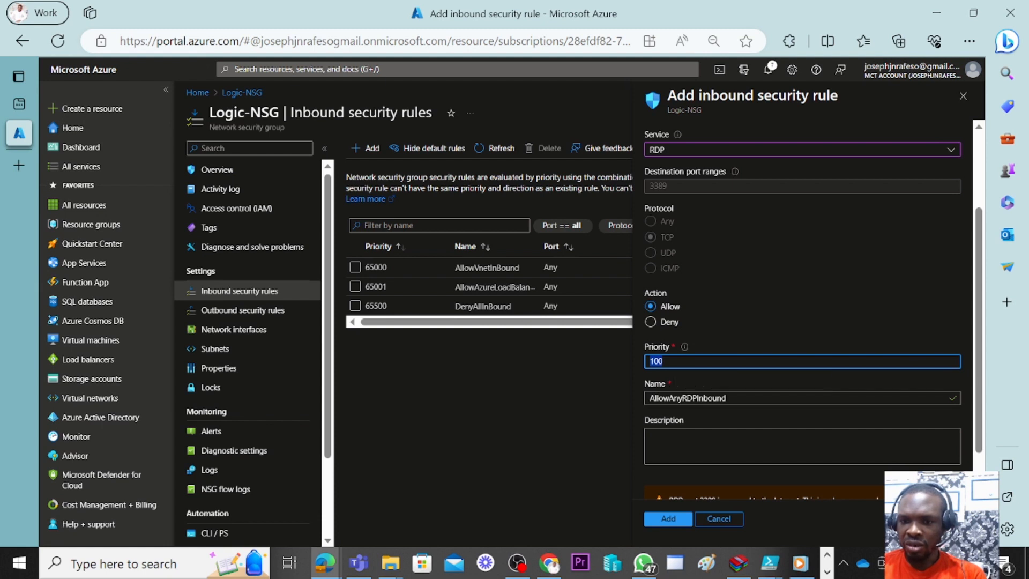
scroll(745, 439, down, 1)
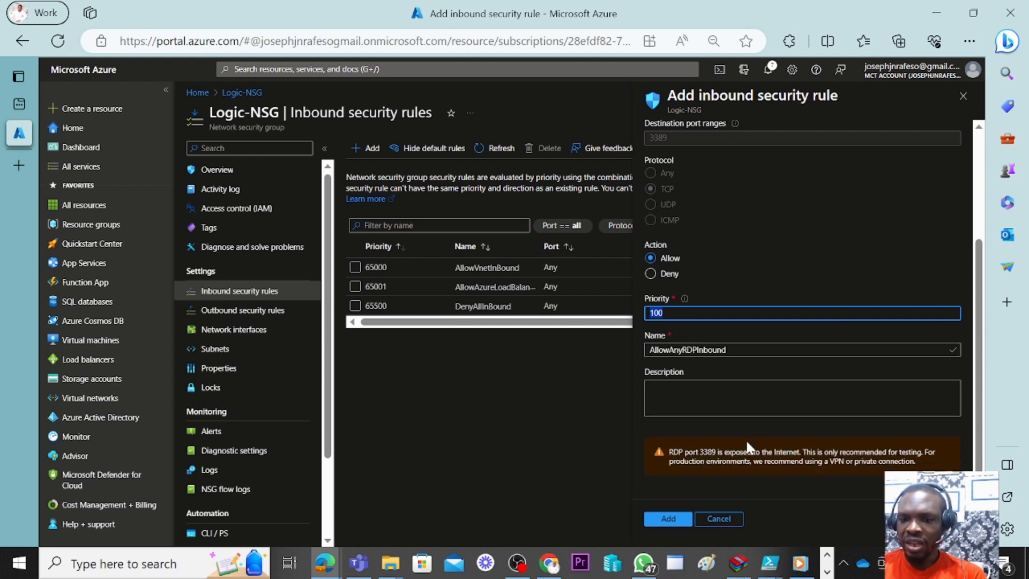
click(668, 520)
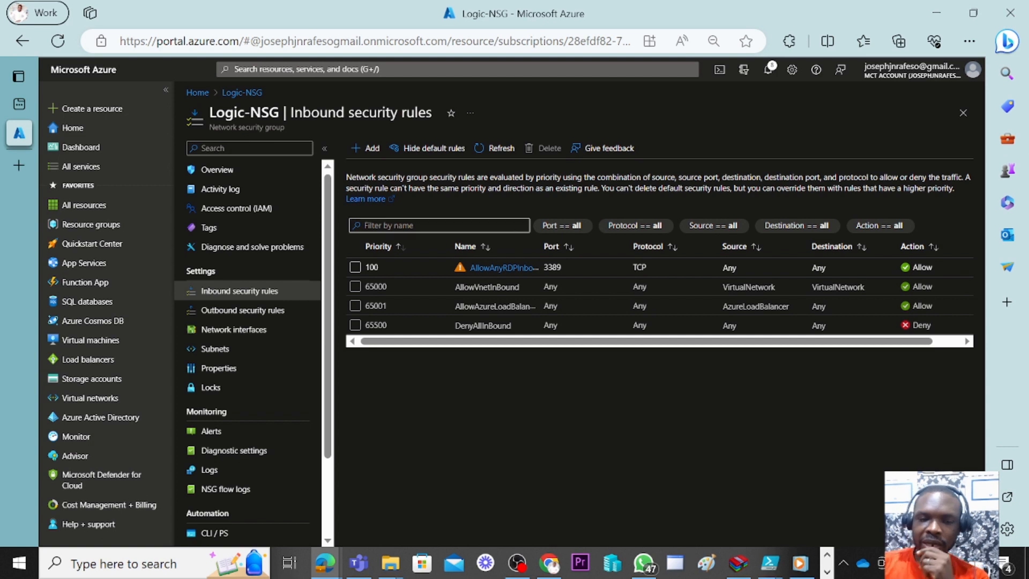
- Switch to the Notepad checklist and select the word "NIC" in item 6
click(826, 570)
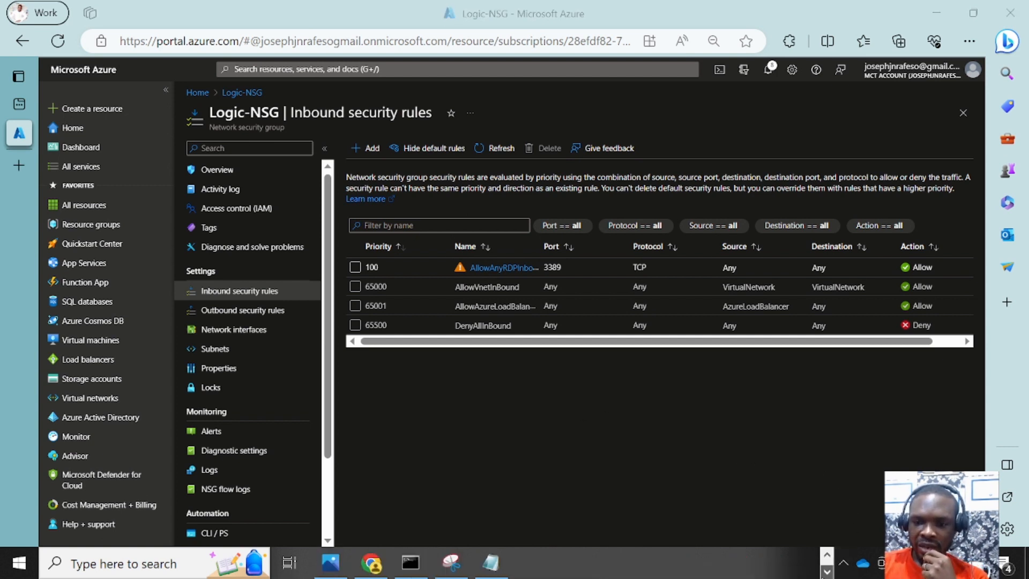
click(490, 562)
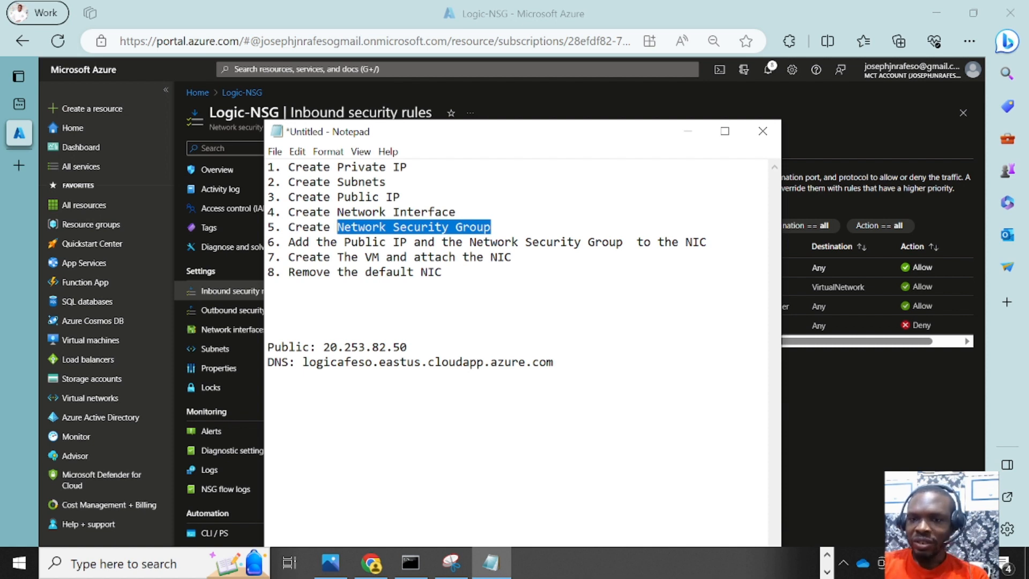
double_click(695, 242)
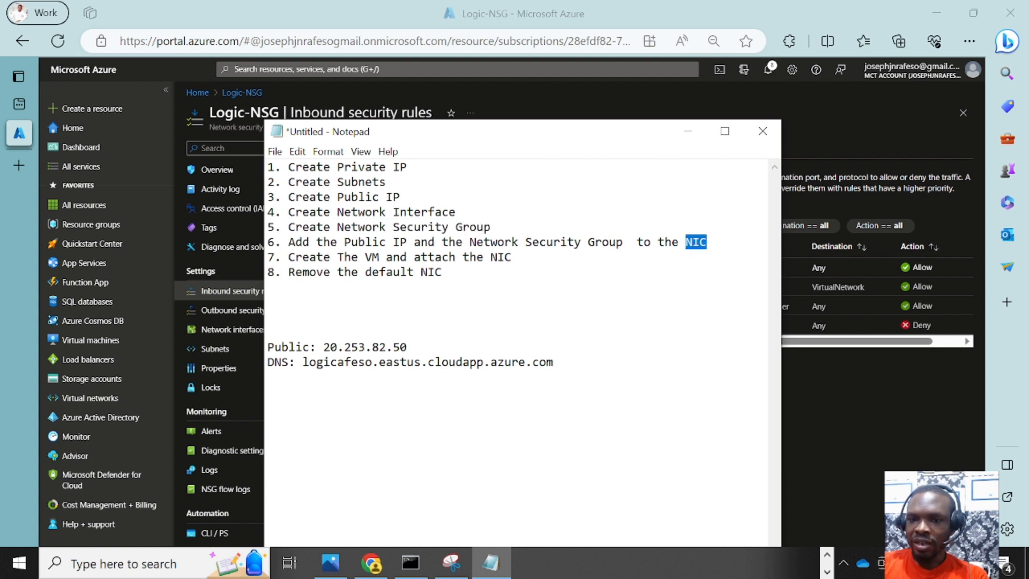
- Return to the Azure portal and open the Logic-NSG overview from the recent resources on the home page
click(840, 401)
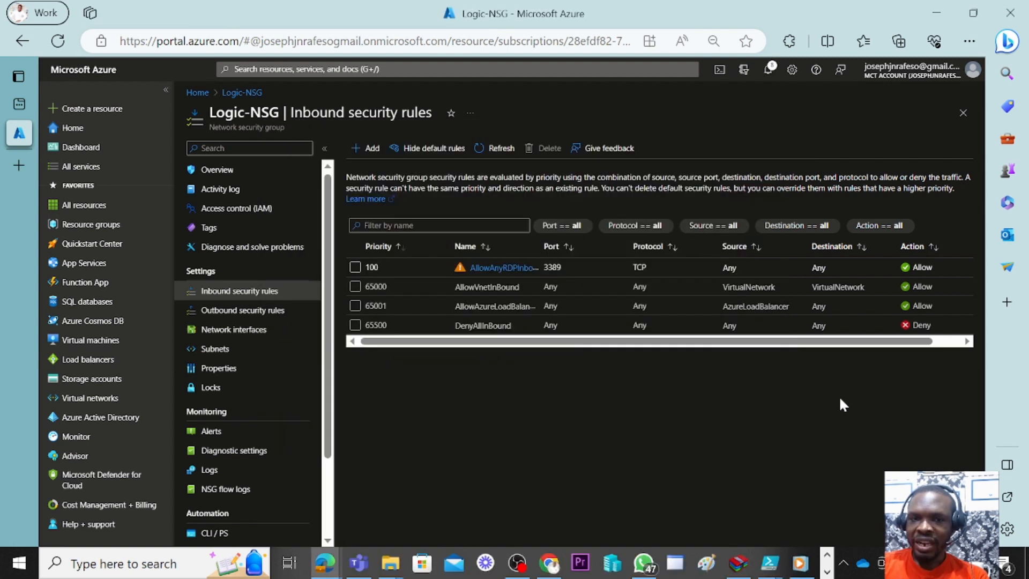
click(195, 93)
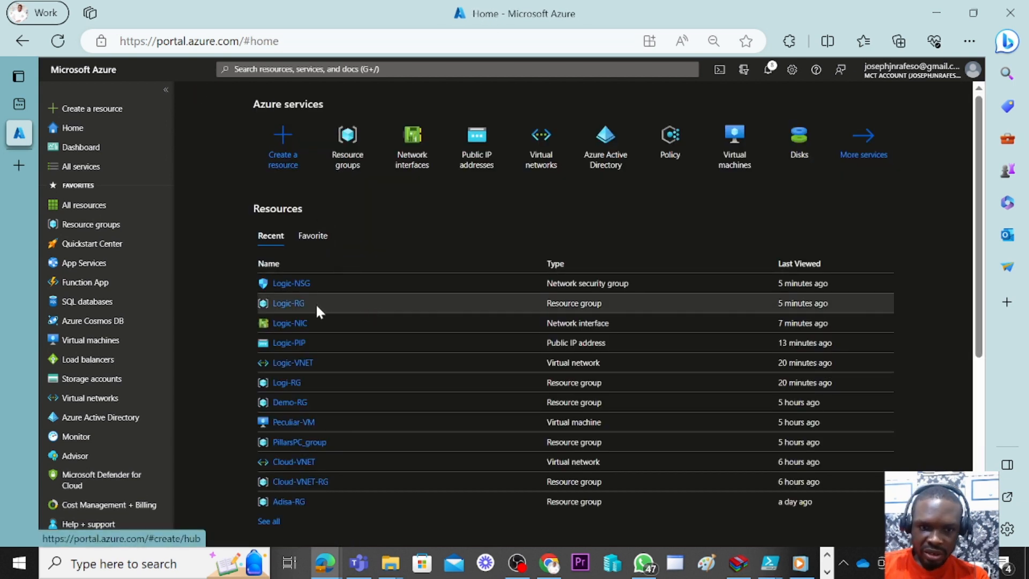
click(297, 283)
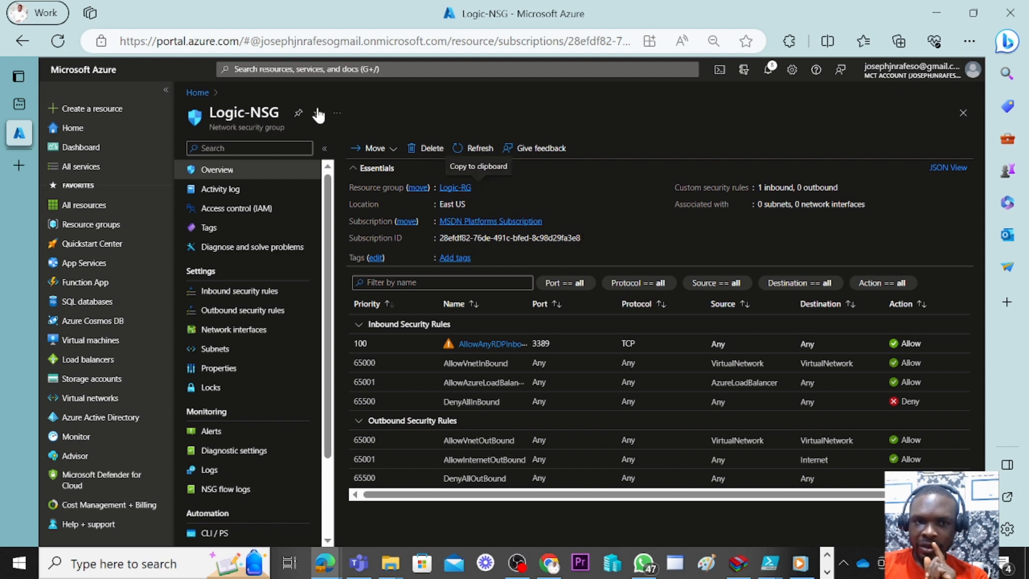
- Go back to the Azure home page and open the full list of recent resources
click(197, 92)
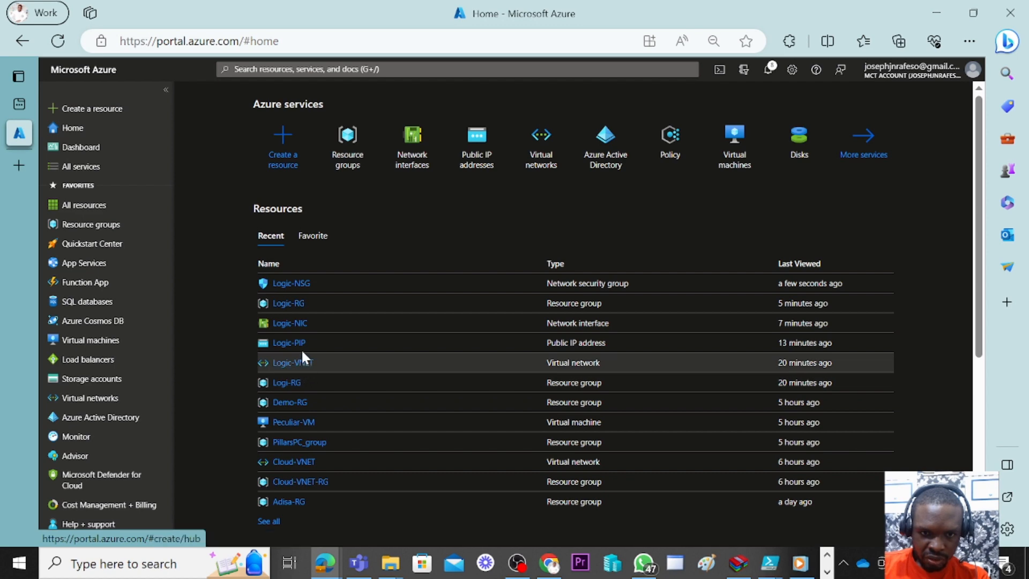
scroll(302, 303, down, 3)
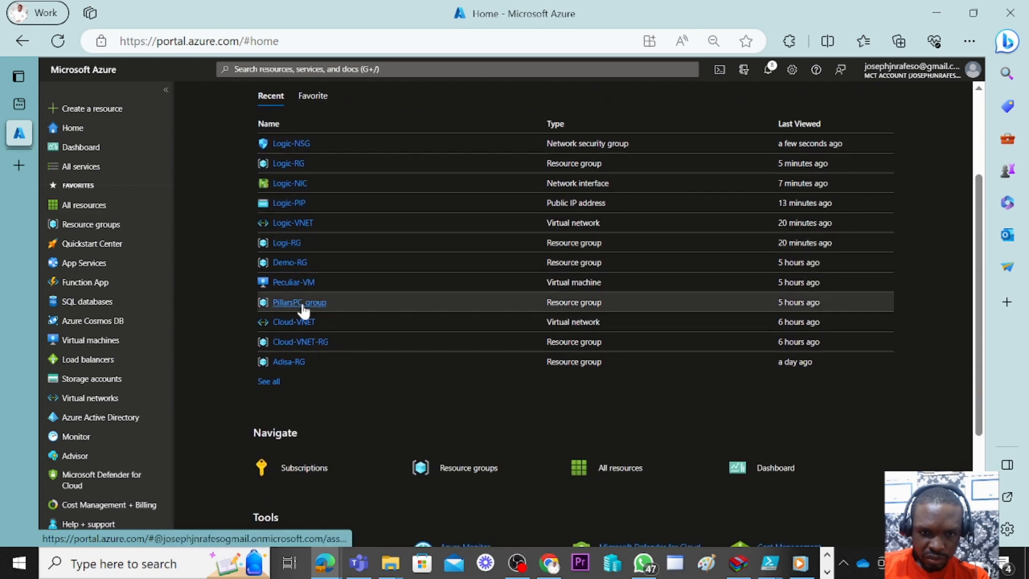
click(278, 382)
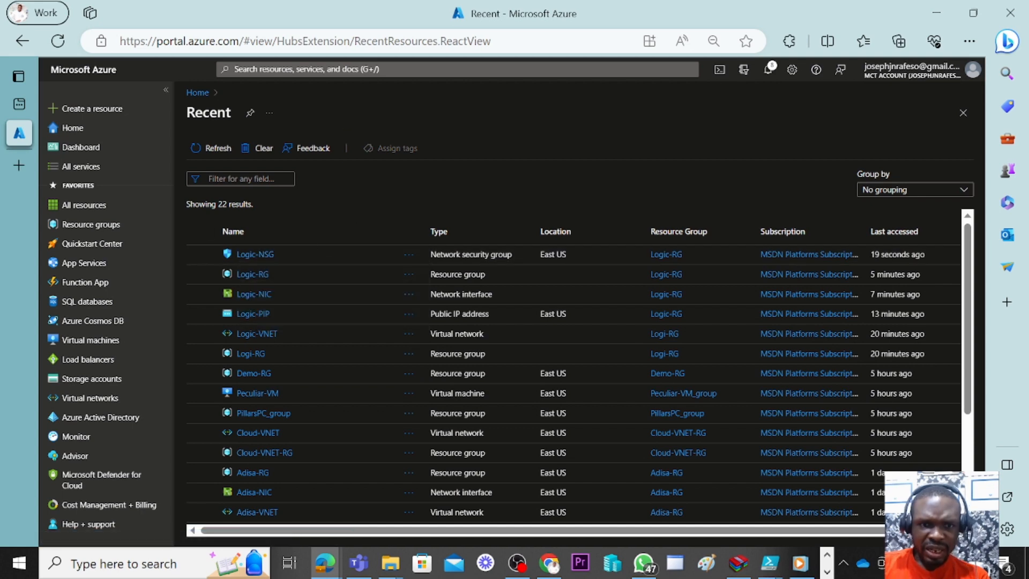
click(353, 69)
text(logic)
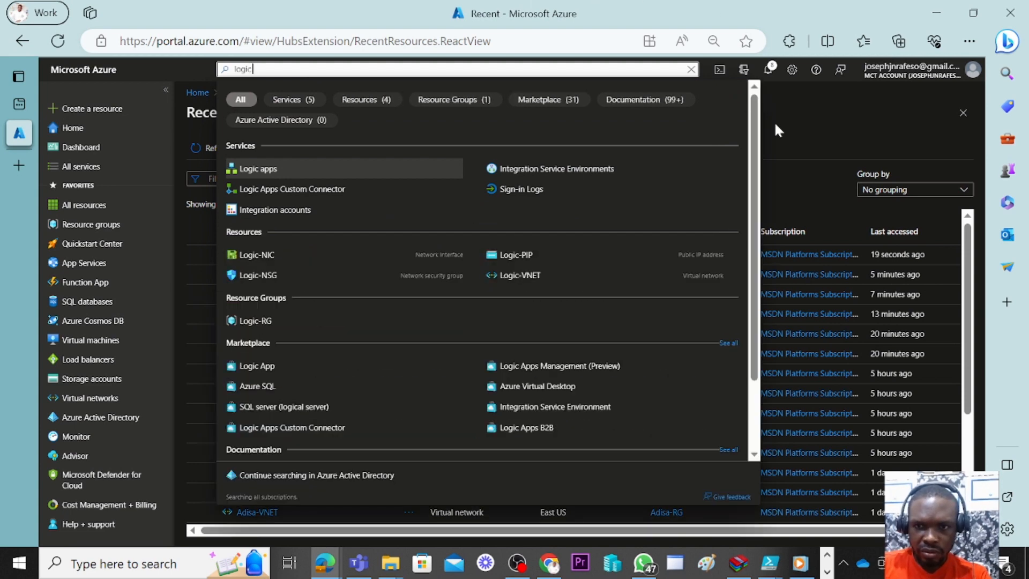
click(802, 135)
- Filter the recent resources by "logic-" and open the Logic-NIC network interface
click(256, 180)
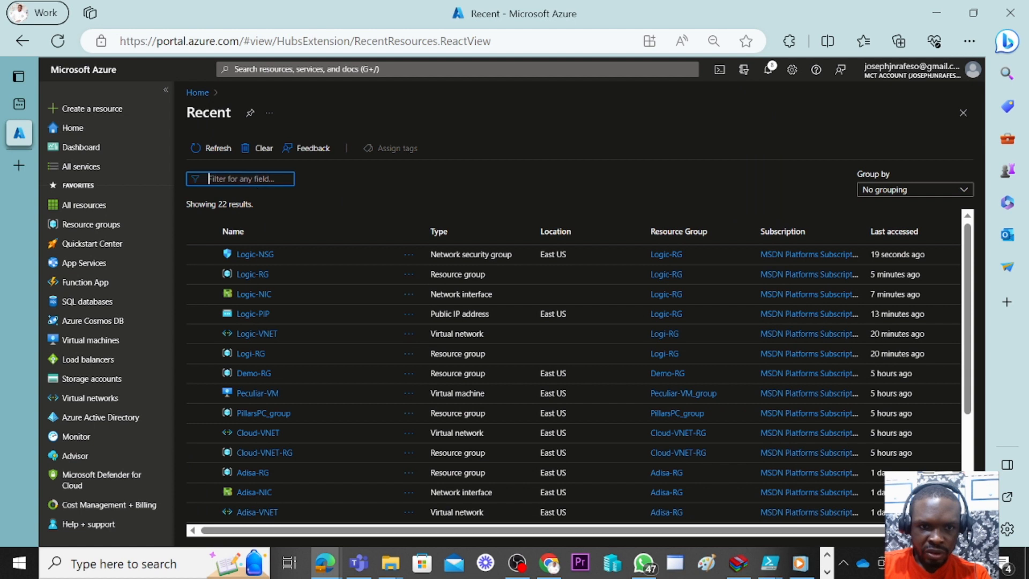
text(logic-)
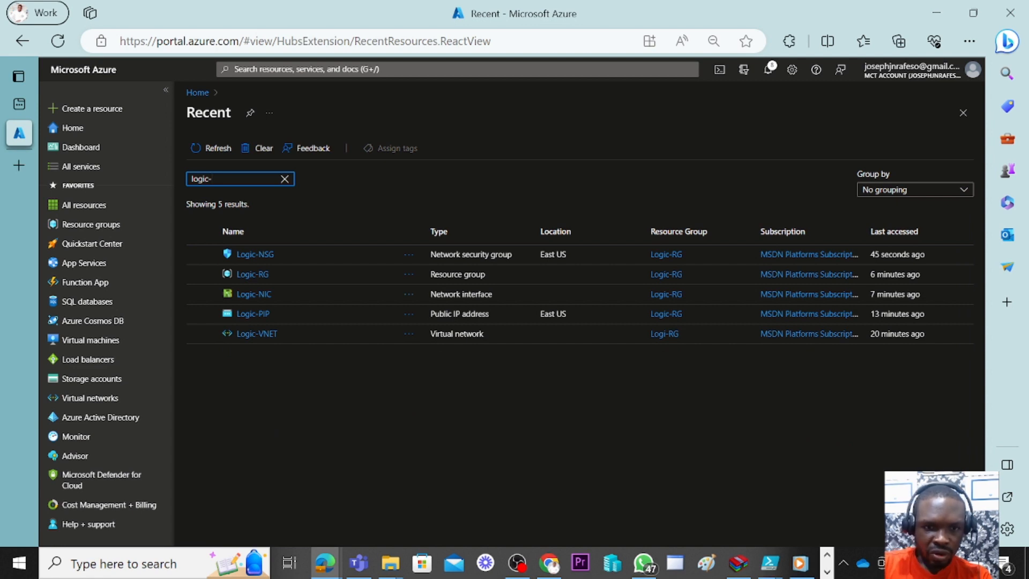
click(250, 295)
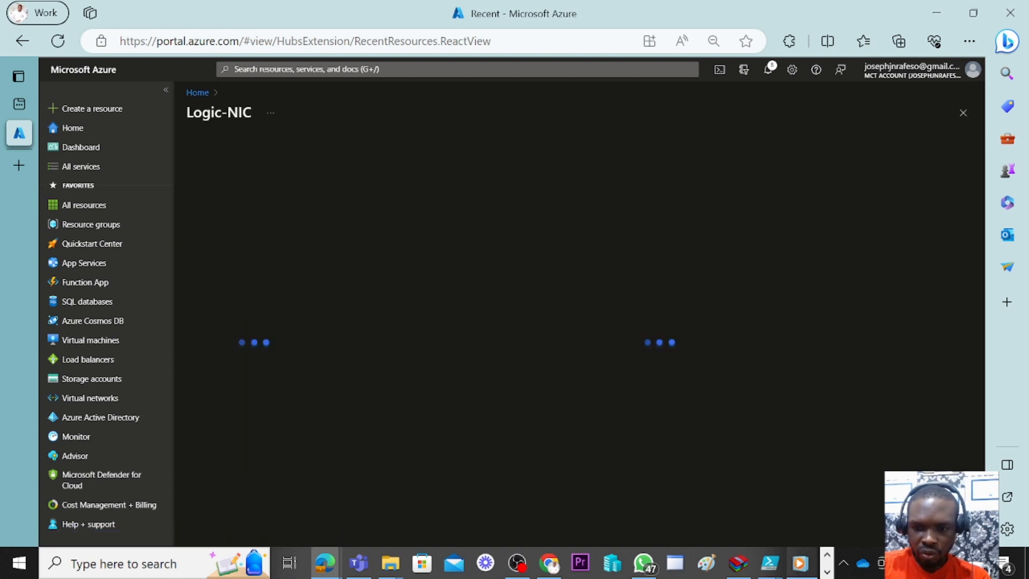
- Check item 6 of the Notepad checklist and return to the Logic-NIC page in the Azure portal
click(827, 571)
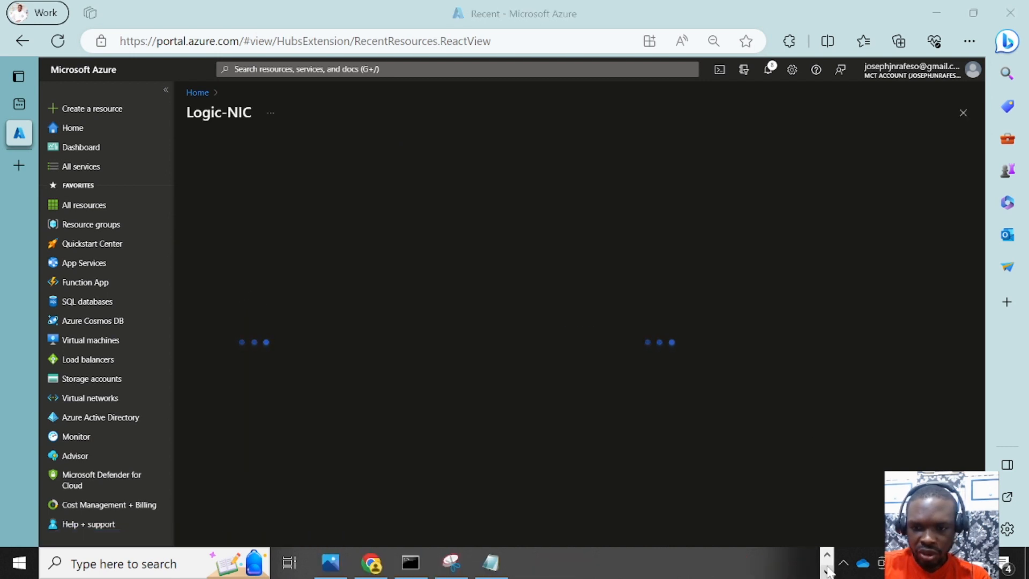
click(490, 562)
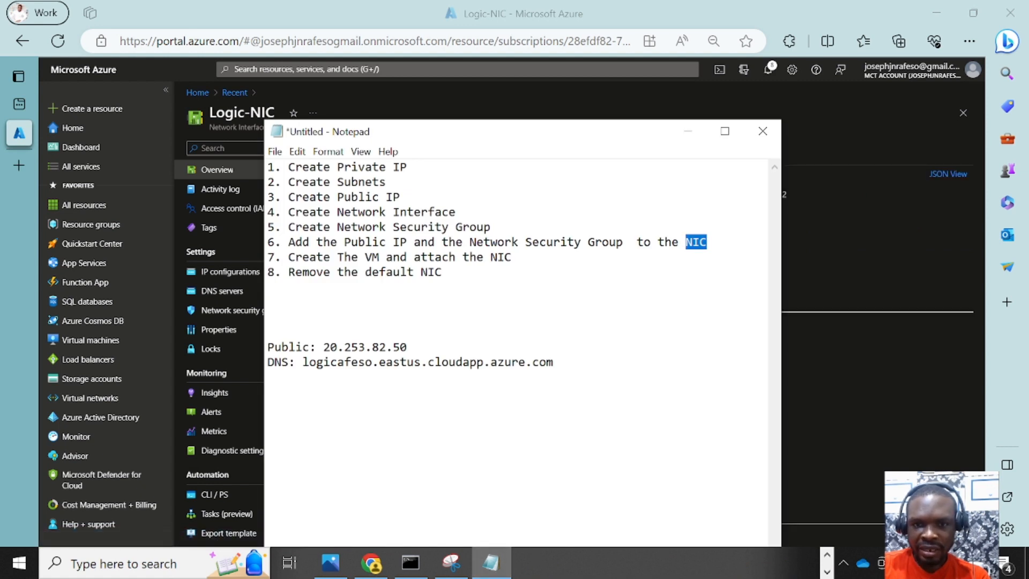
click(810, 258)
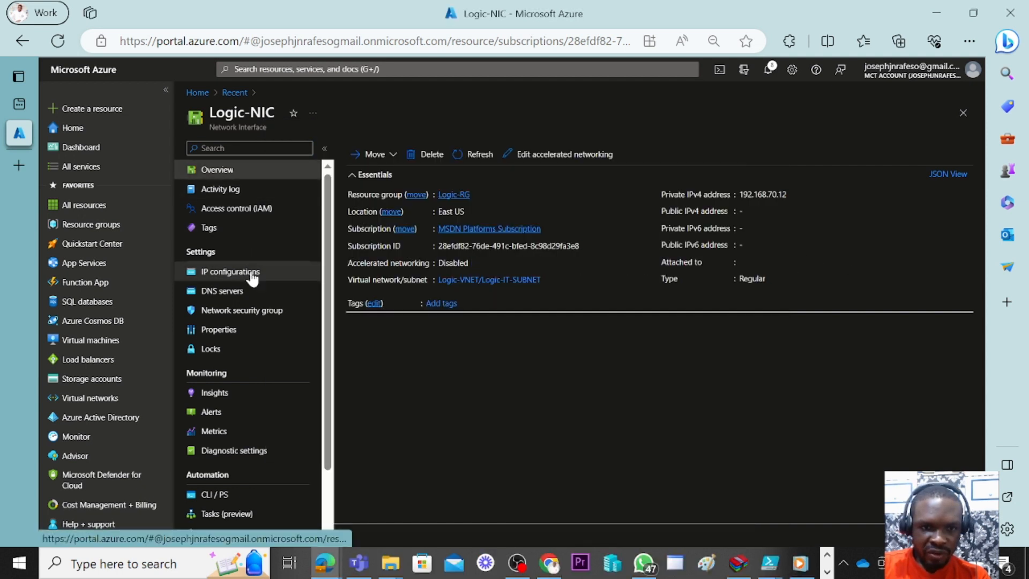
- Assign Logic-NSG as the network security group of Logic-NIC and save the change
click(243, 313)
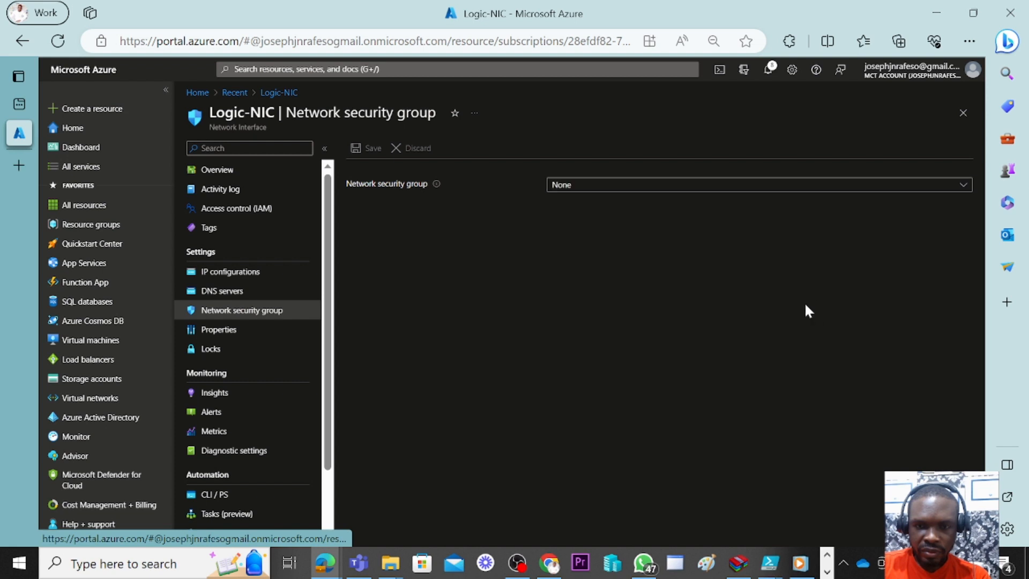
click(639, 188)
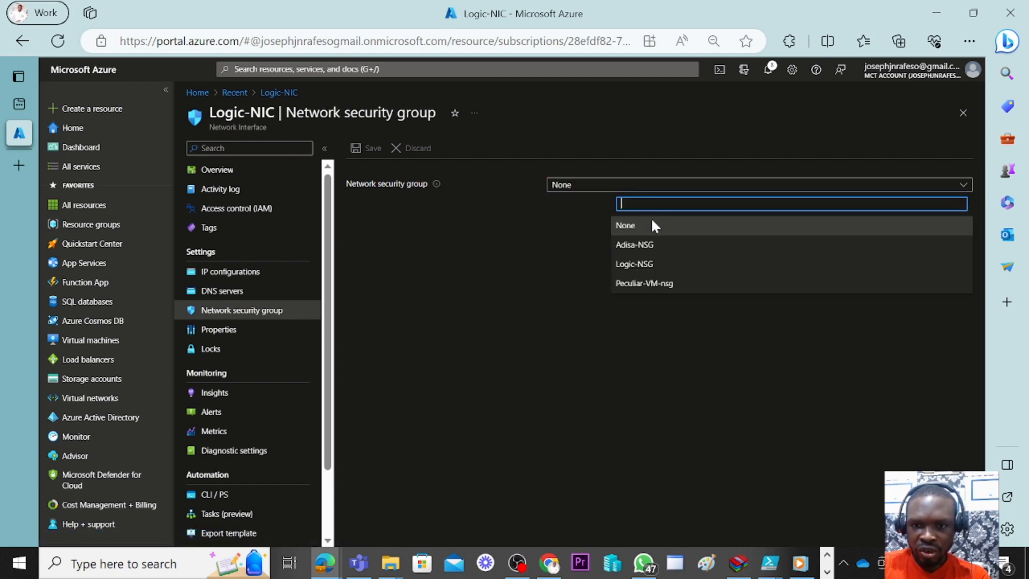
click(663, 267)
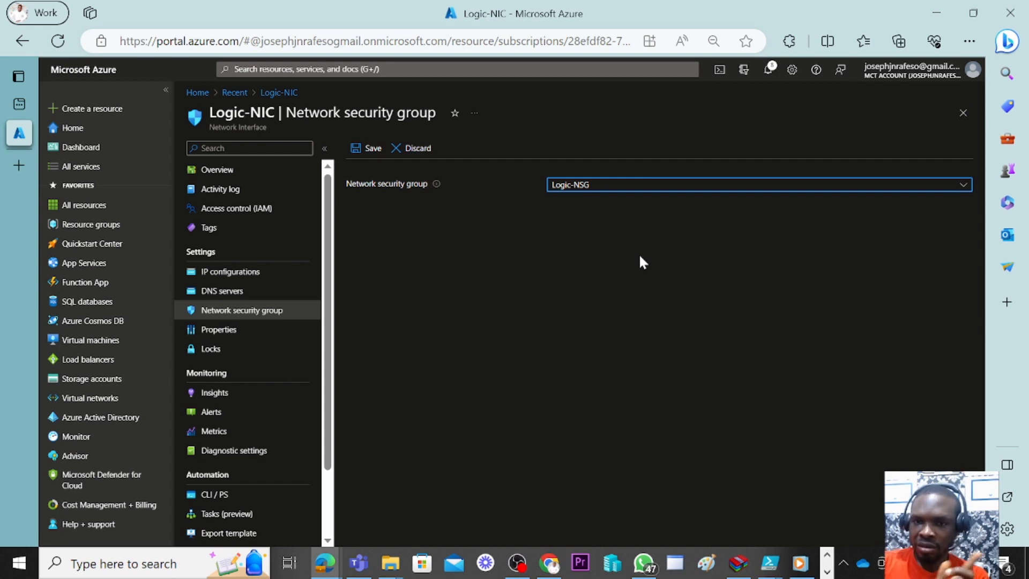
click(367, 149)
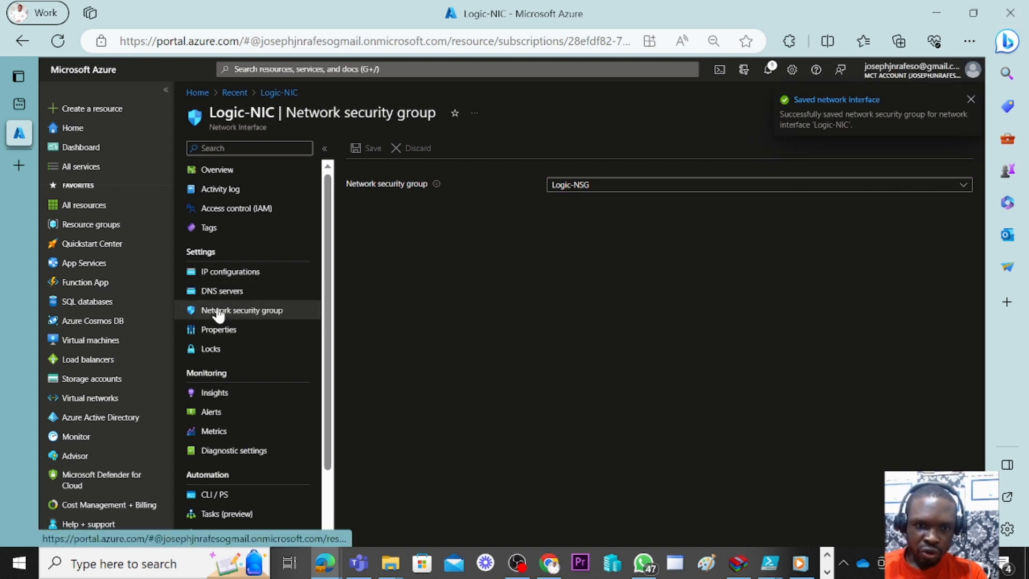
- Edit the Ipv4config IP configuration of Logic-NIC and enable associating a public IP address
click(234, 278)
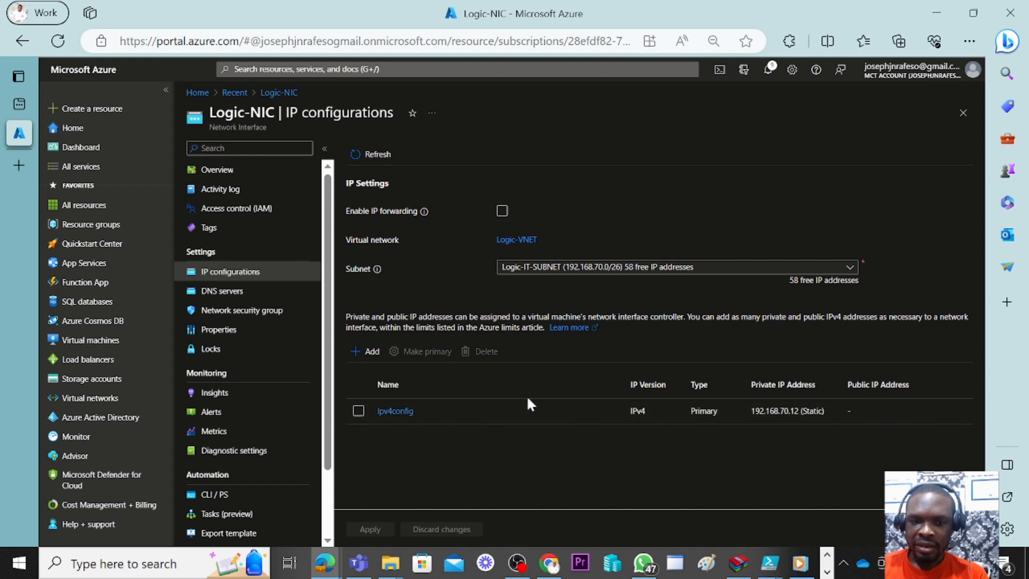
click(395, 412)
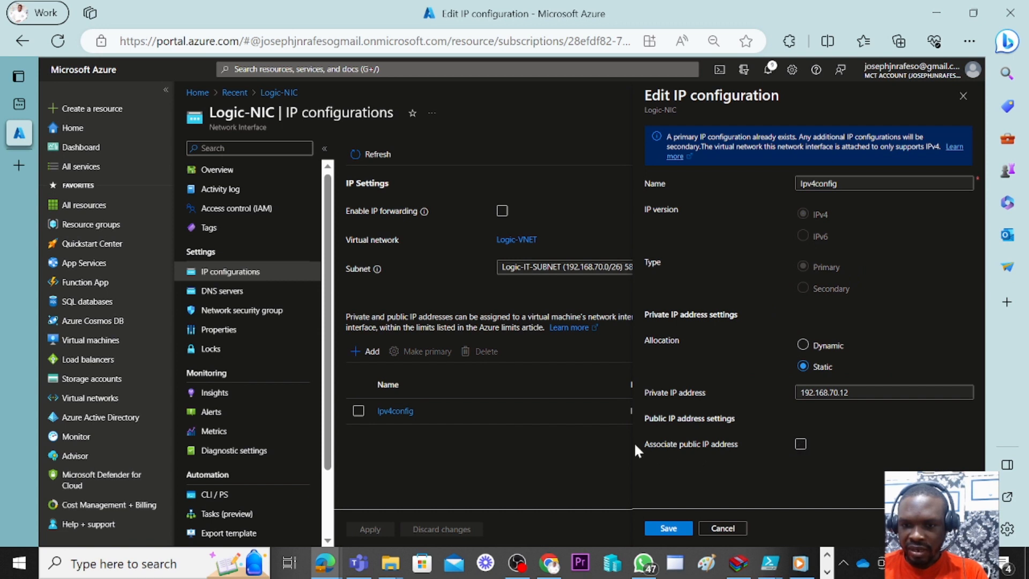
click(800, 445)
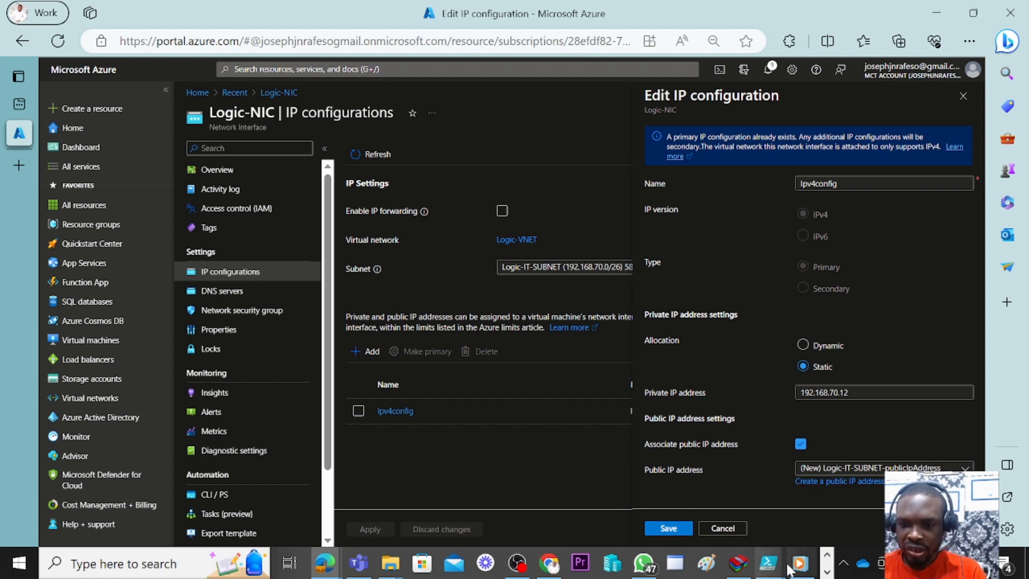
- Look up the public IP address noted in Notepad and return to the IP configuration being edited
click(827, 571)
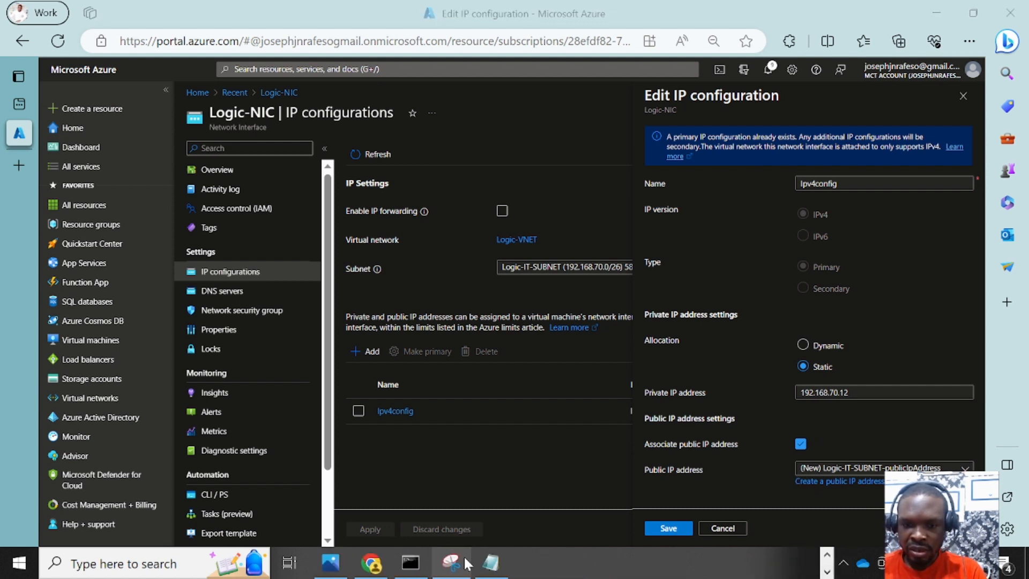
click(490, 562)
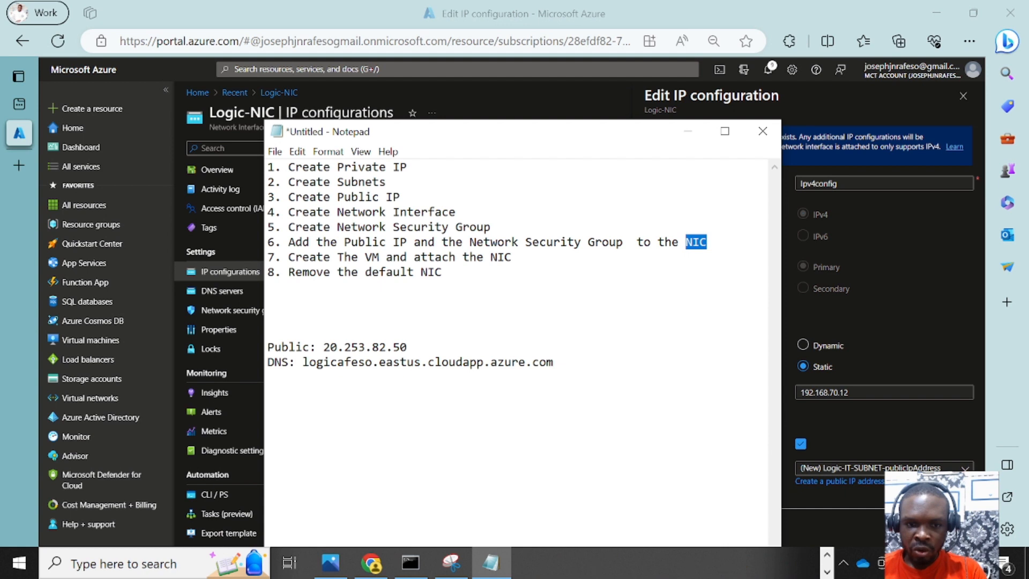
drag(330, 347, 379, 346)
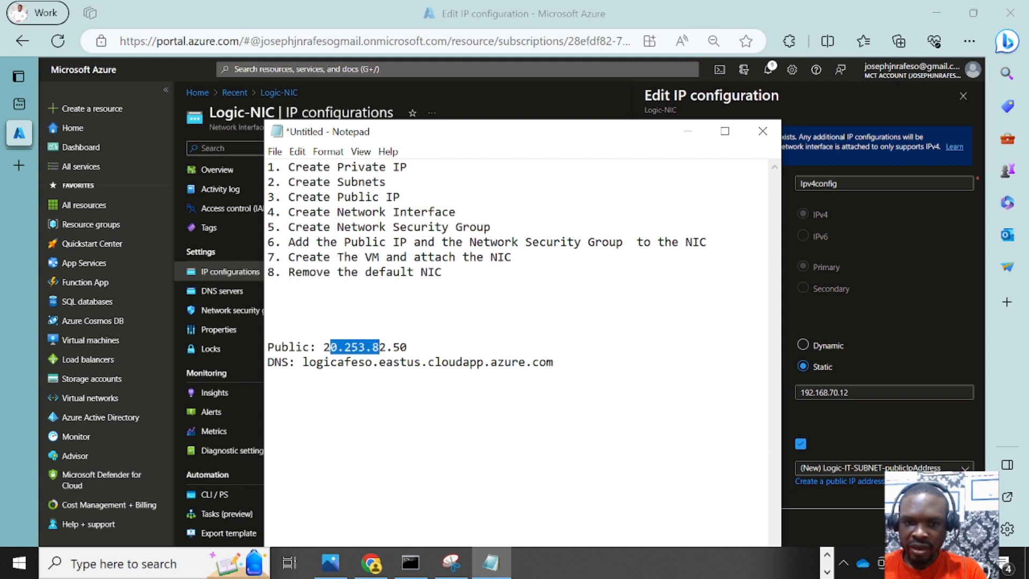
click(551, 92)
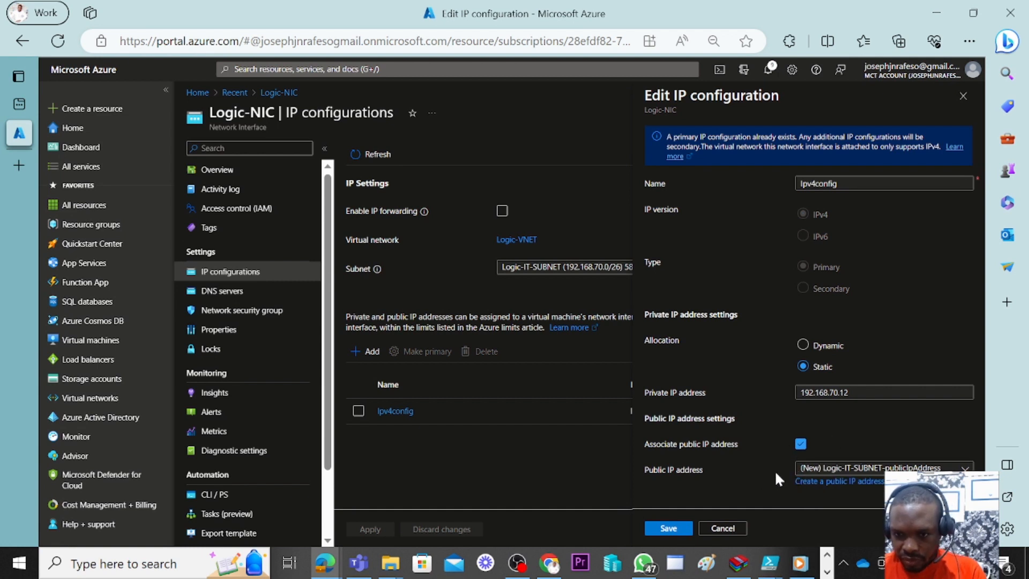
- Choose Logic-PIP as the public IP address of Ipv4config and save the configuration
click(920, 468)
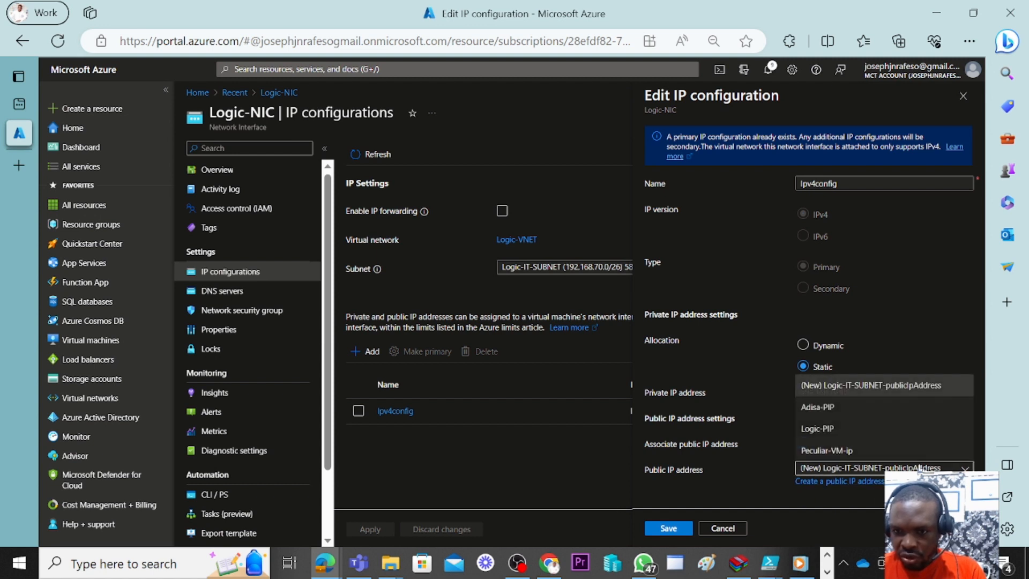
click(833, 427)
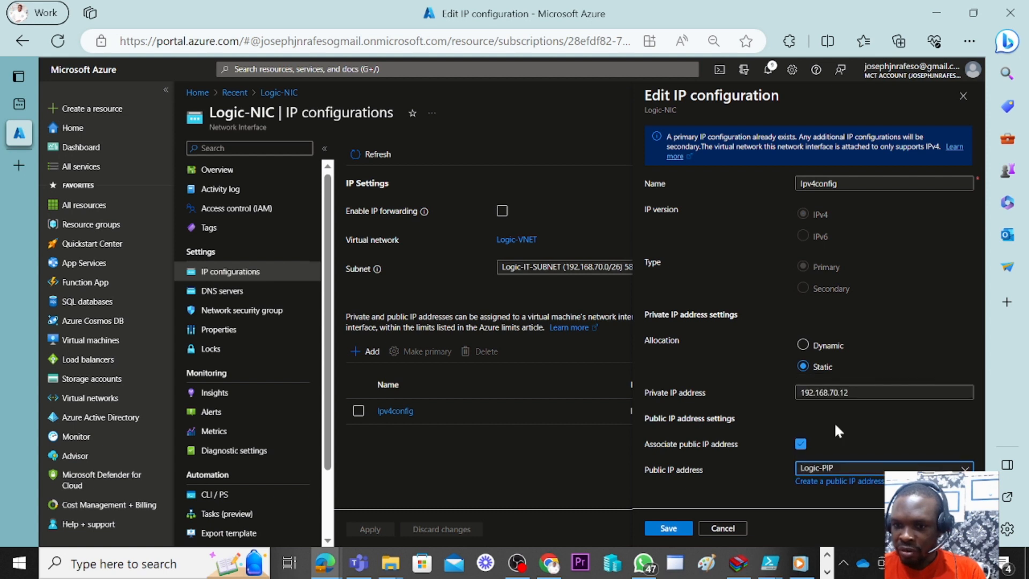
click(667, 528)
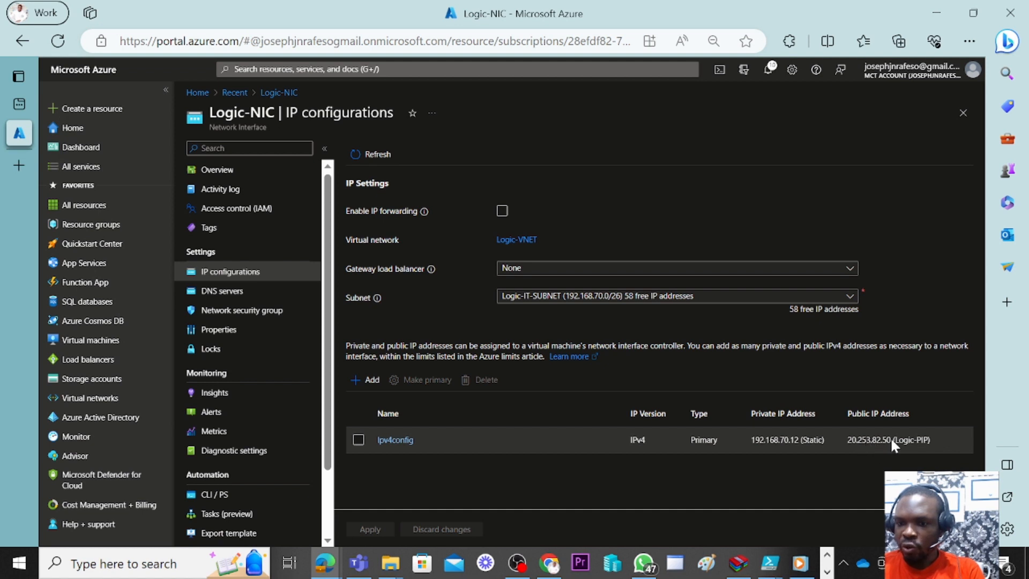
- Compare the public IP address noted in Notepad with the one assigned to Ipv4config in the Azure portal
click(828, 571)
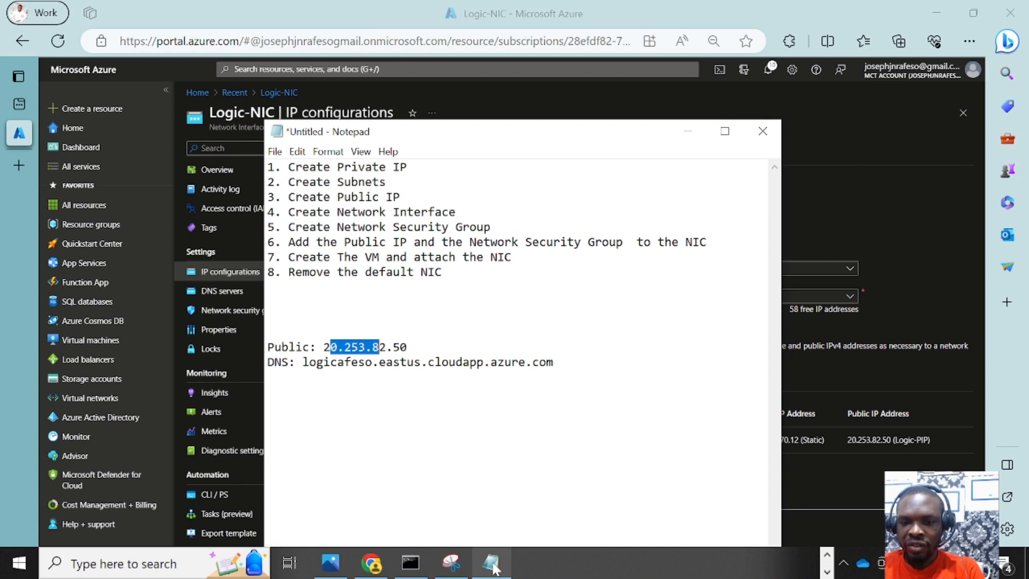
click(490, 562)
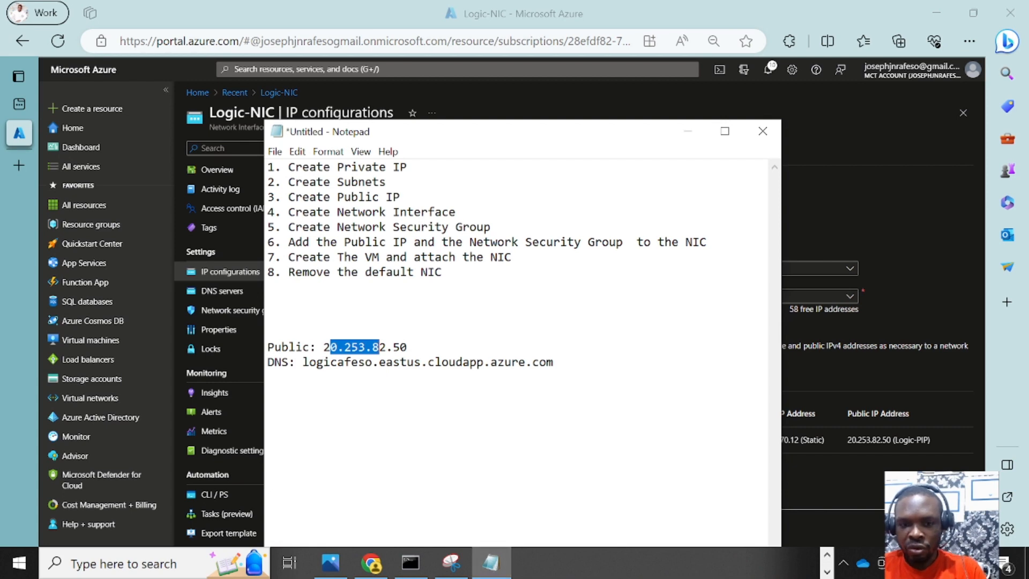
drag(350, 347, 407, 347)
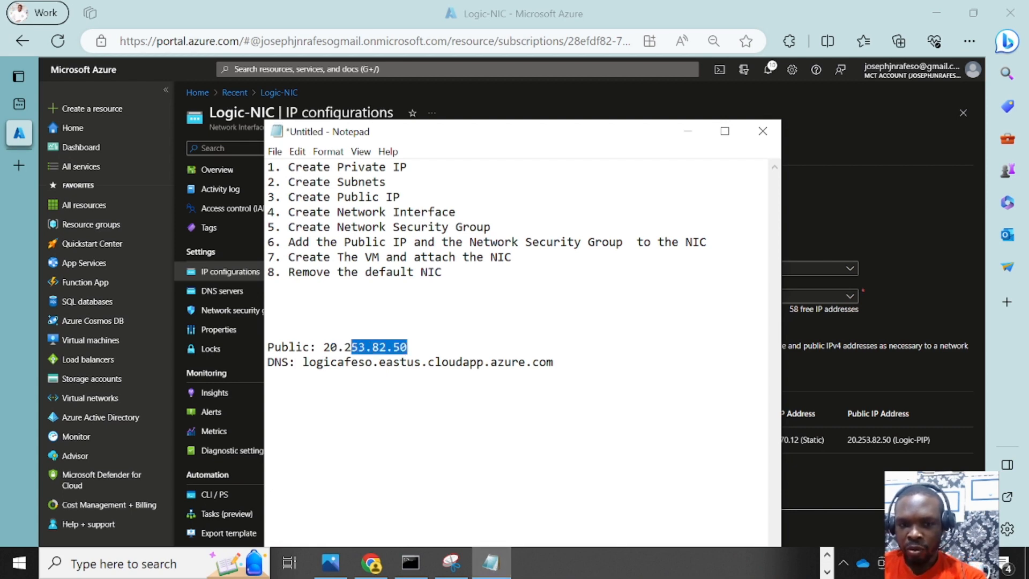
click(691, 134)
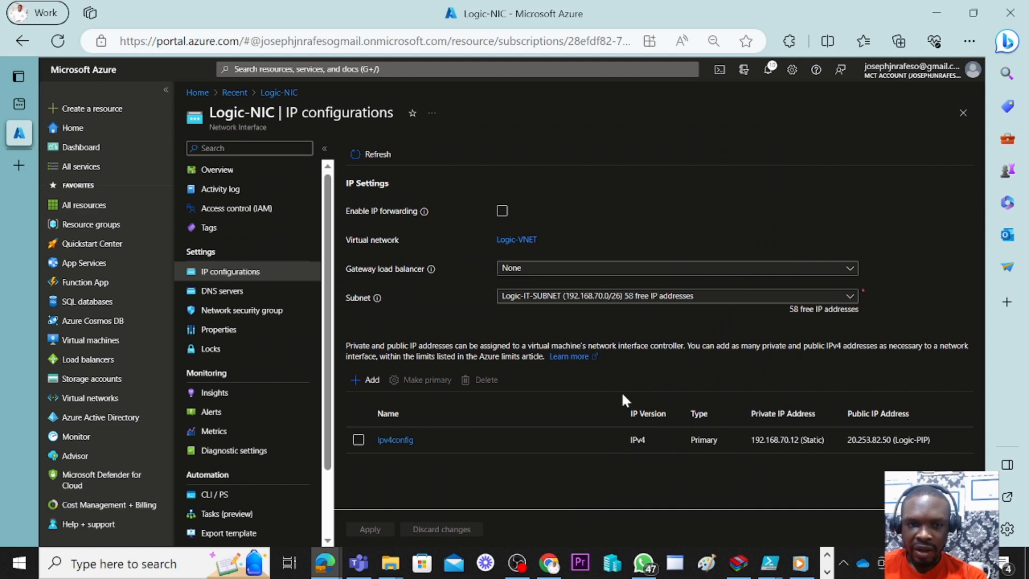
- Review the Notepad checklist, highlighting items 1 to 6 and the text of item 7, "Create The VM and attach the NIC"
click(826, 571)
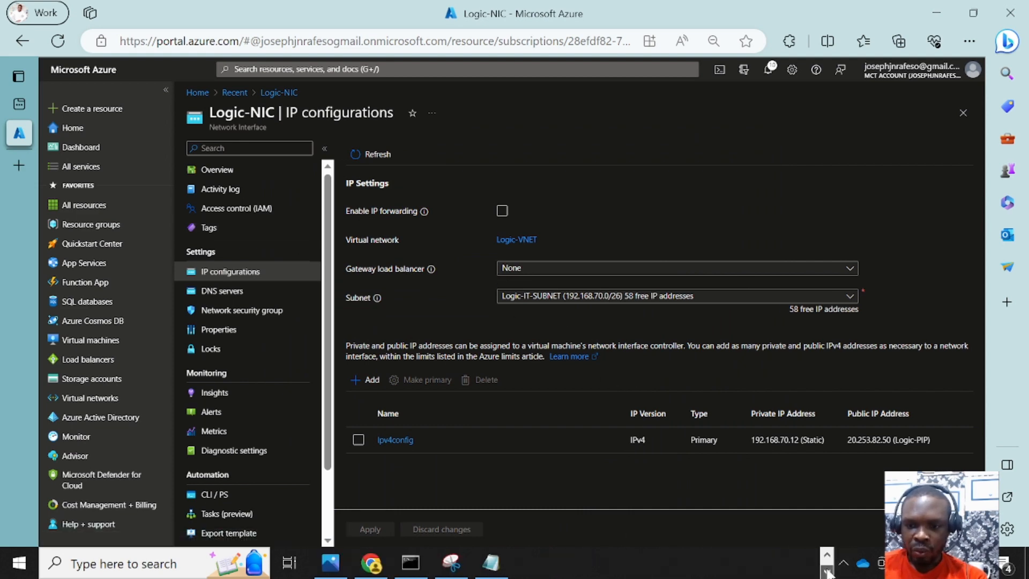
click(491, 562)
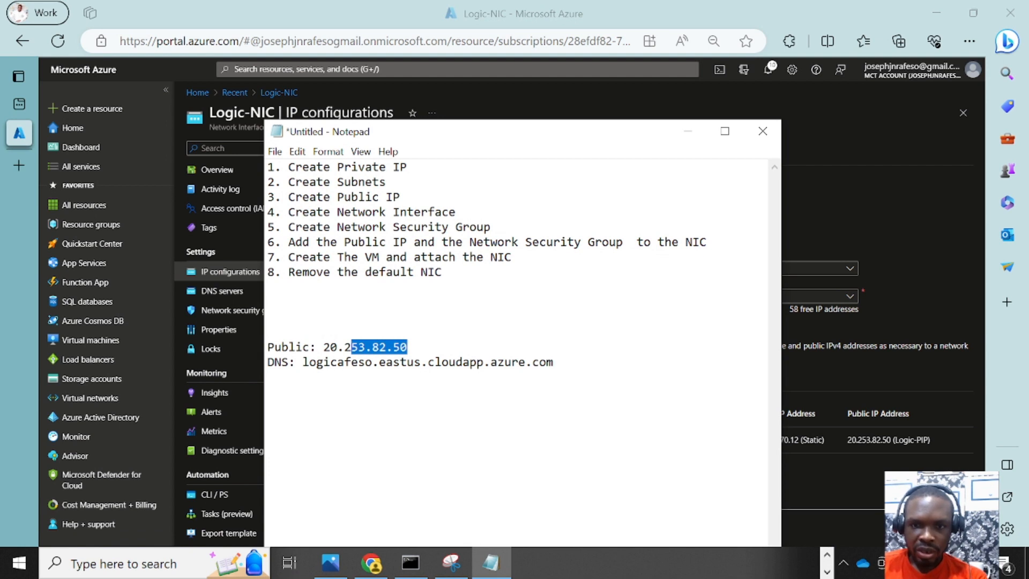
drag(706, 242, 267, 167)
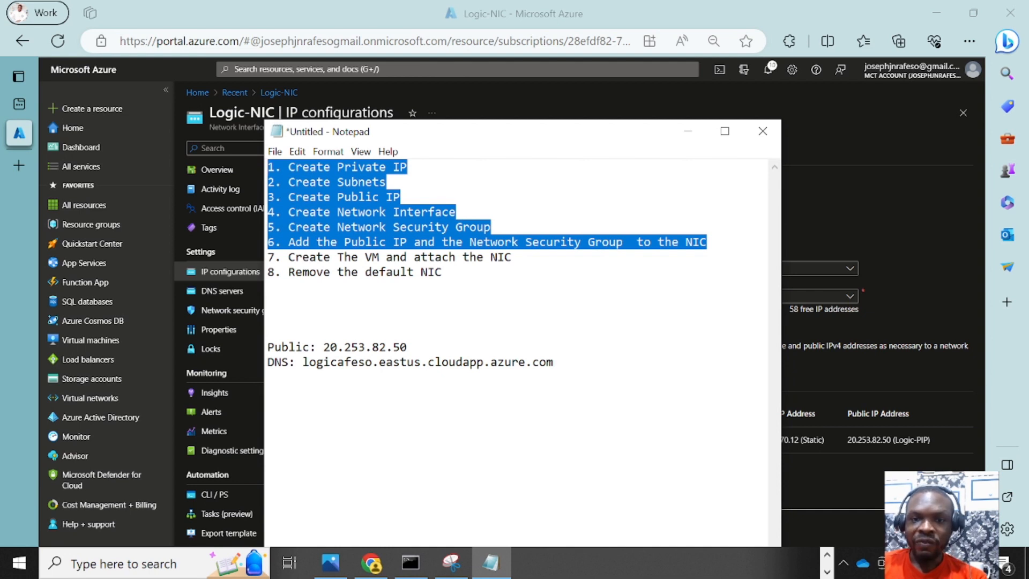
drag(512, 256, 288, 257)
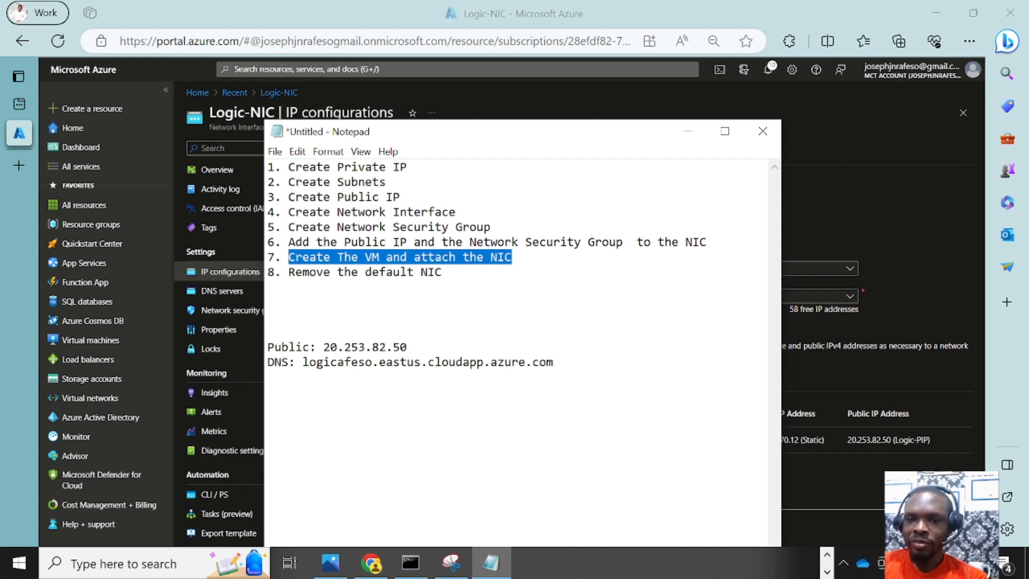
- Return to the Azure portal, search for "virtual machine" and start creating a Virtual machine from the Marketplace results
click(863, 156)
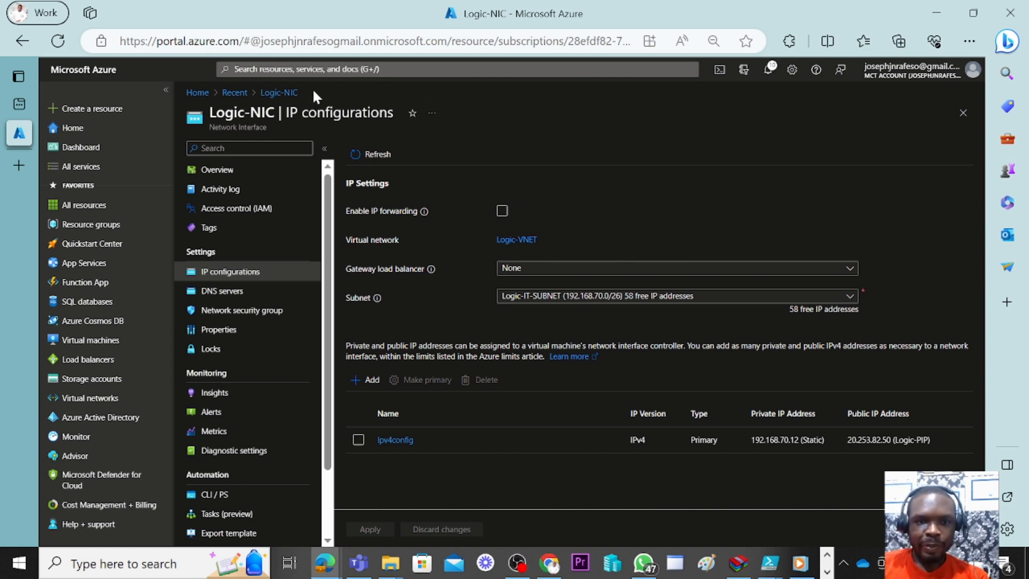
click(316, 70)
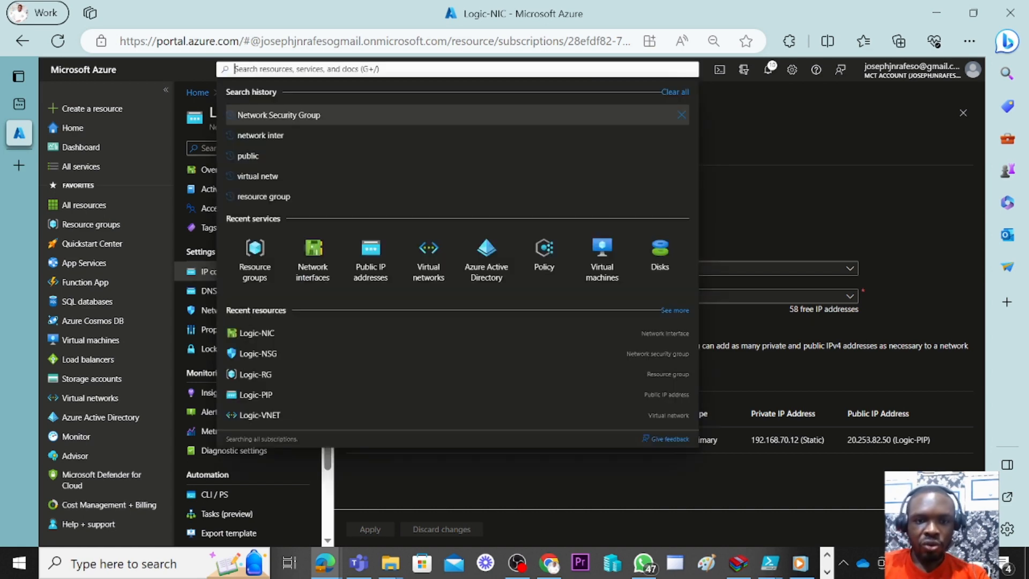
text(vir)
text(tu)
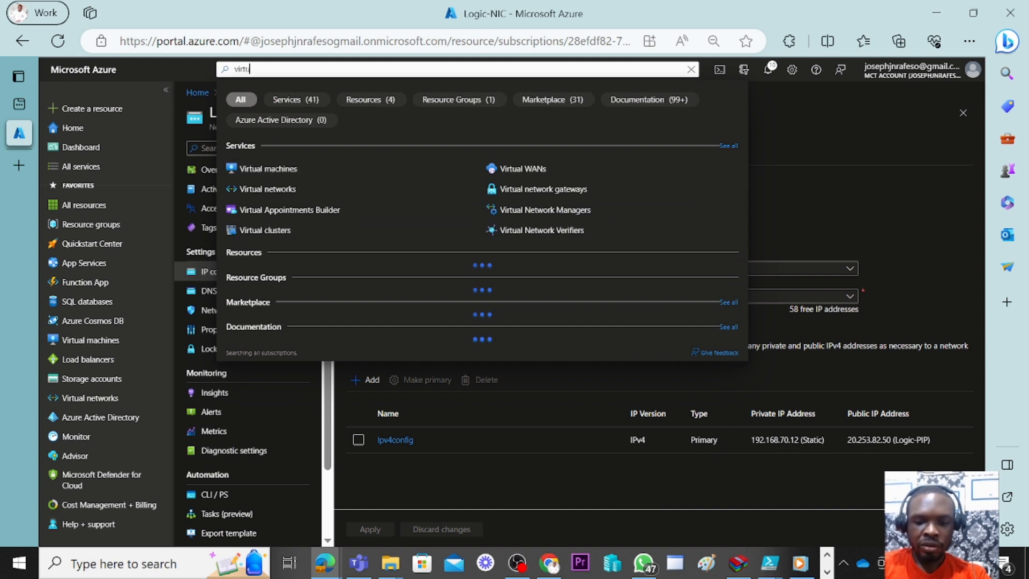
text(al machine)
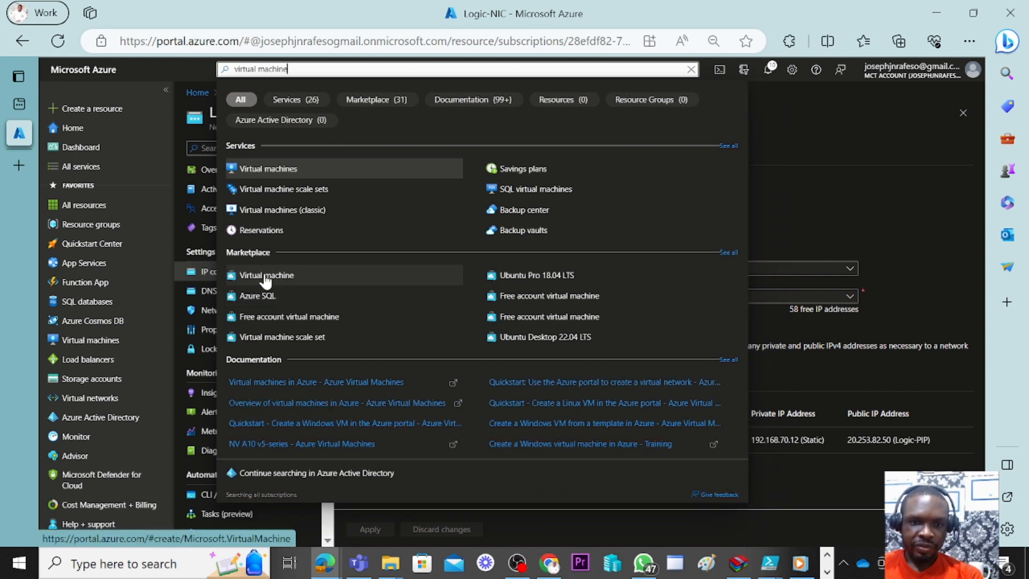
key(Escape)
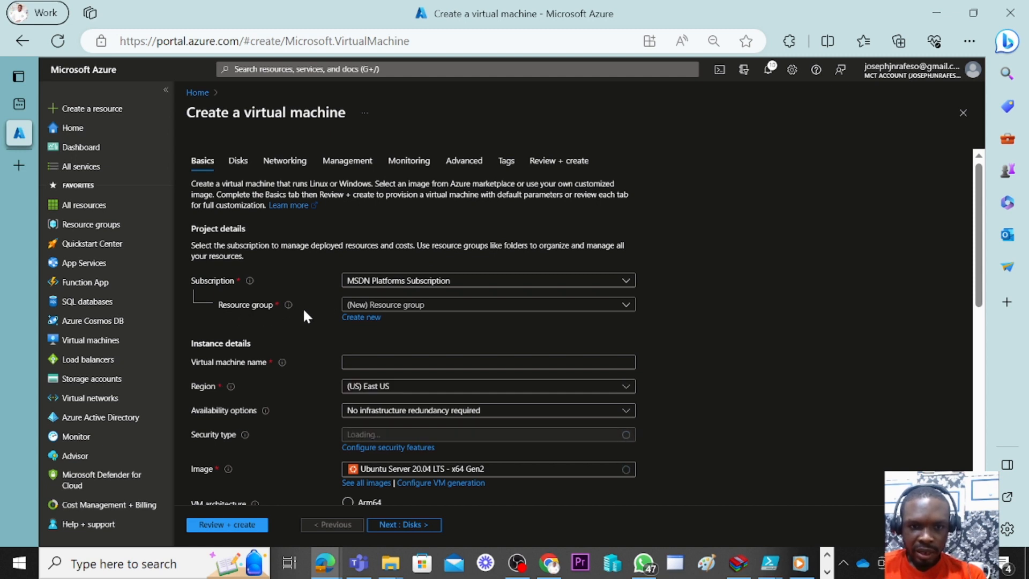
- Assign the new virtual machine to resource group Logic-RG and name it Logic-VM
click(397, 307)
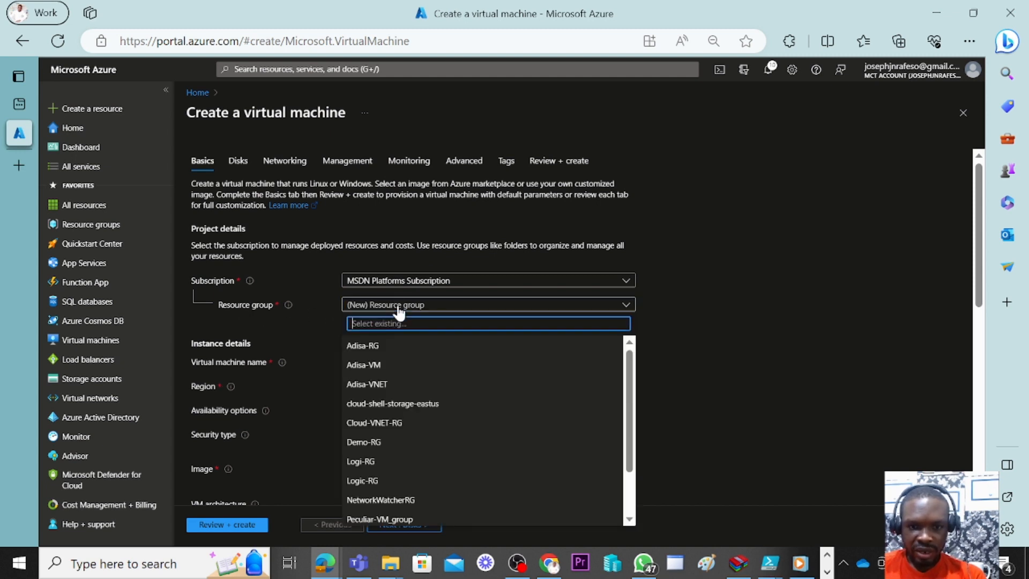
click(370, 480)
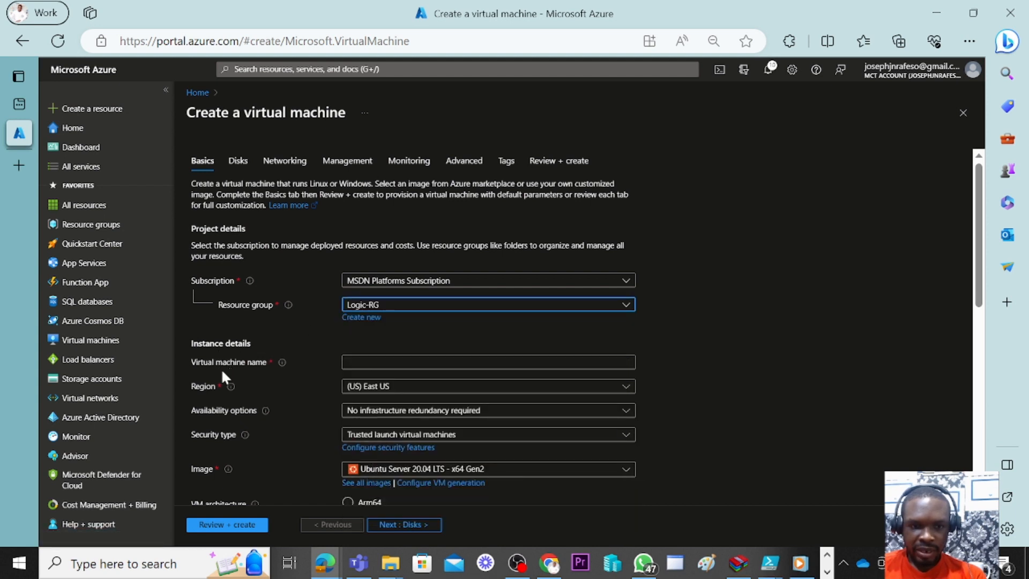
click(348, 362)
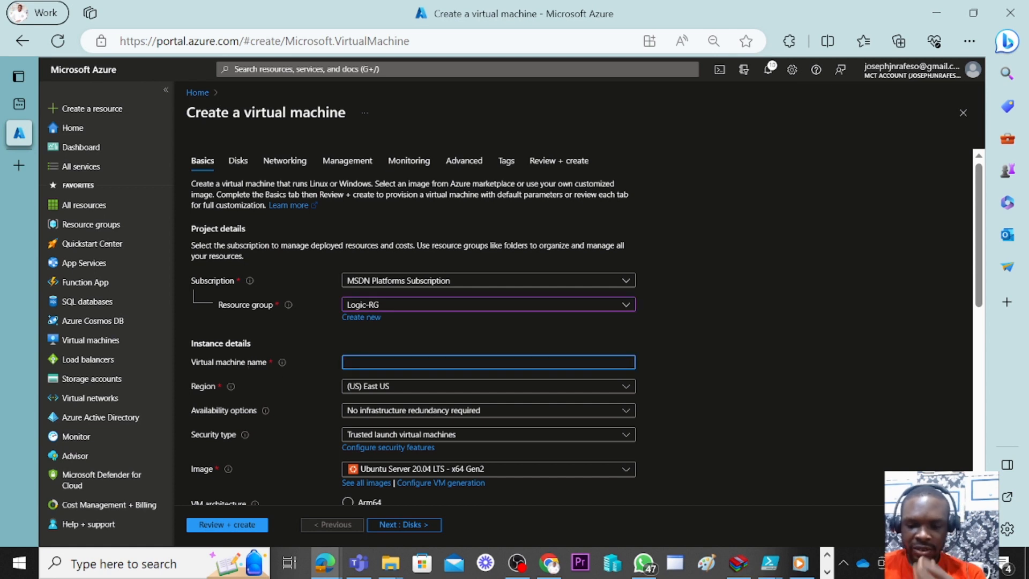
text(Logi)
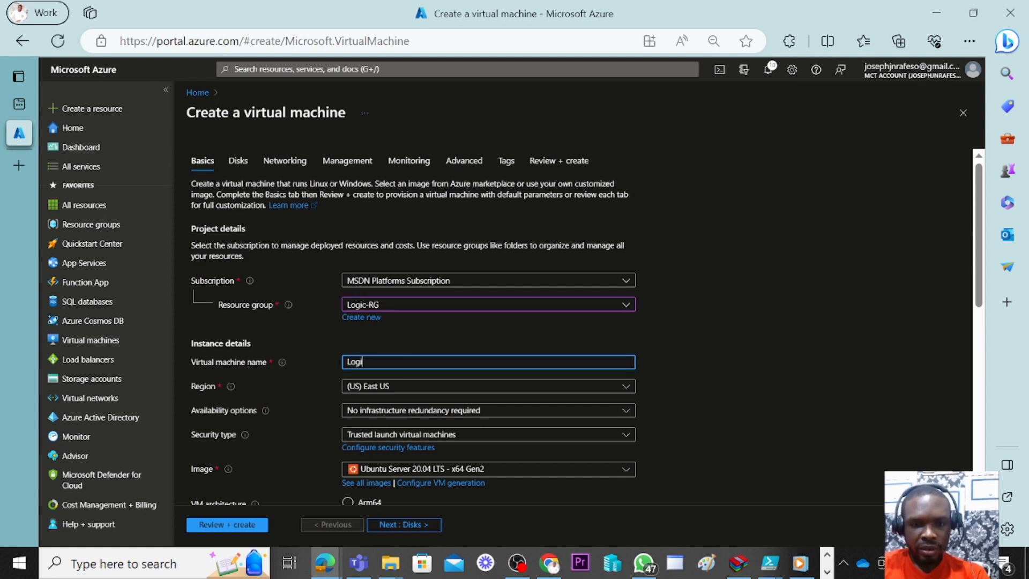
text(c-VM)
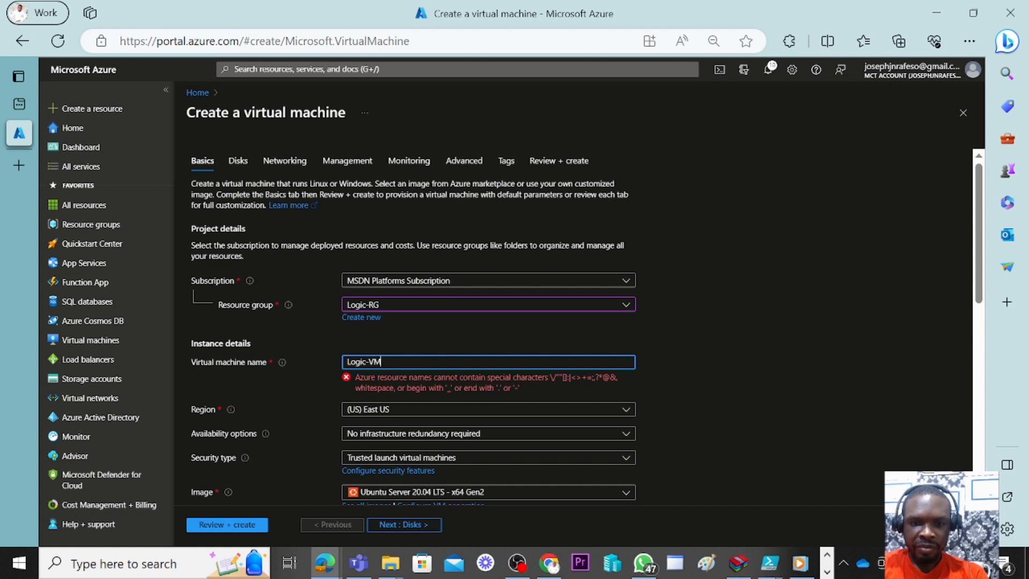
- Choose Windows Server 2022 Datacenter: Azure Edition Hotpatch - x64 Gen2 as the virtual machine's image
scroll(385, 374, down, 1)
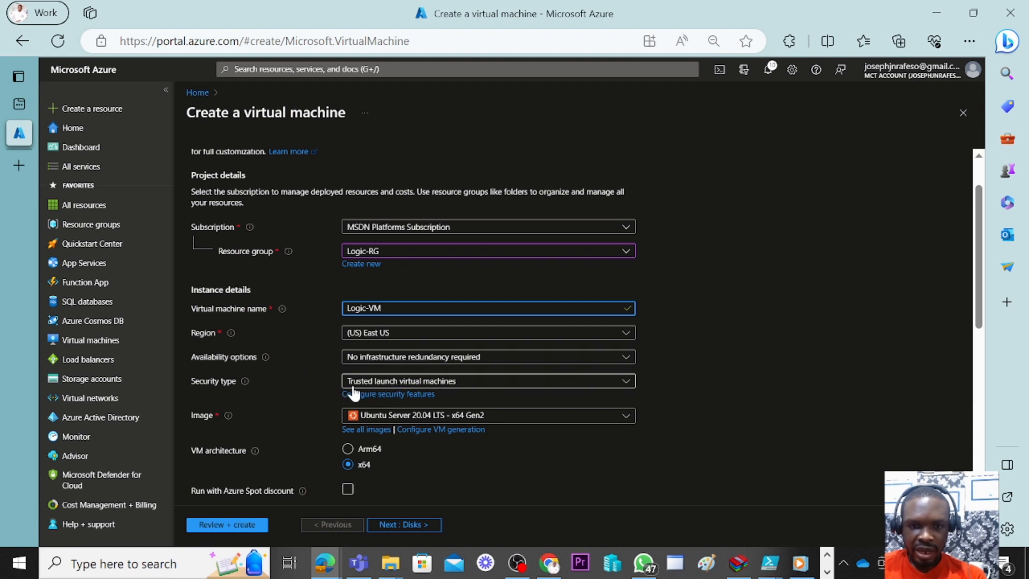
scroll(396, 386, down, 1)
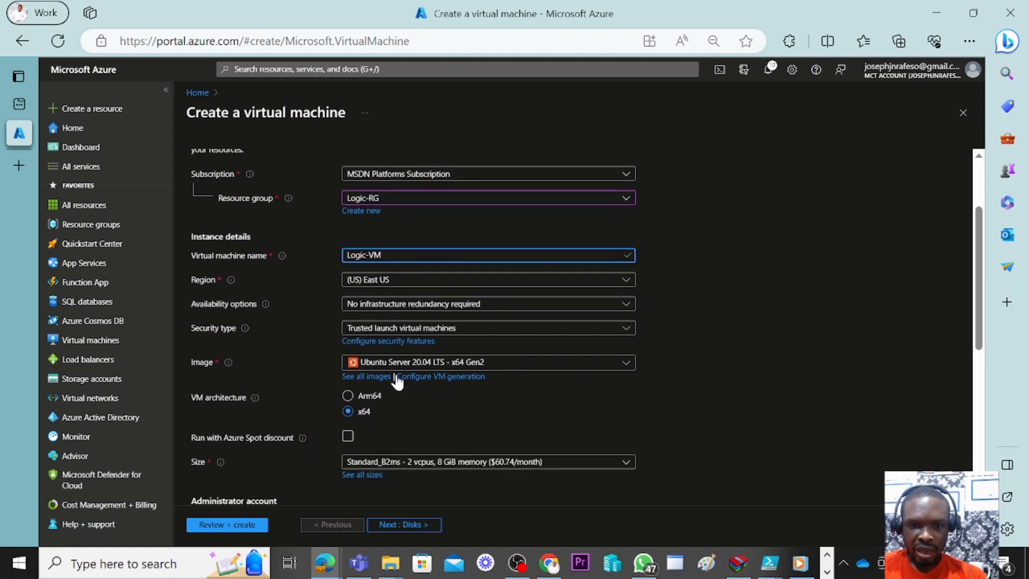
click(576, 366)
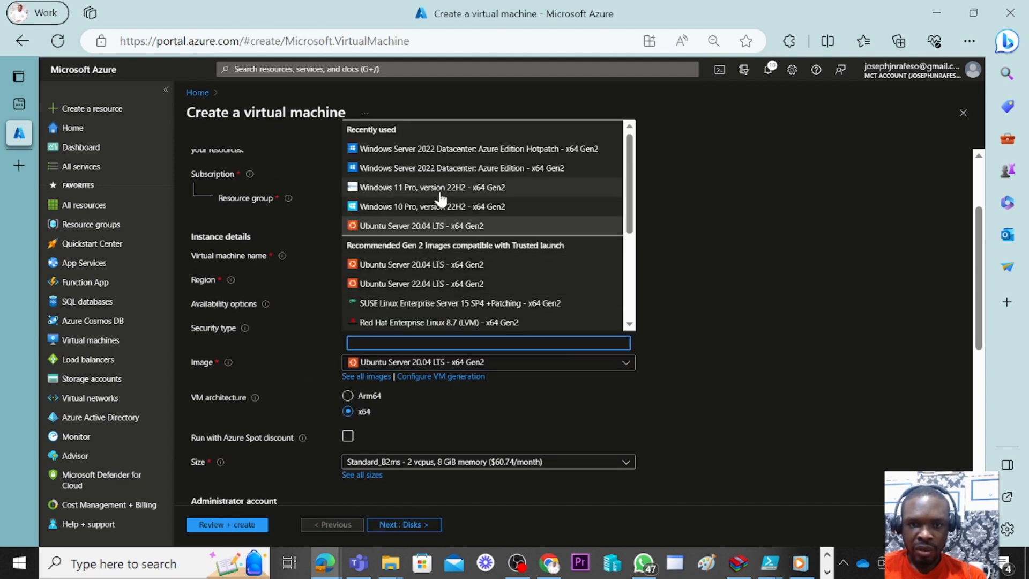
click(420, 150)
- Set the administrator account's username to Logic-VM, then enter and confirm the account password
scroll(498, 348, down, 1)
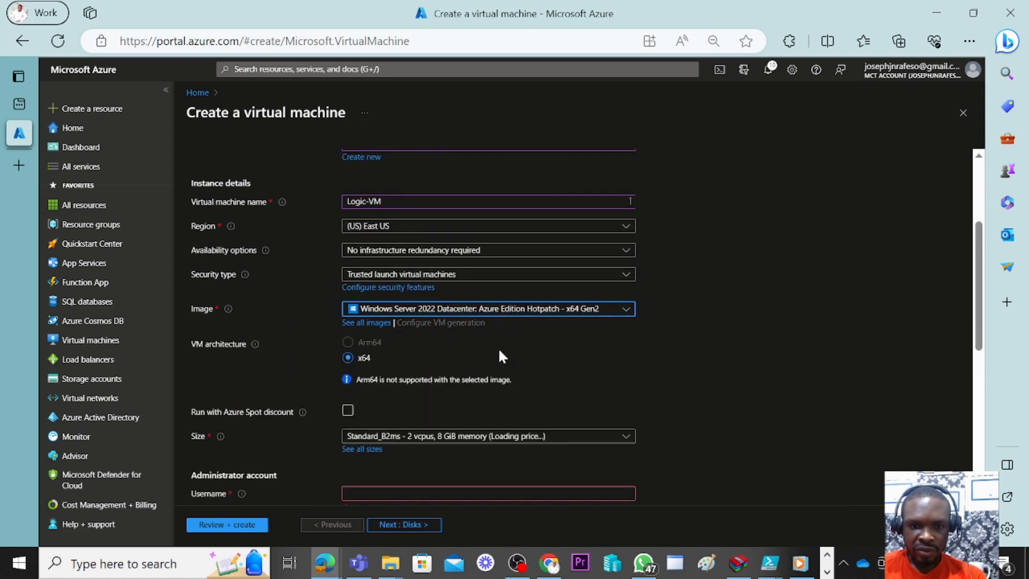
scroll(468, 369, down, 1)
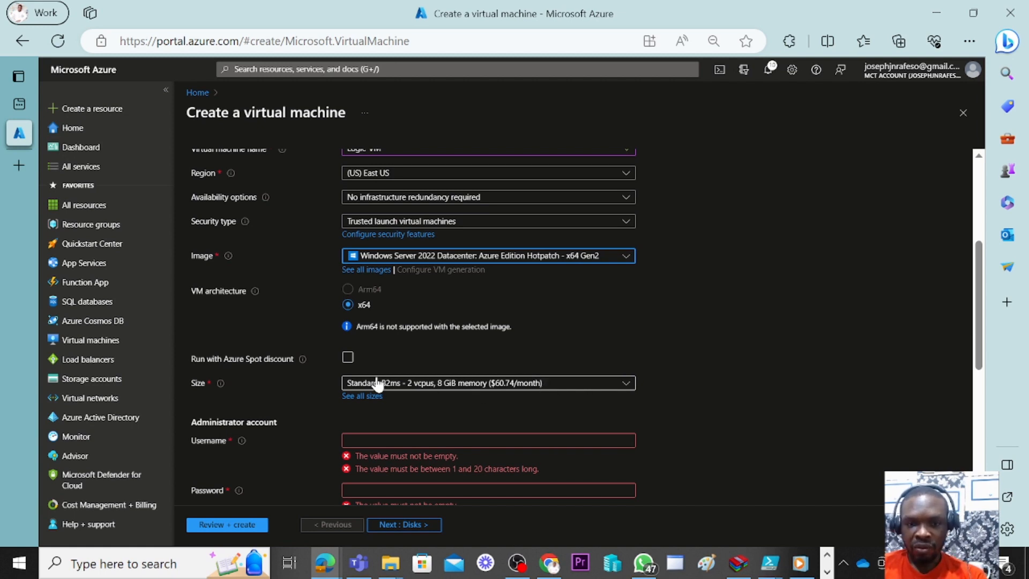
scroll(316, 392, down, 2)
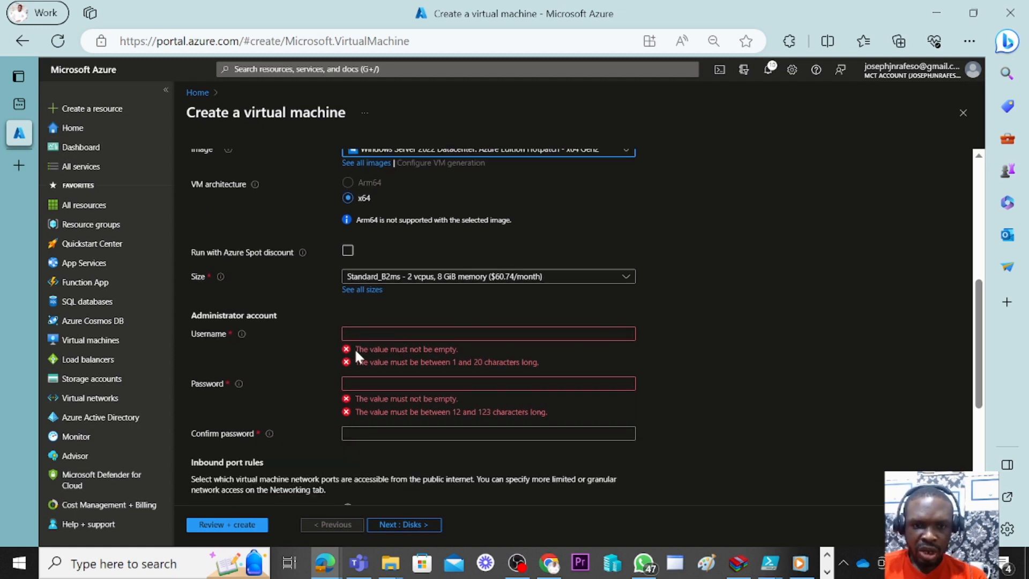
click(407, 333)
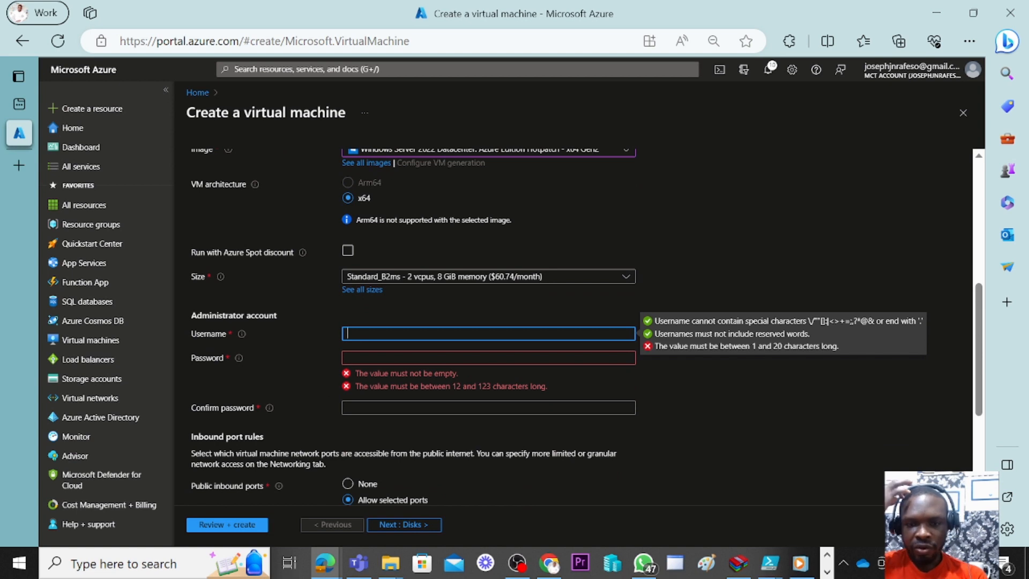
text(Lo)
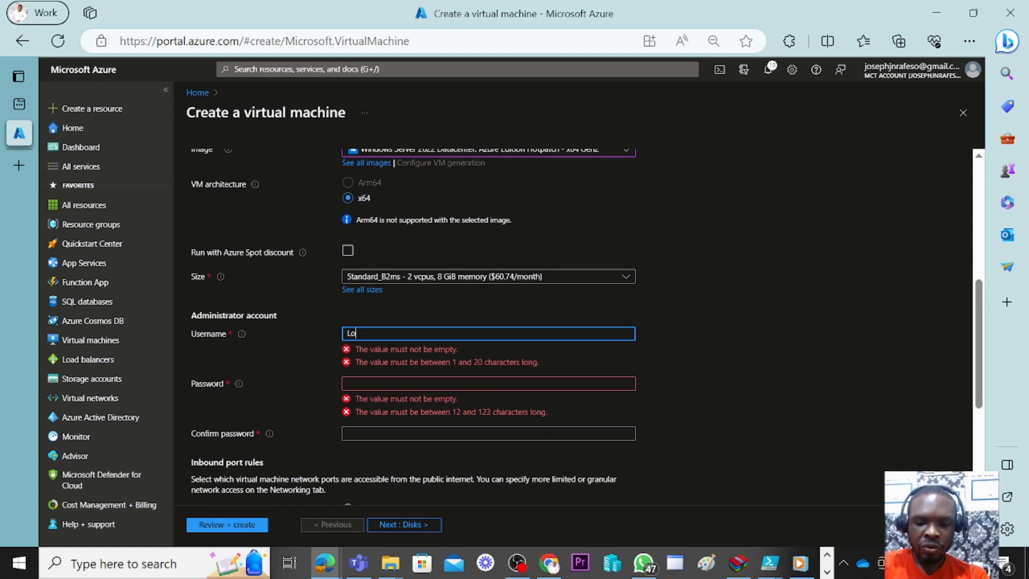
text(gic-)
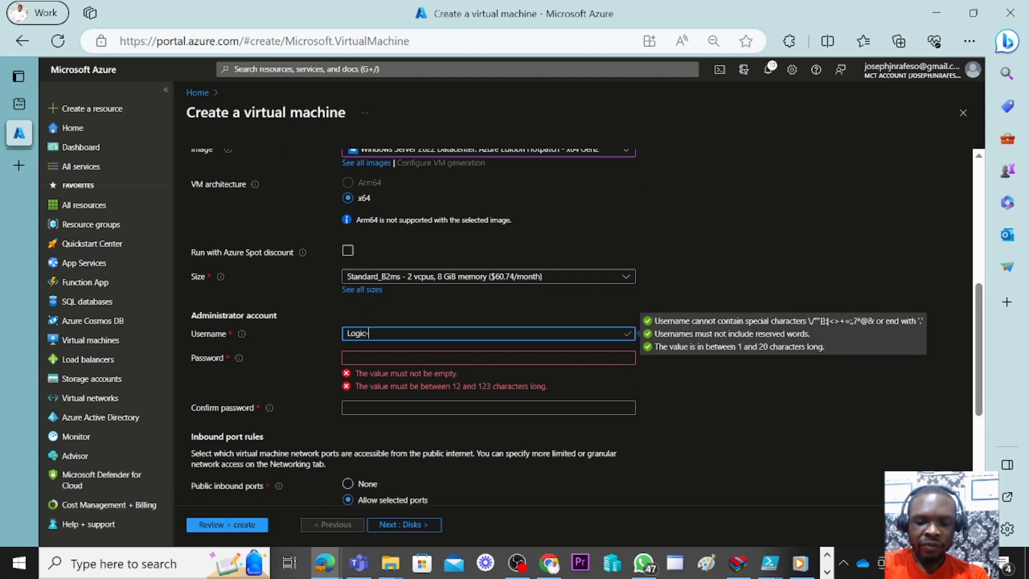
text(VM)
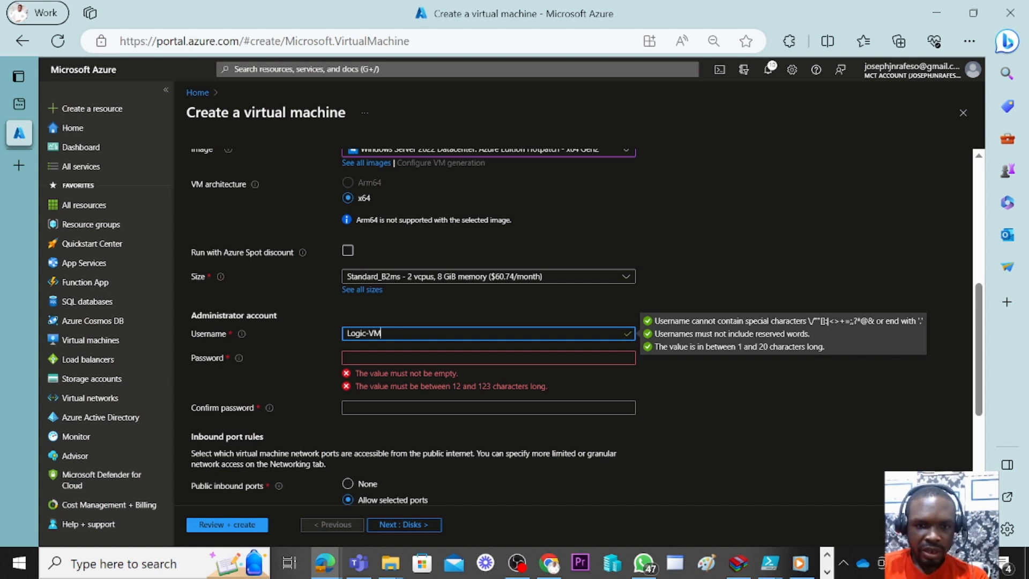
key(Tab)
text(•••••••)
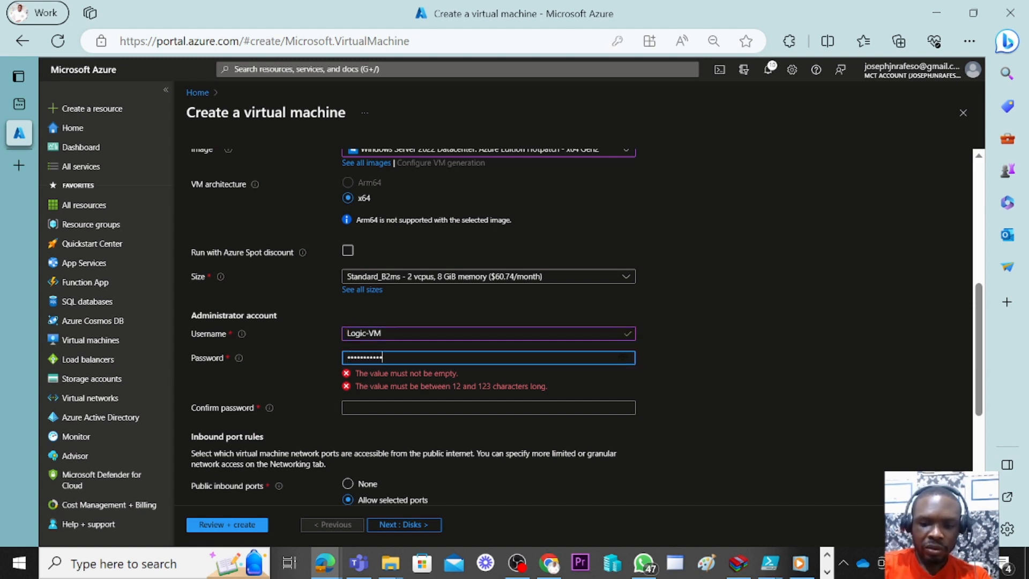
text(•••••••••••)
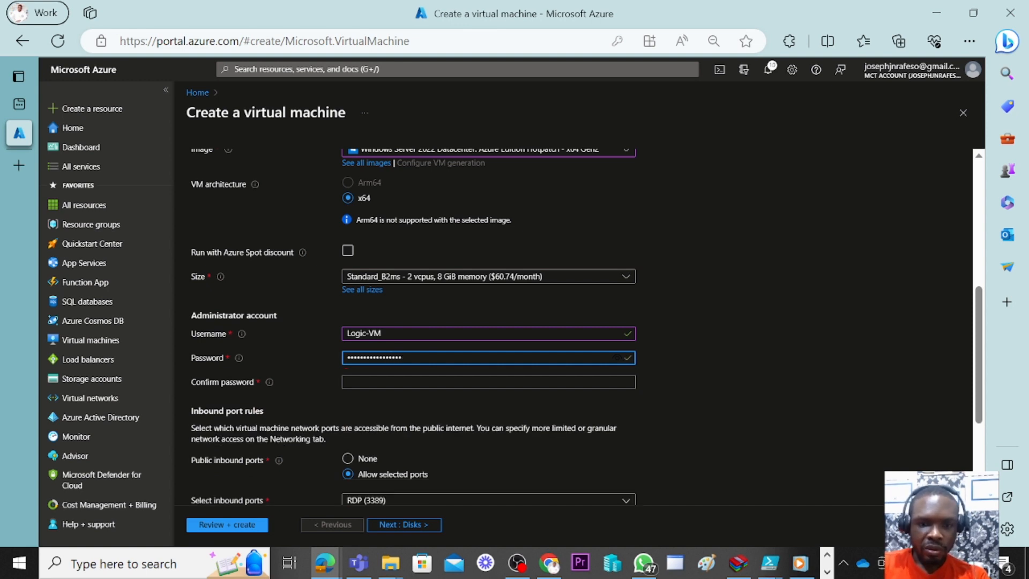
key(Tab)
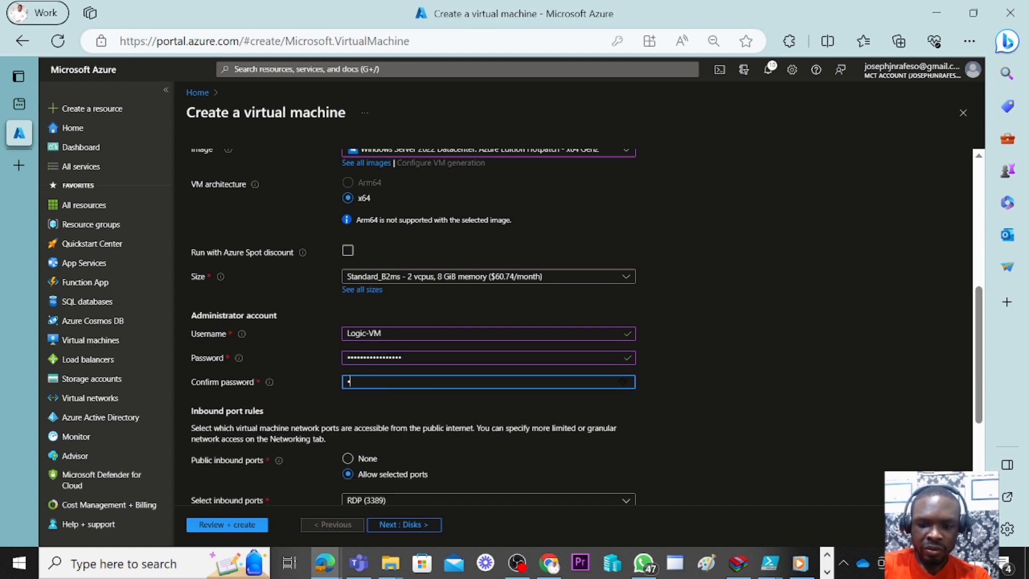
text(••••)
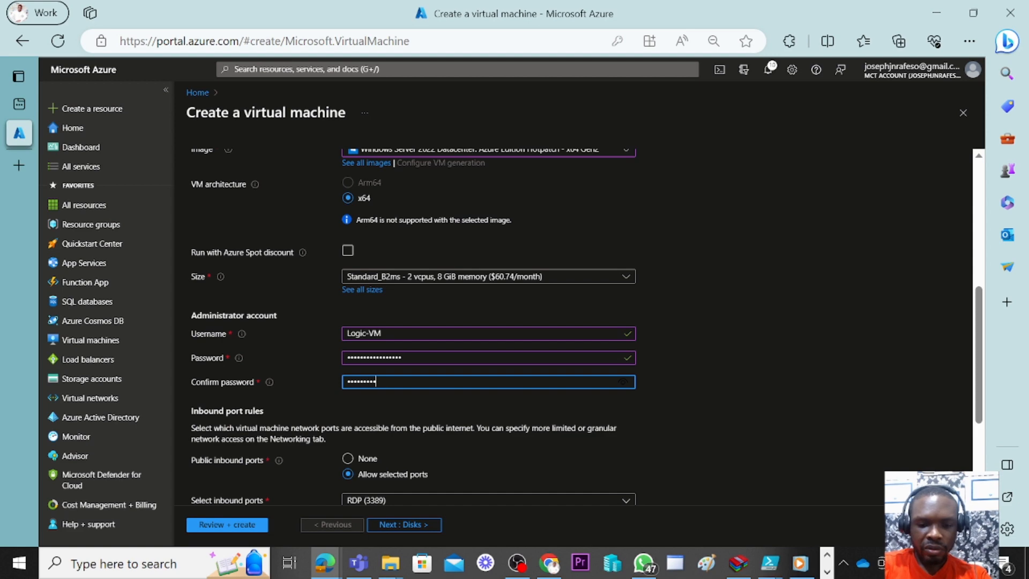
text(••••••••••••••)
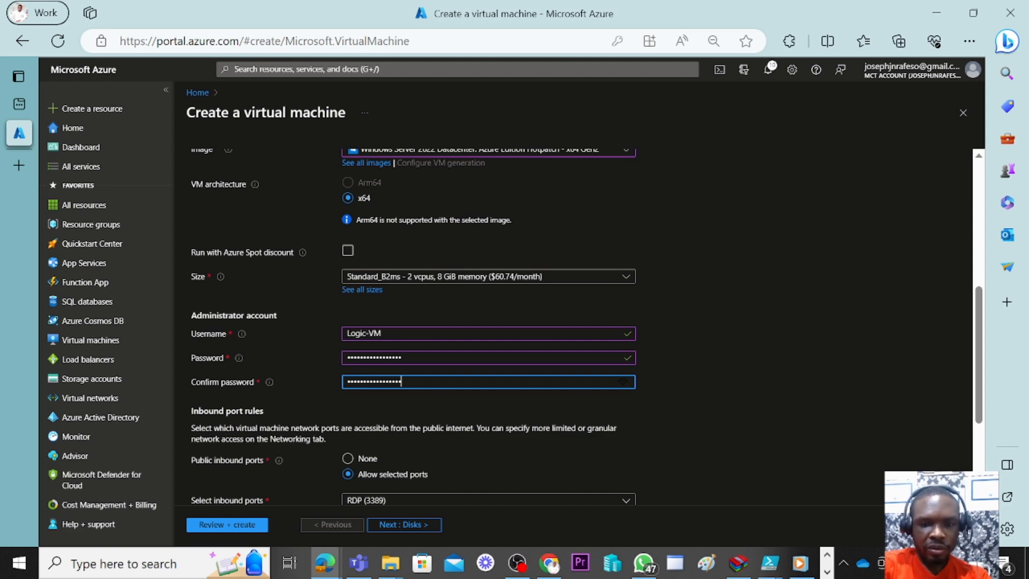
- Set the public inbound ports to None and continue past the default disk settings to the virtual machine's networking settings
scroll(362, 378, down, 3)
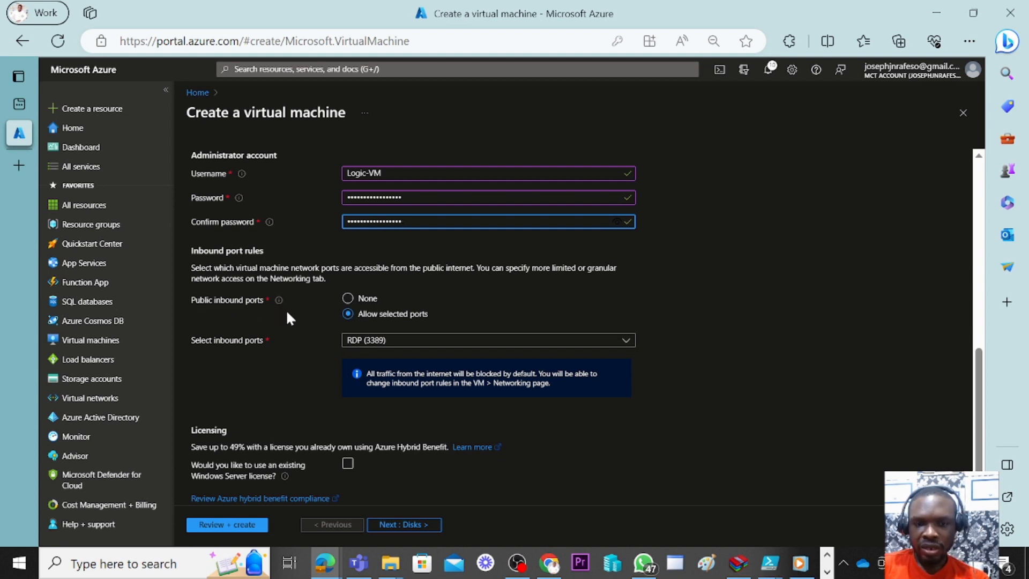
click(348, 299)
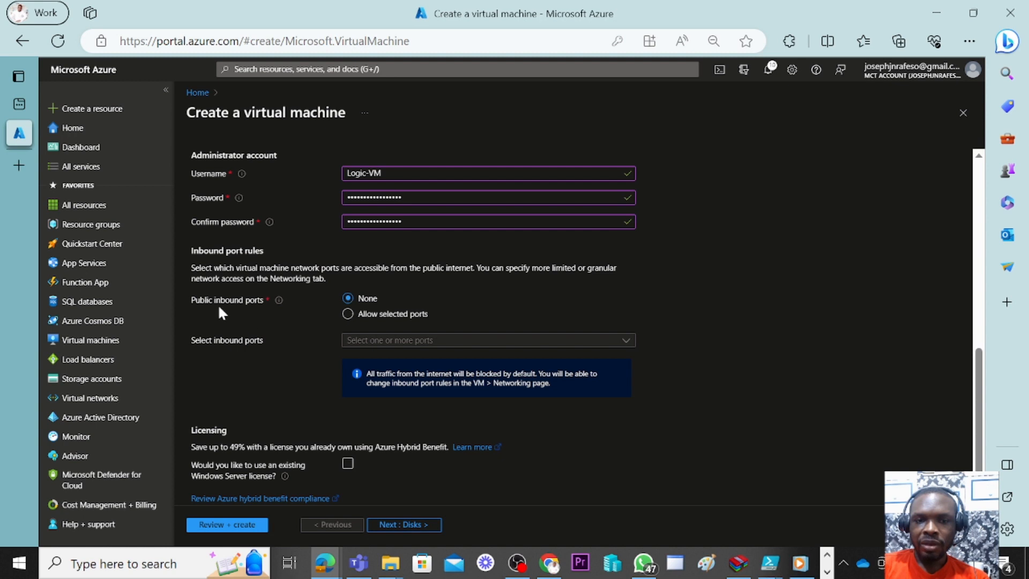
scroll(405, 309, down, 1)
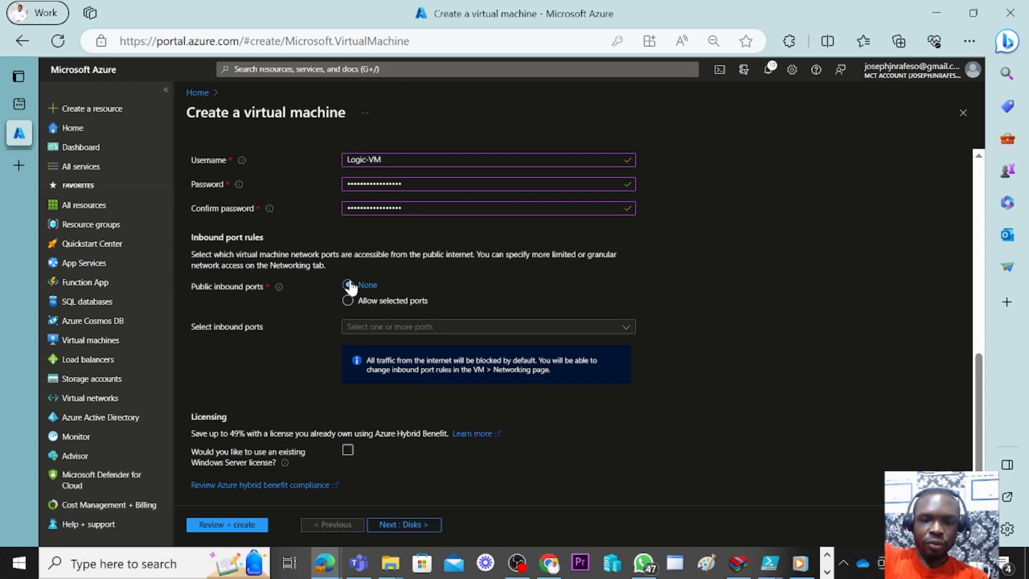
click(412, 524)
scroll(375, 302, down, 1)
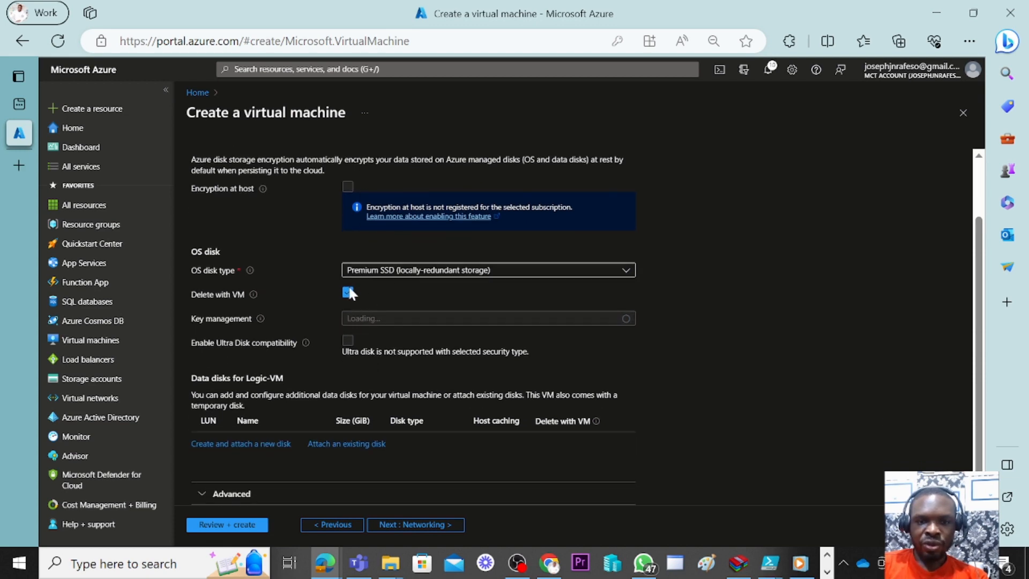
click(386, 526)
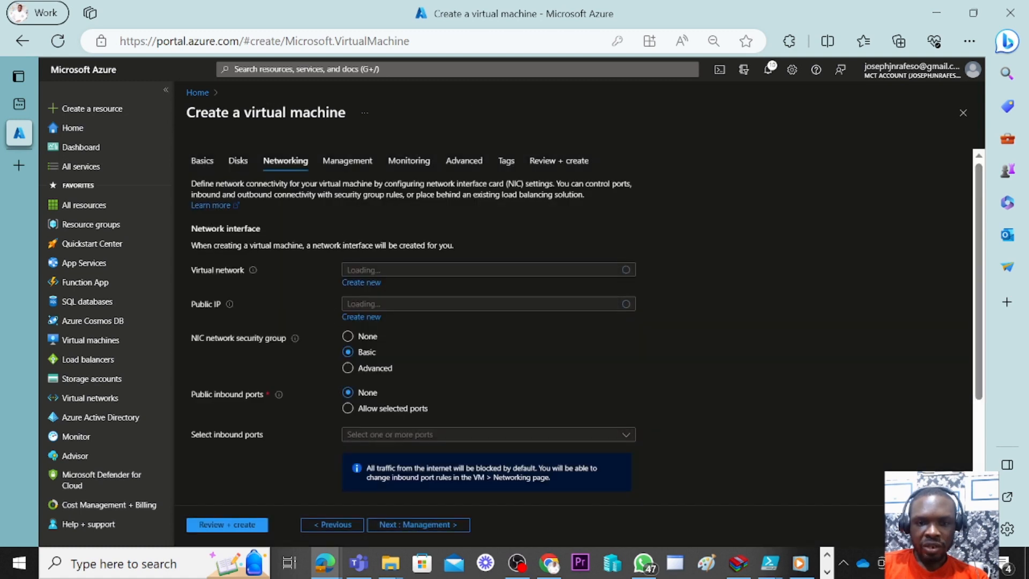
- Choose Logic-VNET as the virtual network and Logic-IT-SUBNET (192.168.70.0/26) as the subnet for the virtual machine
scroll(415, 241, down, 1)
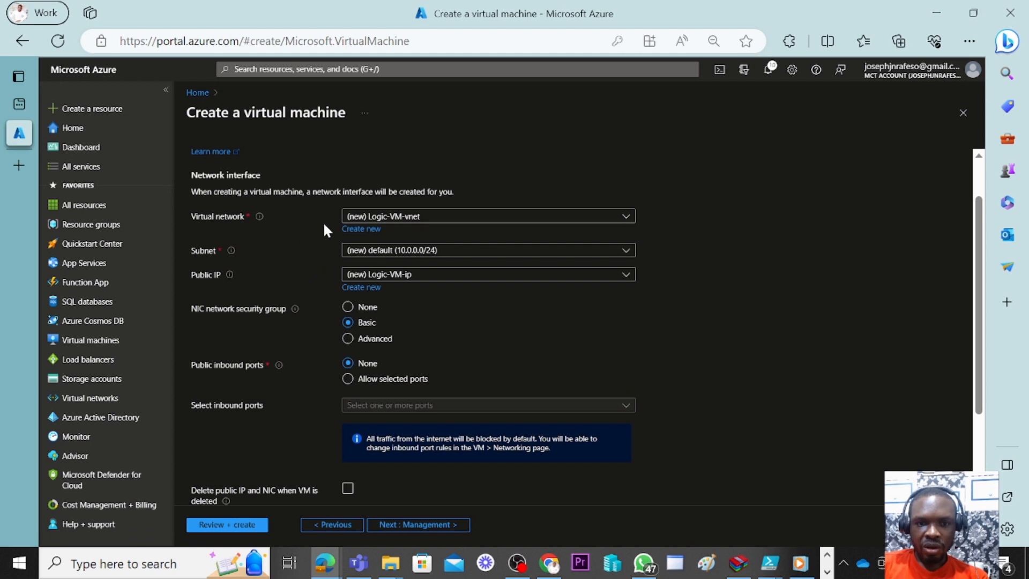
click(418, 218)
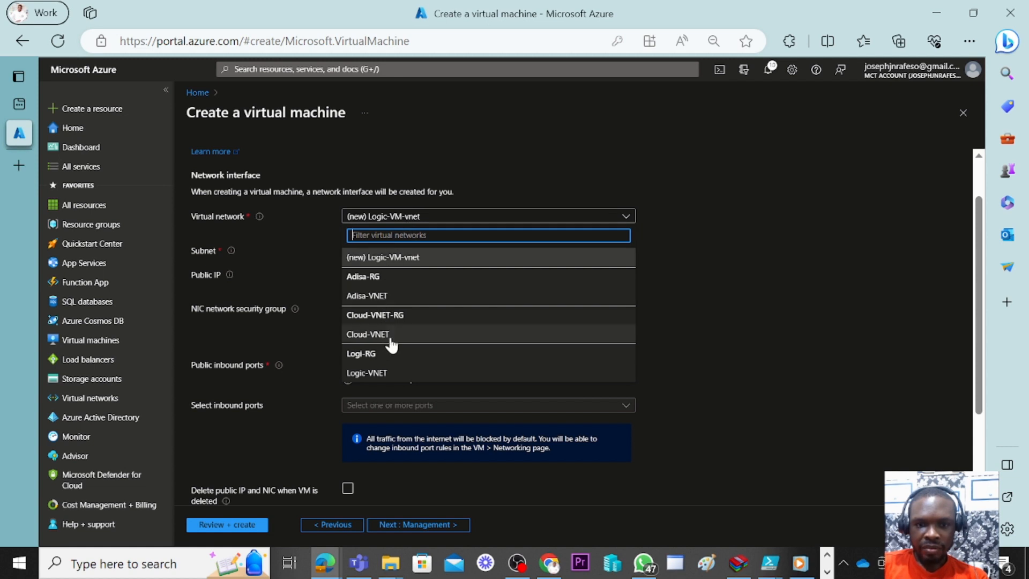
click(376, 373)
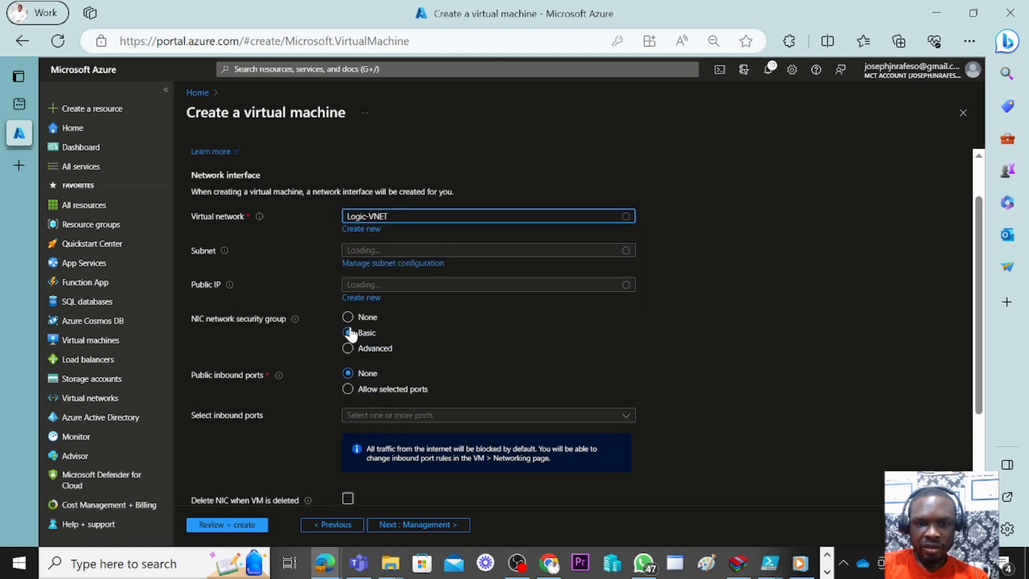
click(482, 251)
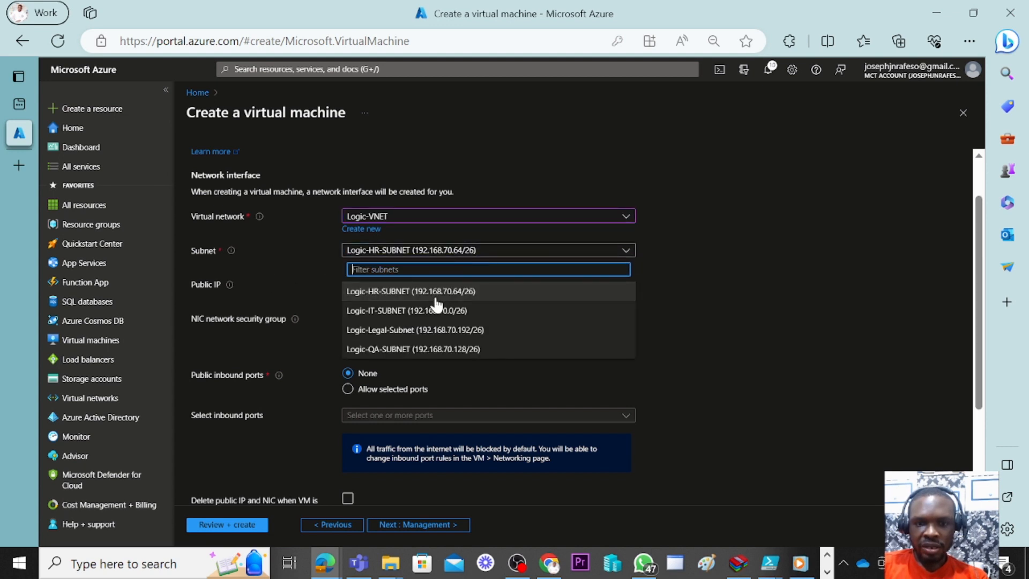
click(420, 291)
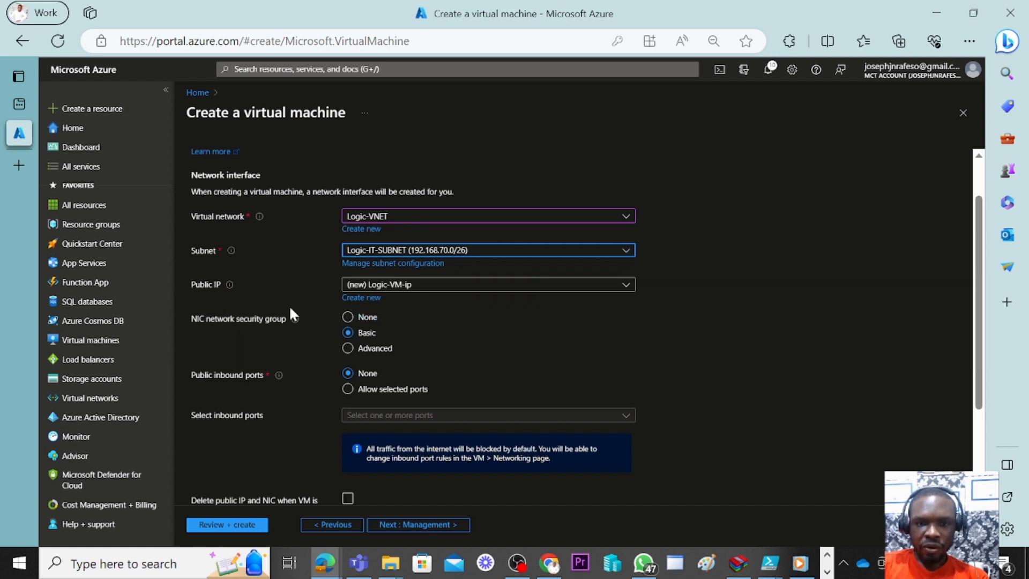
- Set both the public IP and the NIC network security group to None for the virtual machine
click(400, 285)
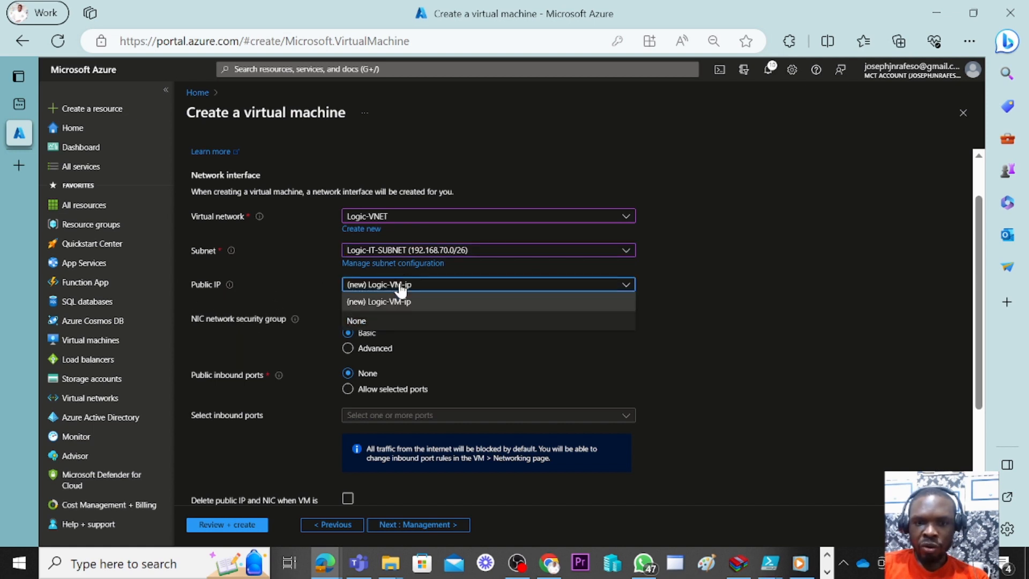
click(354, 321)
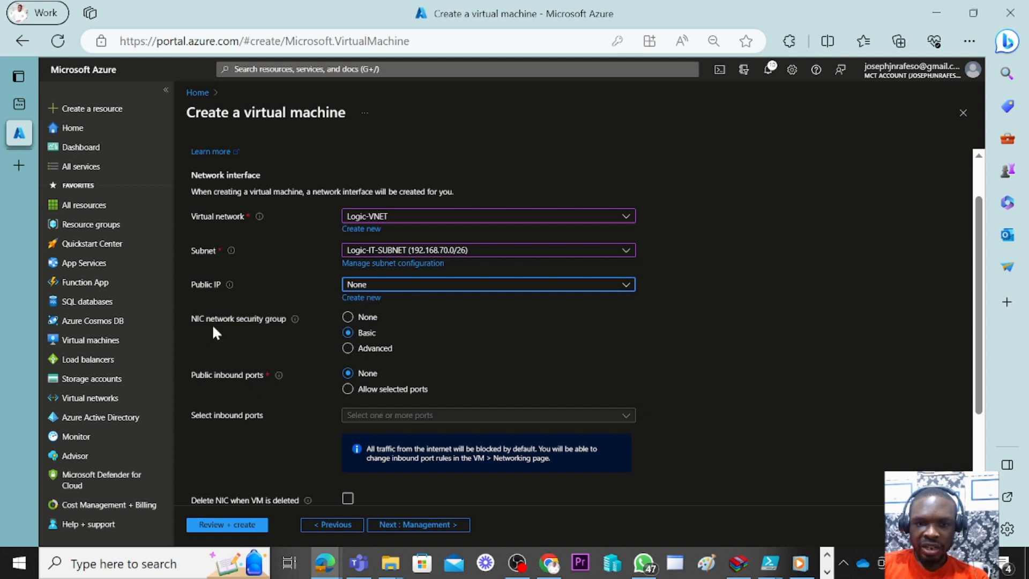
click(349, 318)
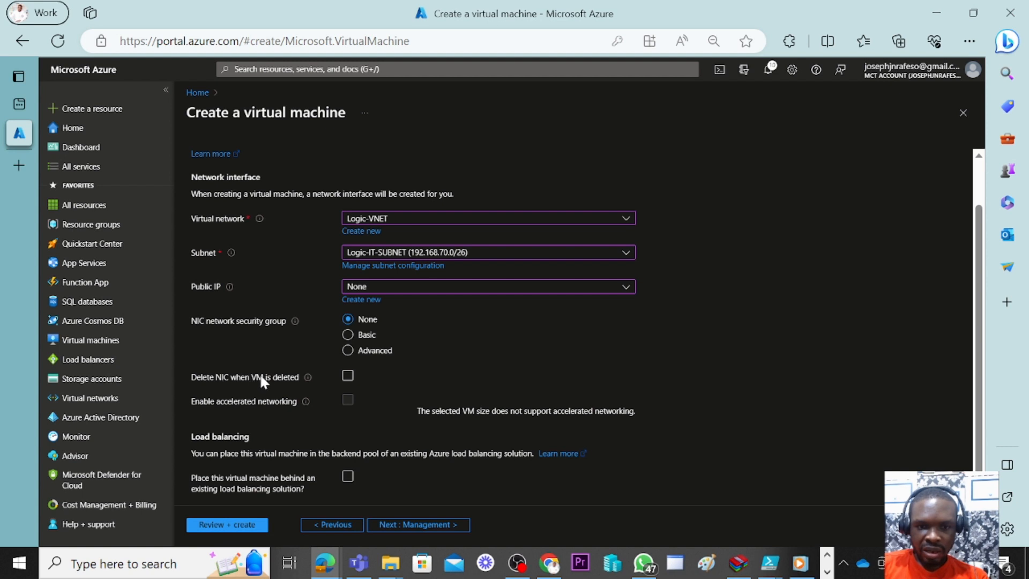
- Keep the default management, monitoring, advanced and tag settings and proceed to the virtual machine's final review
click(409, 525)
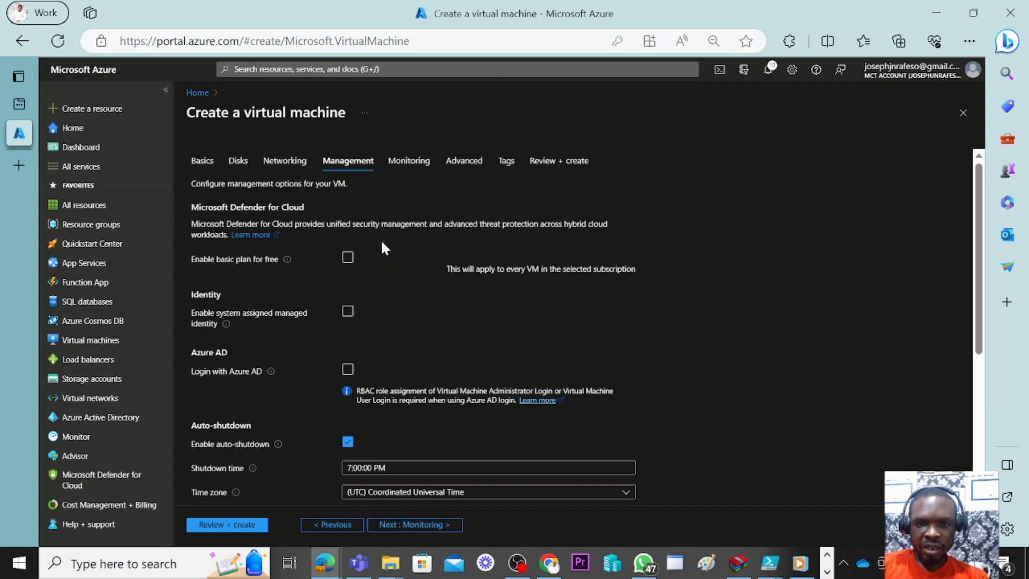
scroll(375, 237, down, 3)
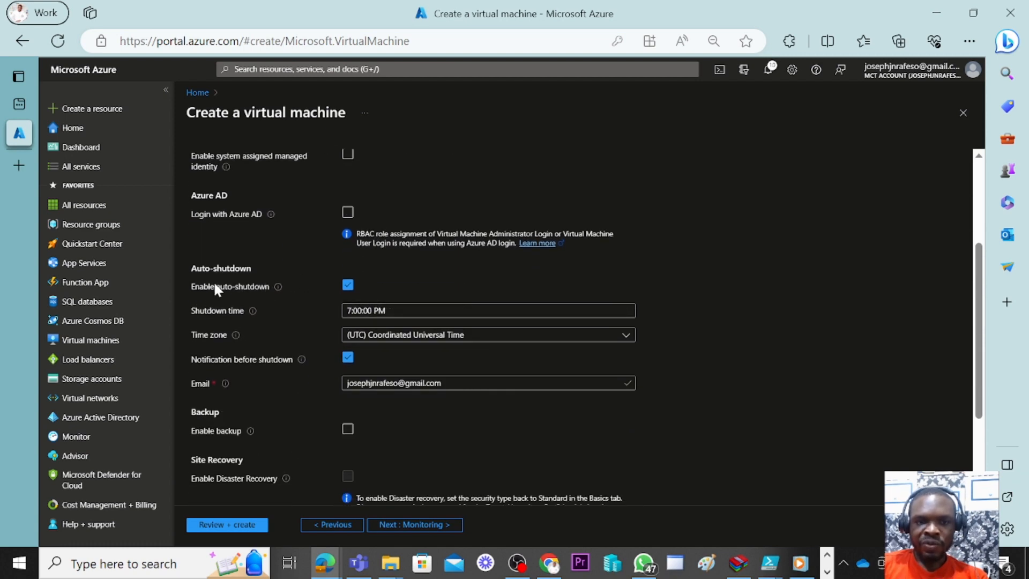
scroll(402, 343, down, 3)
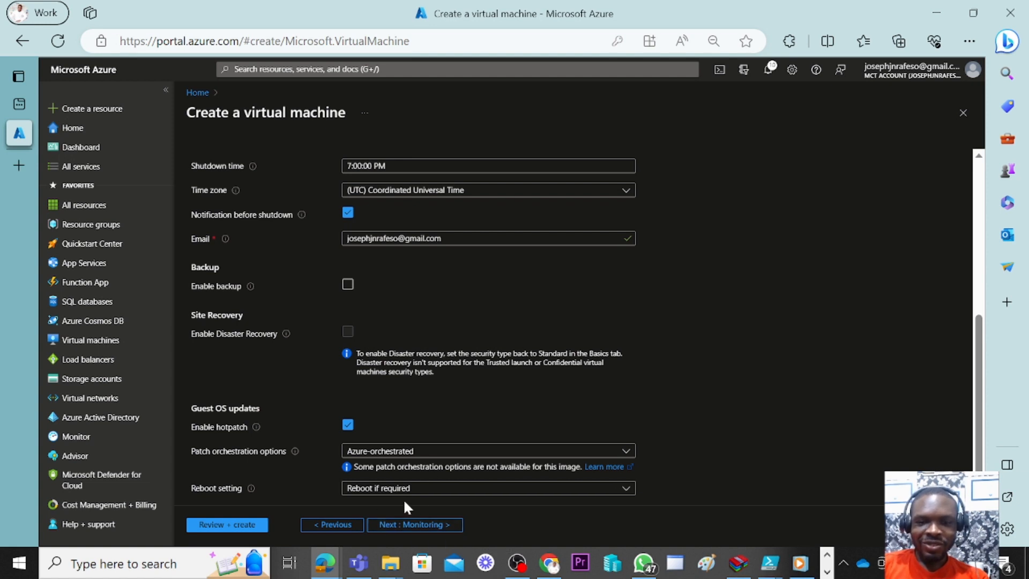
click(403, 524)
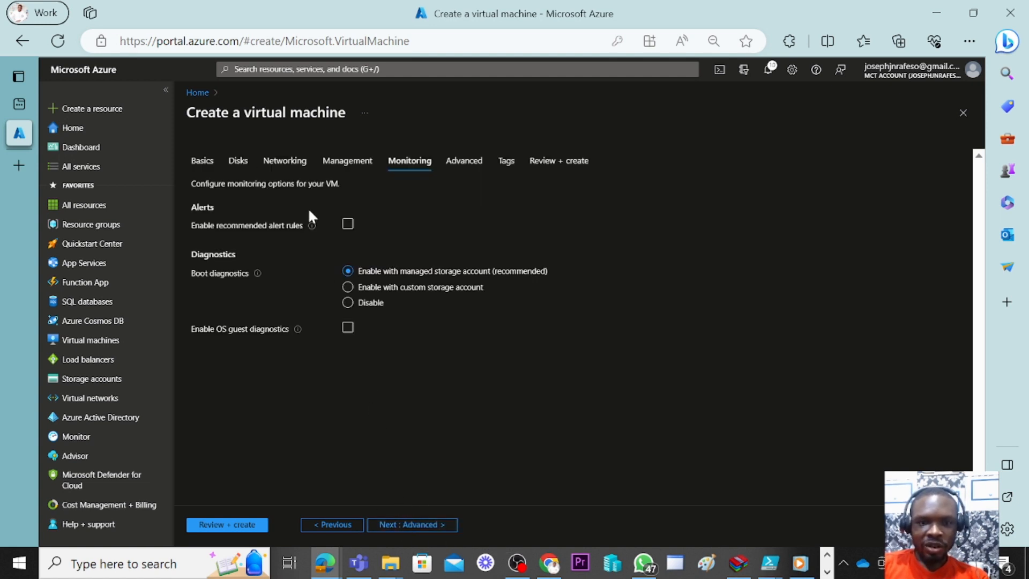
click(419, 525)
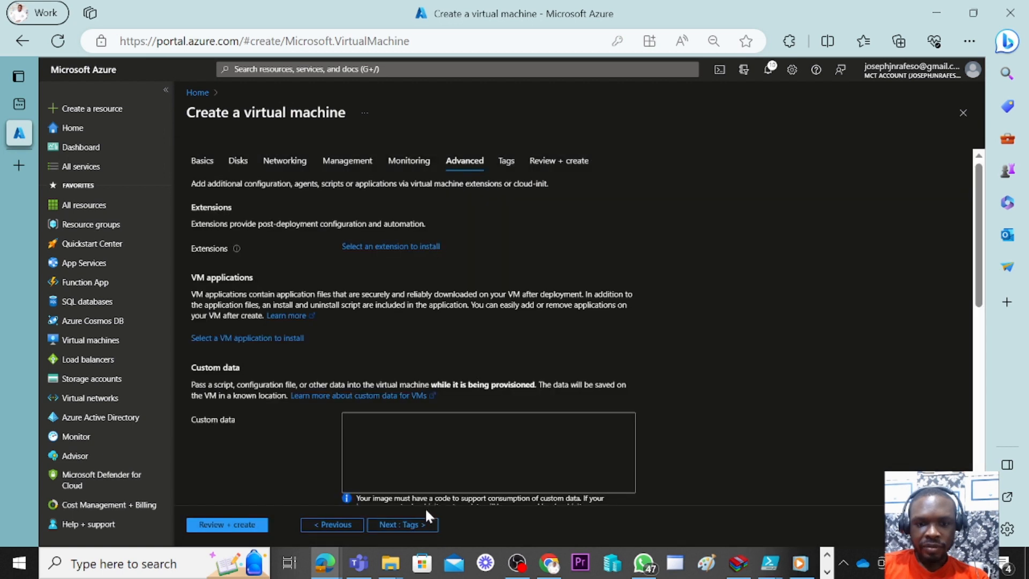
click(406, 525)
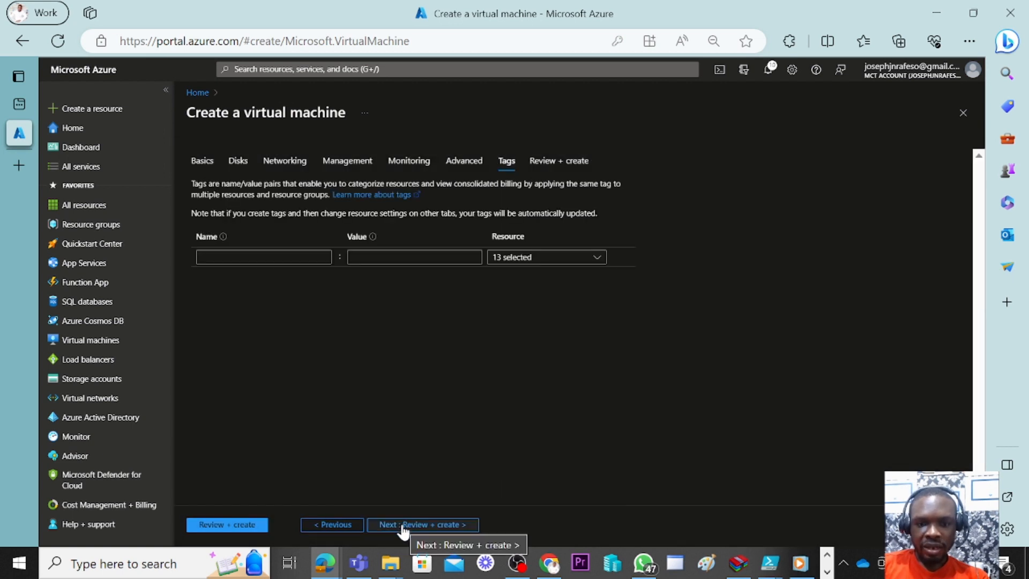
click(399, 525)
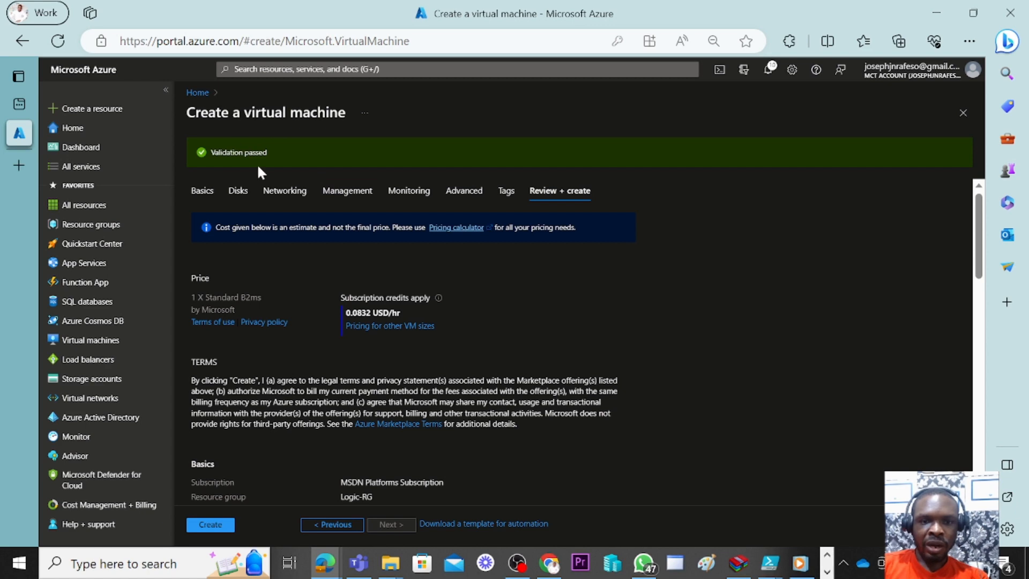
- Review the virtual machine's configuration summary, including its basics, disks, networking and management settings, and create the machine
scroll(333, 327, down, 5)
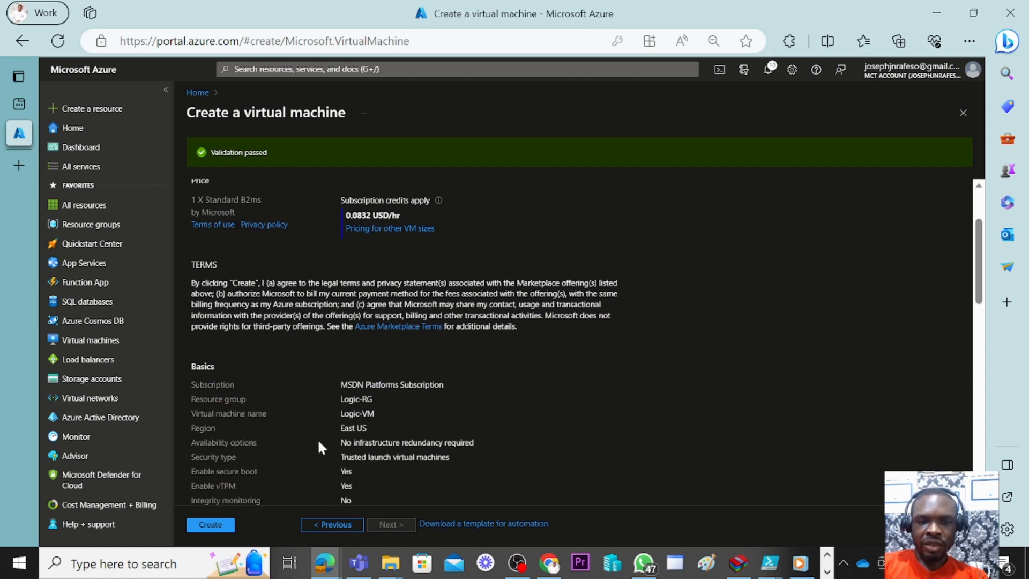
scroll(321, 448, up, 1)
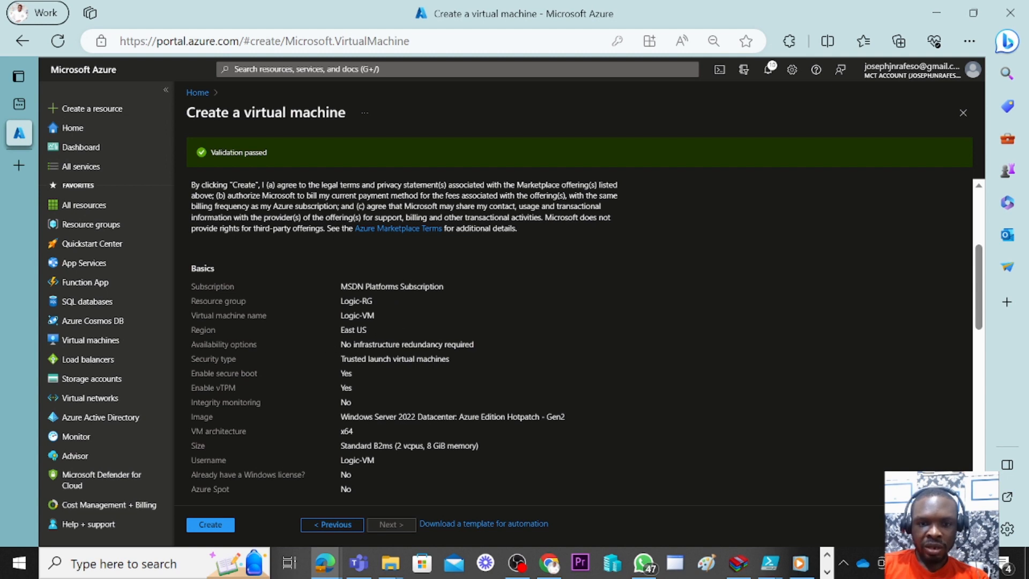
scroll(390, 355, down, 1)
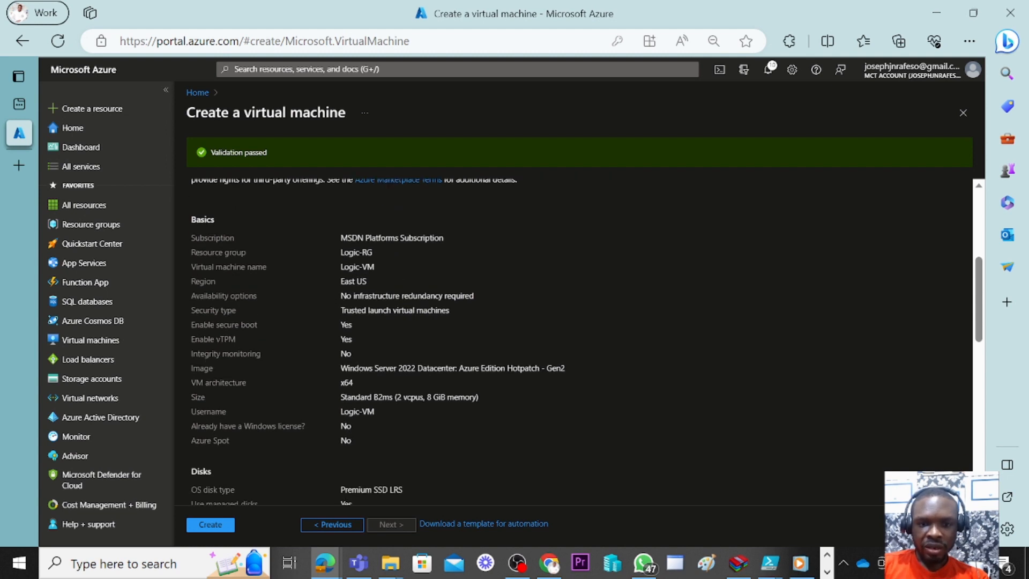
scroll(376, 477, down, 2)
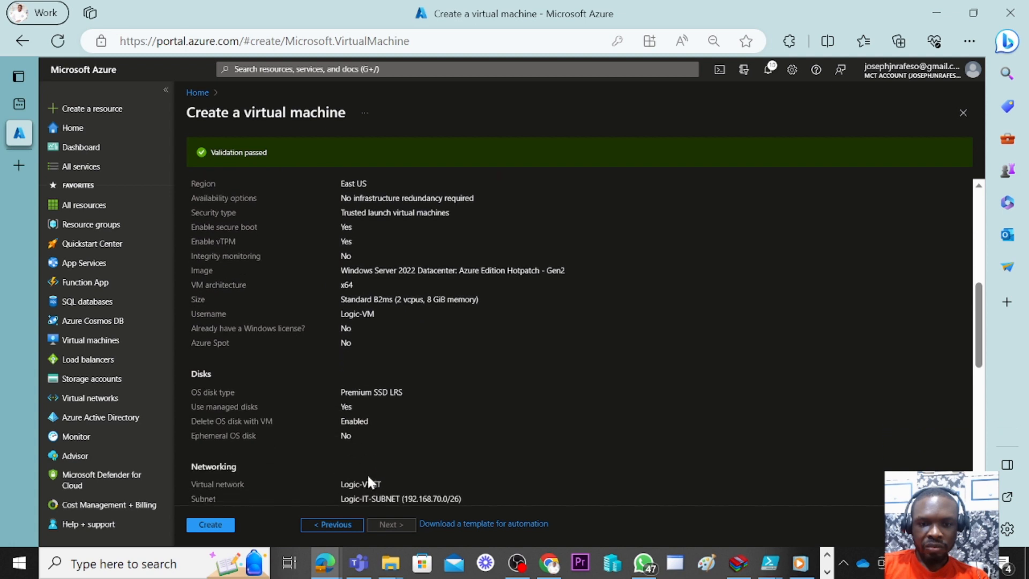
scroll(337, 416, down, 3)
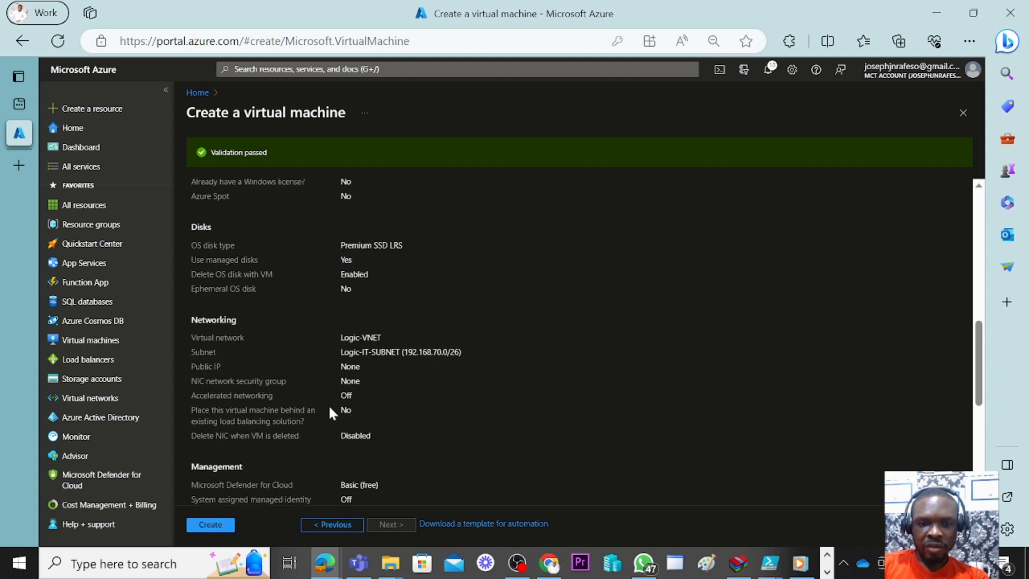
scroll(240, 351, down, 2)
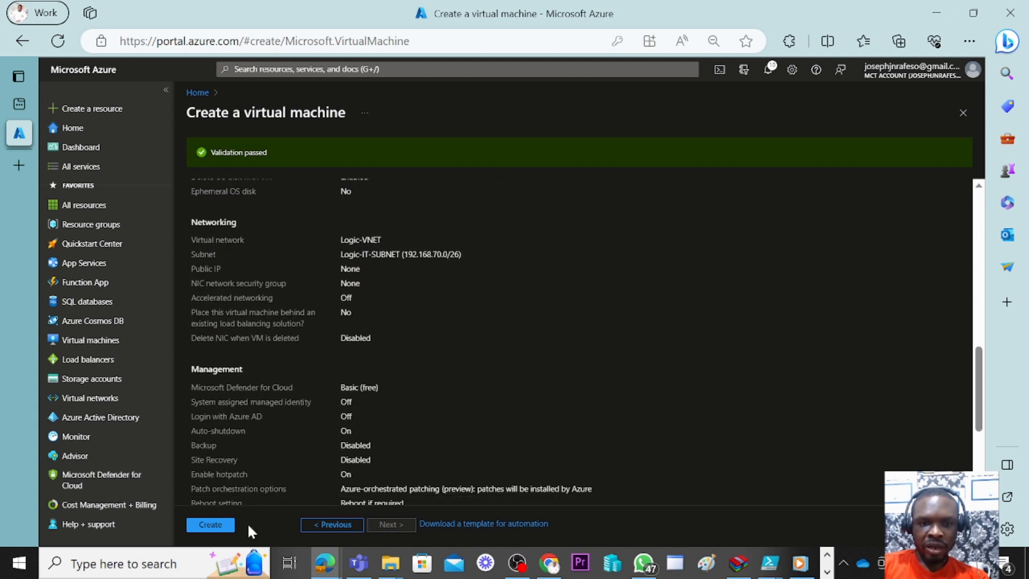
click(209, 525)
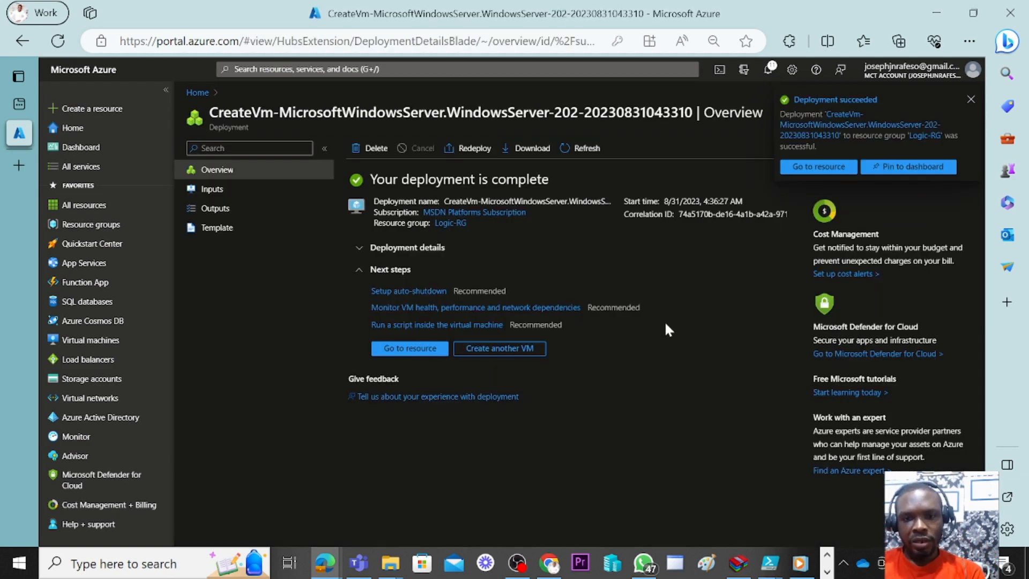
- Open the deployed Logic-VM's networking settings and copy its NIC private IP address
click(417, 349)
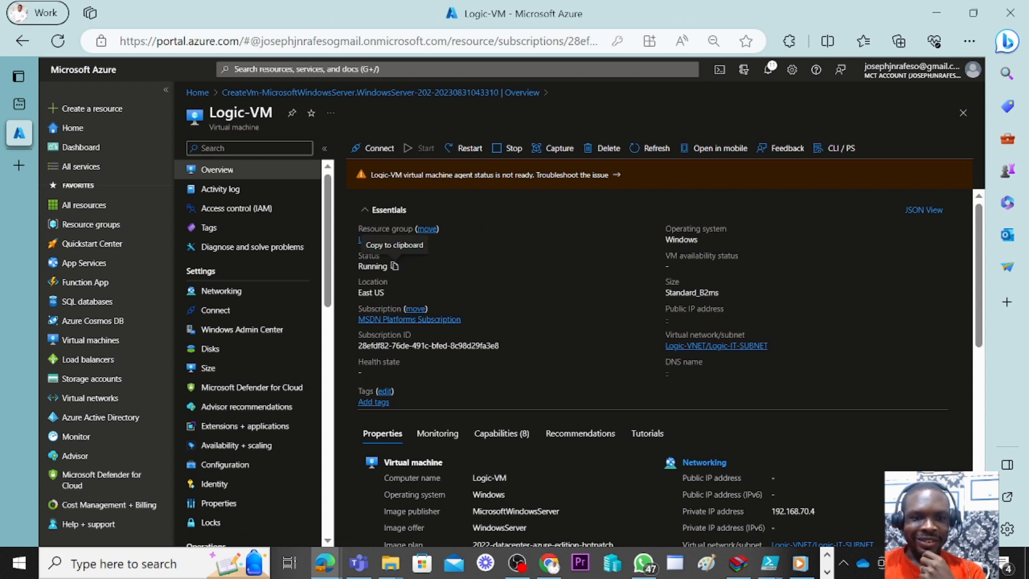
click(268, 289)
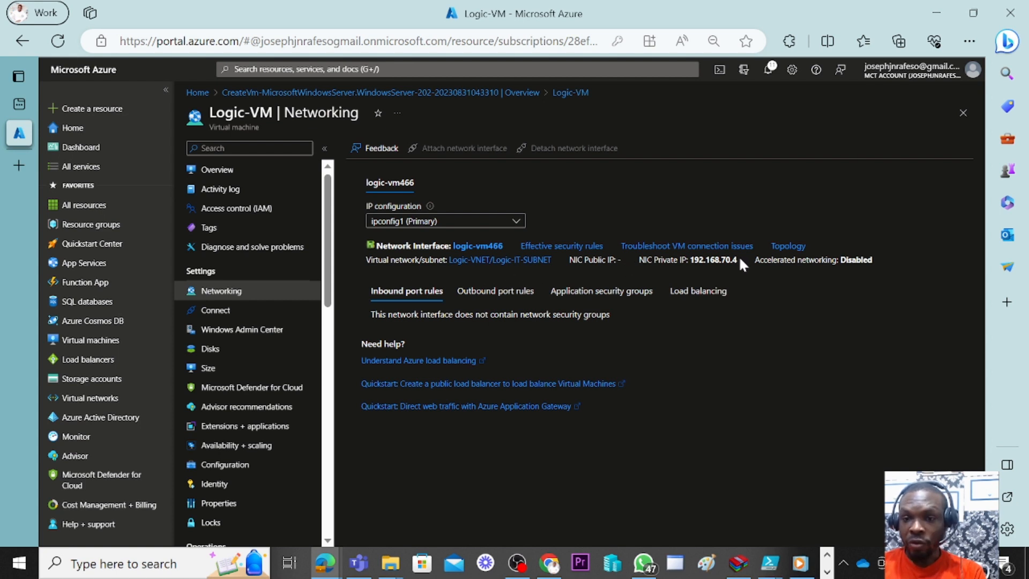
drag(739, 256, 686, 258)
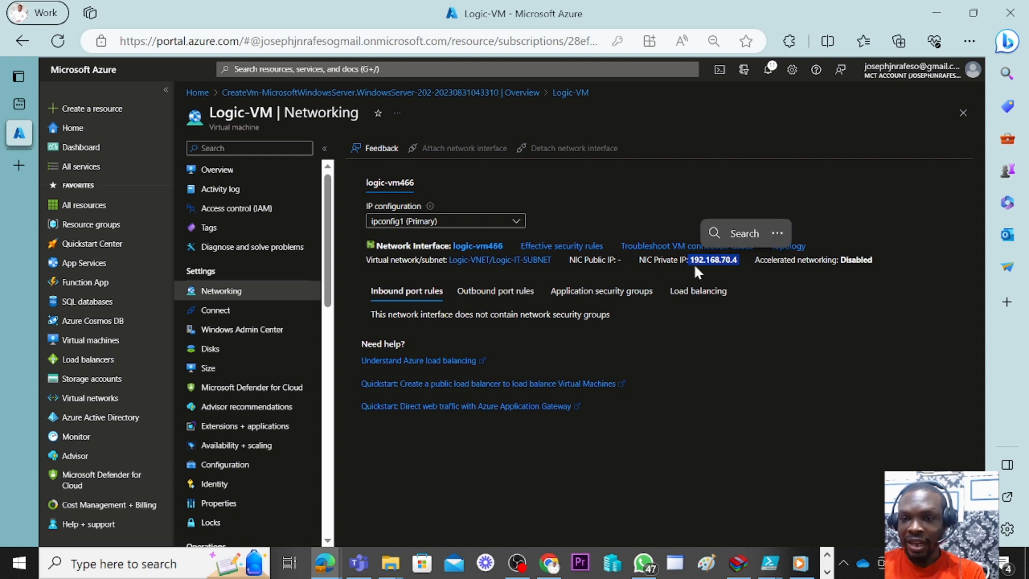
key(ctrl+c)
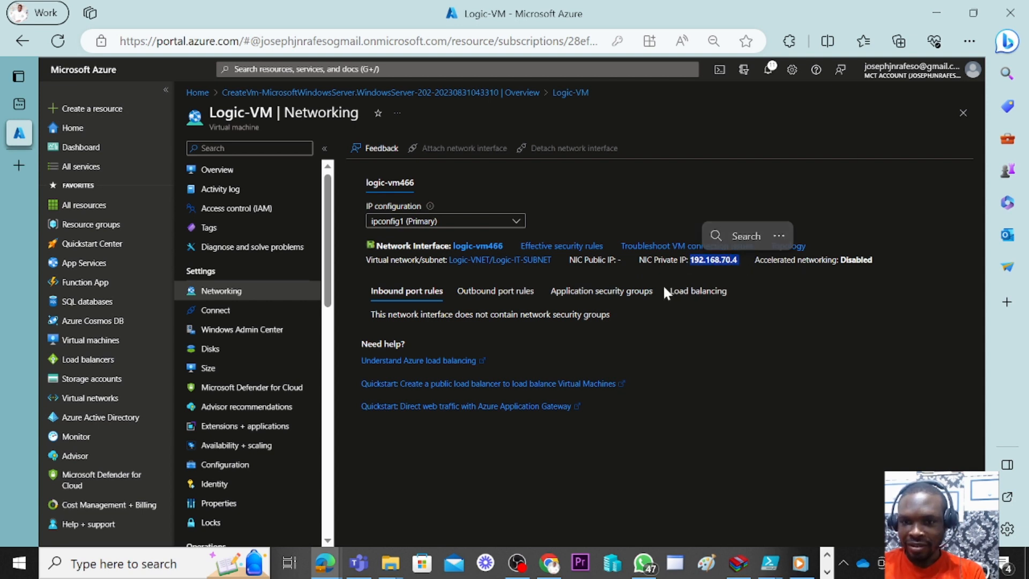
key(ctrl+c)
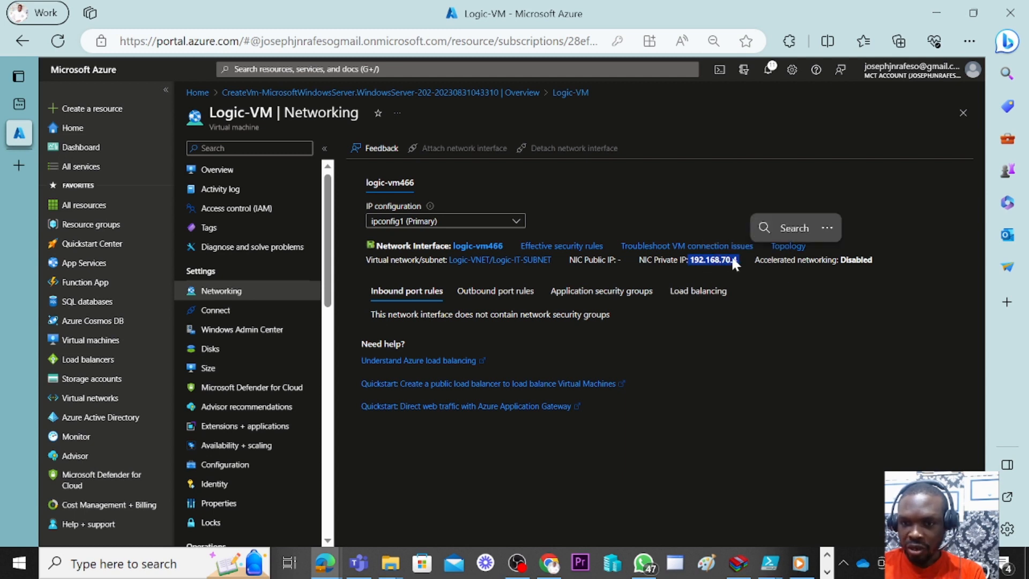
drag(741, 261, 657, 261)
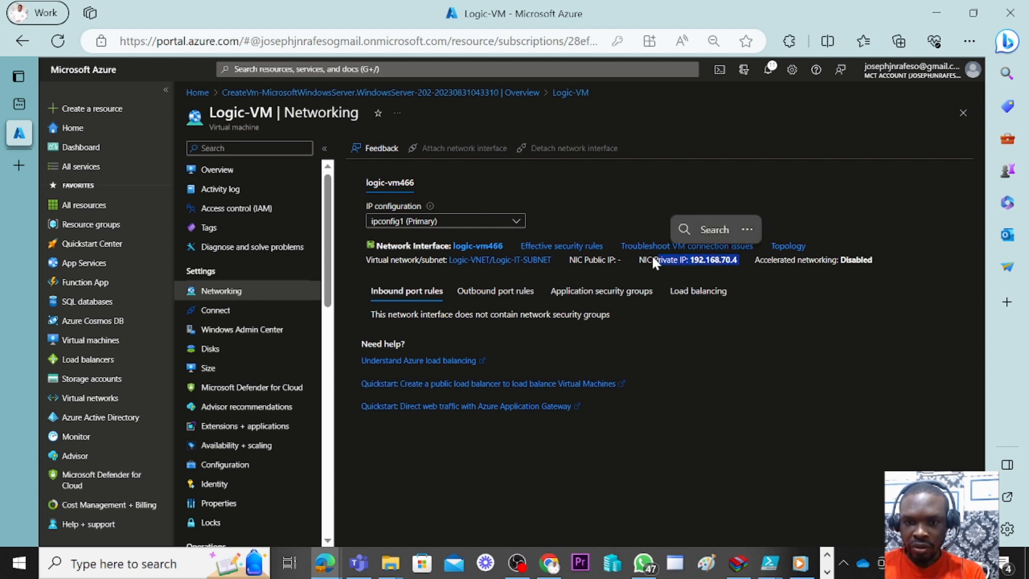
key(ctrl+c)
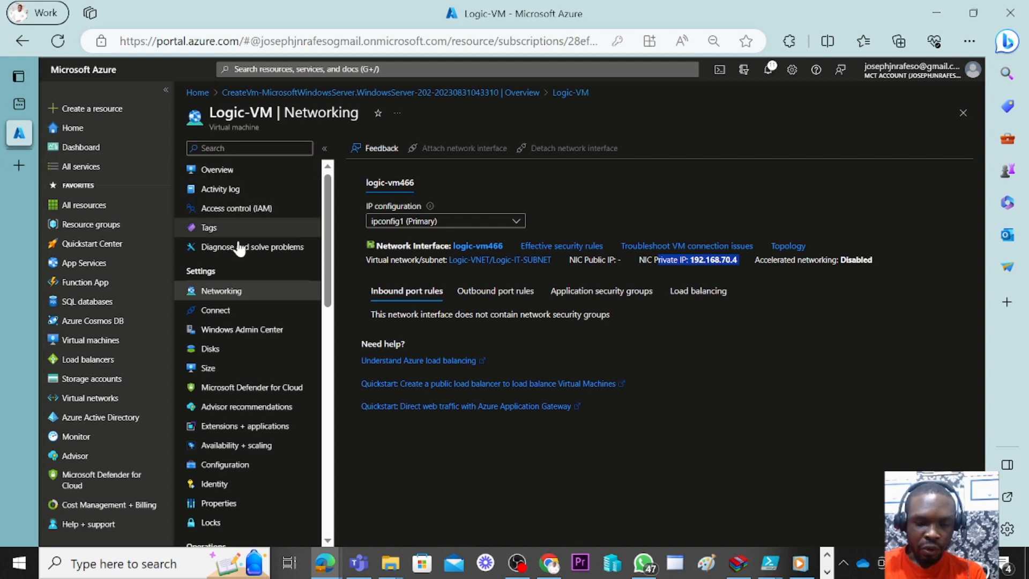
- Stop the Logic-VM virtual machine from its overview and confirm the shutdown
click(214, 174)
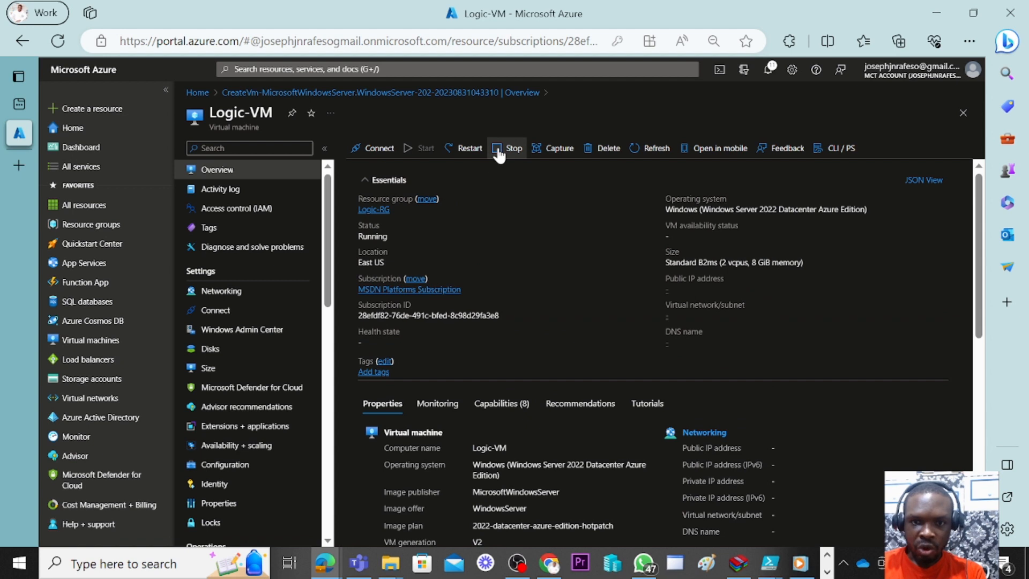
click(508, 148)
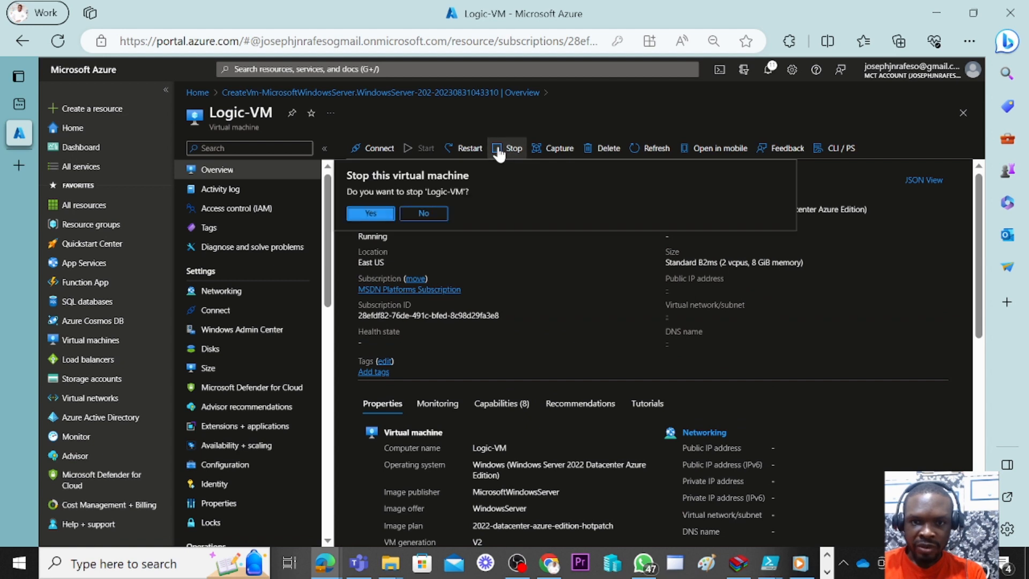
click(370, 212)
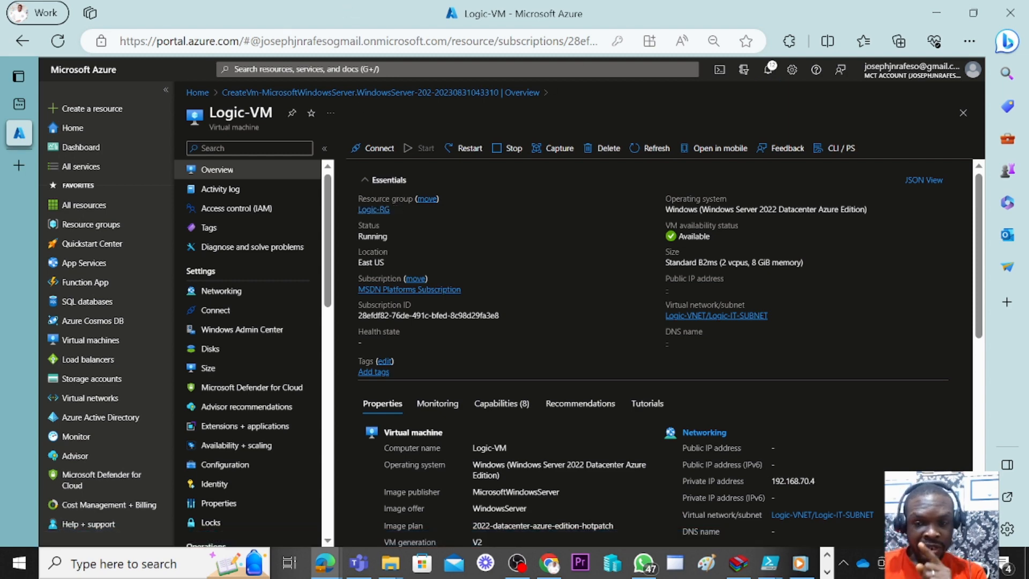
scroll(654, 361, down, 8)
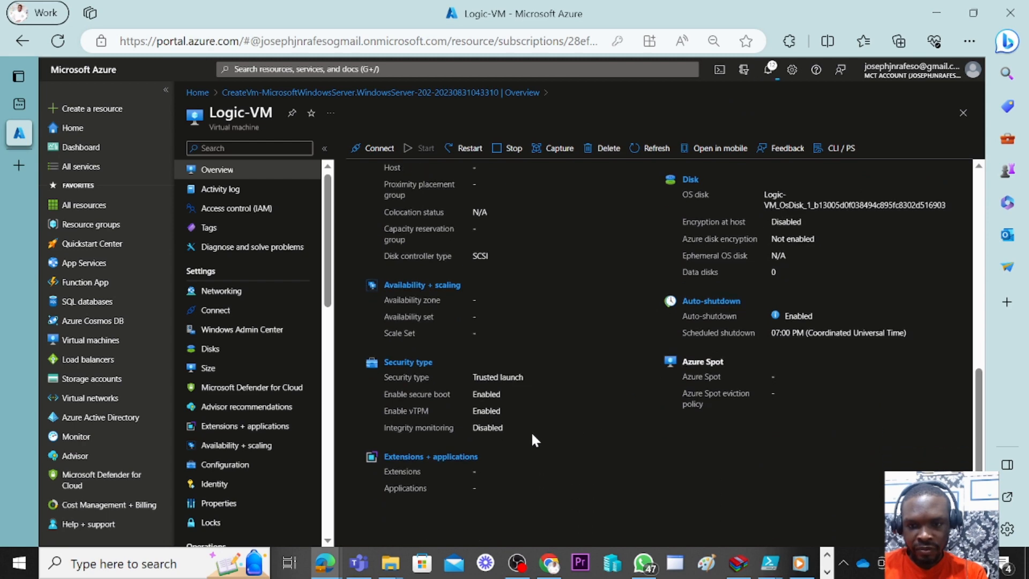
scroll(531, 431, up, 4)
scroll(532, 435, up, 4)
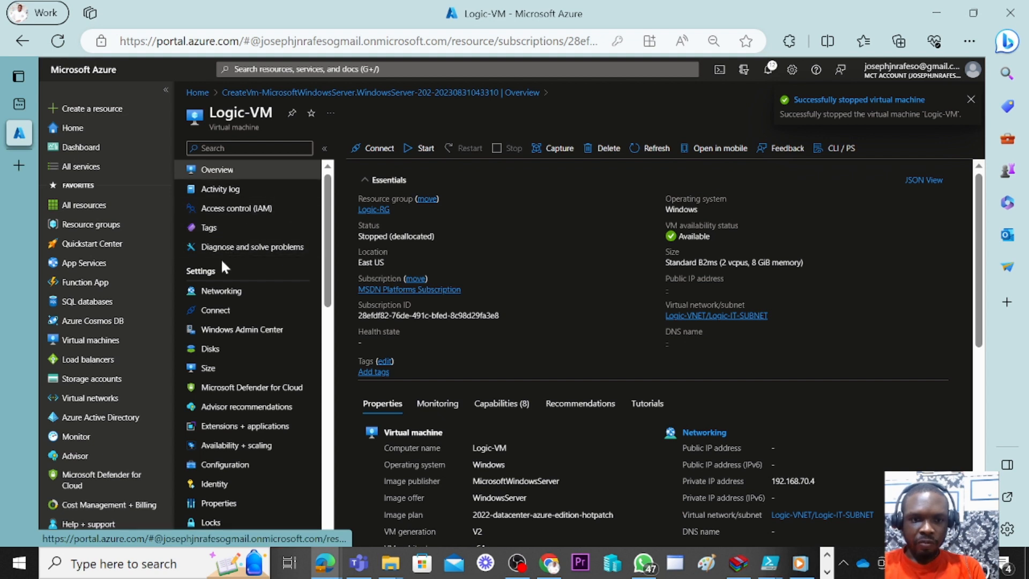
- Attach the existing network interface Logic-NIC to Logic-VM in its networking settings
click(221, 292)
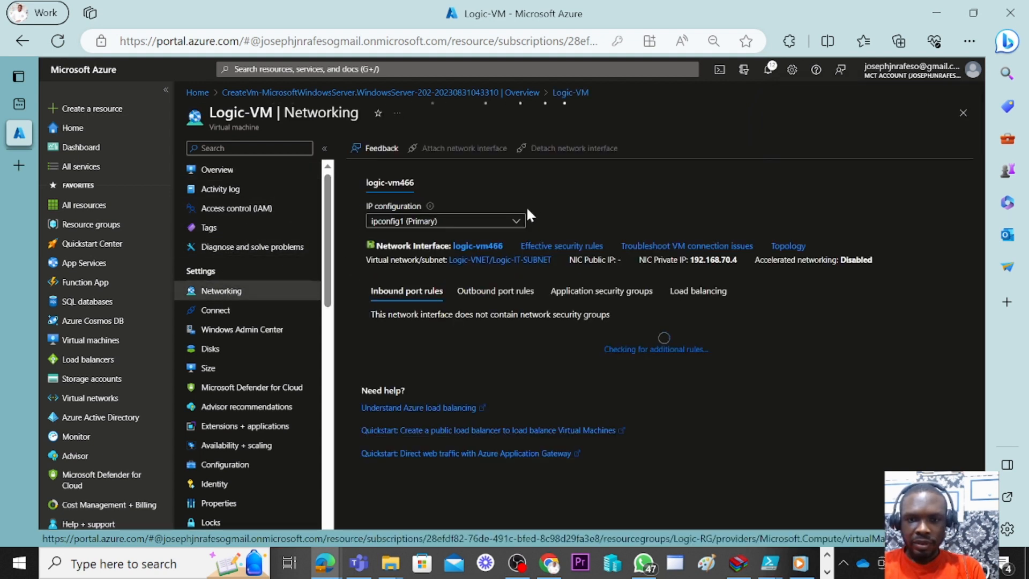
click(464, 150)
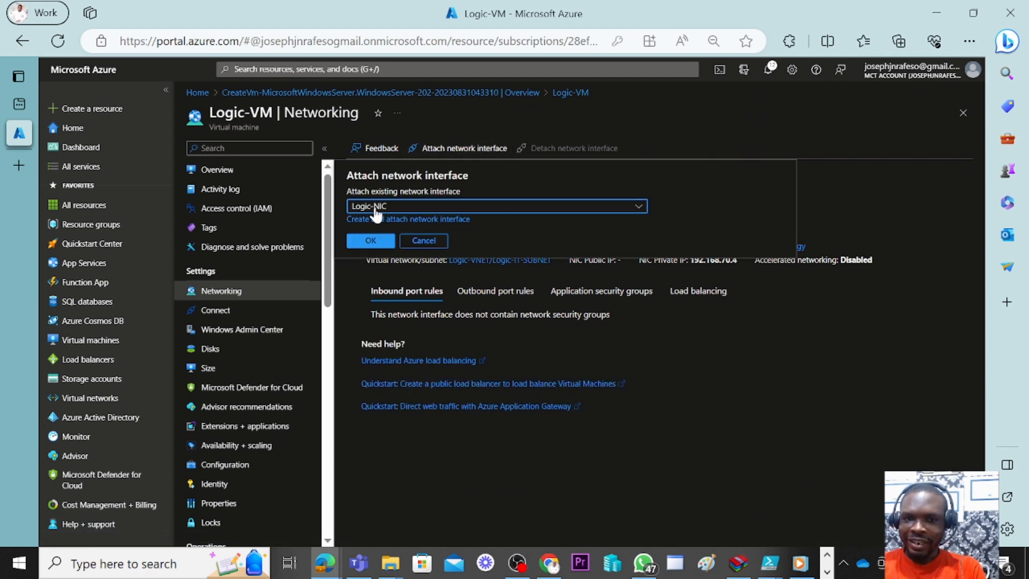
click(415, 210)
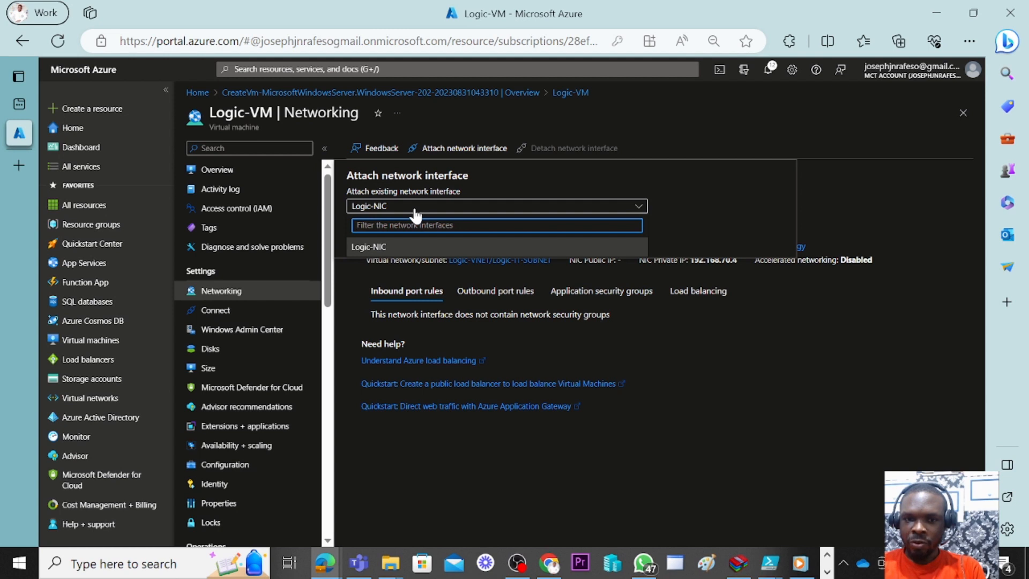
click(415, 210)
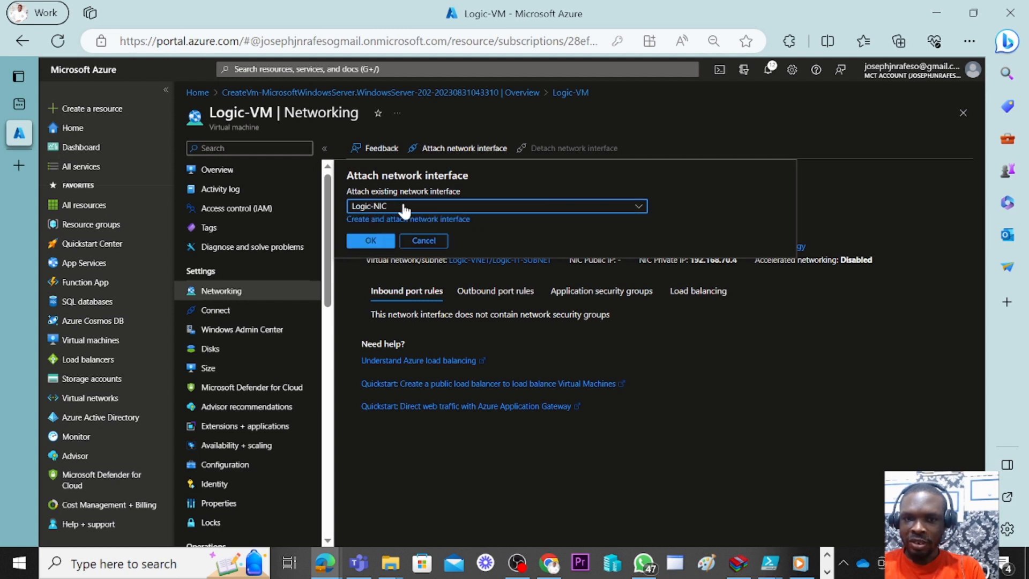
click(369, 241)
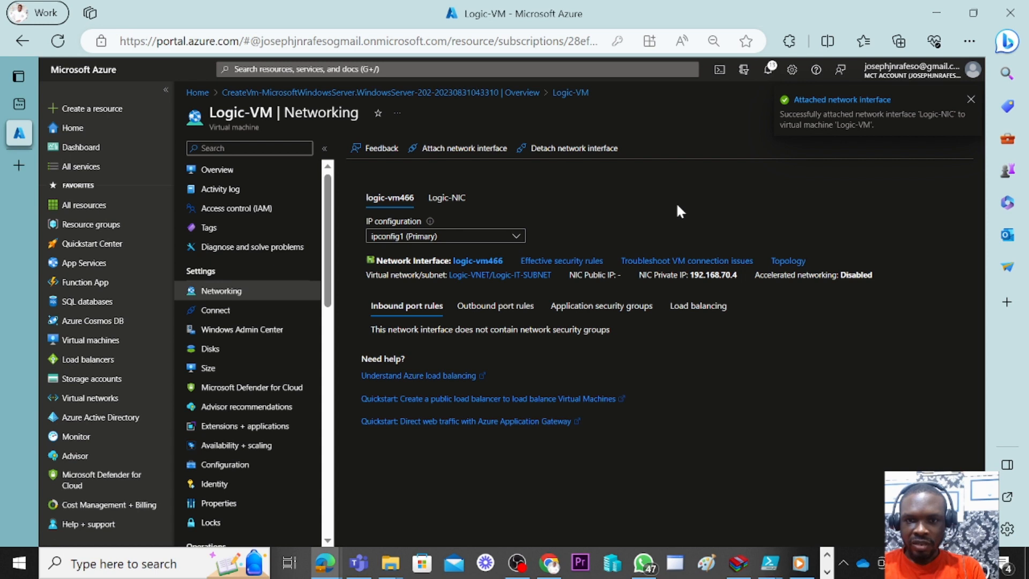
- Check Logic-NIC's public and private IP addresses on Logic-VM against the public IP recorded in the Notepad notes
click(455, 151)
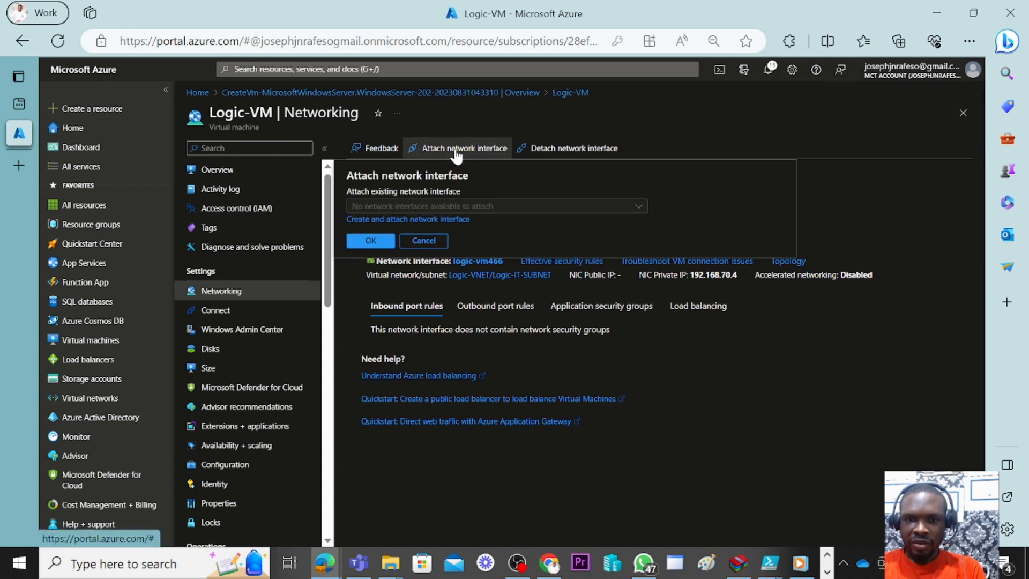
click(423, 240)
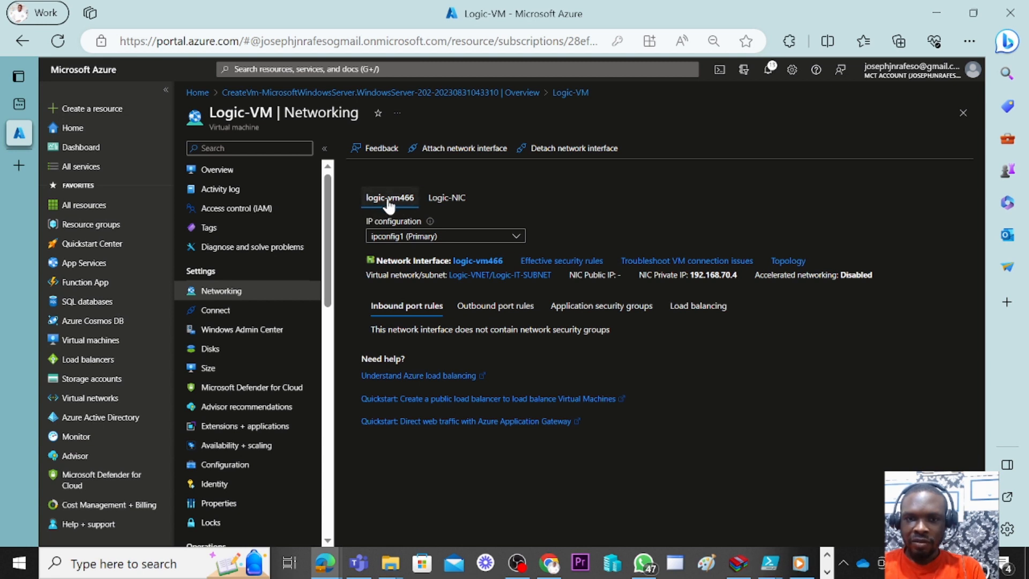
click(436, 205)
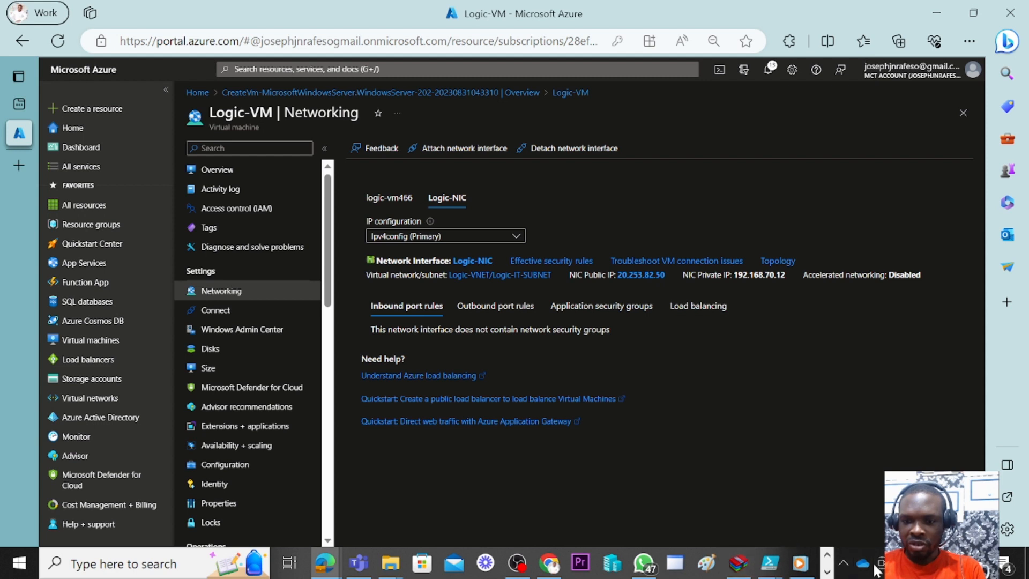
click(827, 571)
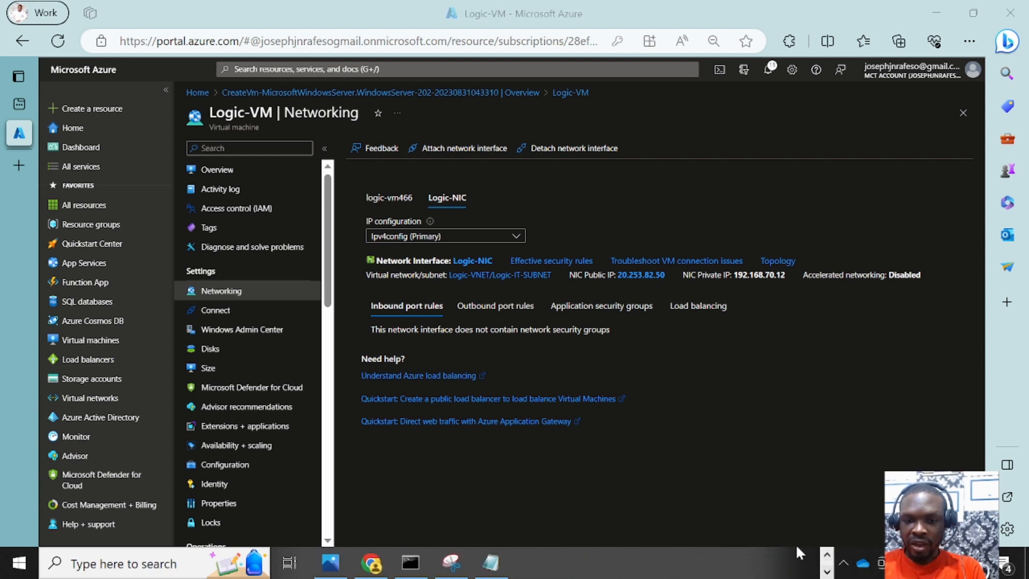
click(497, 561)
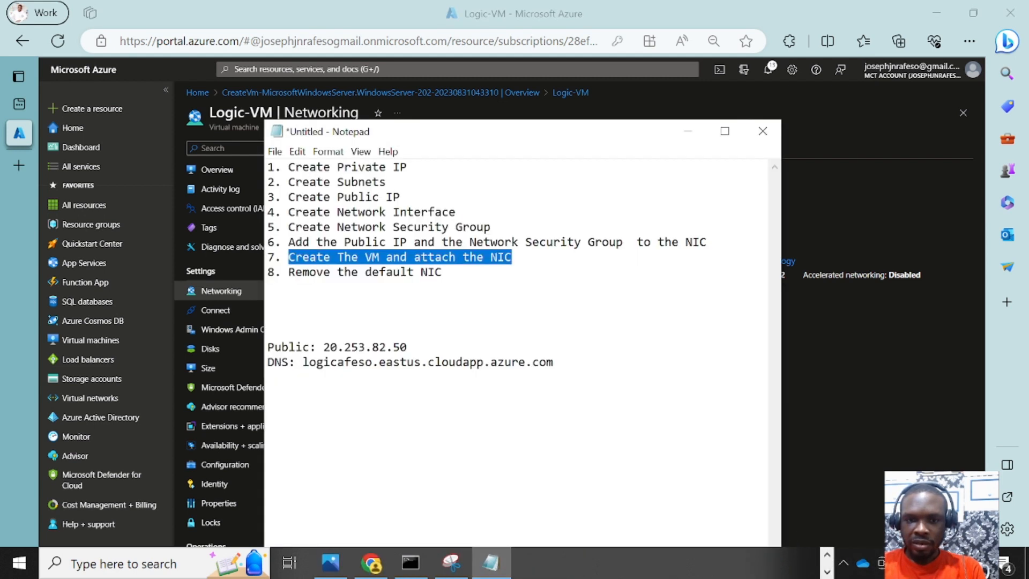
drag(407, 346, 323, 347)
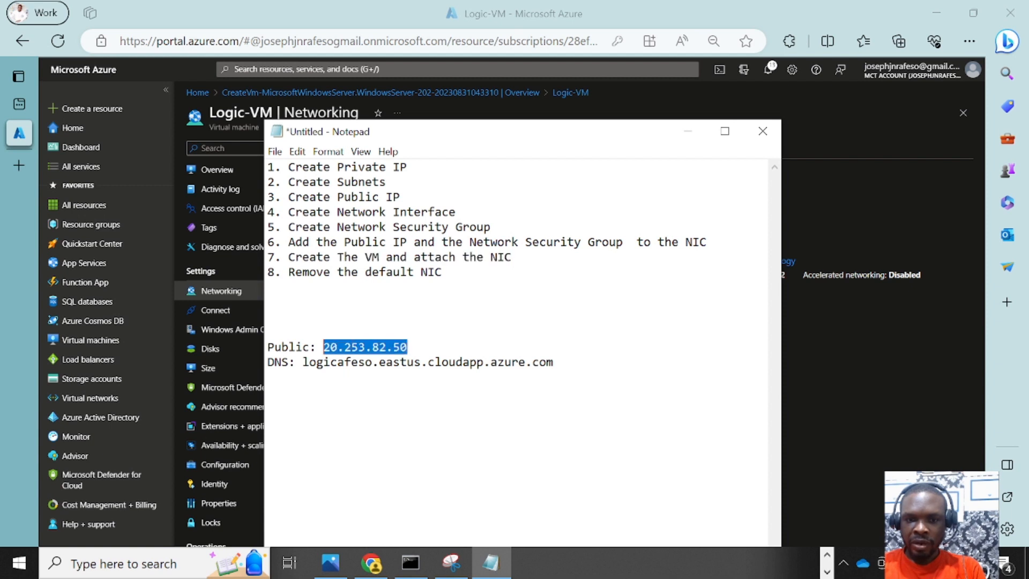
click(918, 367)
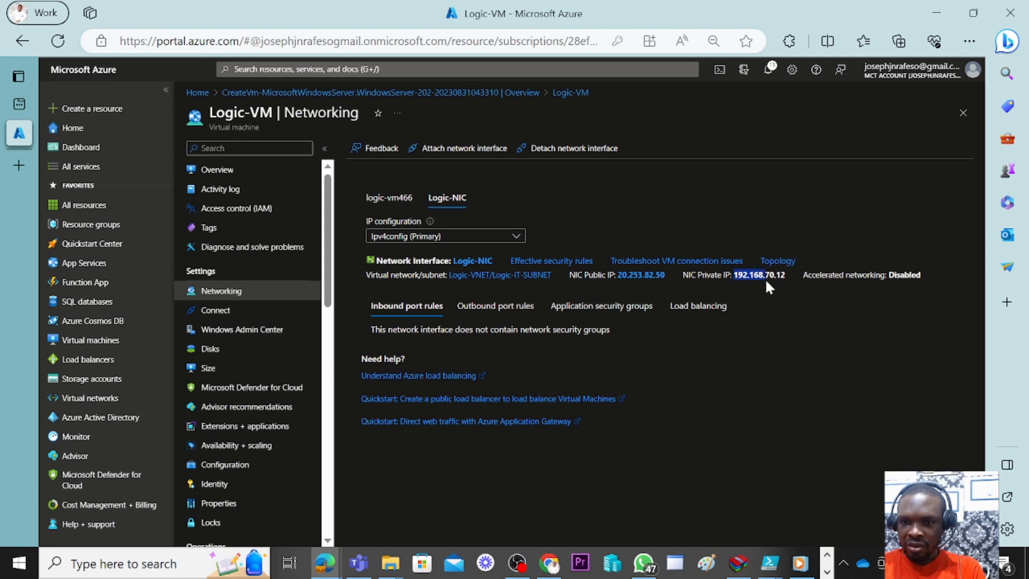
- Check the private IP of the default interface logic-vm466 and detach that interface from Logic-VM
click(401, 198)
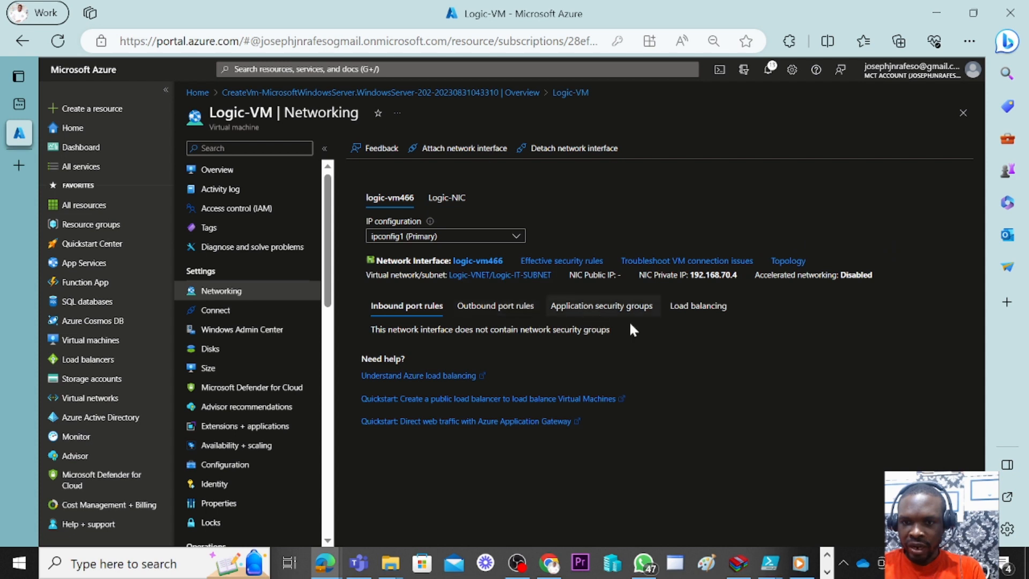
drag(740, 274, 662, 275)
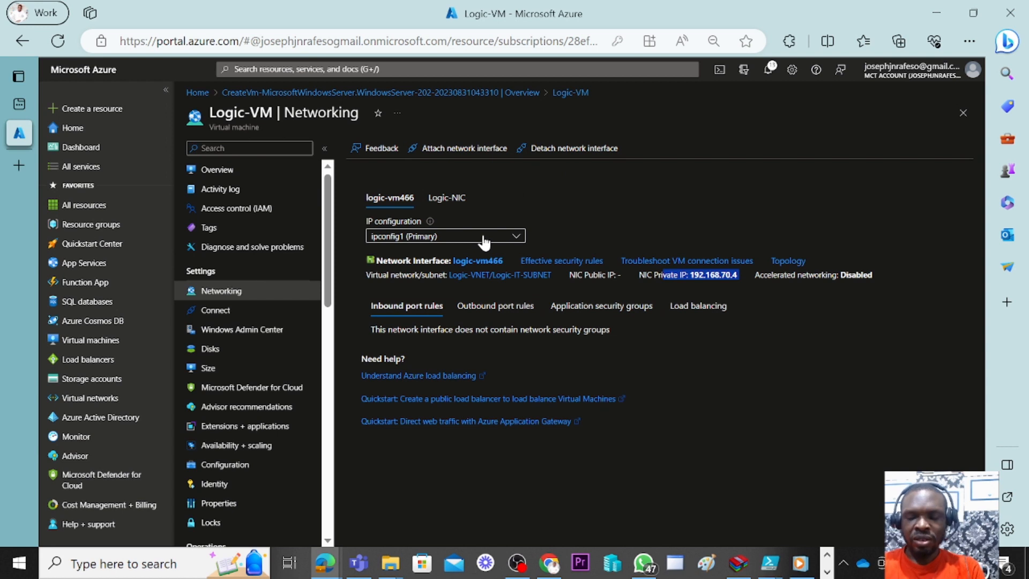
click(573, 155)
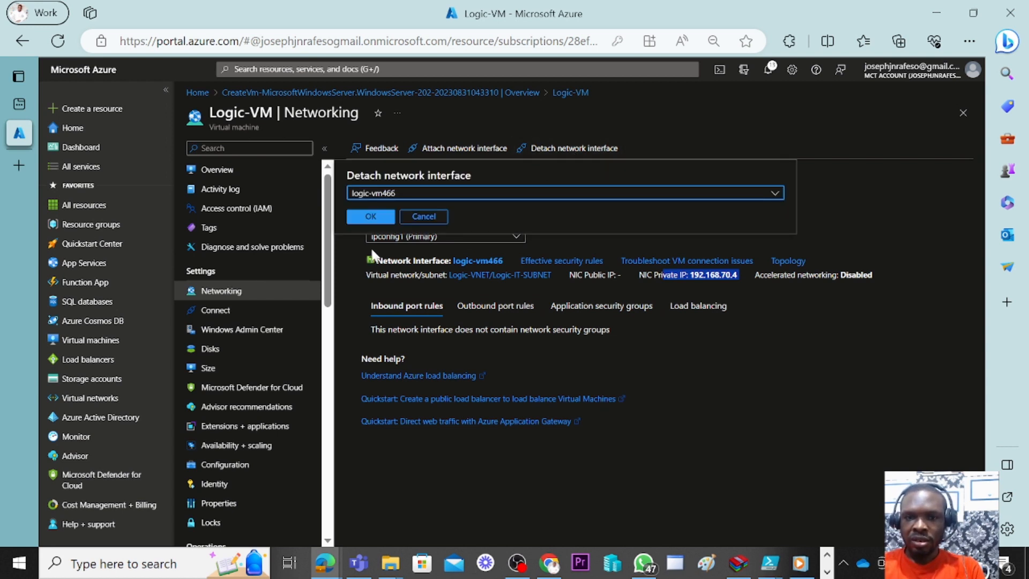
click(553, 194)
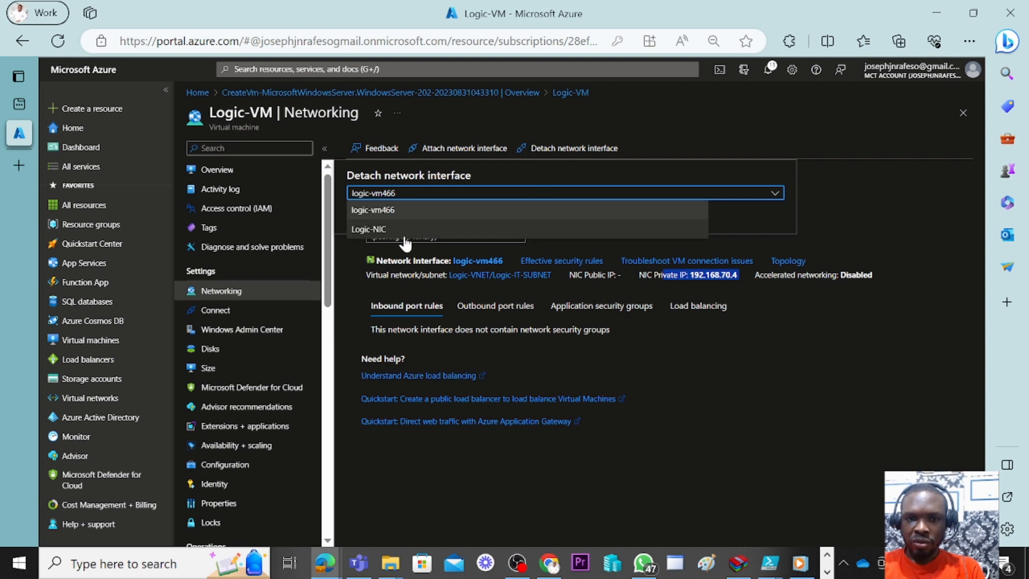
click(396, 212)
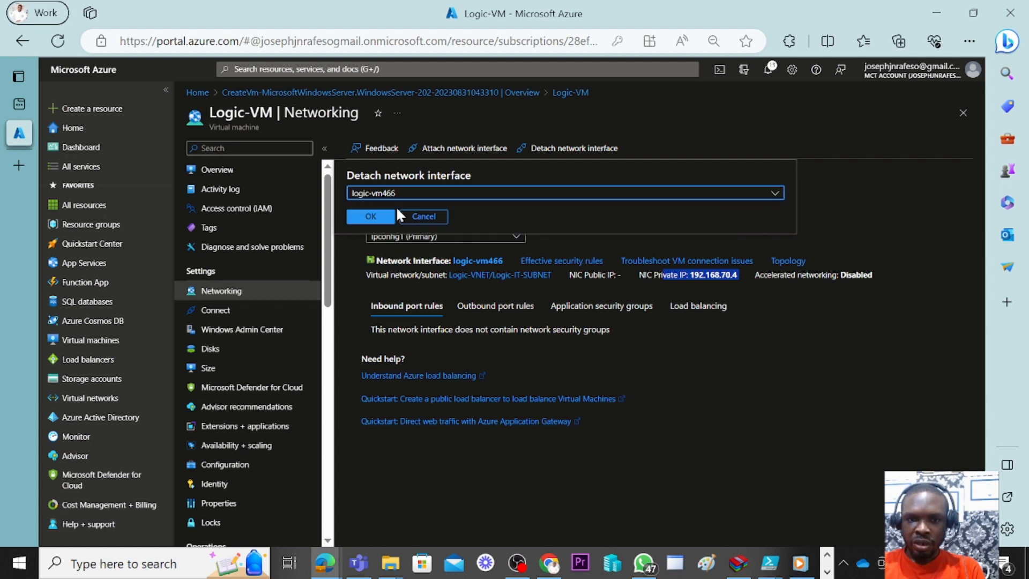
click(366, 218)
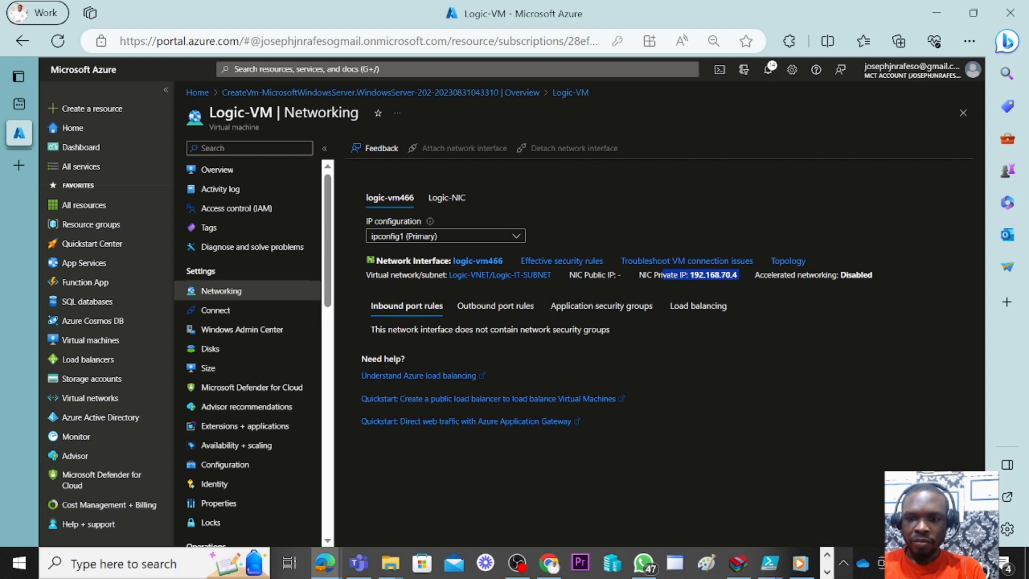
- Review the "Remove the default NIC" item in the Notepad checklist and inspect Logic-NIC's public and private IPs on Logic-VM
click(826, 571)
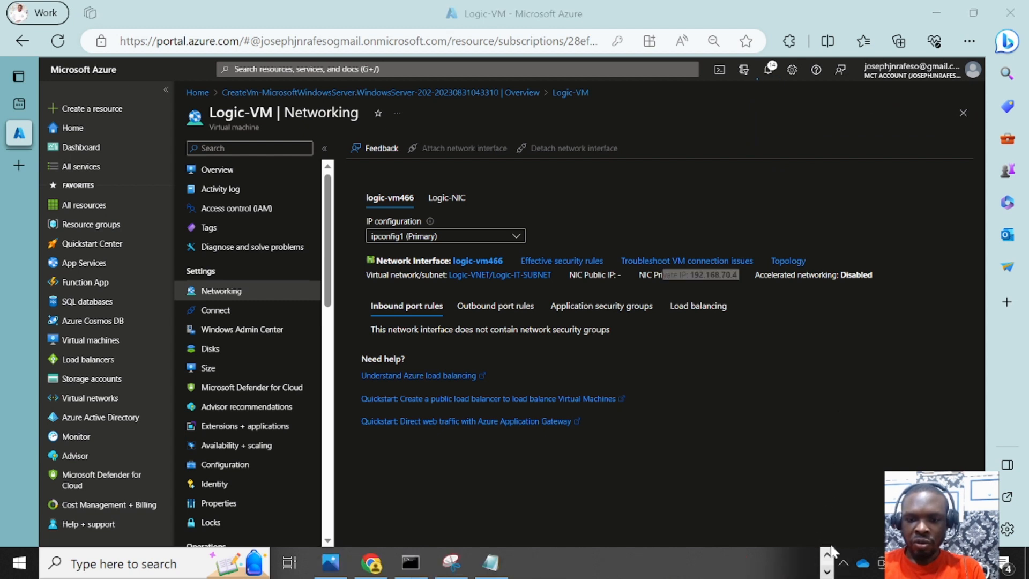
click(490, 564)
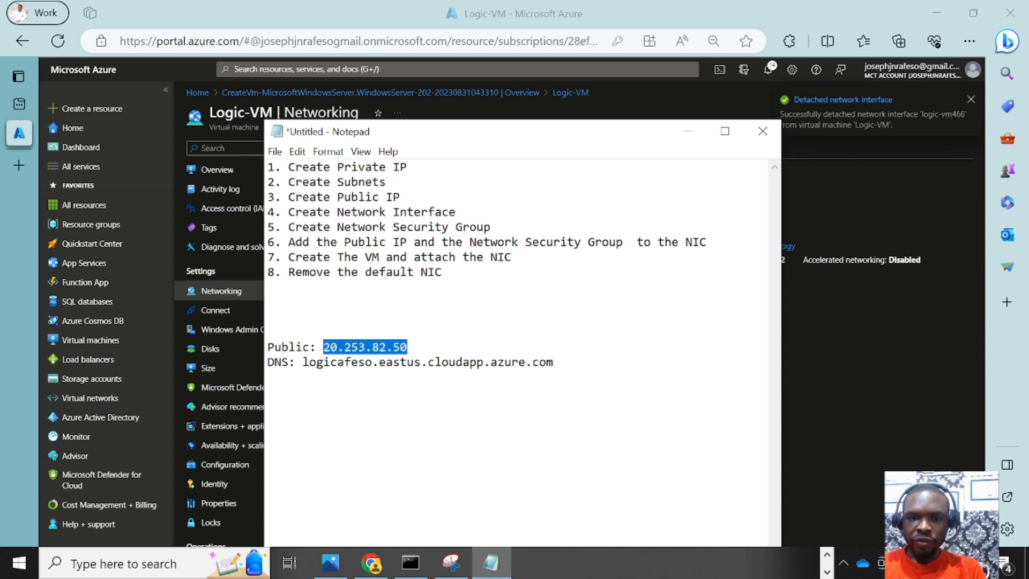
drag(441, 272, 283, 272)
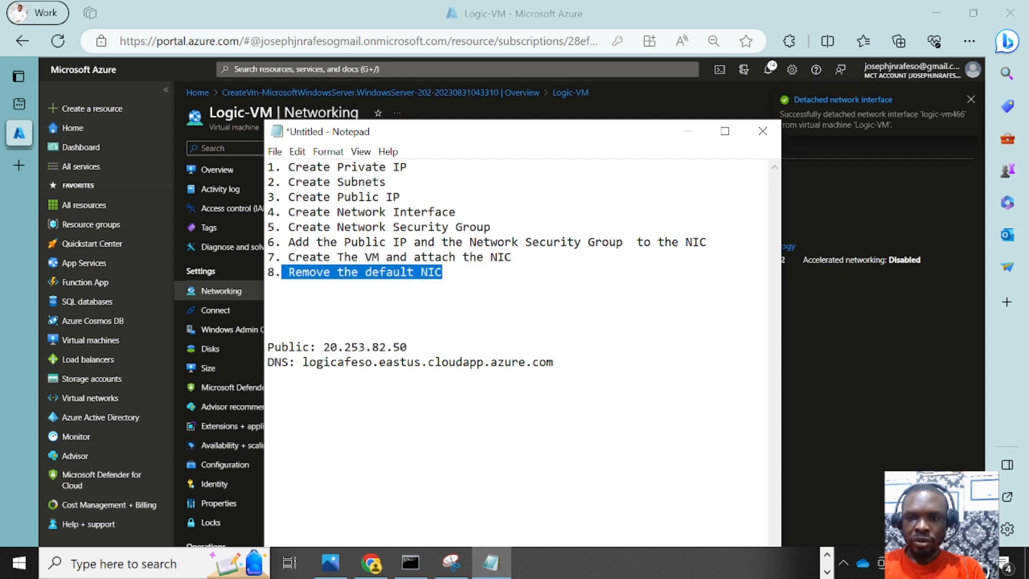
click(856, 324)
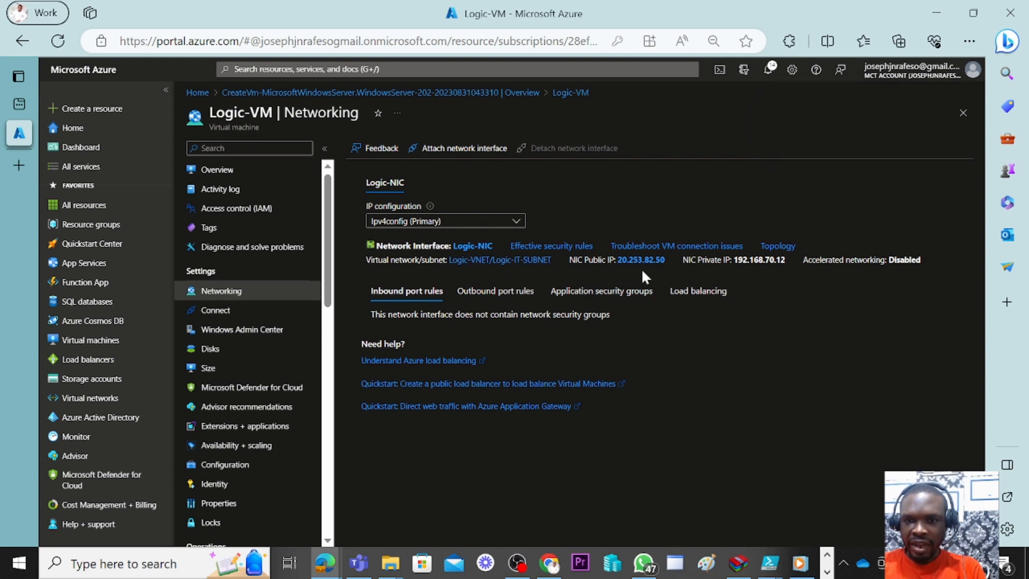
drag(673, 266, 617, 260)
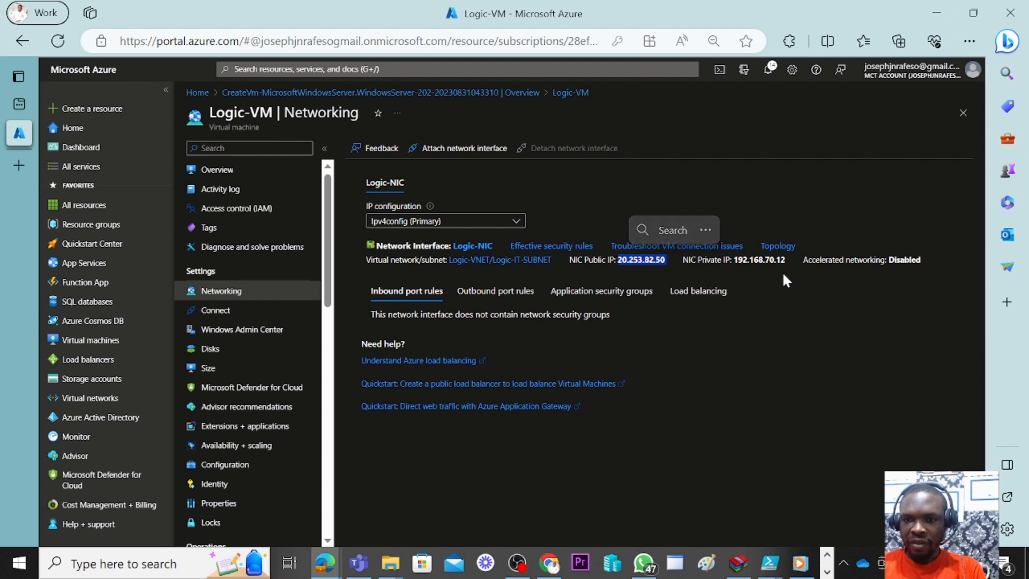
drag(789, 260, 731, 262)
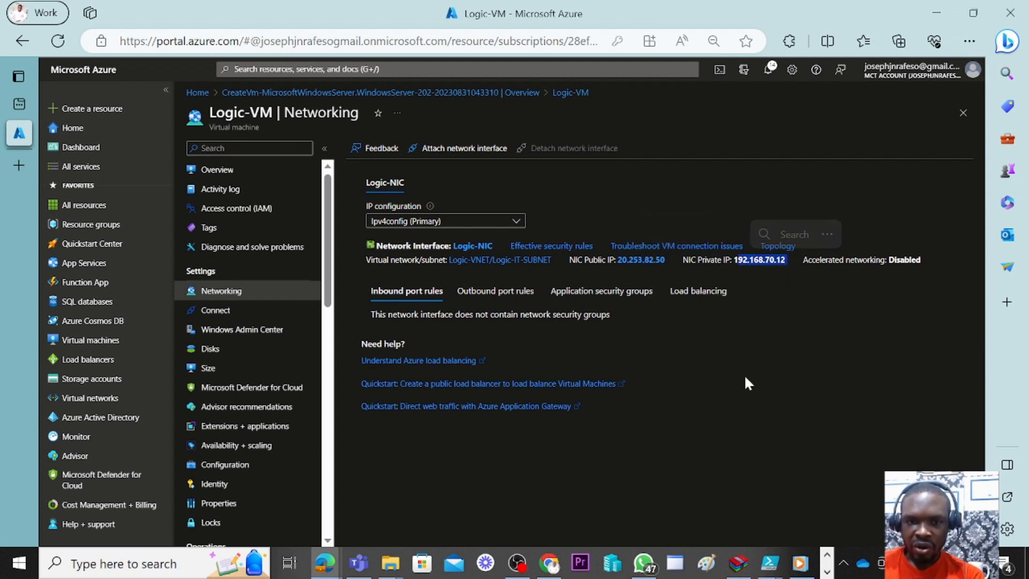
click(593, 185)
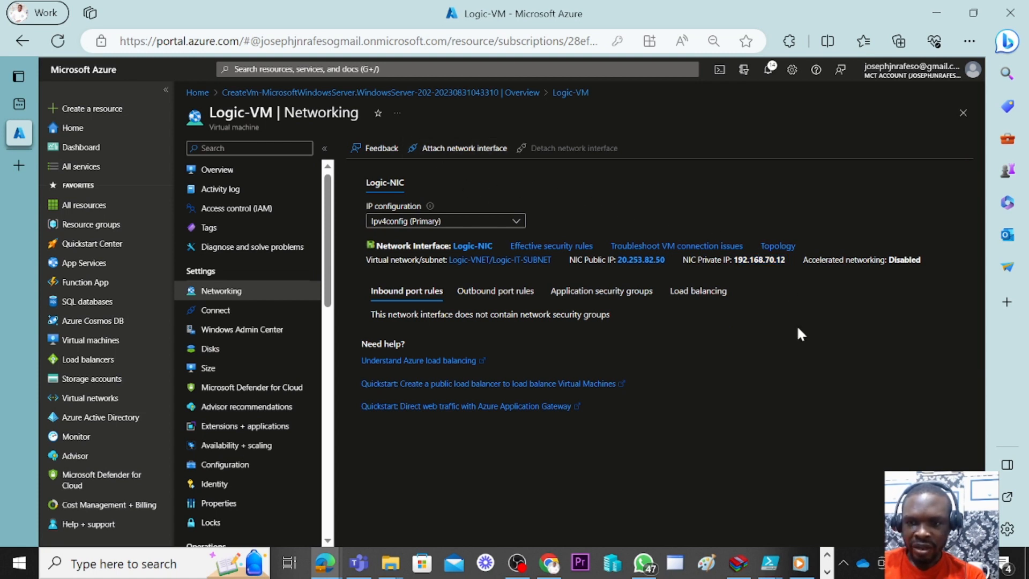
- Copy the DNS name from Logic-VM's overview and paste it in Notepad below the recorded DNS entry to compare them
click(225, 170)
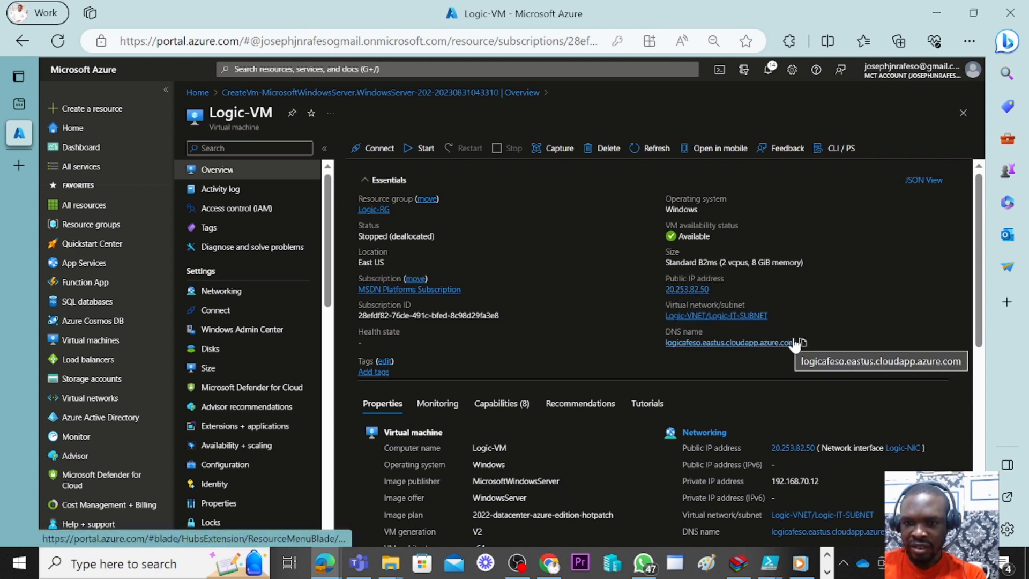
click(802, 343)
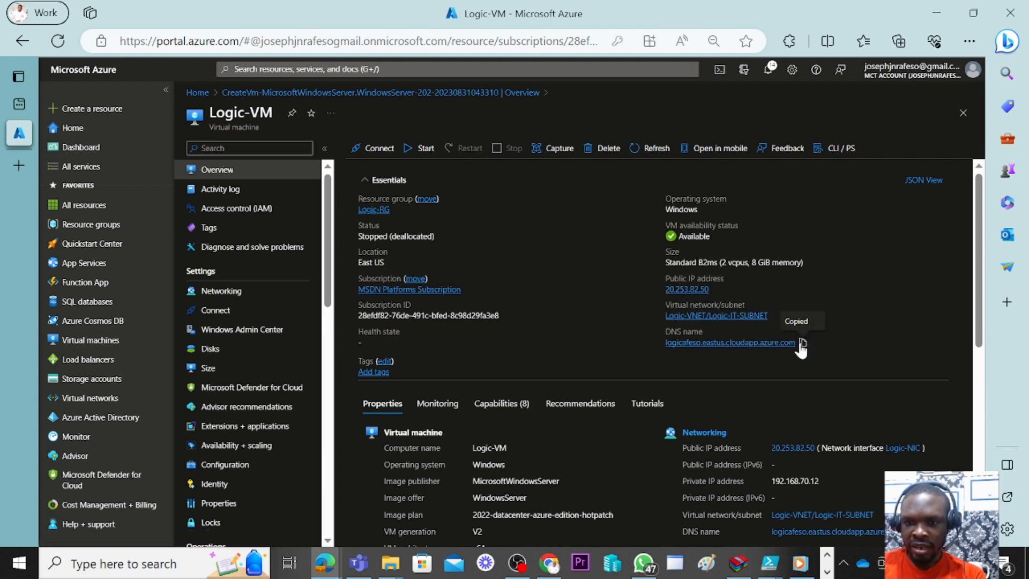
click(825, 568)
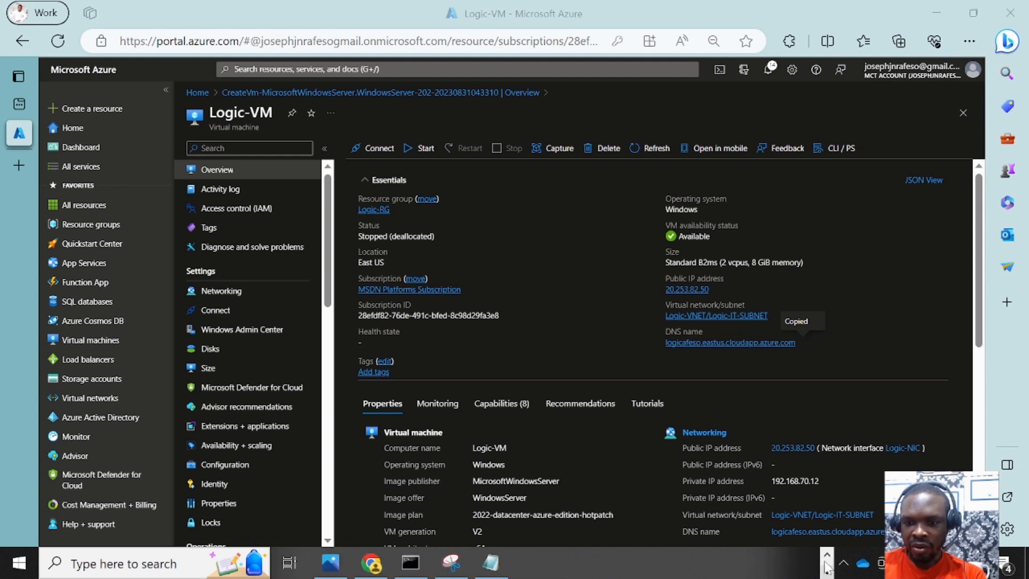
click(490, 562)
click(554, 363)
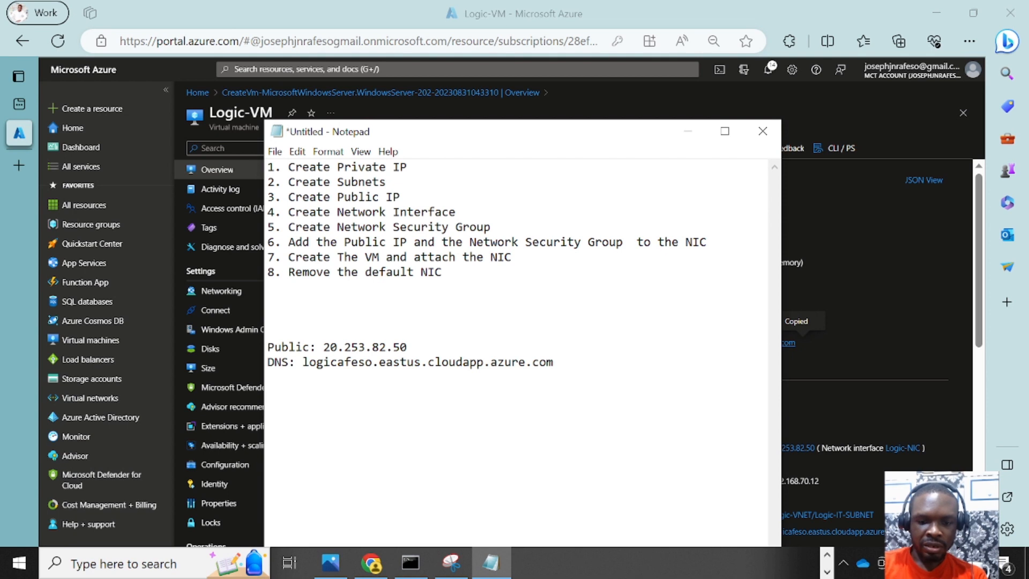
key(Return)
key(Return)
key(ctrl+v)
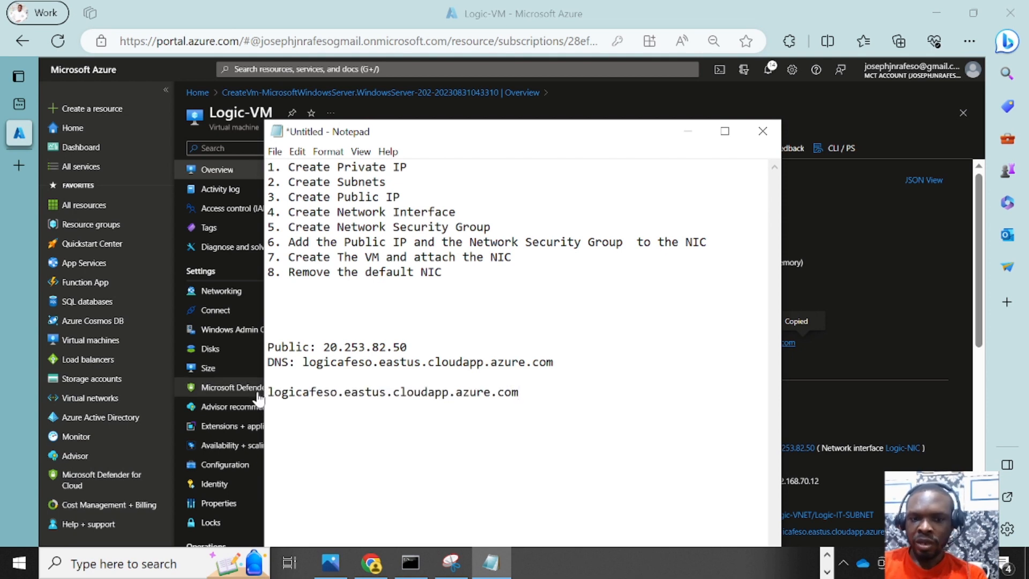
drag(267, 391, 518, 392)
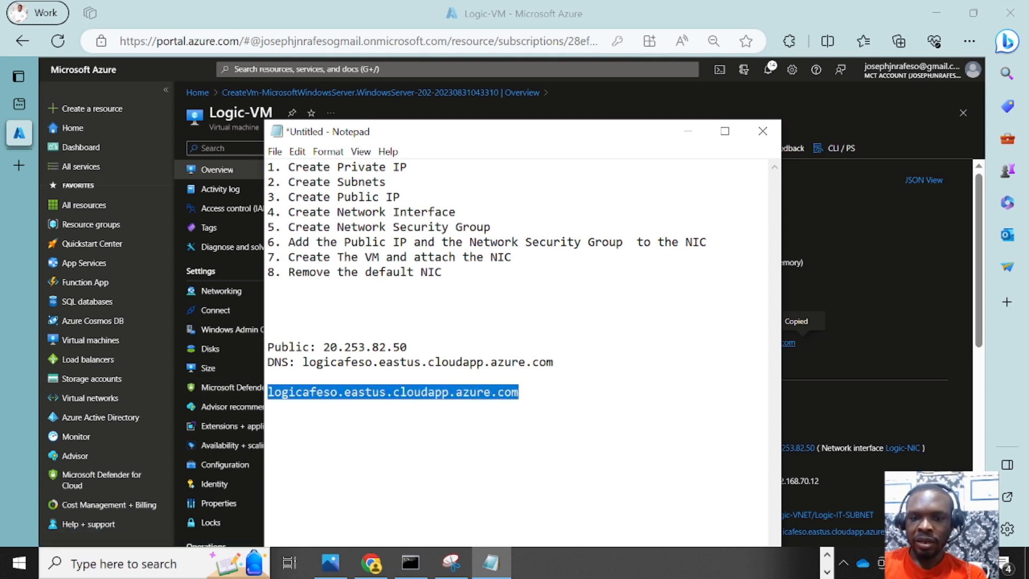
- Return from Notepad to Logic-VM's overview in the Azure portal and start the virtual machine
click(687, 132)
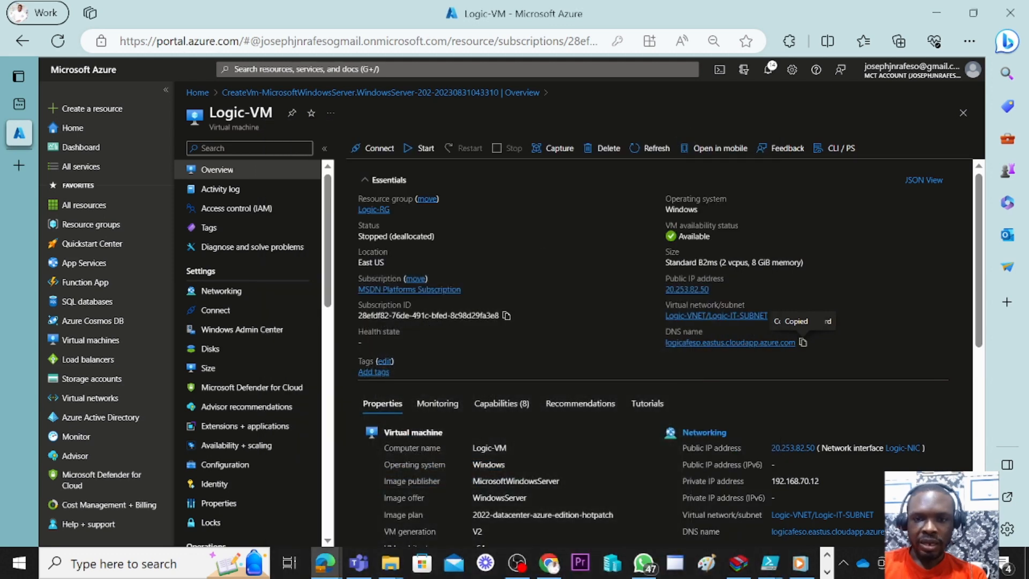
scroll(438, 307, down, 2)
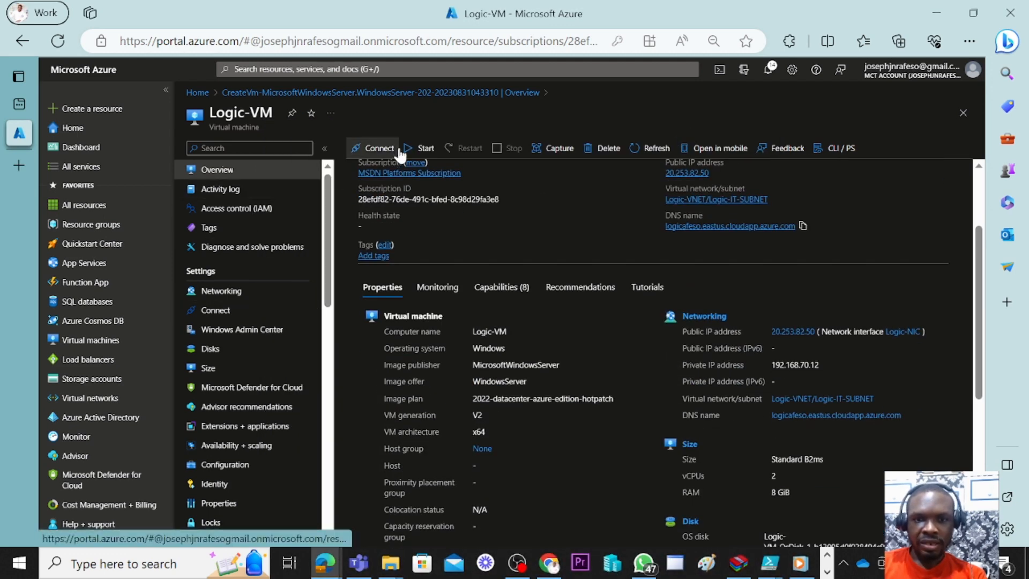
click(410, 150)
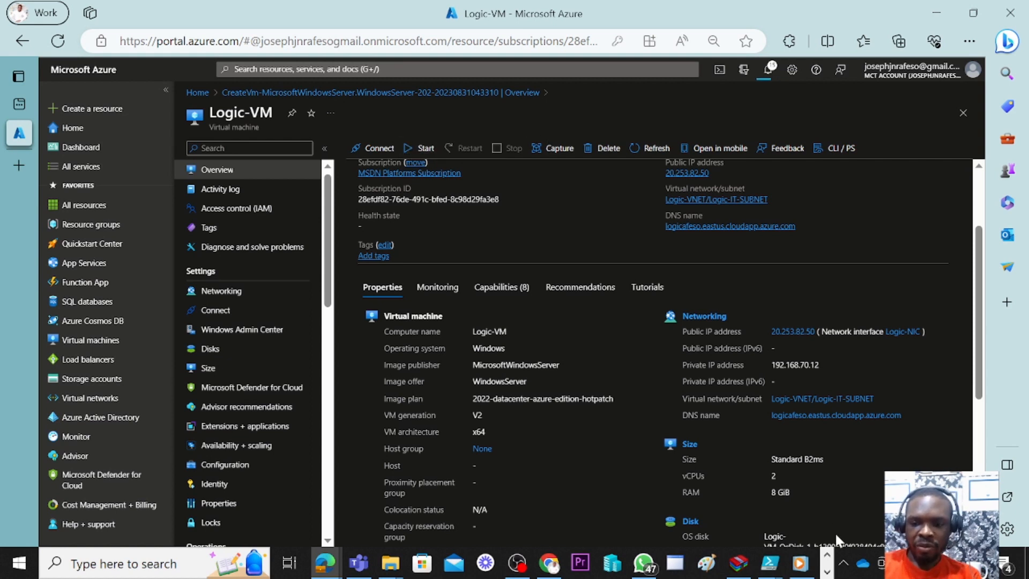
- Review the Notepad checklist from "Create Private IP" through "Create Network Interface" and return to Logic-VM in the Azure portal
click(826, 570)
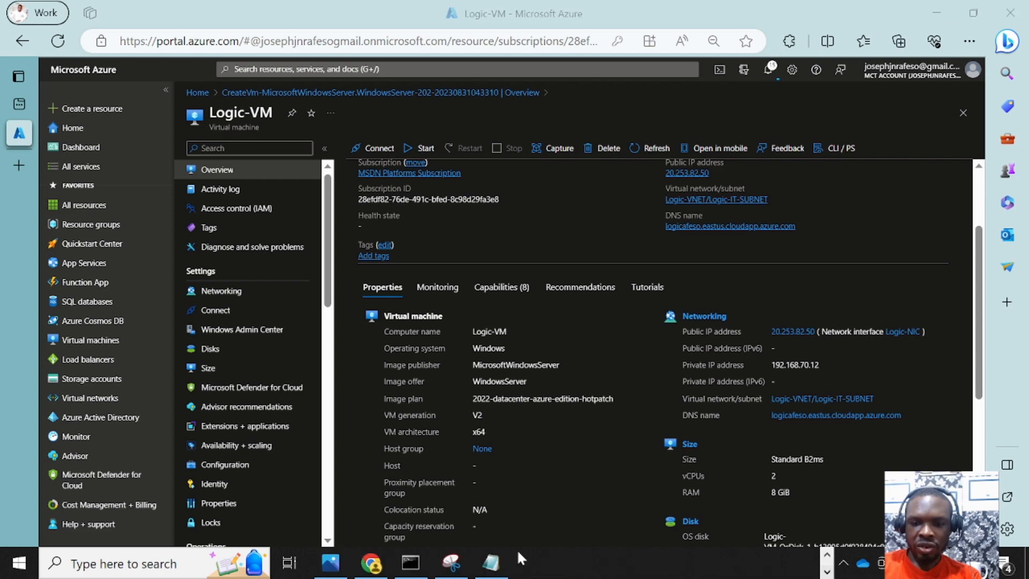
click(490, 563)
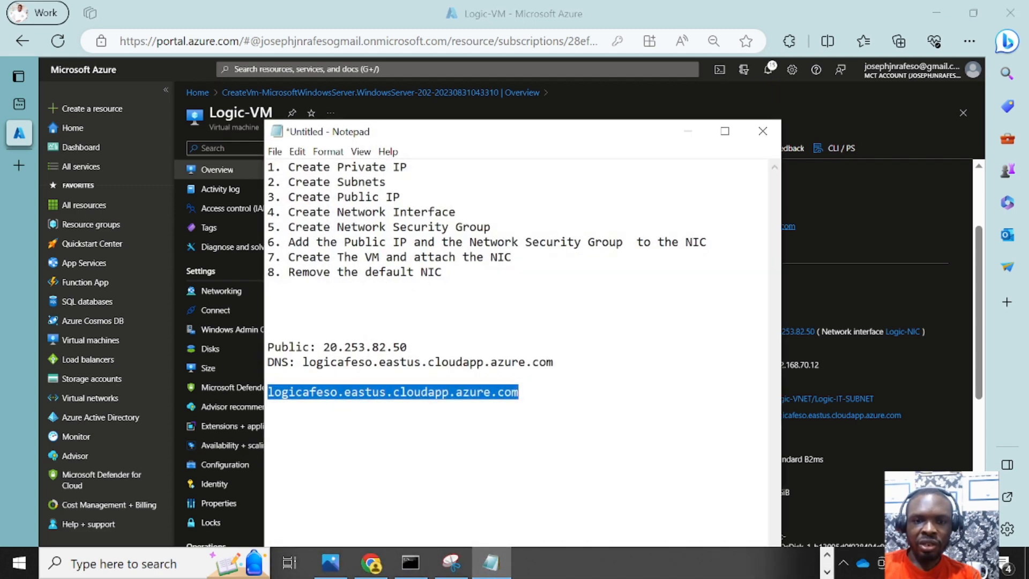
drag(407, 166, 282, 167)
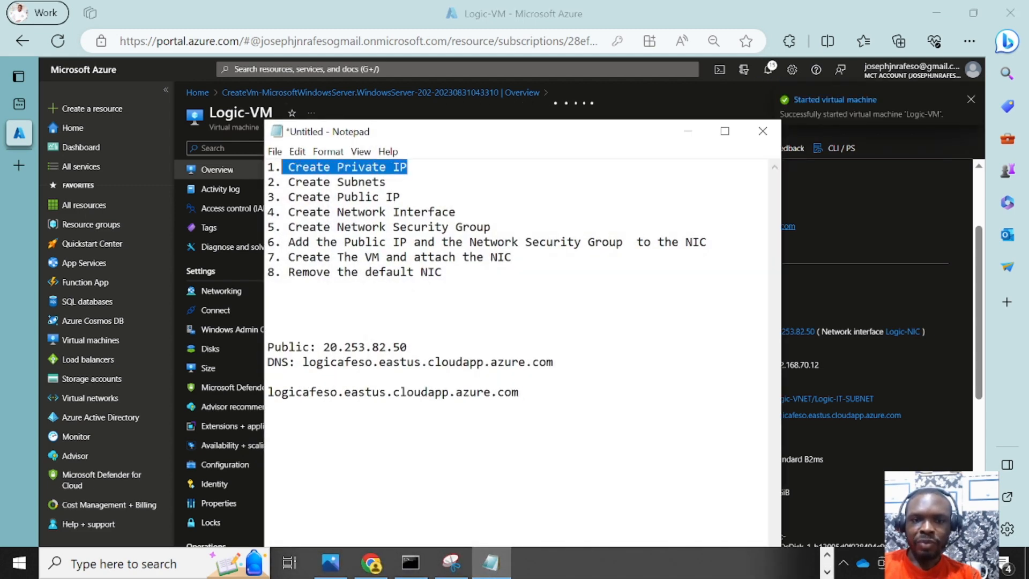
drag(385, 181, 267, 181)
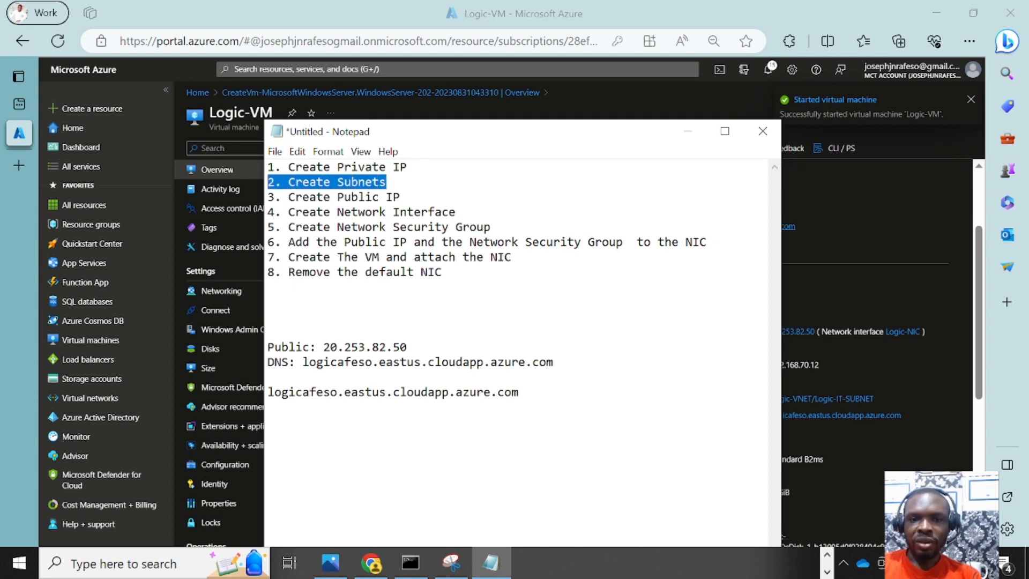
drag(400, 196, 267, 196)
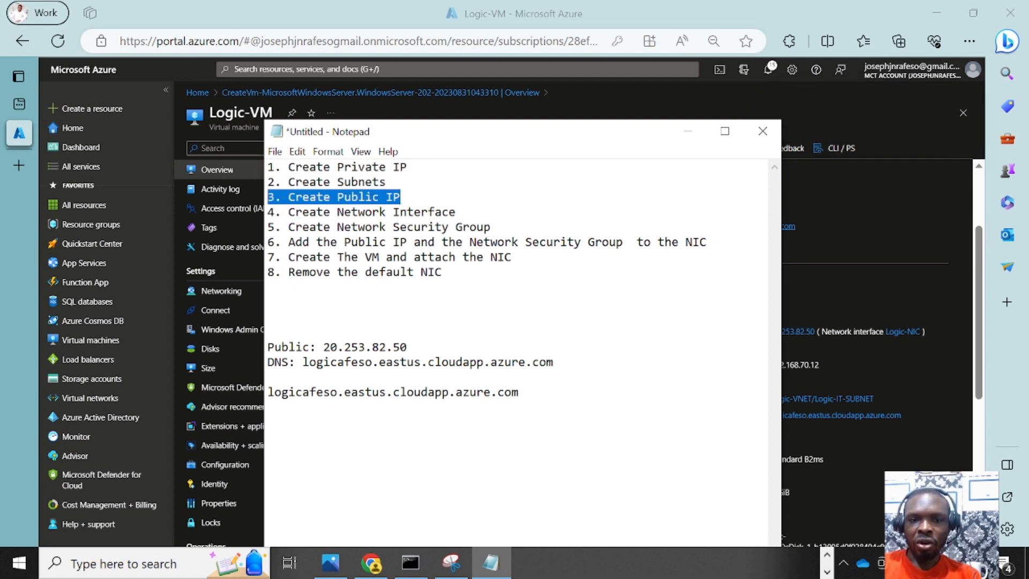
drag(456, 212, 441, 211)
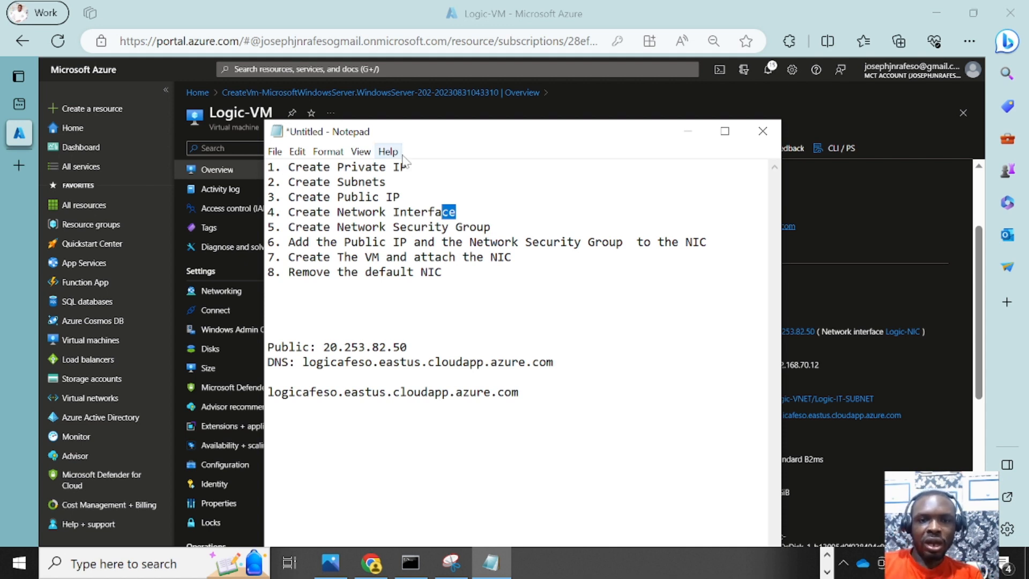
click(689, 129)
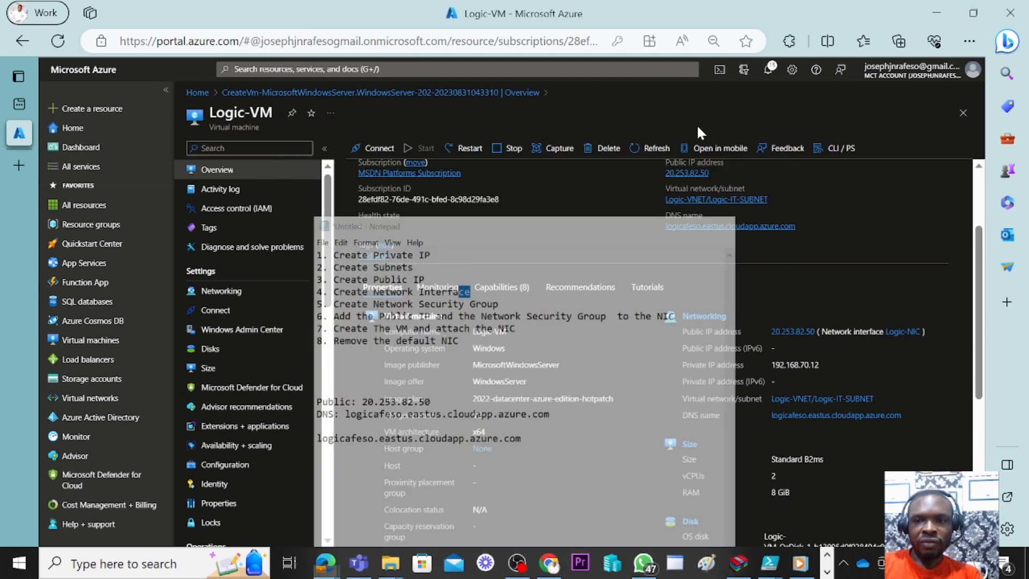
- Set up a Native RDP connection to Logic-VM: copy the admin username, download the RDP file and keep it
scroll(458, 230, down, 1)
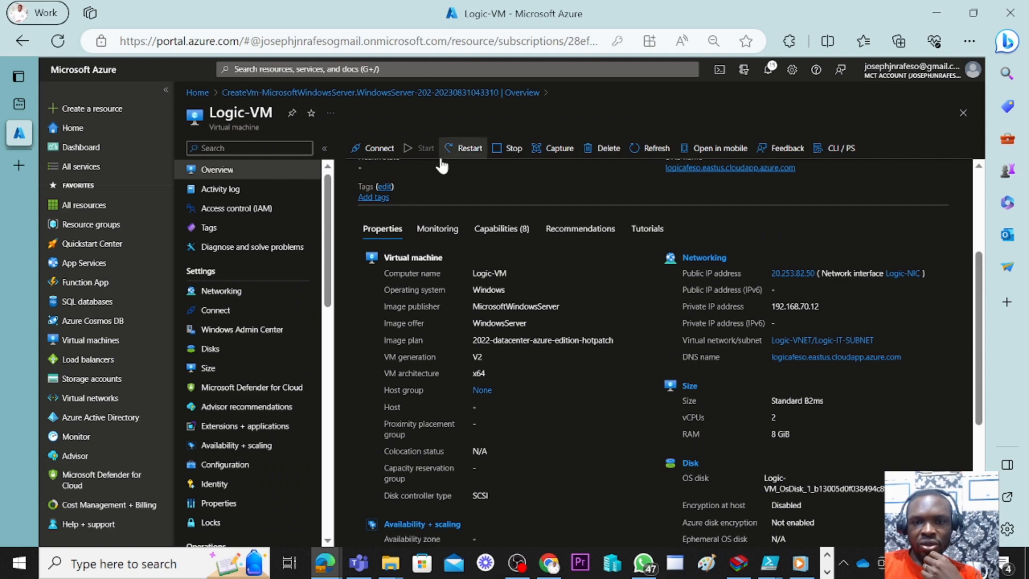
scroll(429, 169, up, 3)
click(383, 148)
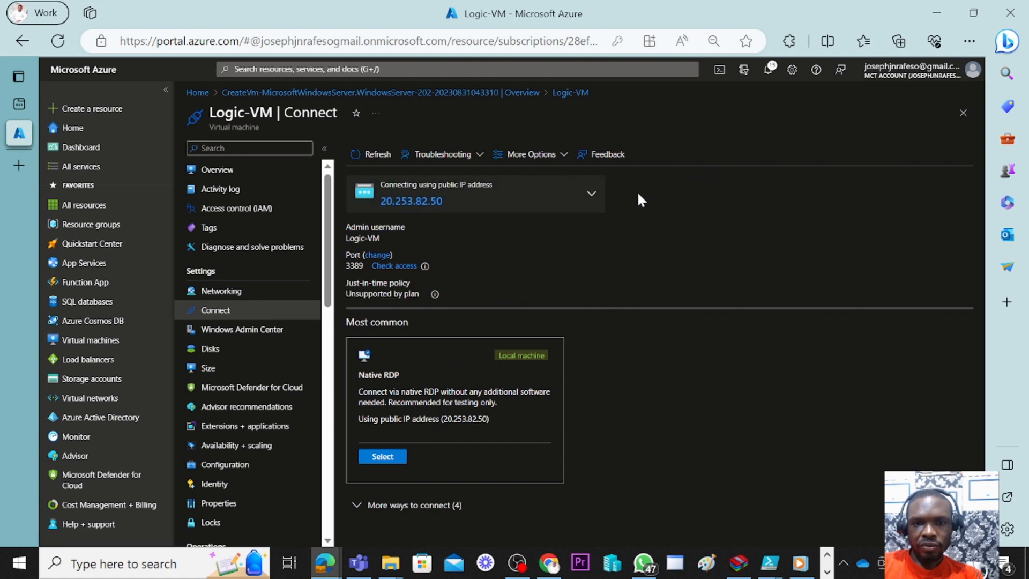
click(383, 456)
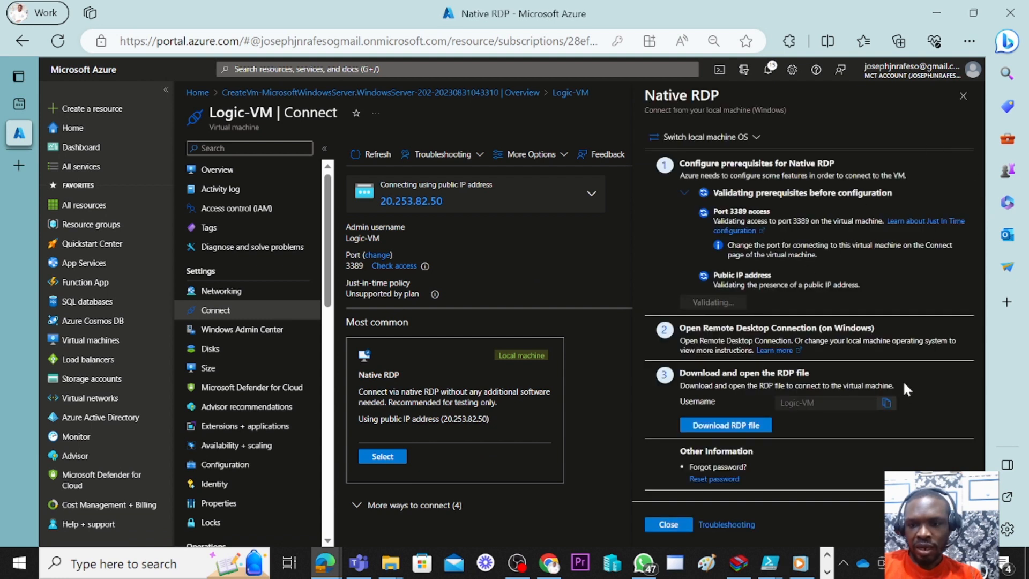
click(886, 402)
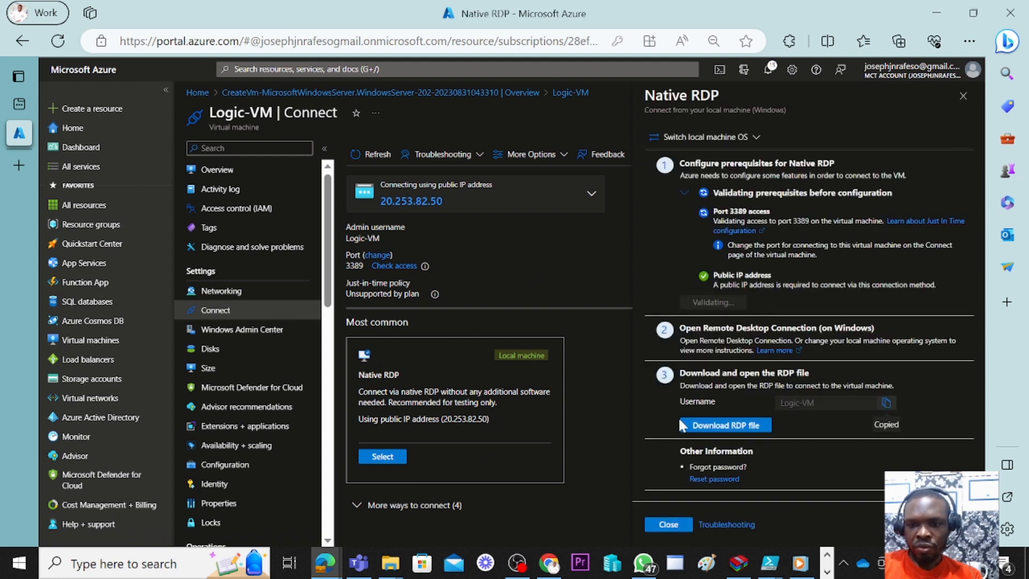
click(709, 423)
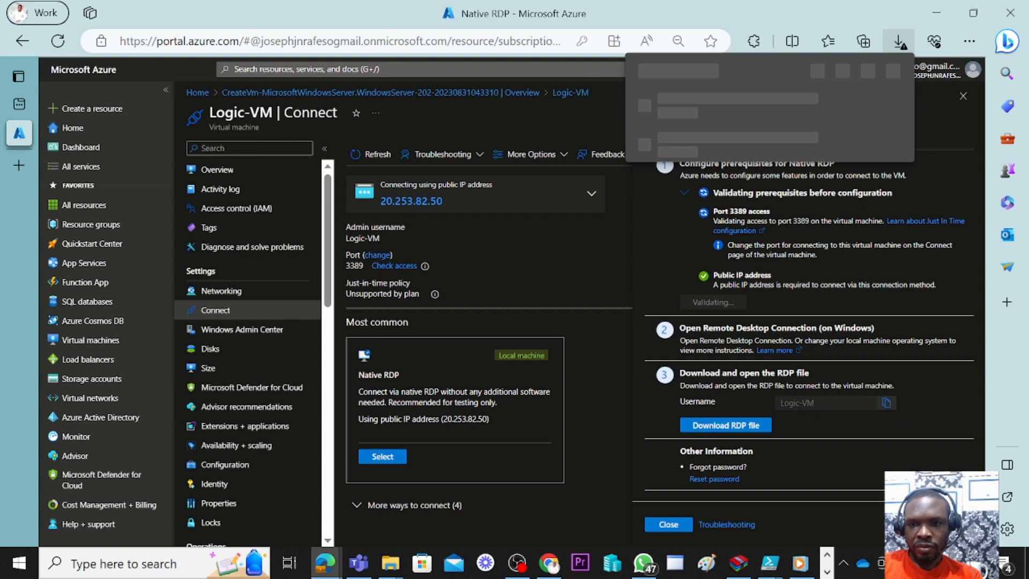
click(715, 140)
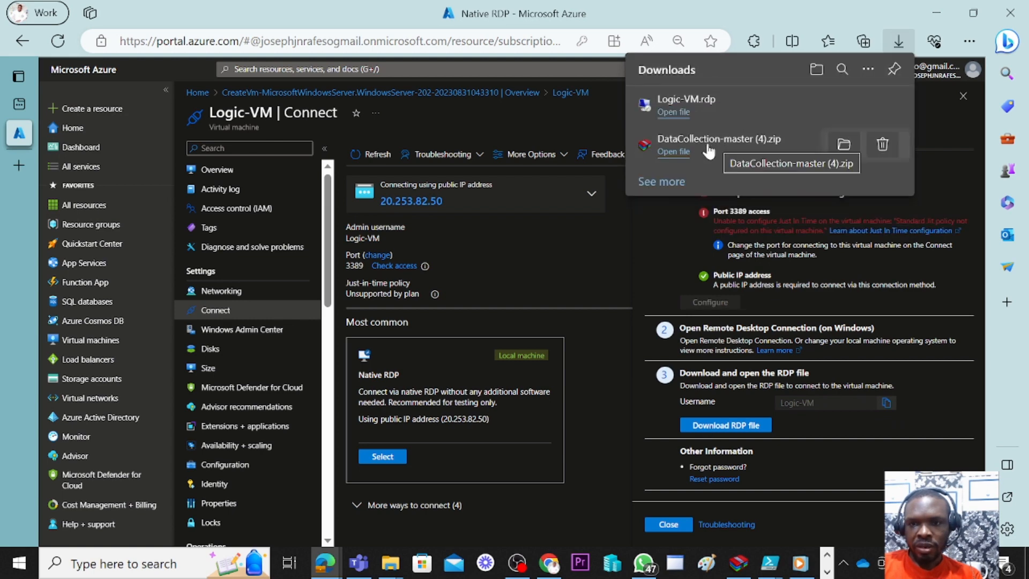
- Try to establish a remote desktop connection to 20.253.82.50 with the downloaded Logic-VM.rdp file
click(691, 113)
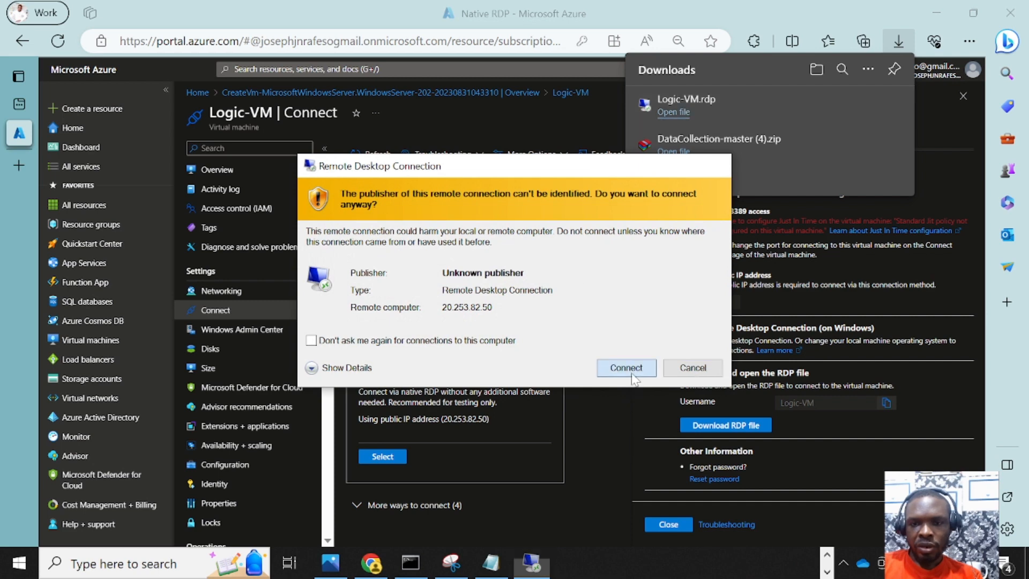
click(626, 369)
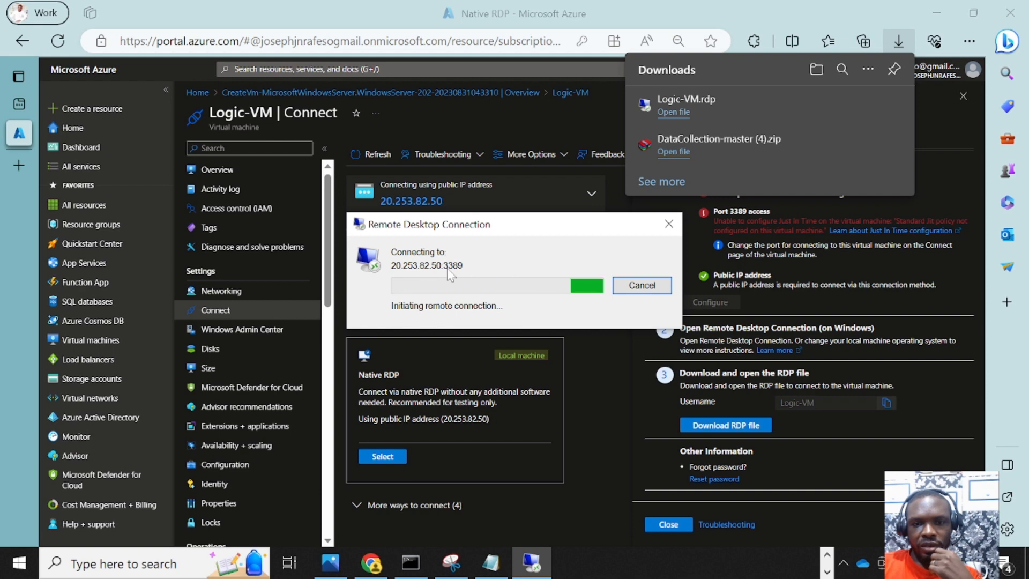
click(643, 327)
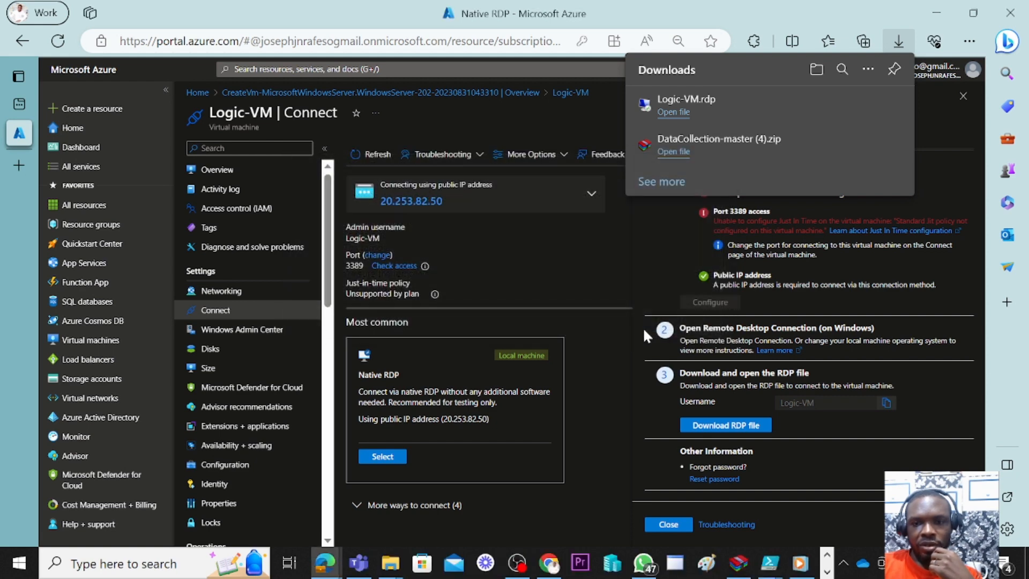
- Show the downloaded Logic-VM.rdp file in its Downloads folder, and put the folder window away
mouse_move(691, 103)
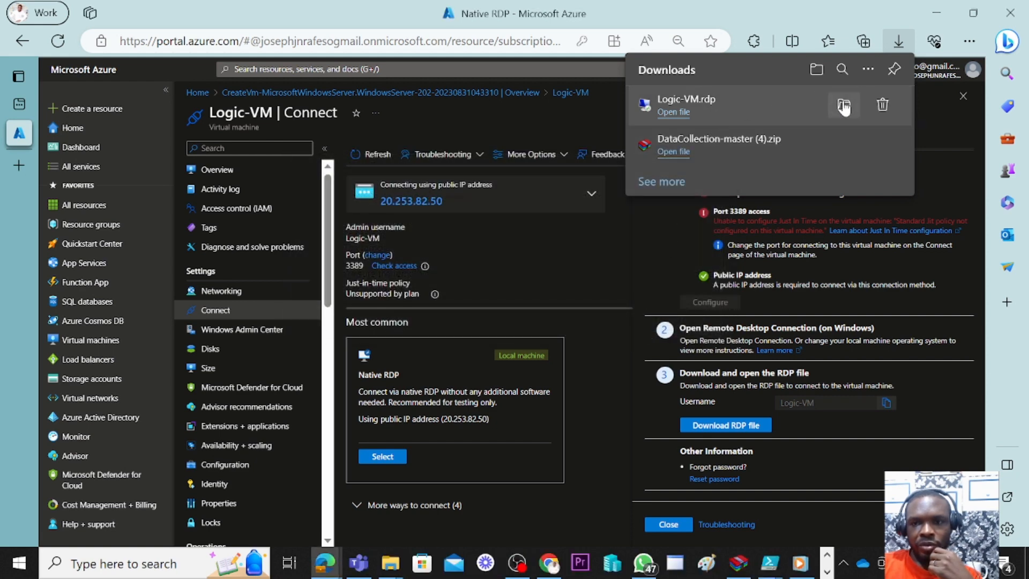
click(843, 107)
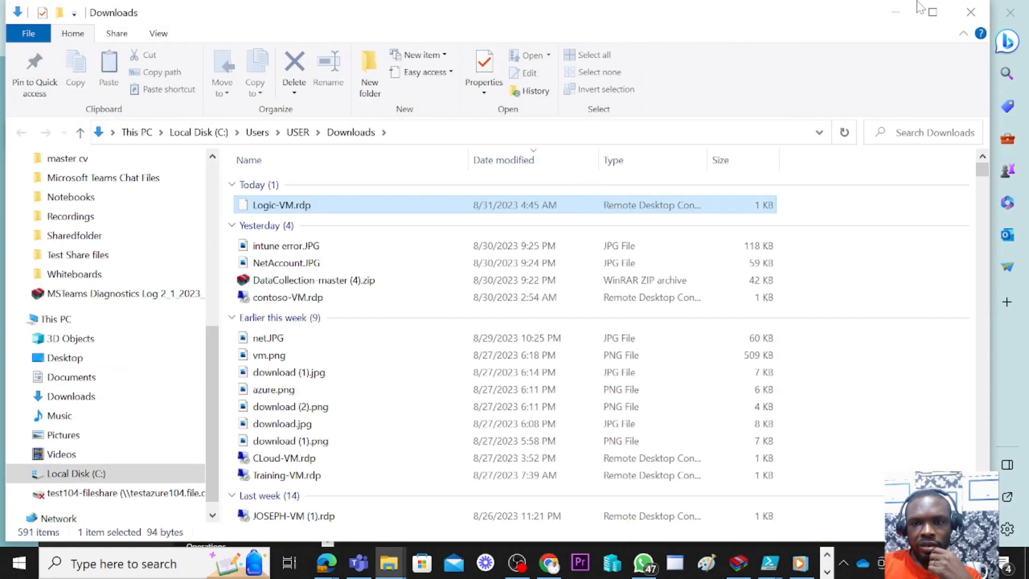
click(889, 16)
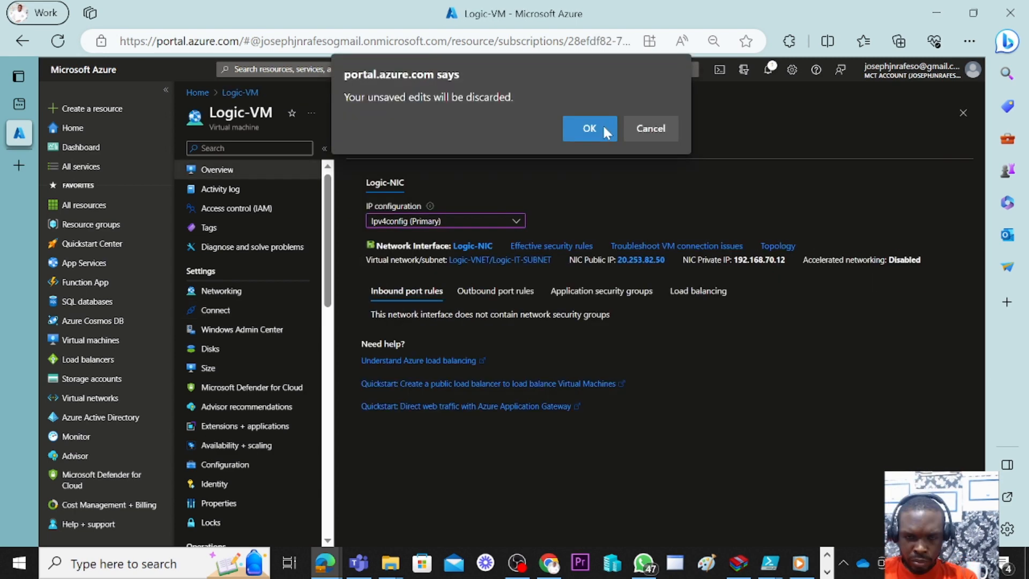
- Discard the unsaved edits on Logic-VM's networking page and open Logic-NIC's network security group settings from the portal home
click(603, 127)
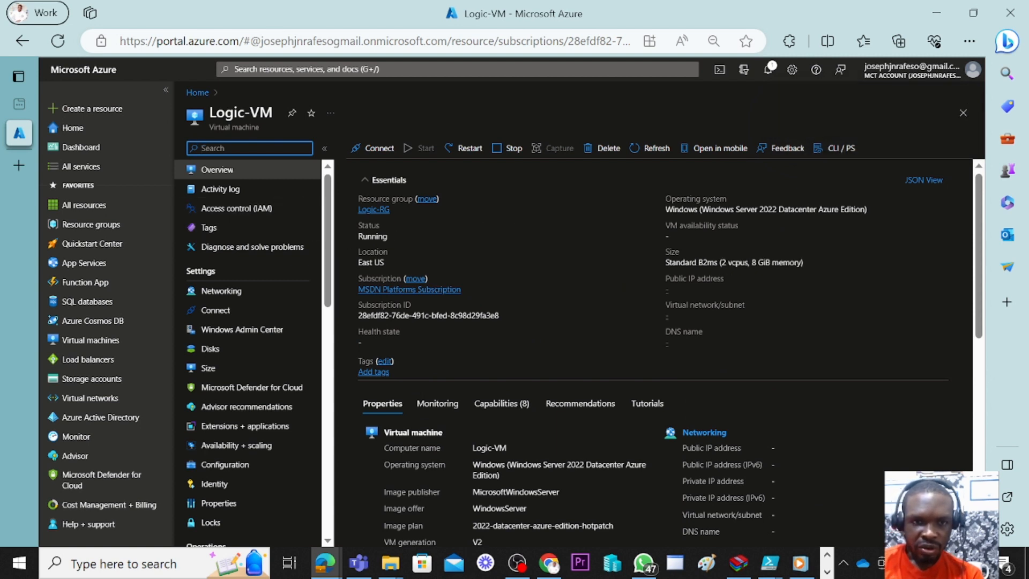
click(202, 88)
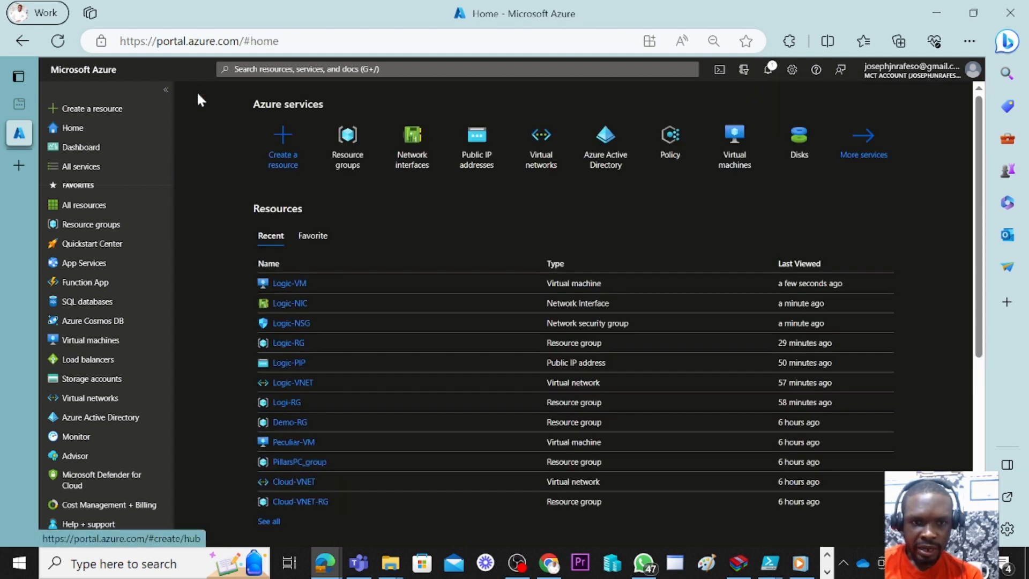
click(298, 304)
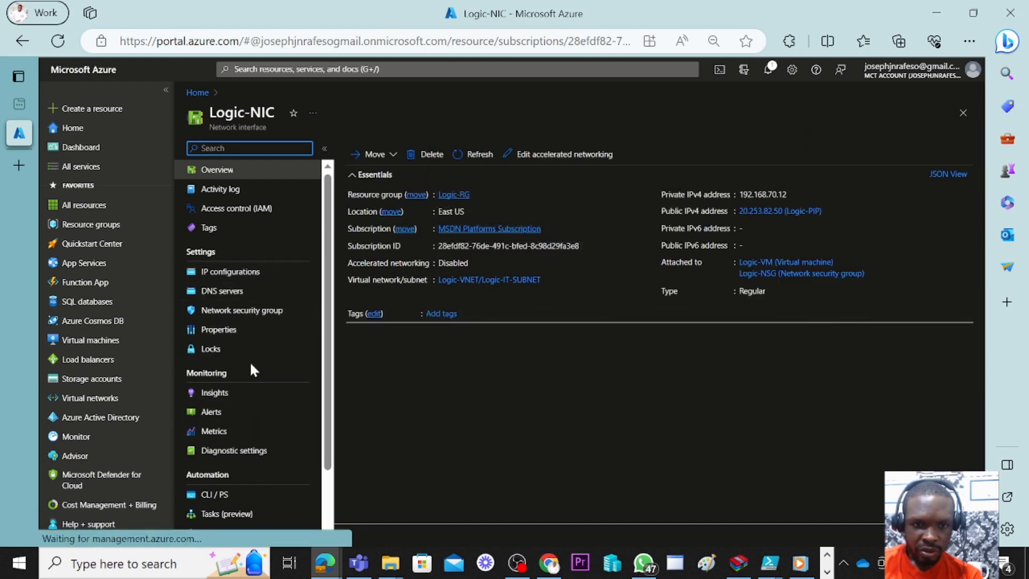
click(247, 312)
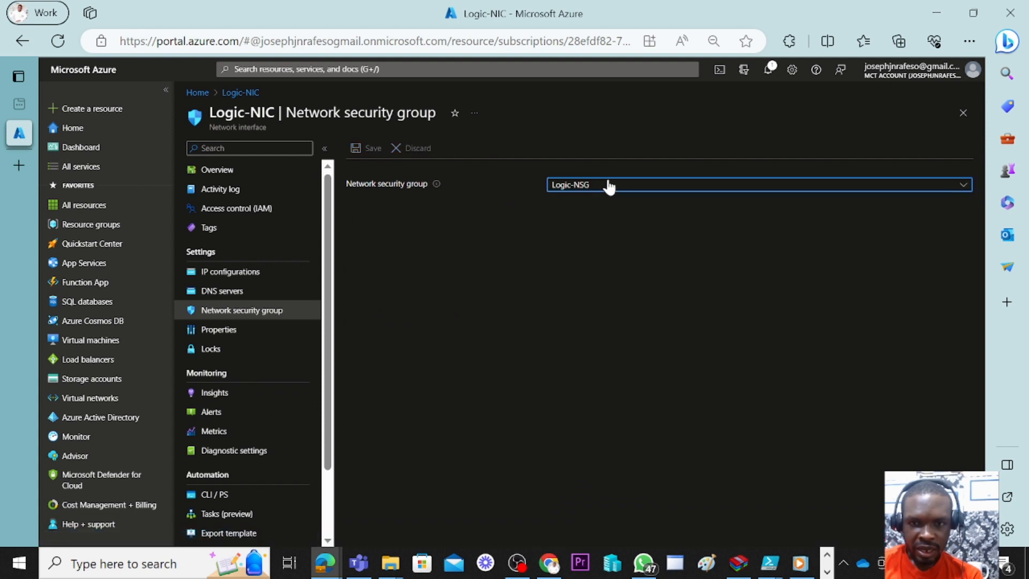
- Switch Logic-NIC's network security group to None and back to Logic-NSG, and return to the portal home discarding unsaved edits
click(608, 185)
click(621, 226)
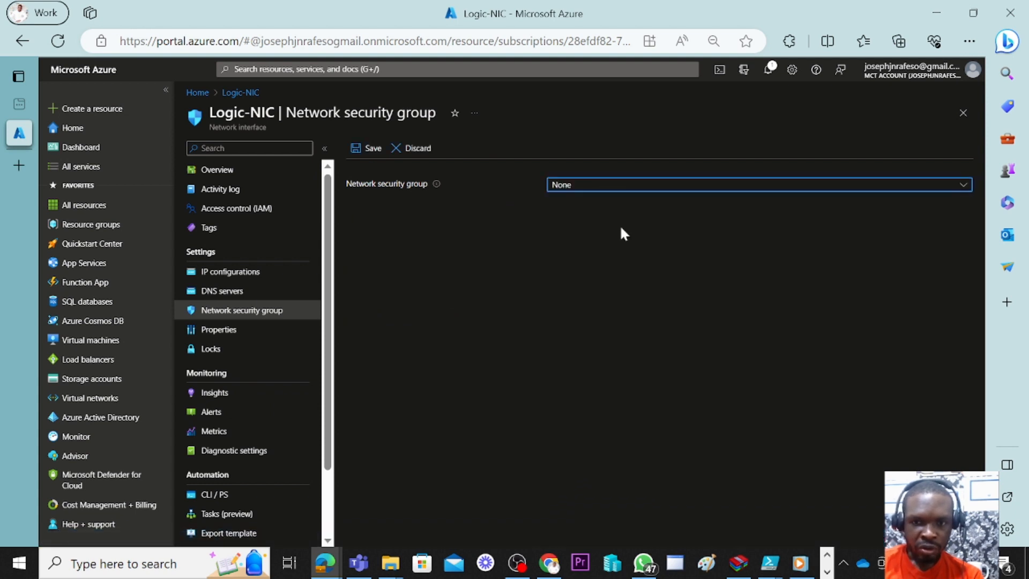
click(583, 187)
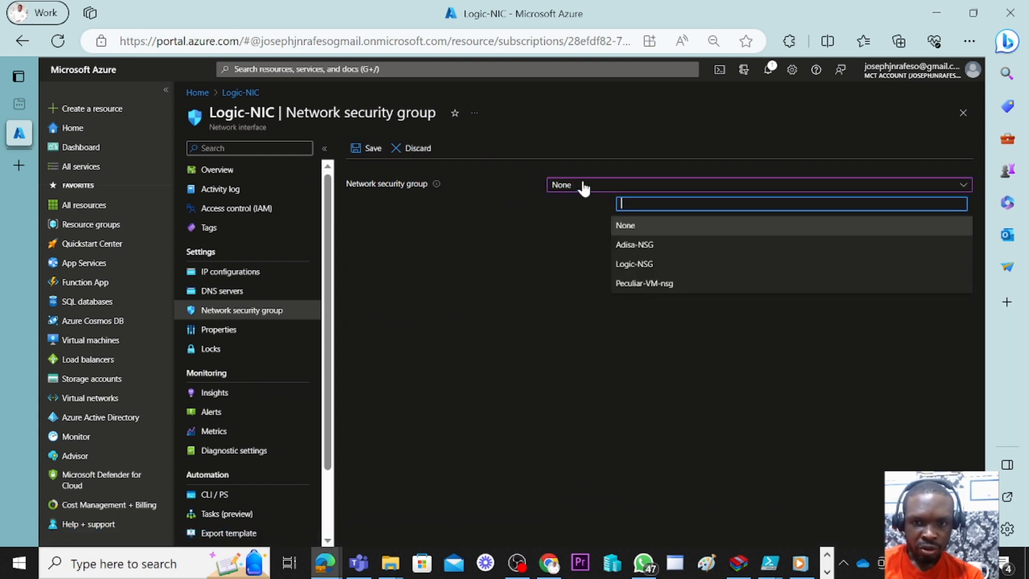
click(635, 265)
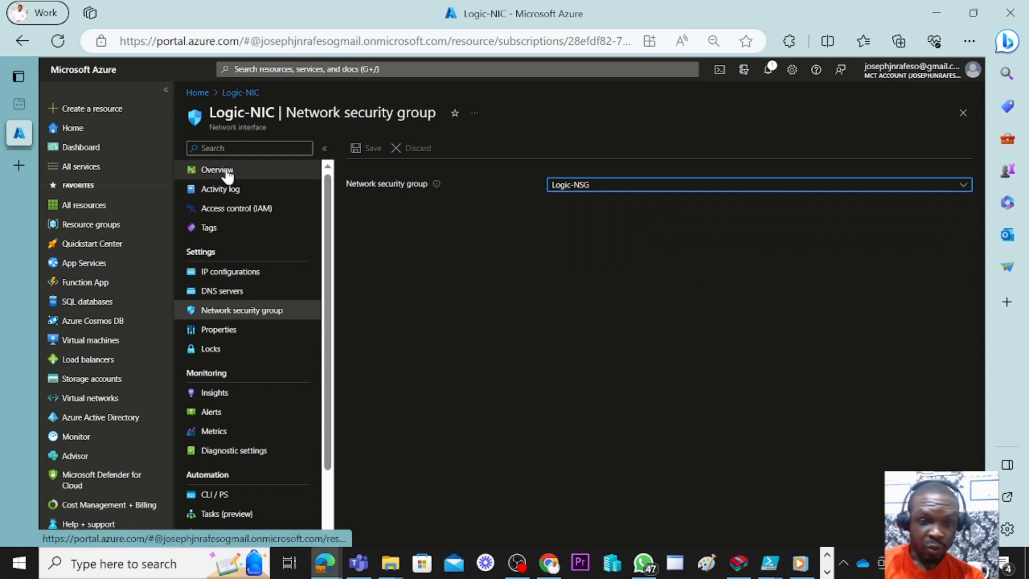
click(198, 96)
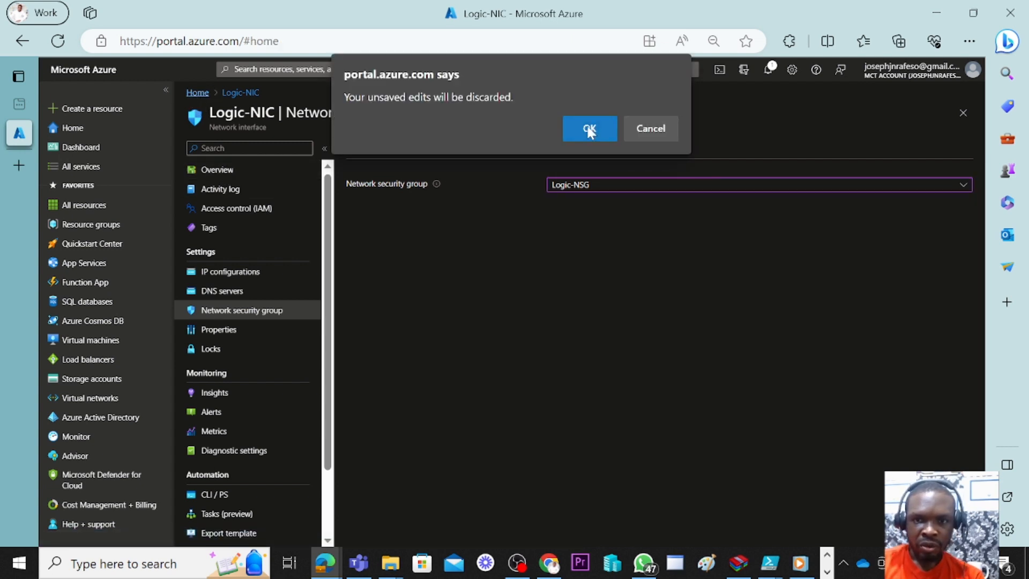
click(584, 131)
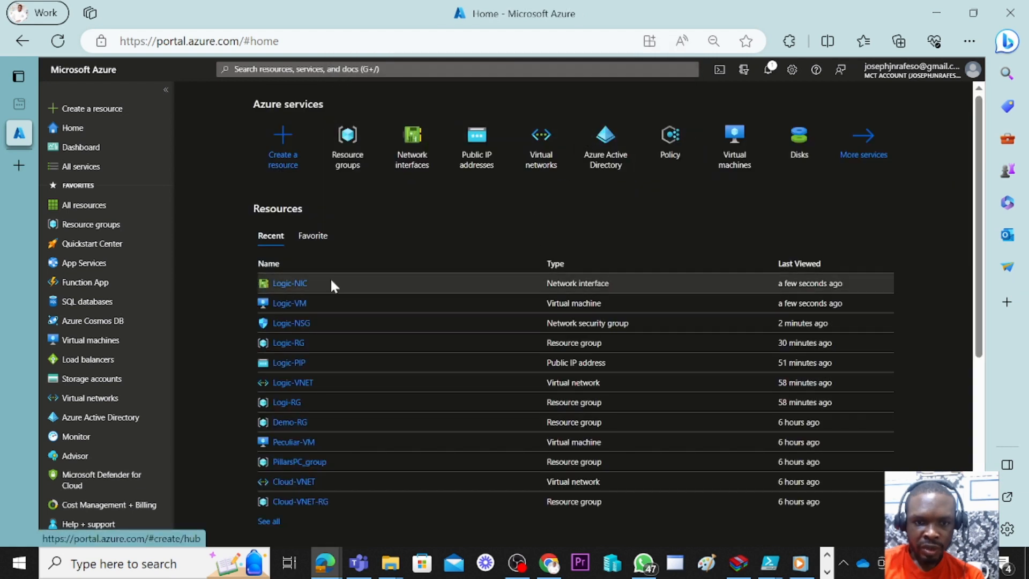
- Check Logic-VM's networking details in its overview and download a fresh Native RDP file for it, keeping the flagged download
click(289, 303)
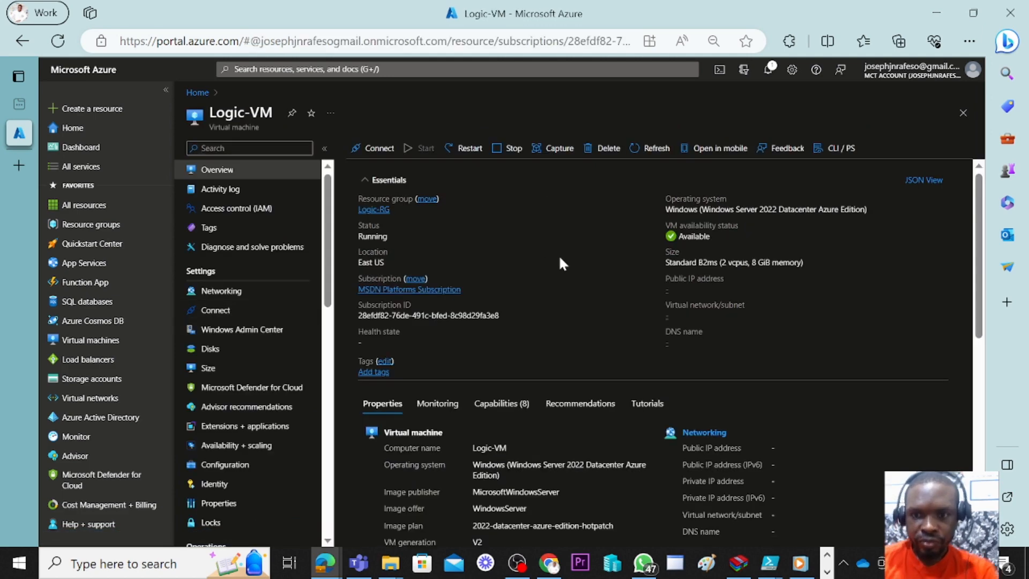
scroll(682, 265, down, 8)
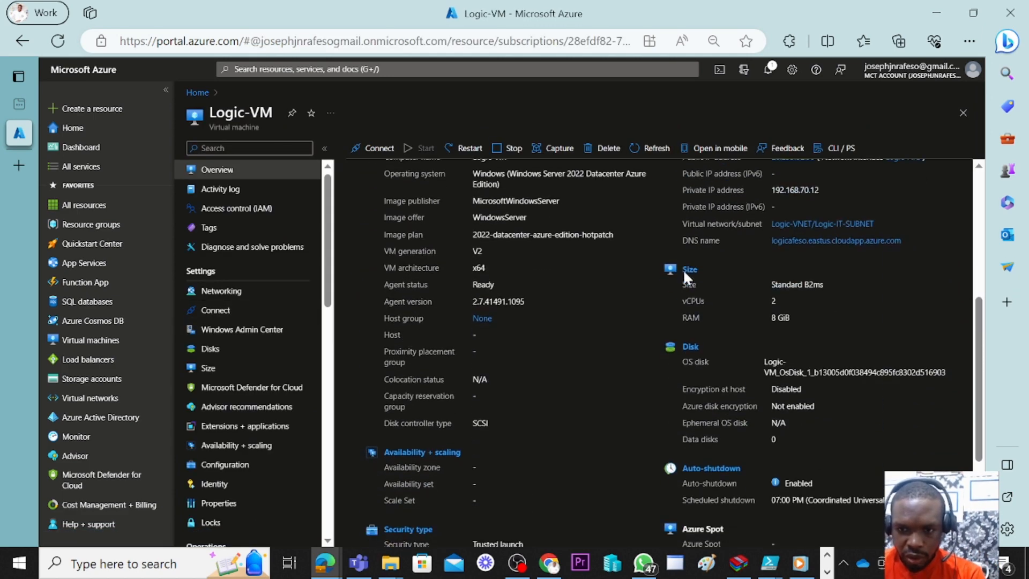
scroll(683, 269, up, 8)
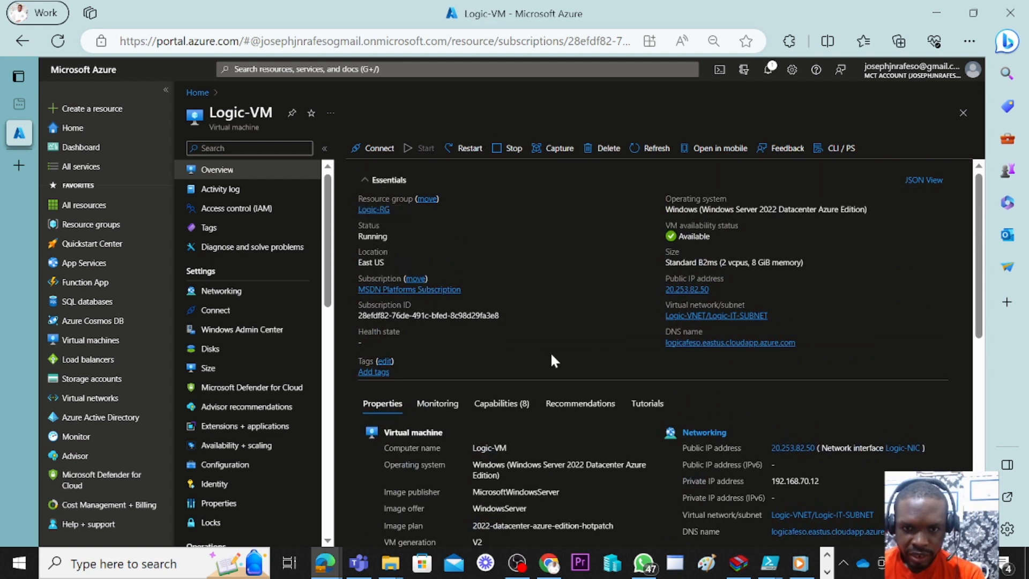
click(373, 150)
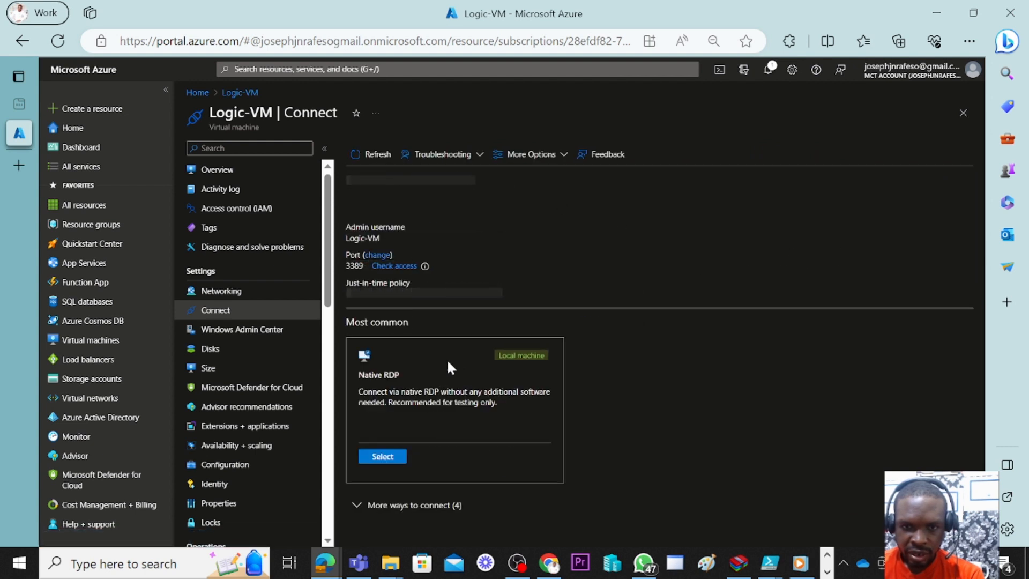
click(378, 460)
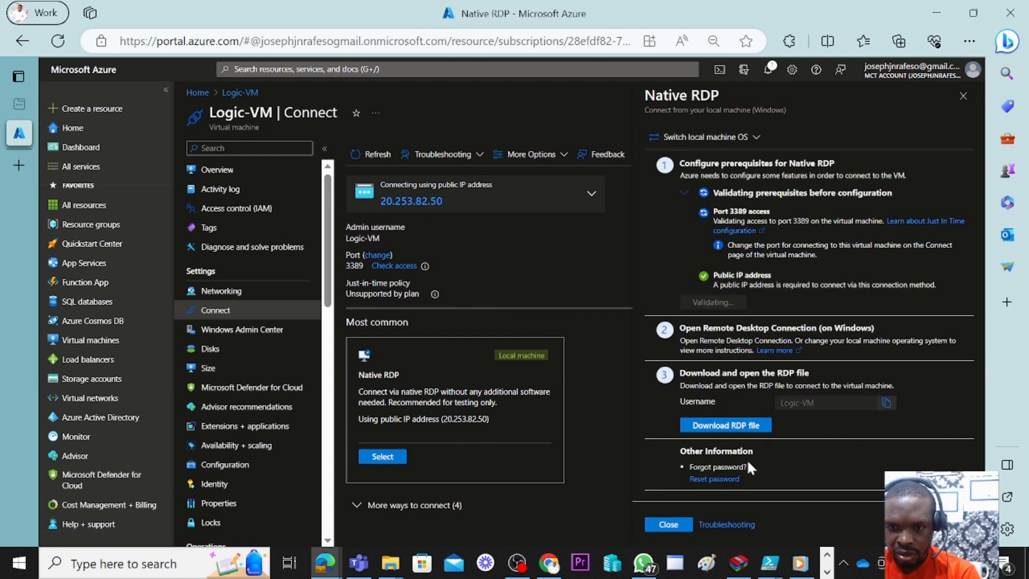
click(721, 426)
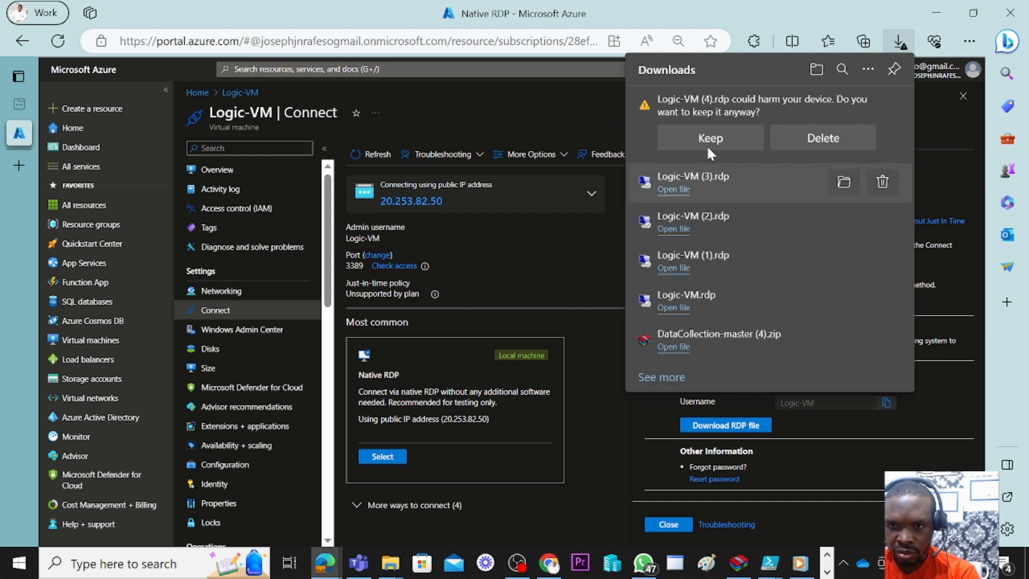
click(703, 139)
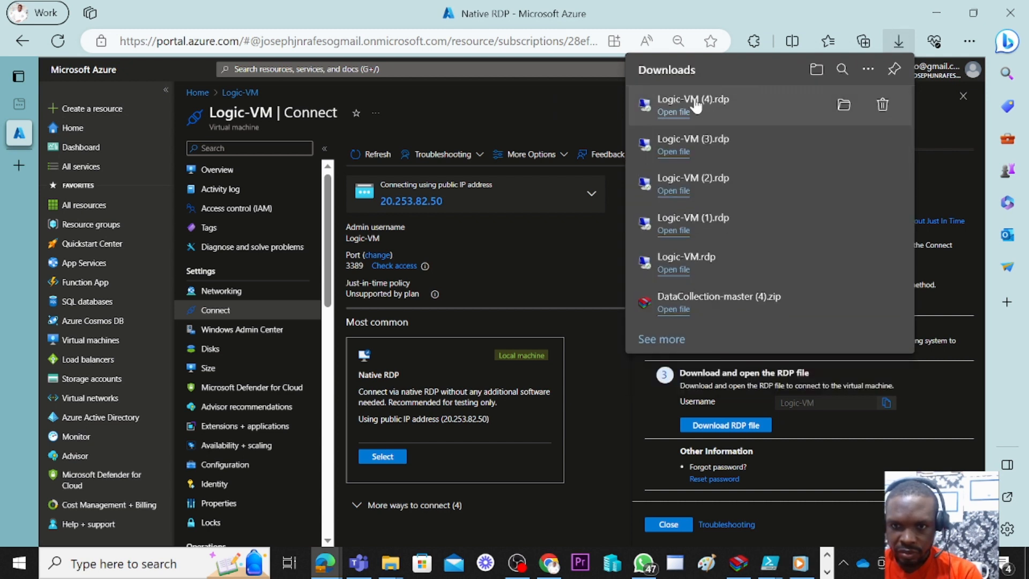
- Connect with the downloaded Logic-VM (4).rdp file, signing in as Logic-VM with the account password and accepting the untrusted certificate
click(695, 105)
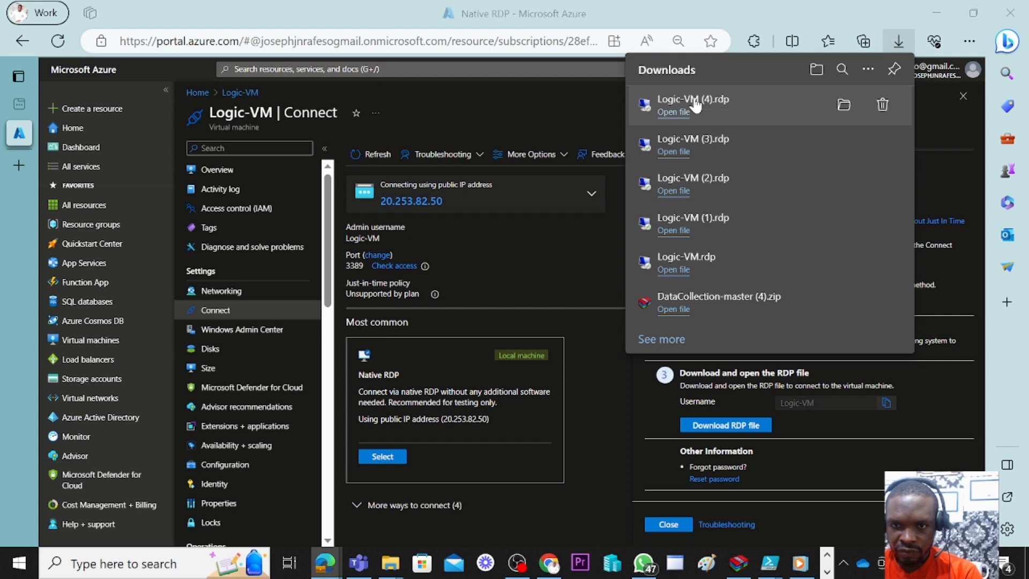
click(628, 364)
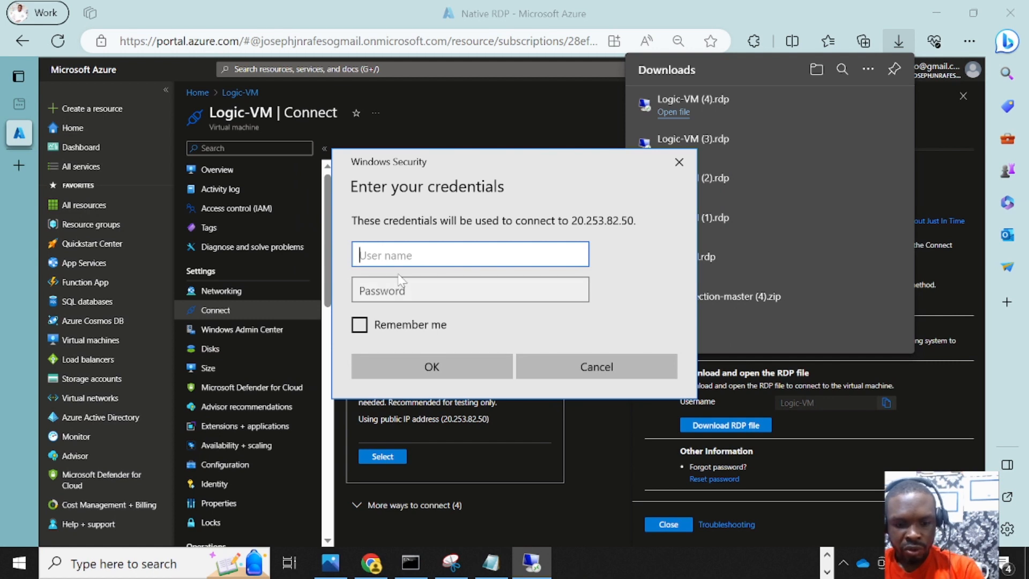
text(Logic-VM)
key(Tab)
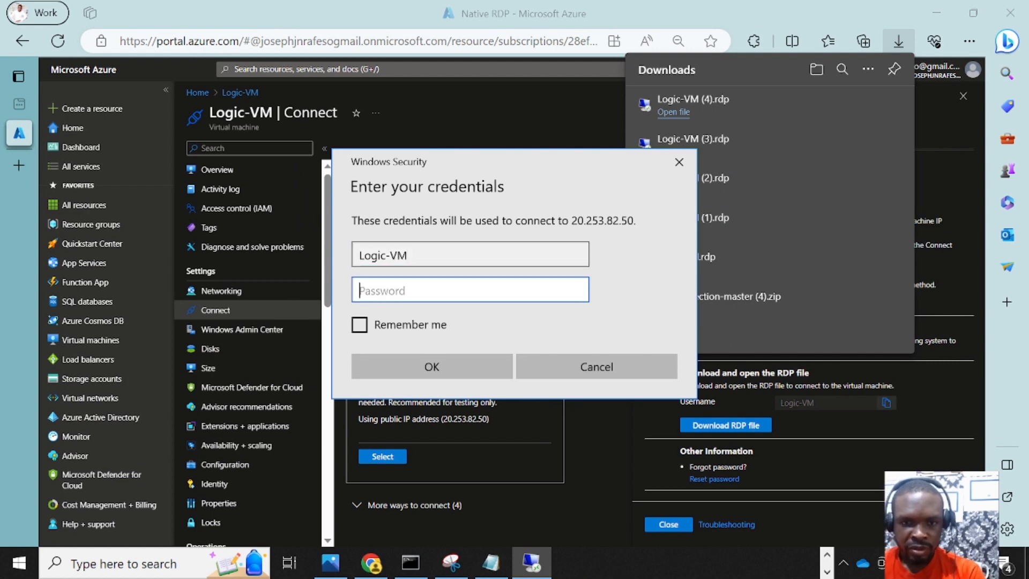
text(••••••)
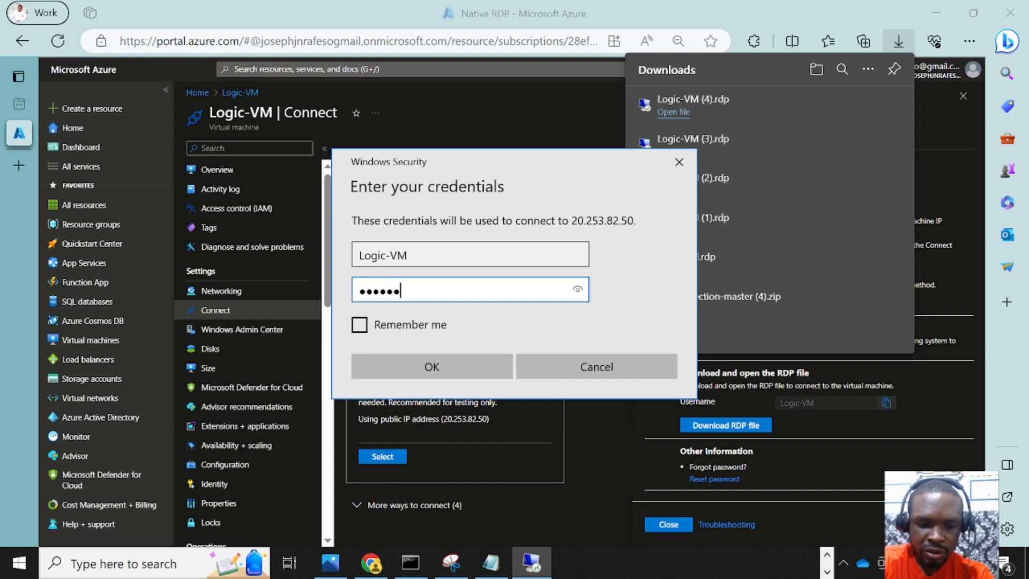
text(•••••)
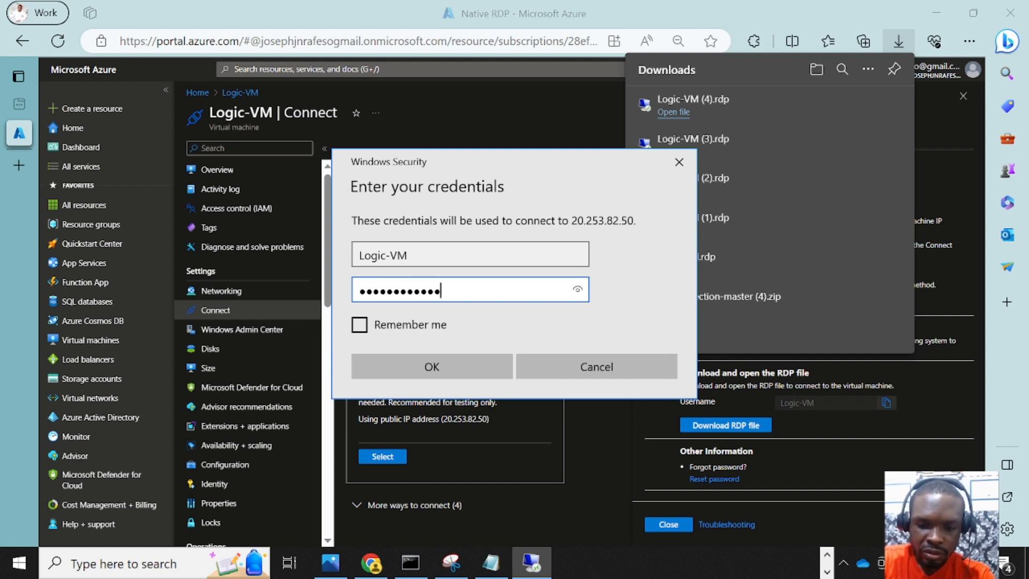
text(•••)
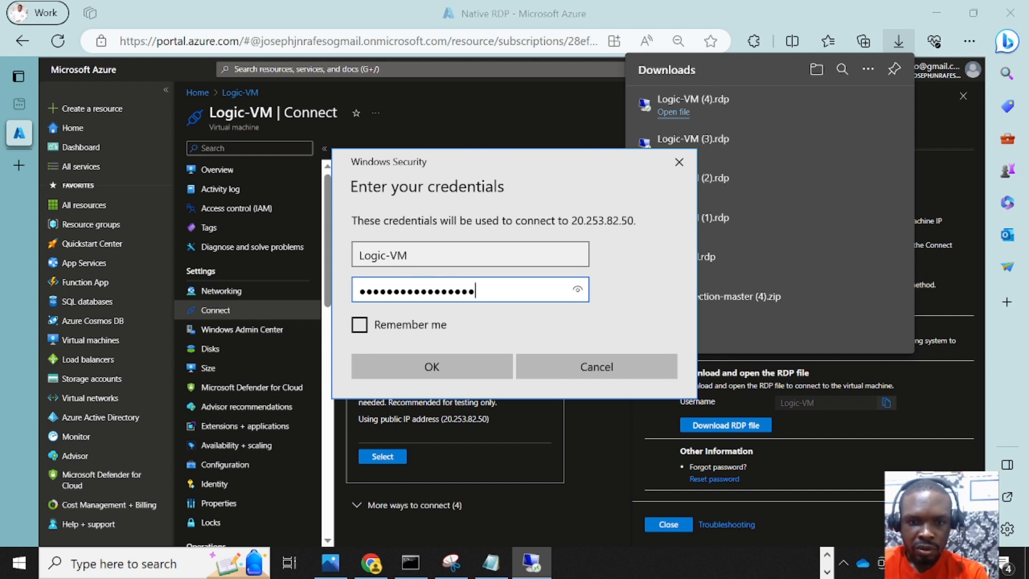
click(425, 356)
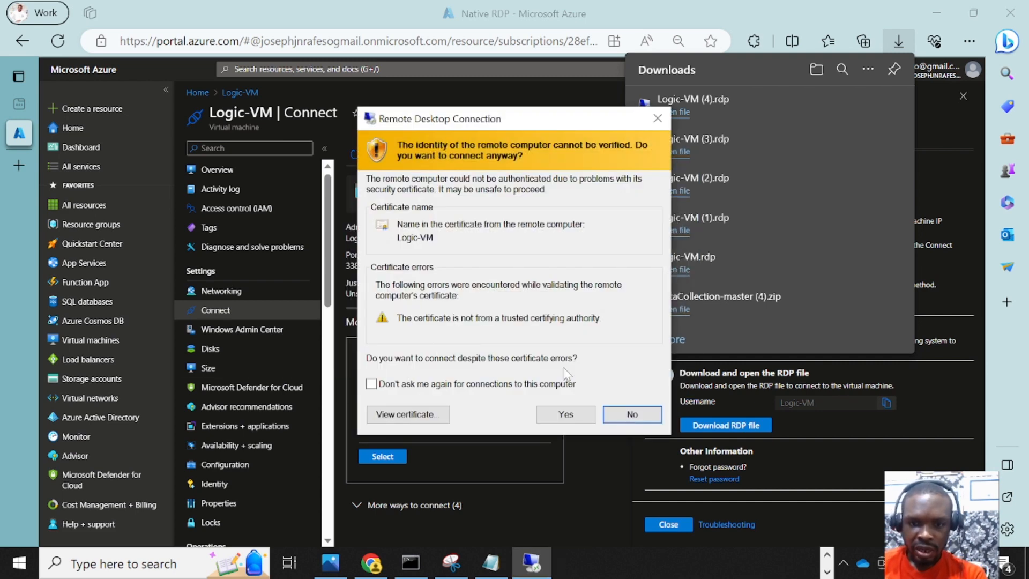
click(562, 414)
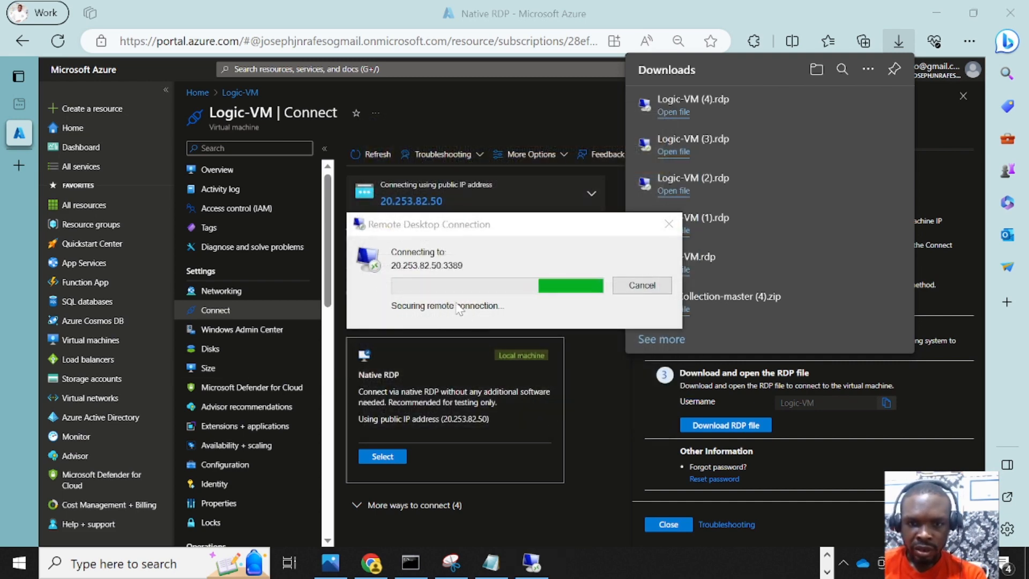
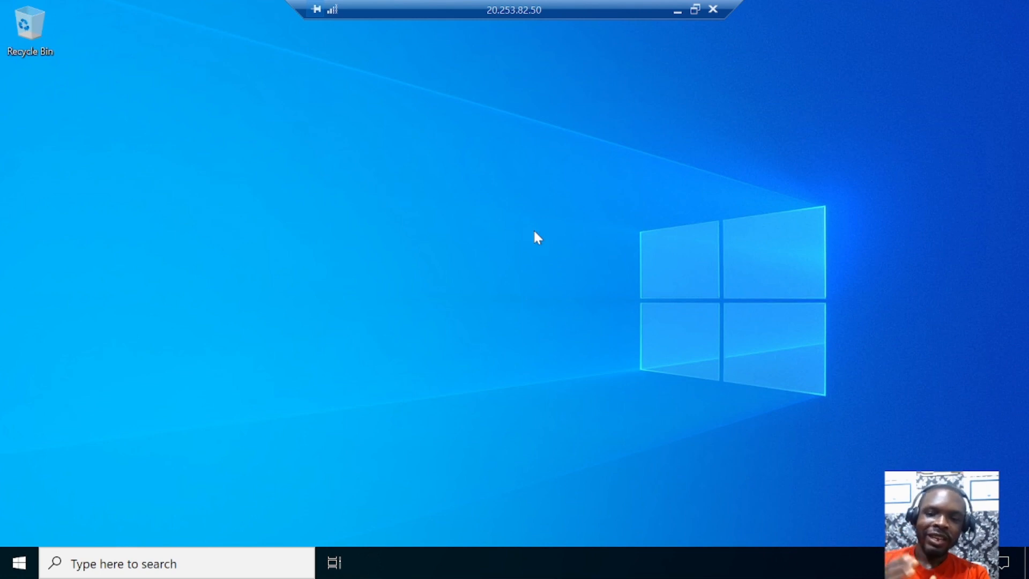
right_click(538, 151)
click(627, 198)
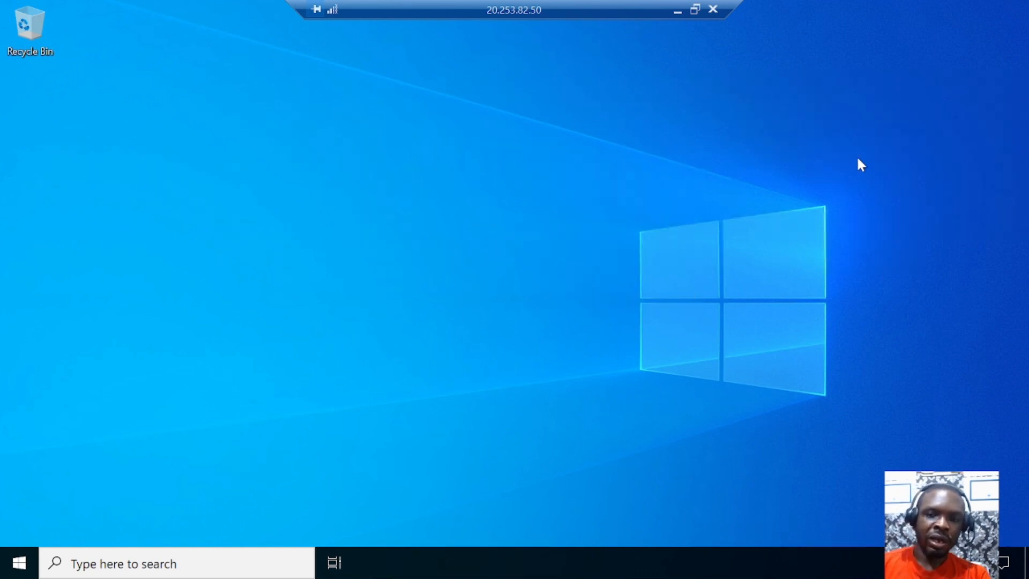
- Open Command Prompt on the remote machine and run ipconfig to check its IP configuration
click(146, 568)
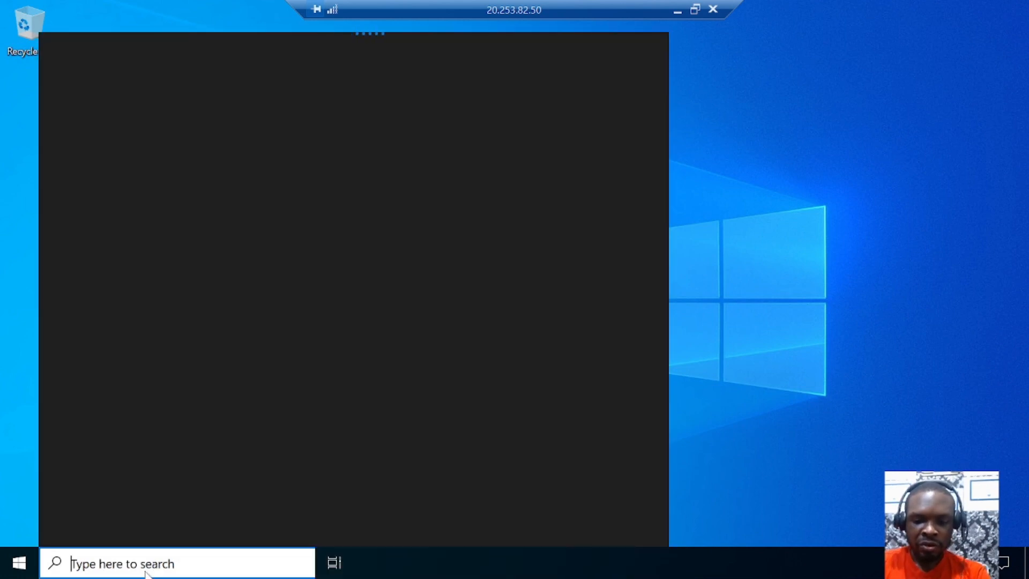
text(cmd)
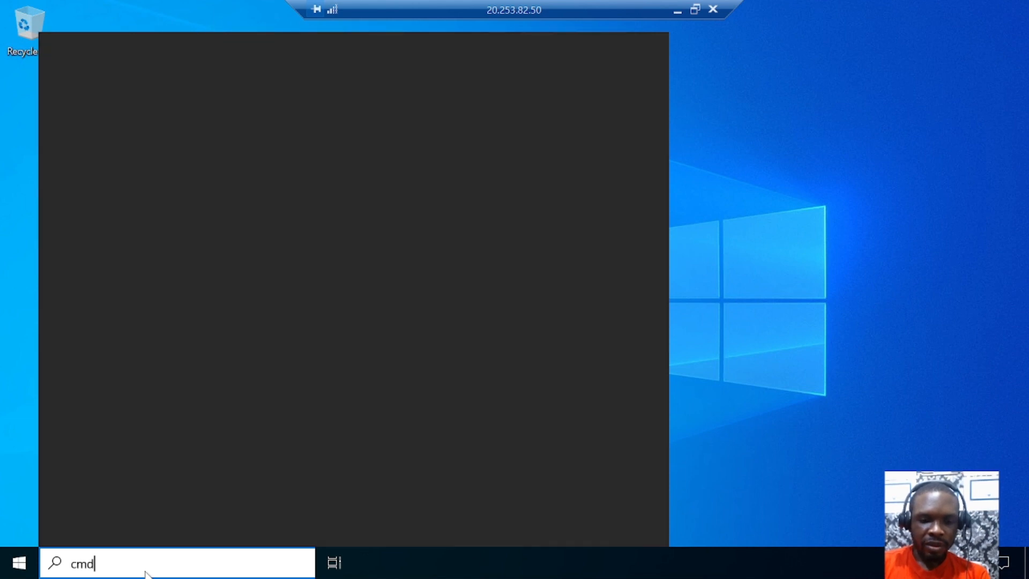
key(Return)
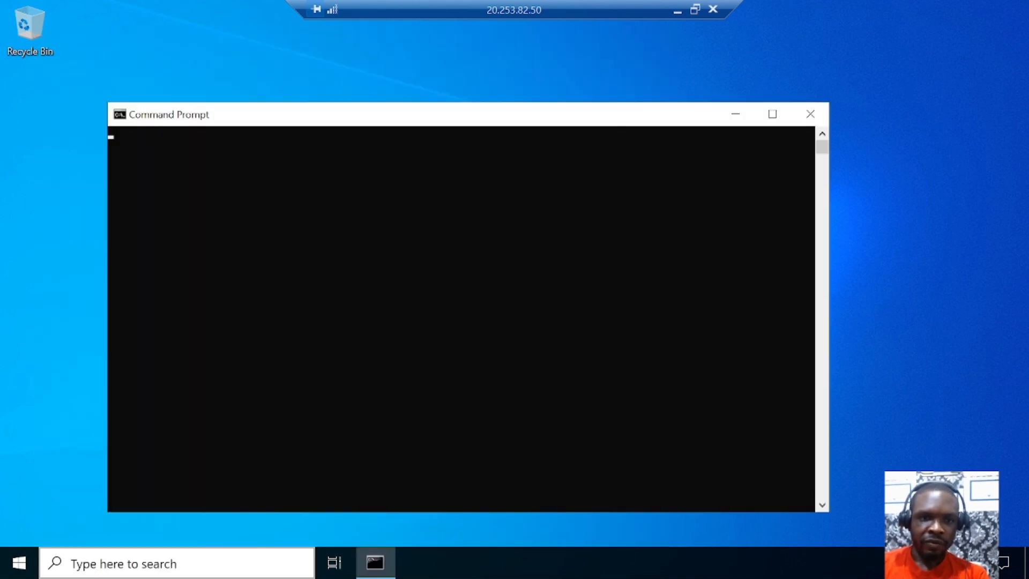
text(ip)
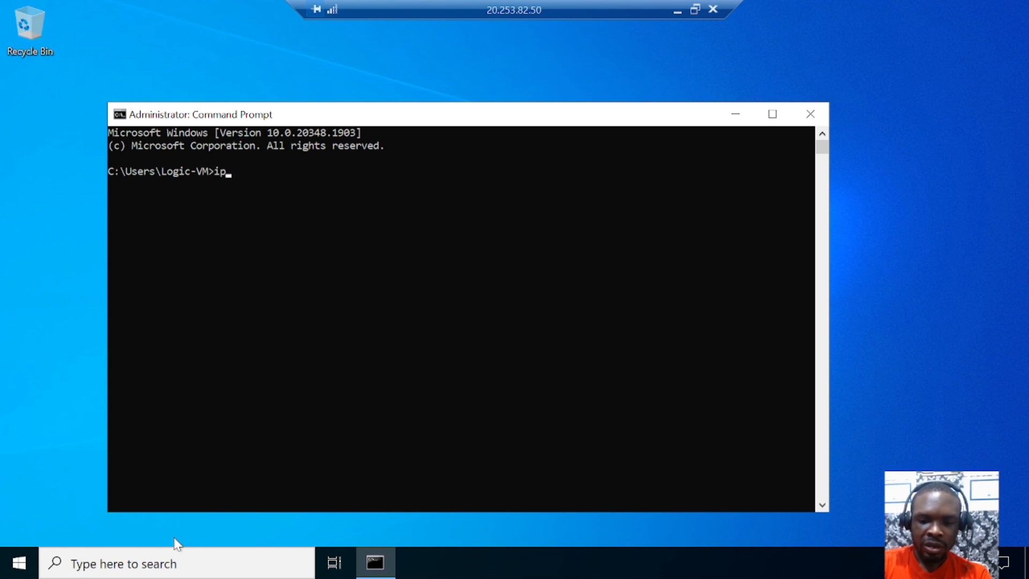
text(config)
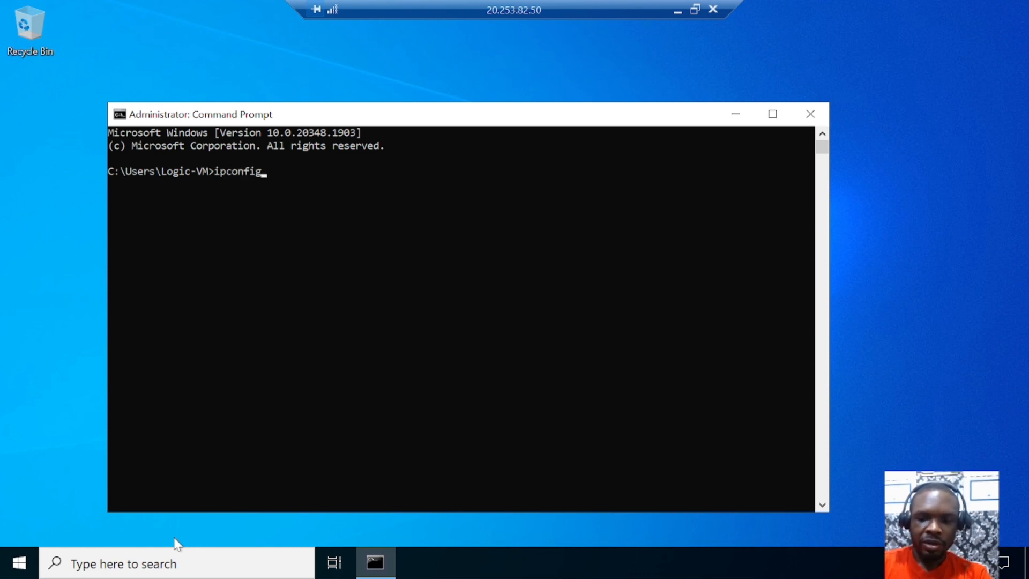
key(Return)
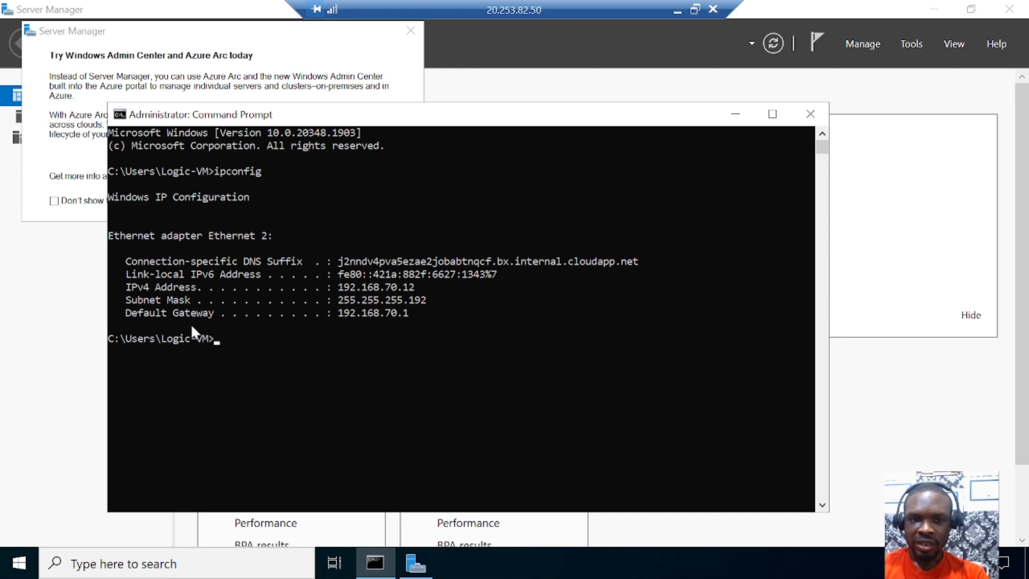
- Switch from the remote session back to the Azure portal and view the devices connected to Logic-VNET
click(674, 9)
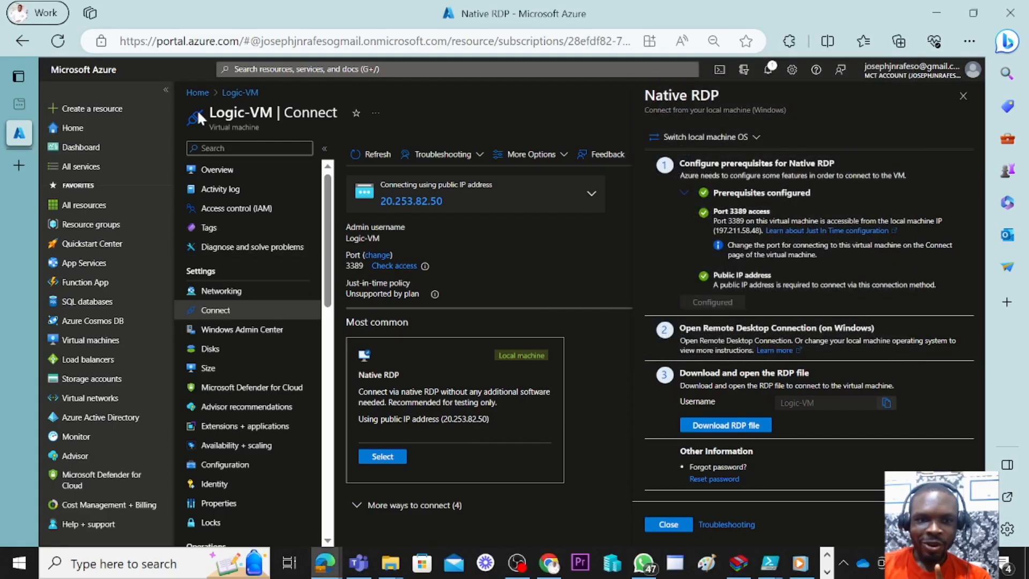
click(201, 93)
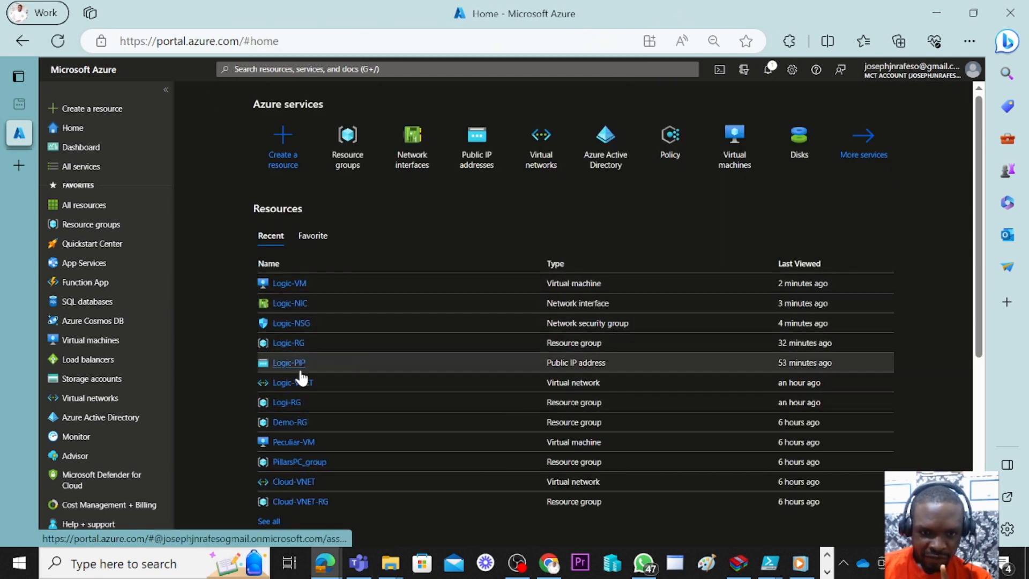
click(301, 383)
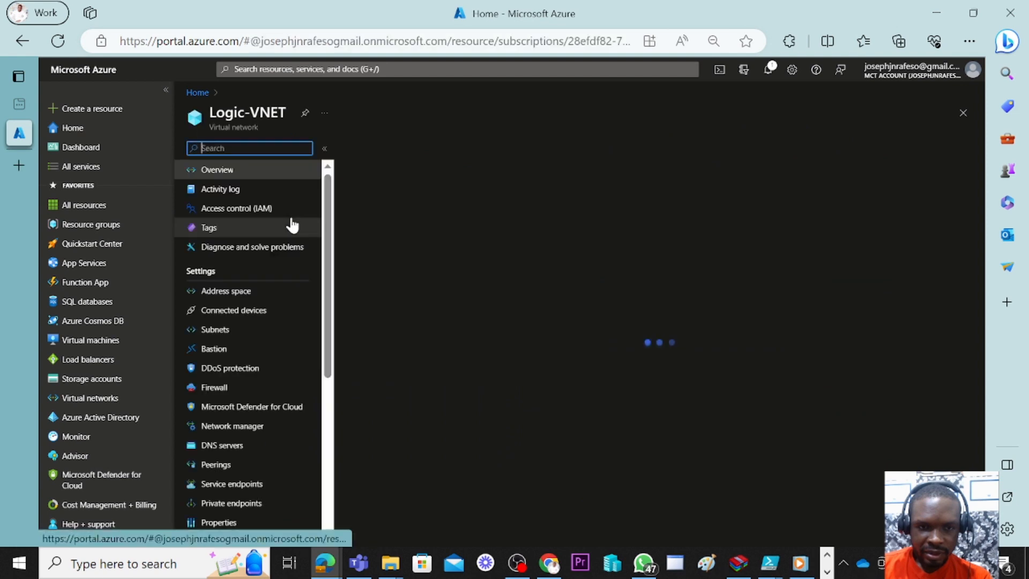
click(248, 310)
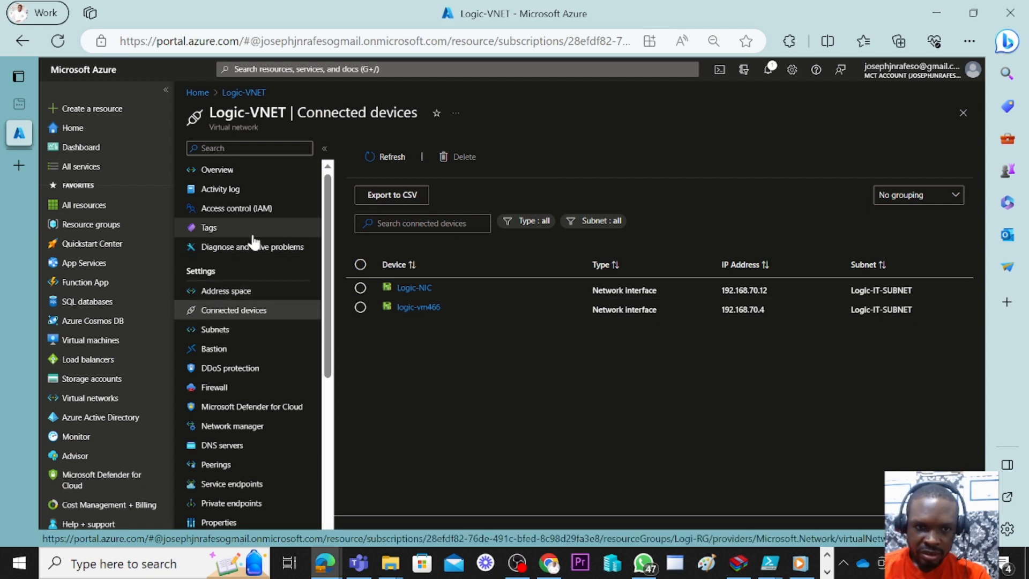
- Review Logic-VNET's subnets and the settings of Logic-IT-SUBNET, and return to the Remote Desktop session
click(229, 330)
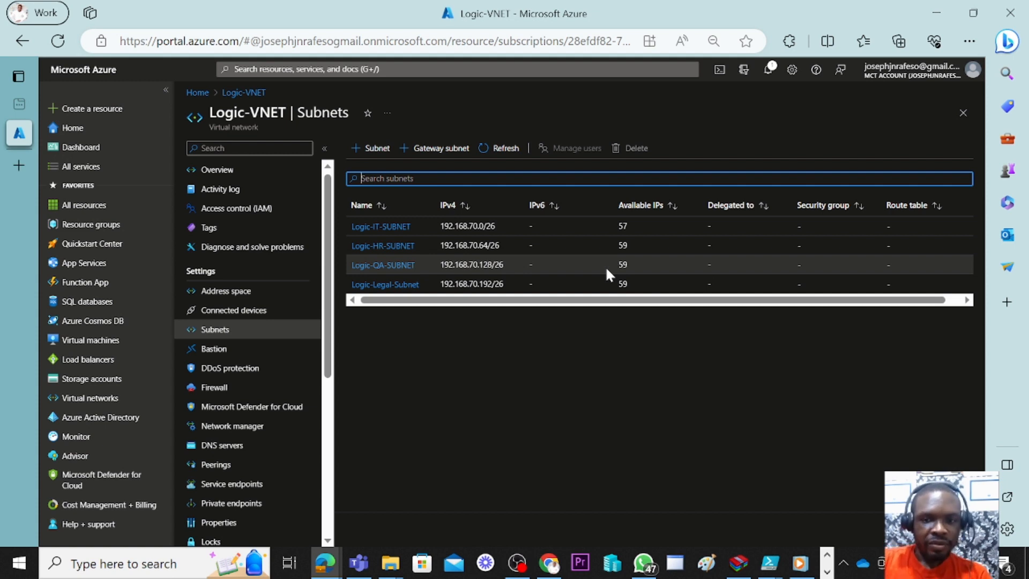
click(385, 228)
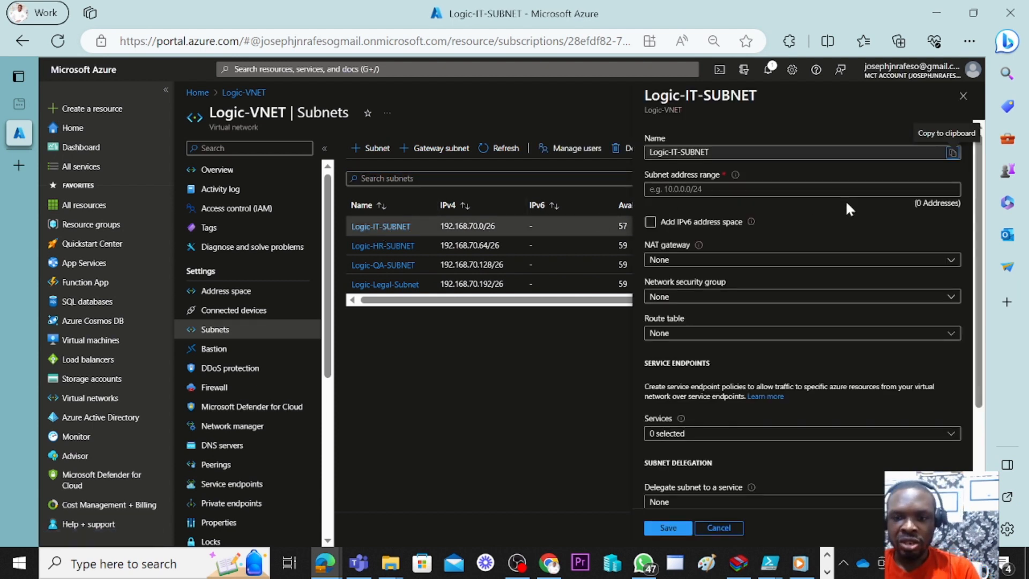
click(963, 96)
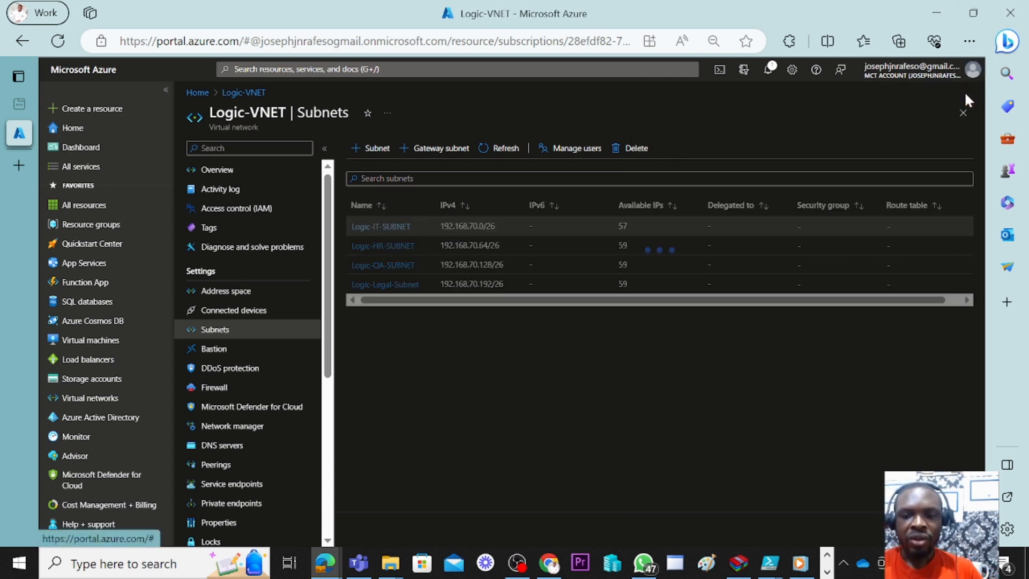
click(828, 555)
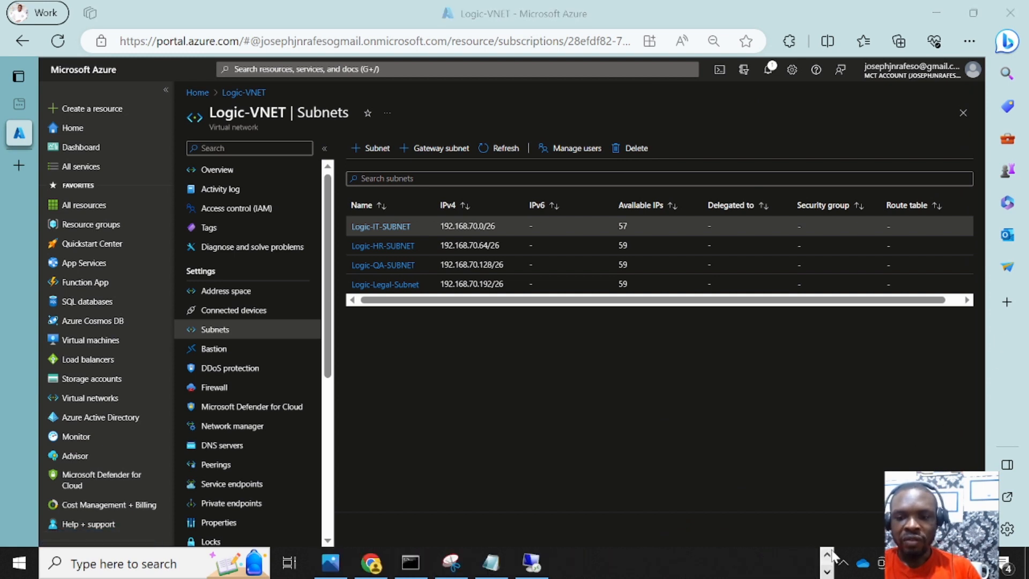
click(532, 562)
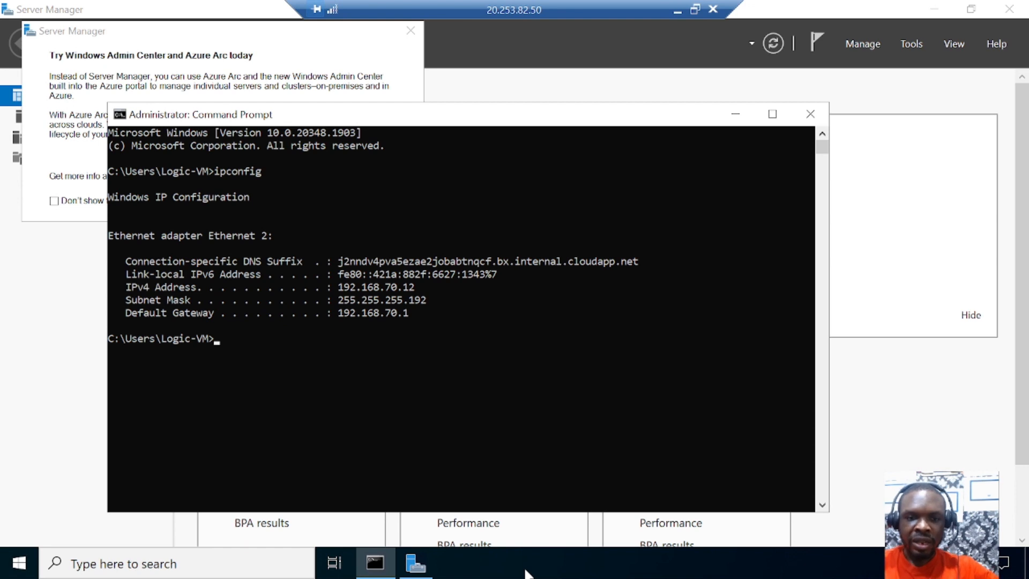